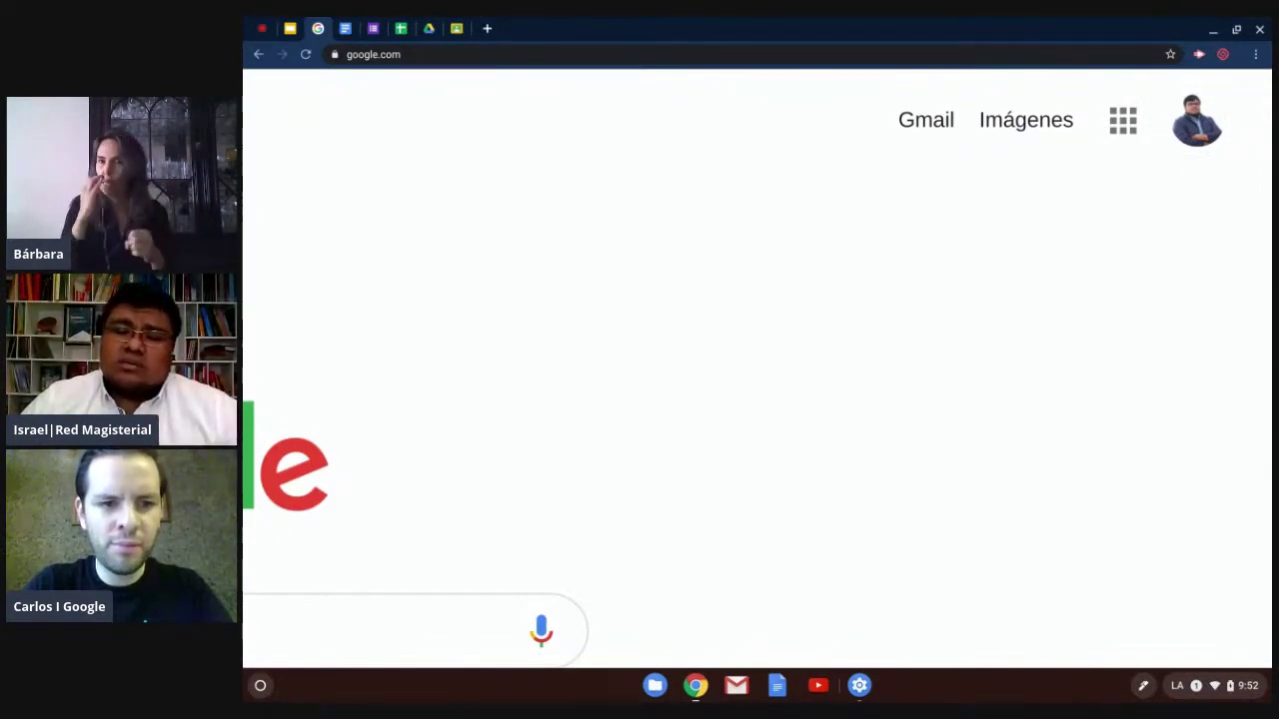
Step: Open Google Forms (Formularios) from the list of Google apps on the Google home page
key("ctrl+plus")
key("ctrl+plus")
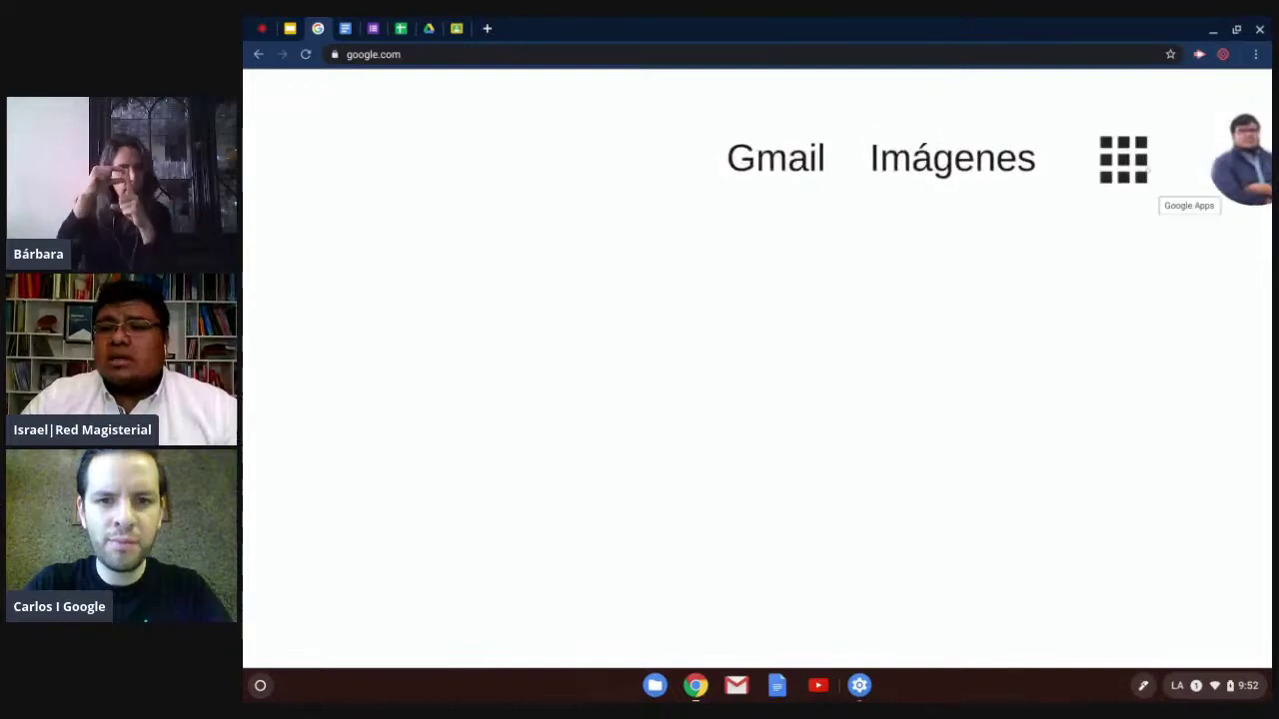
left_click(1123, 160)
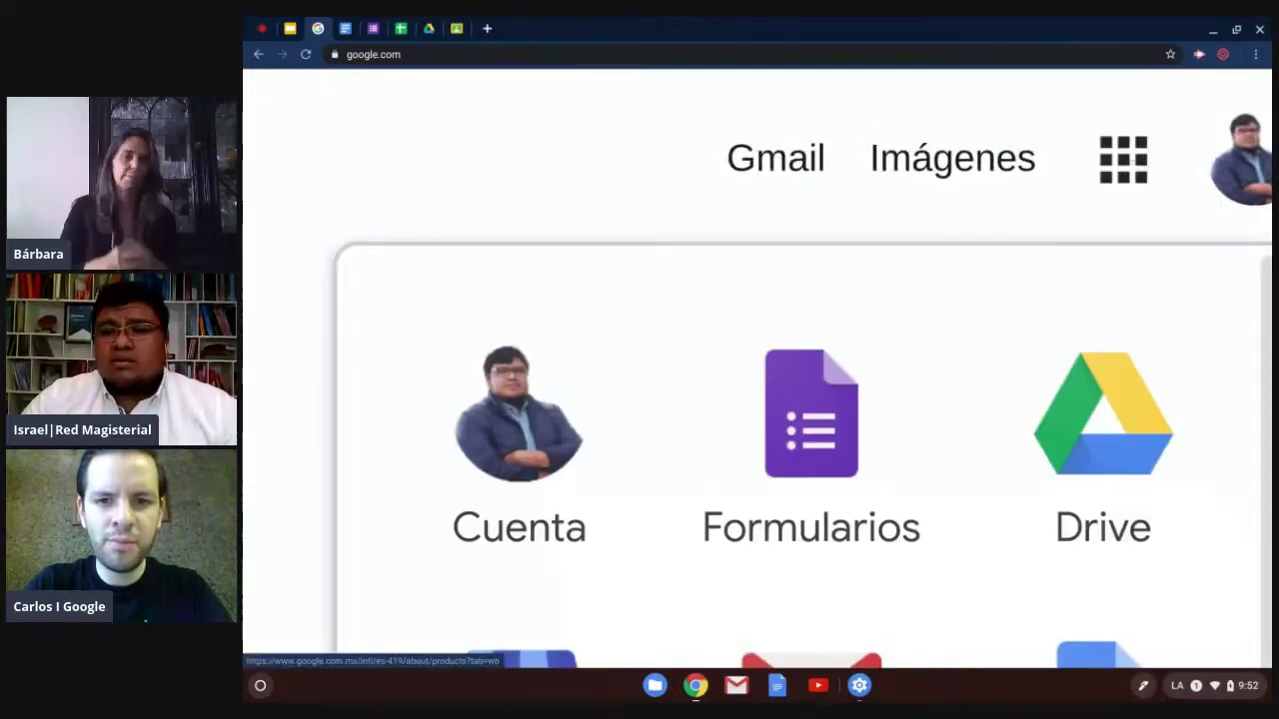
key("ctrl+minus")
key("ctrl+minus")
key("ctrl+minus")
key("ctrl+minus")
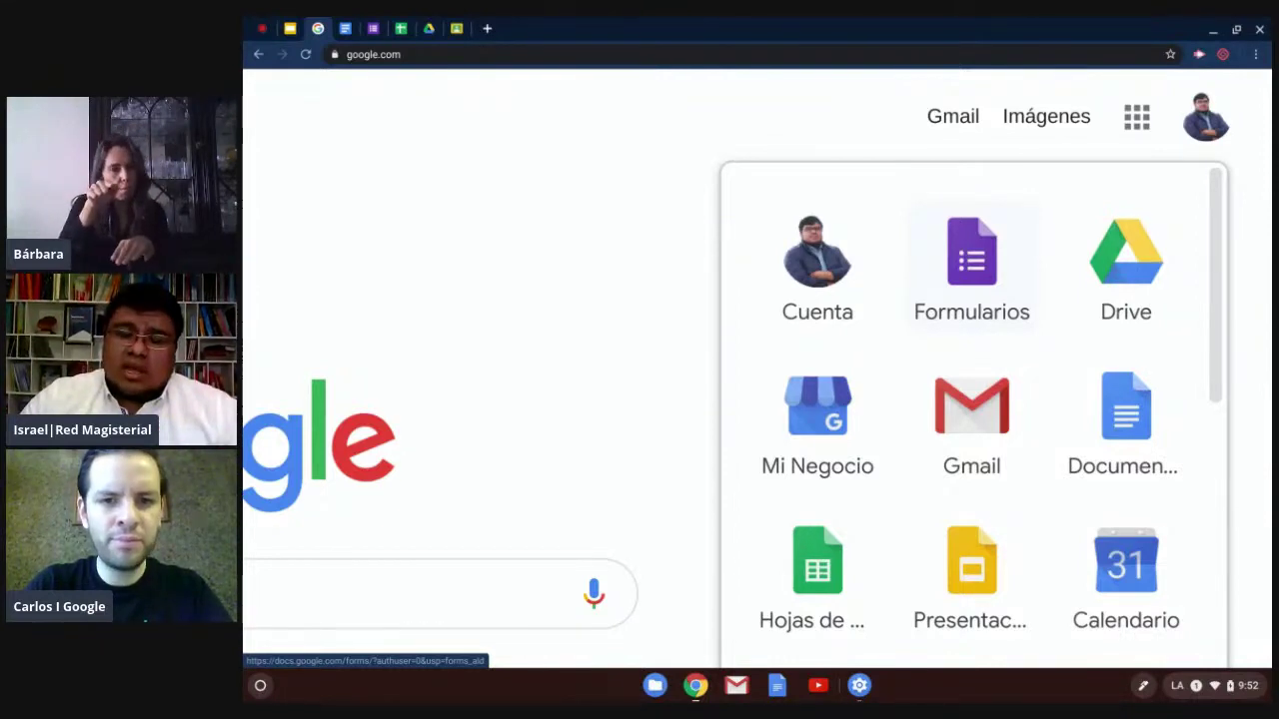
left_click(972, 265)
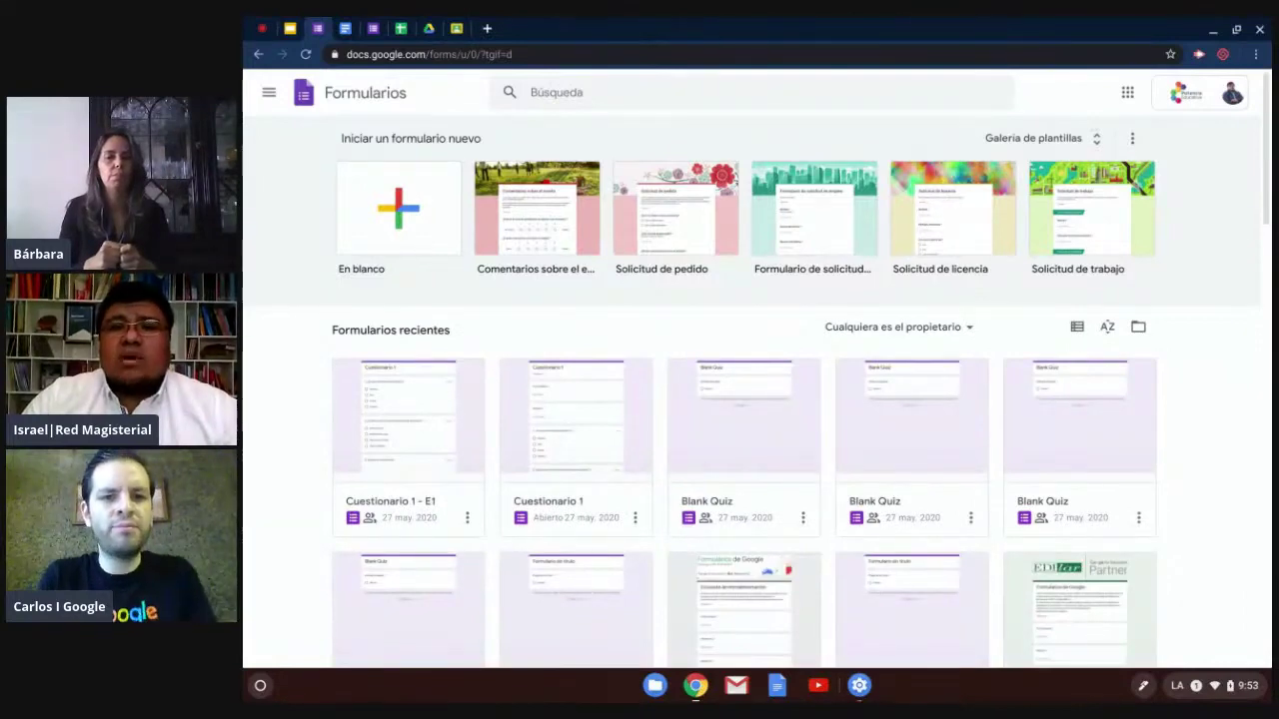
Step: Create a new blank form
scroll(924, 306, "up", 3)
scroll(757, 370, "down", 3)
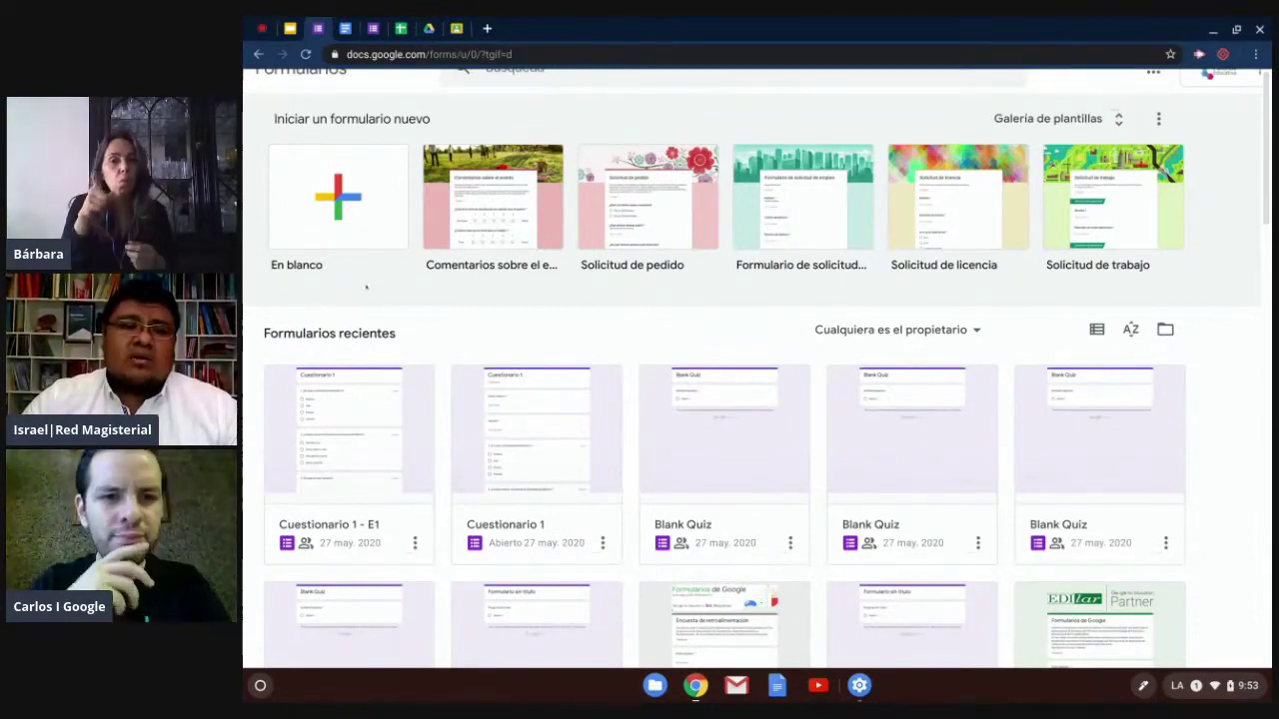
scroll(365, 288, "up", 3)
scroll(366, 288, "up", 4)
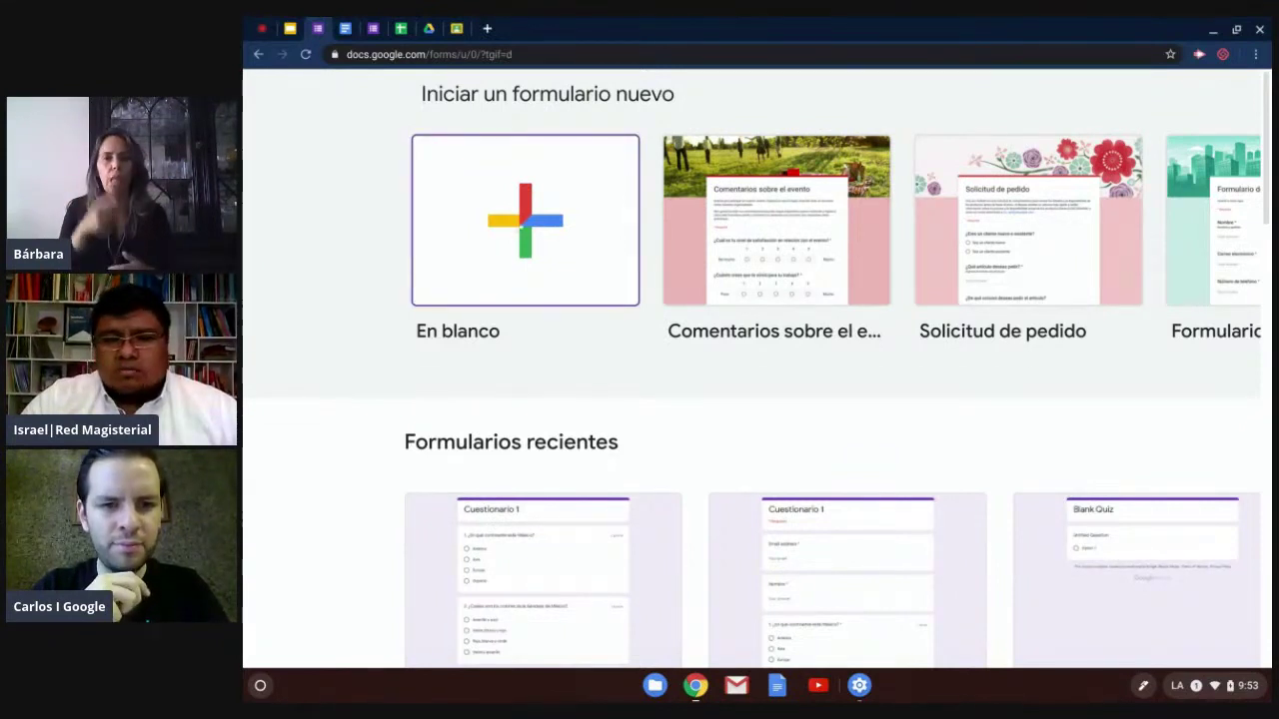
left_click(524, 220)
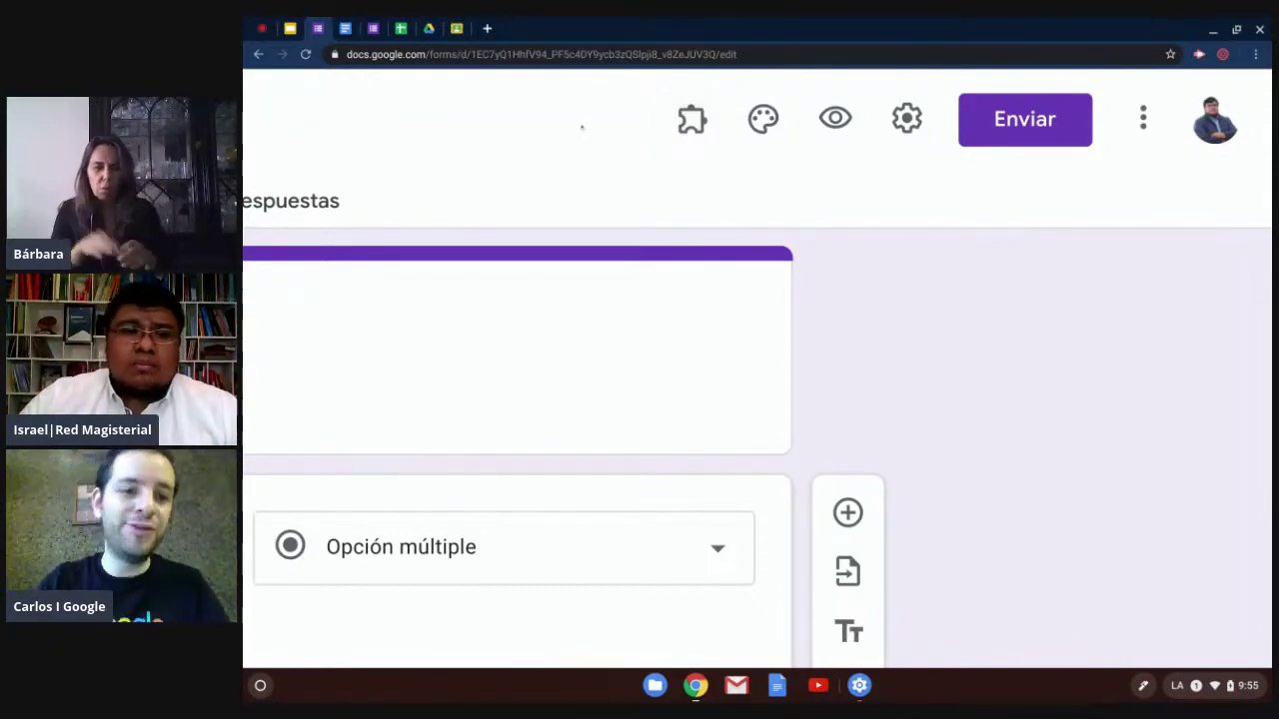
Step: Title the form "Cuestionario 1" and give the form file the same name
key("ctrl+minus")
key("ctrl+minus")
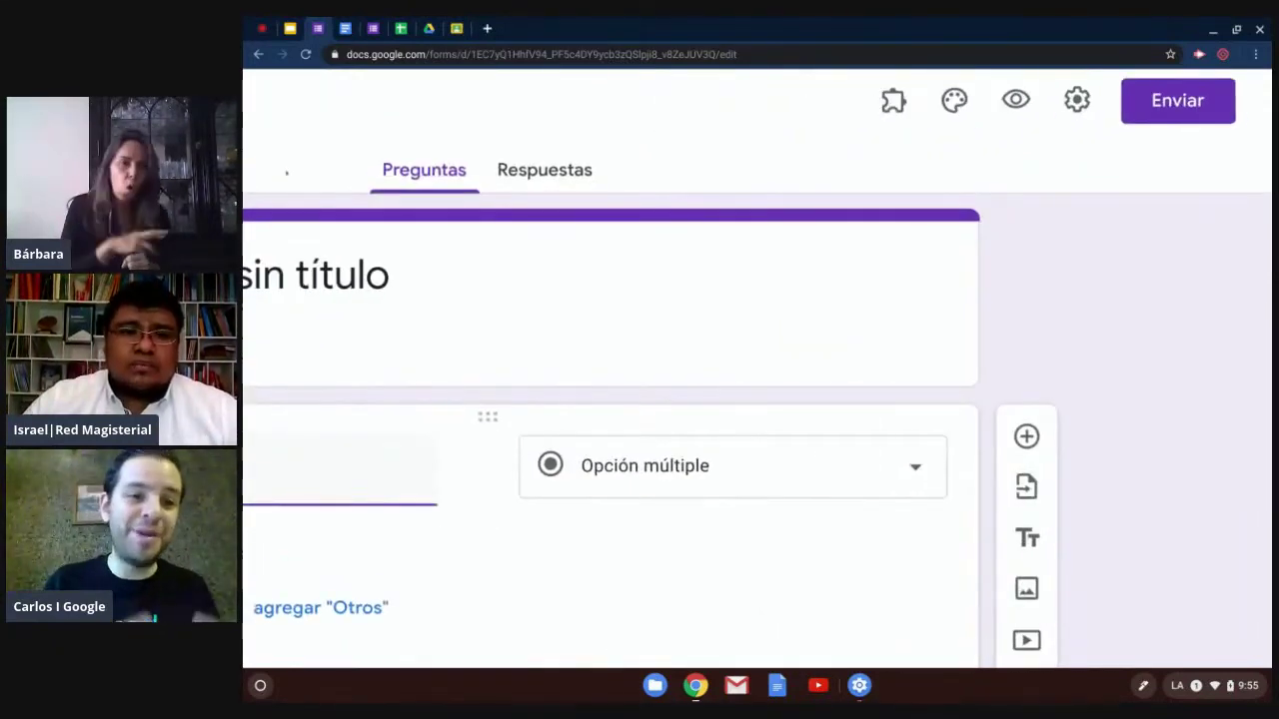
key("ctrl+minus")
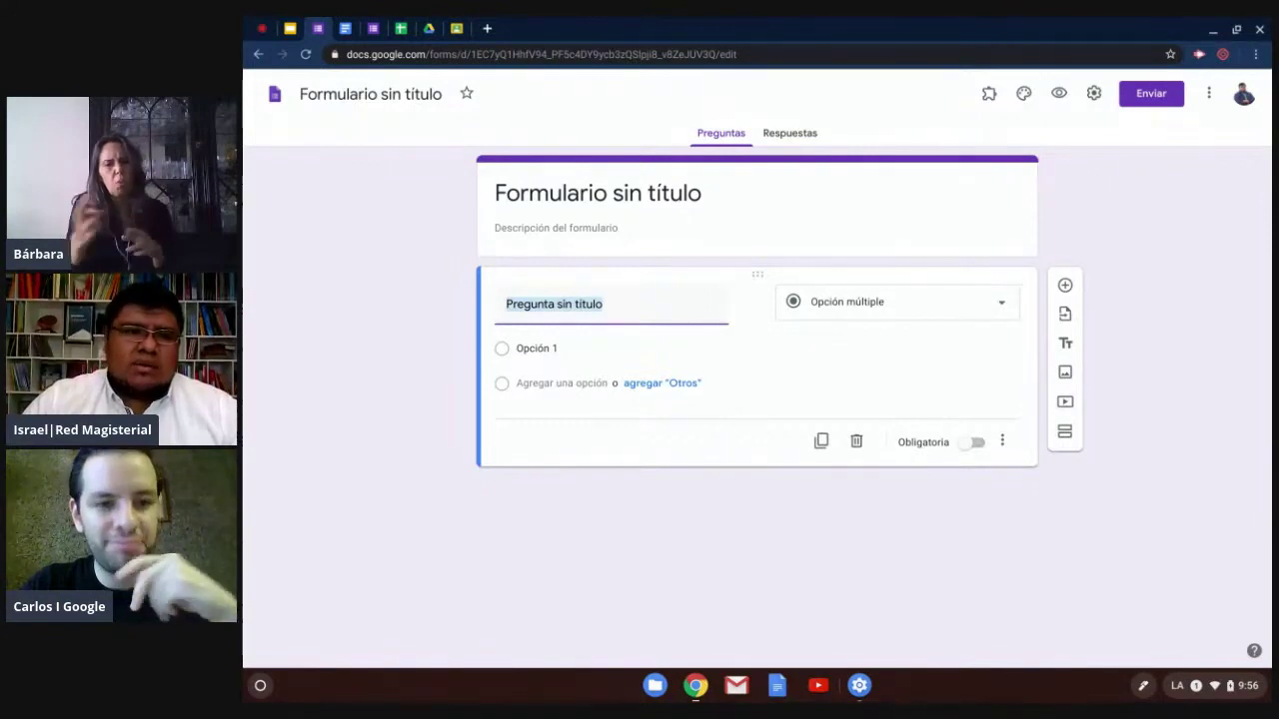
scroll(300, 138, "up", 5)
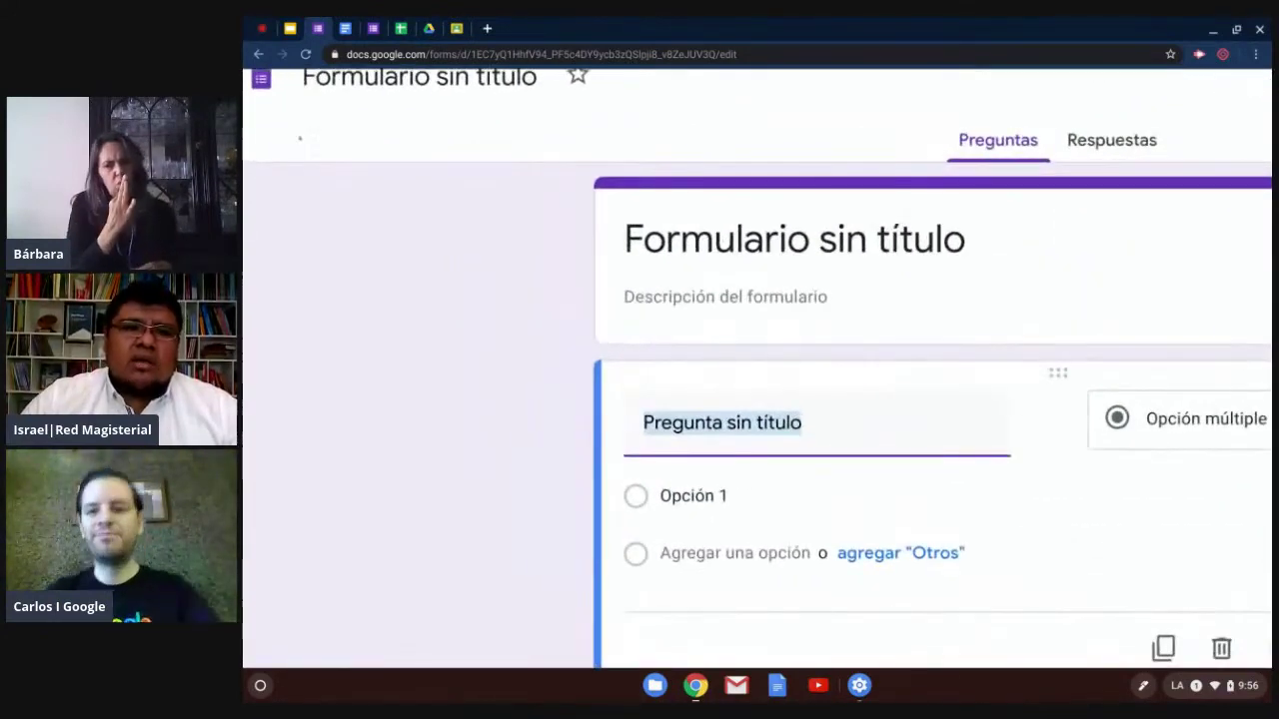
scroll(310, 220, "up", 1)
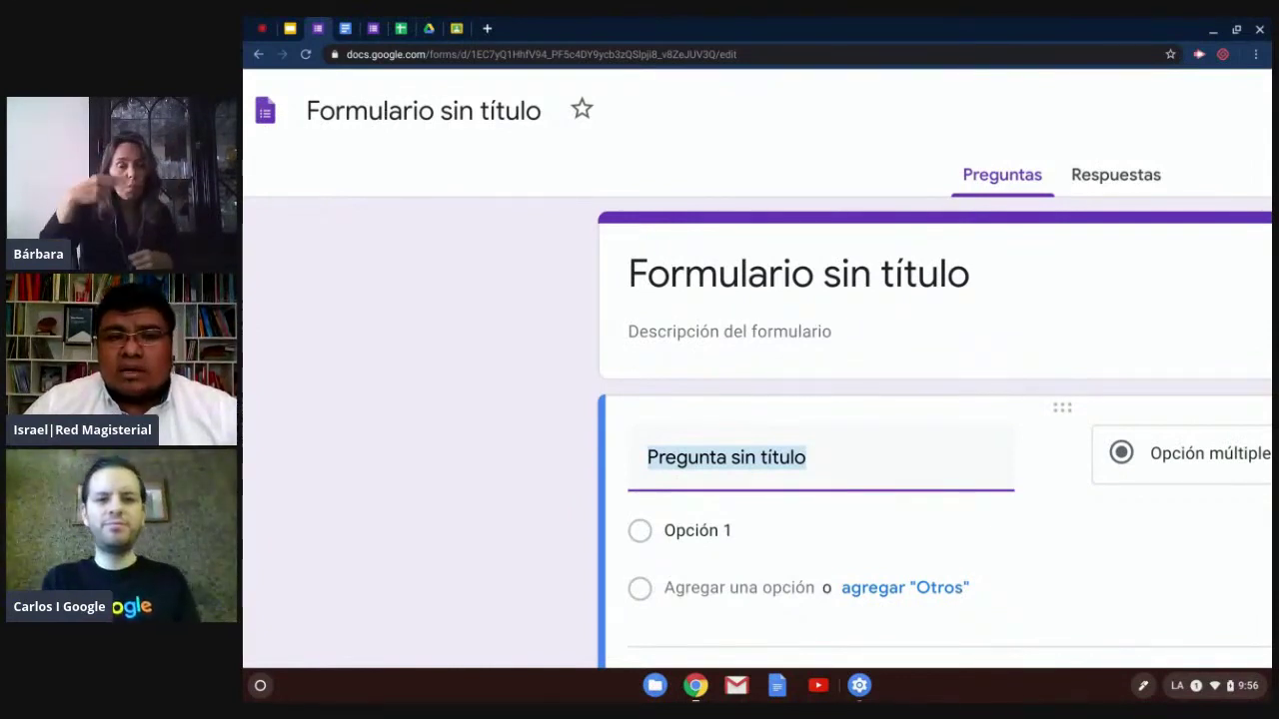
key("ctrl+minus")
key("ctrl+minus")
key("ctrl+minus")
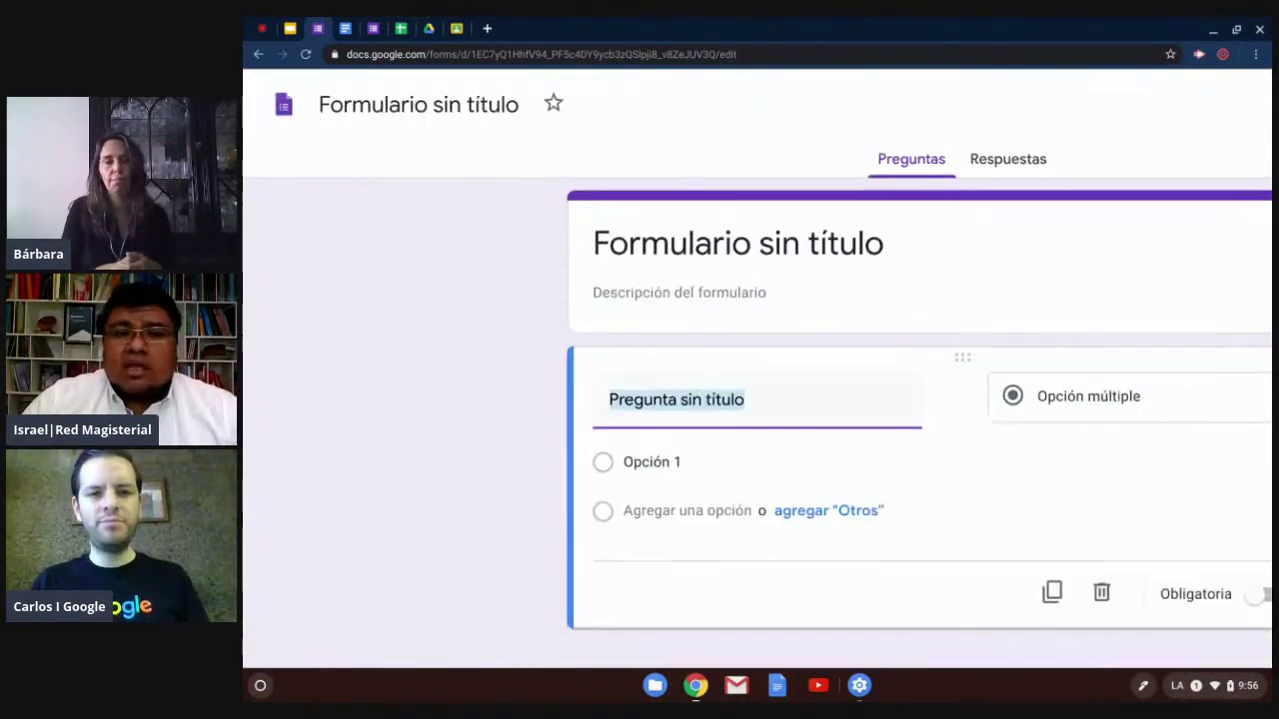
key("ctrl+plus")
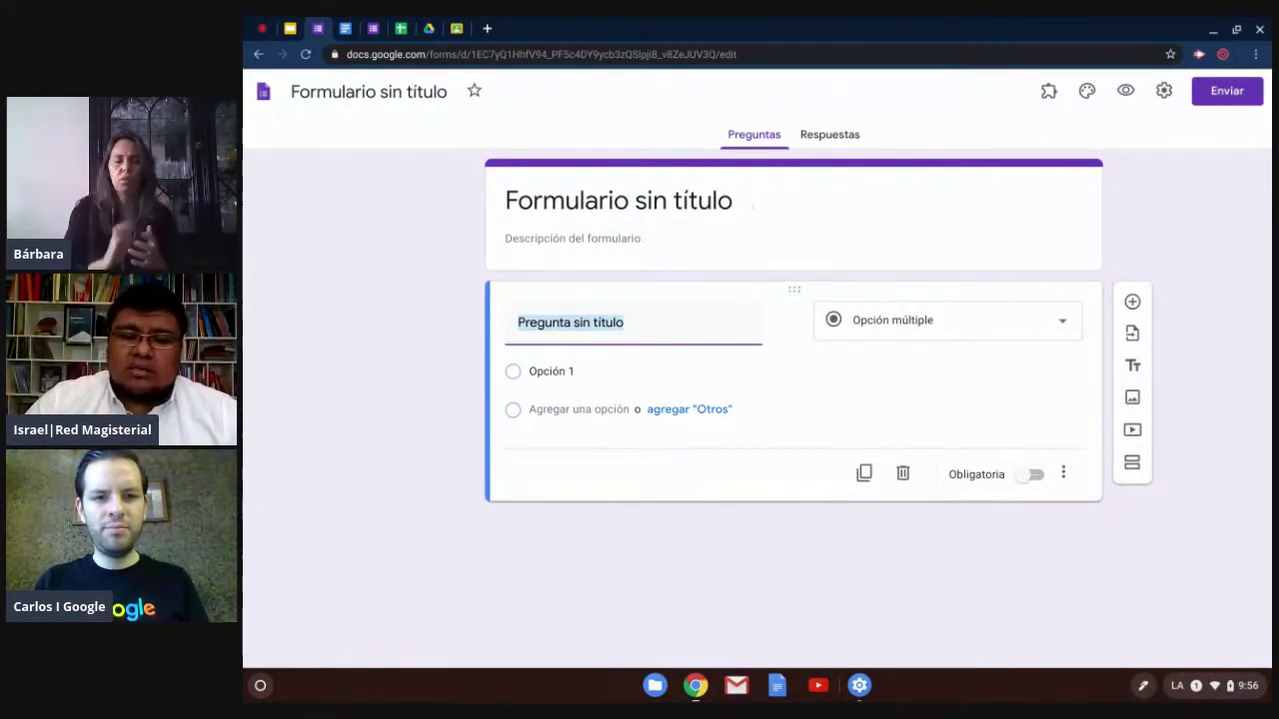
left_click(618, 200)
type("Cu")
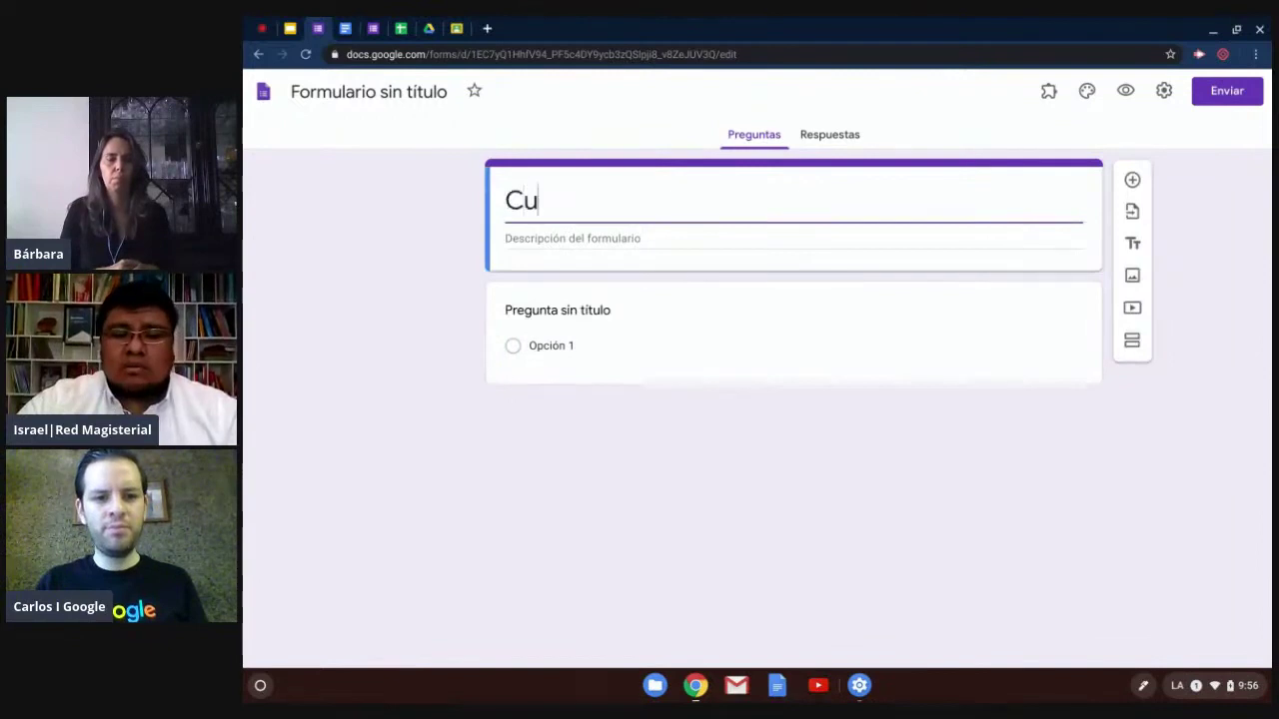
type("estionario 1")
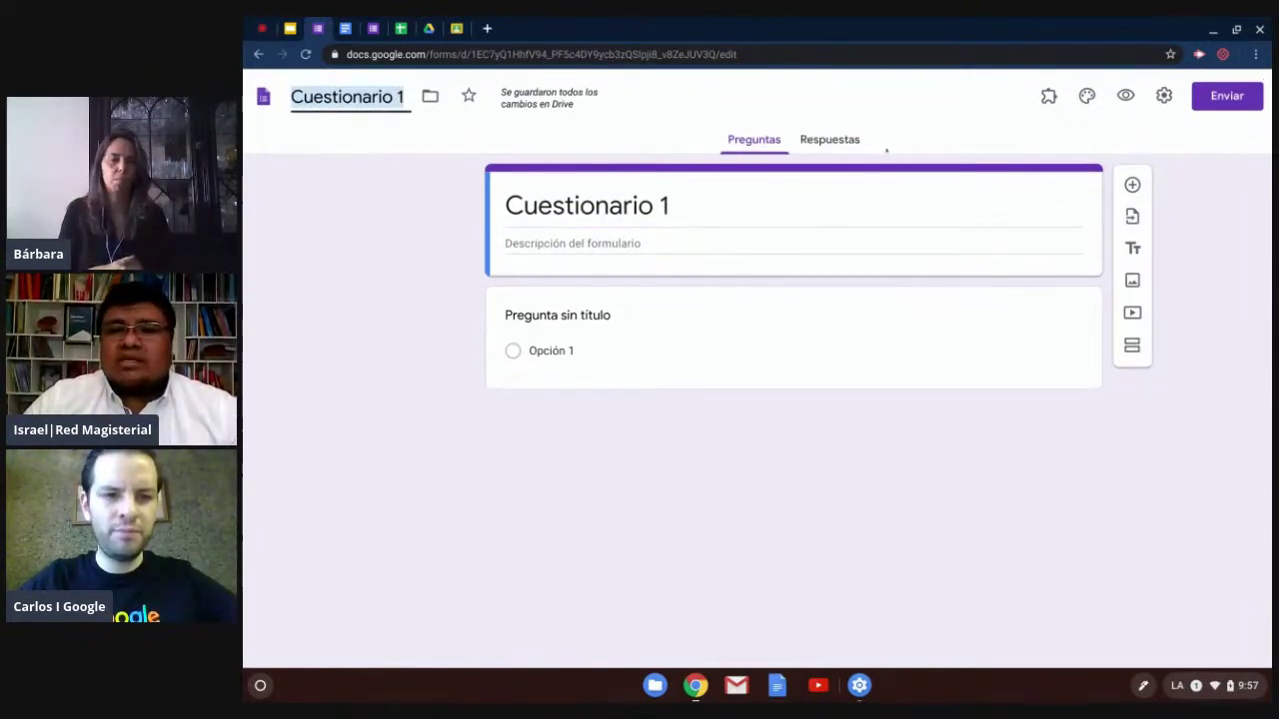
Step: Examine the form editor's tools for adding questions, titles, images, videos and sections, and for importing questions
scroll(884, 148, "up", 5)
scroll(906, 157, "down", 5)
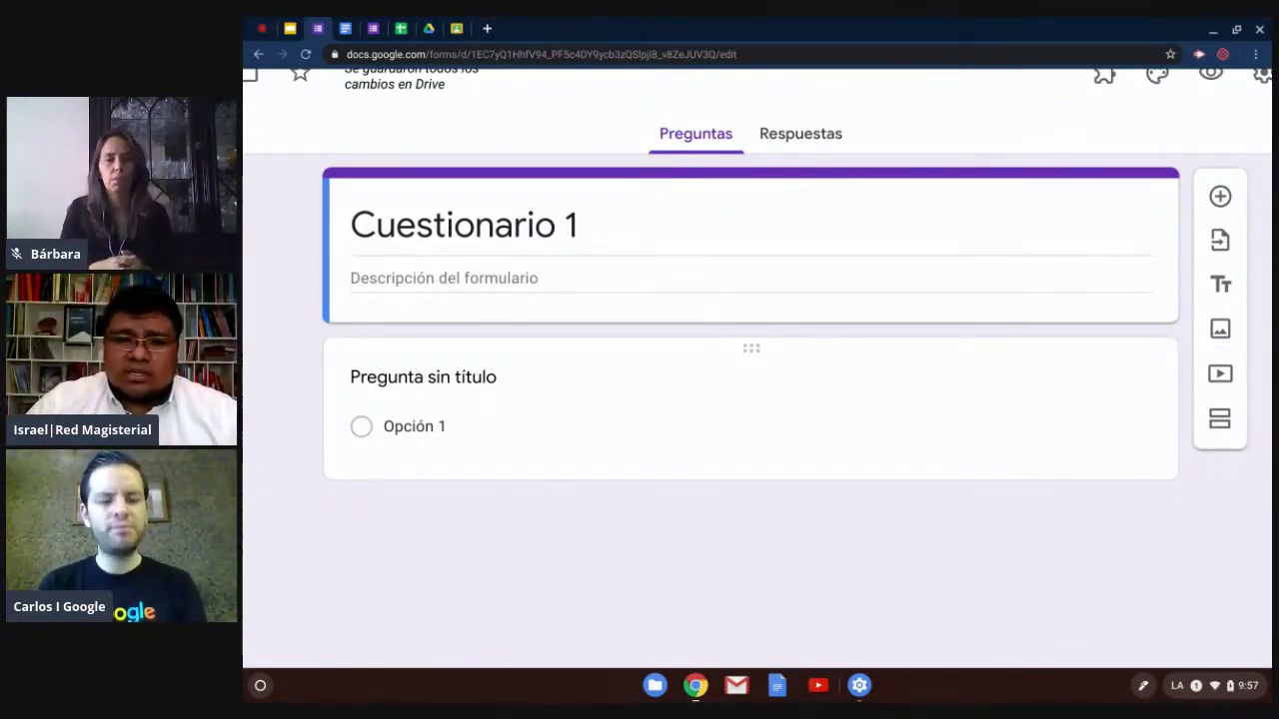
scroll(949, 378, "right", 5)
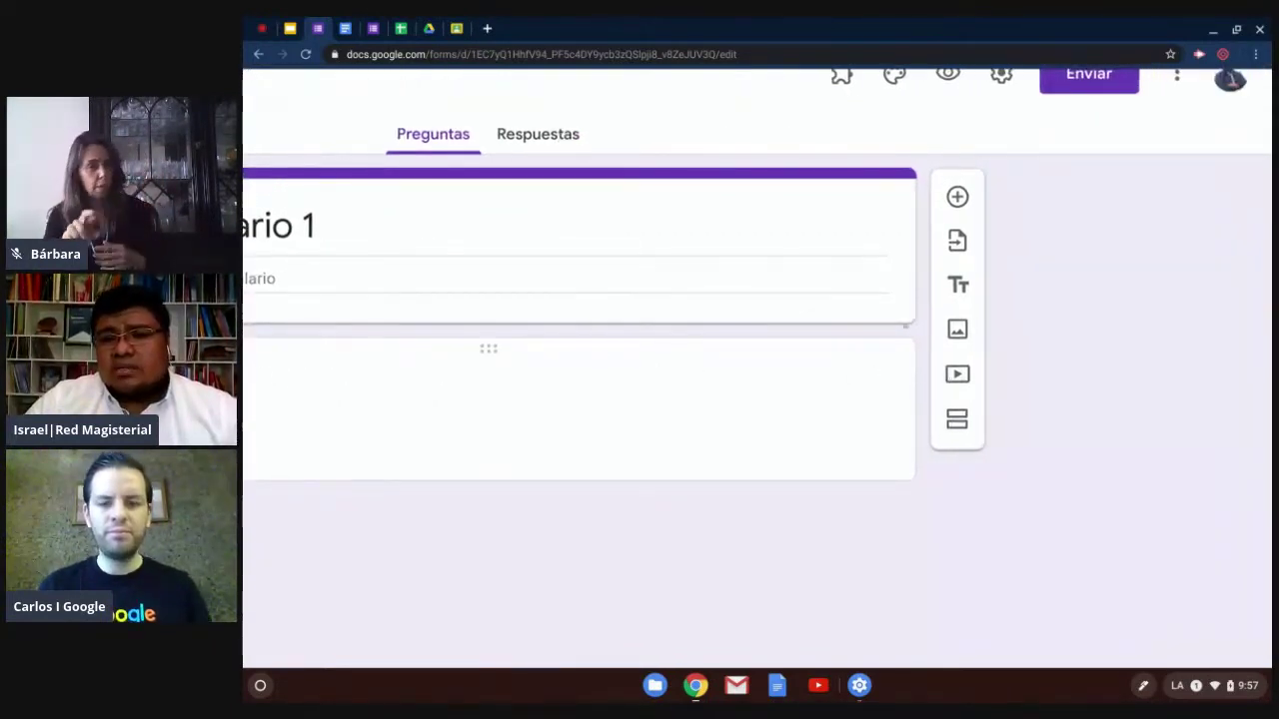
scroll(948, 254, "up", 3)
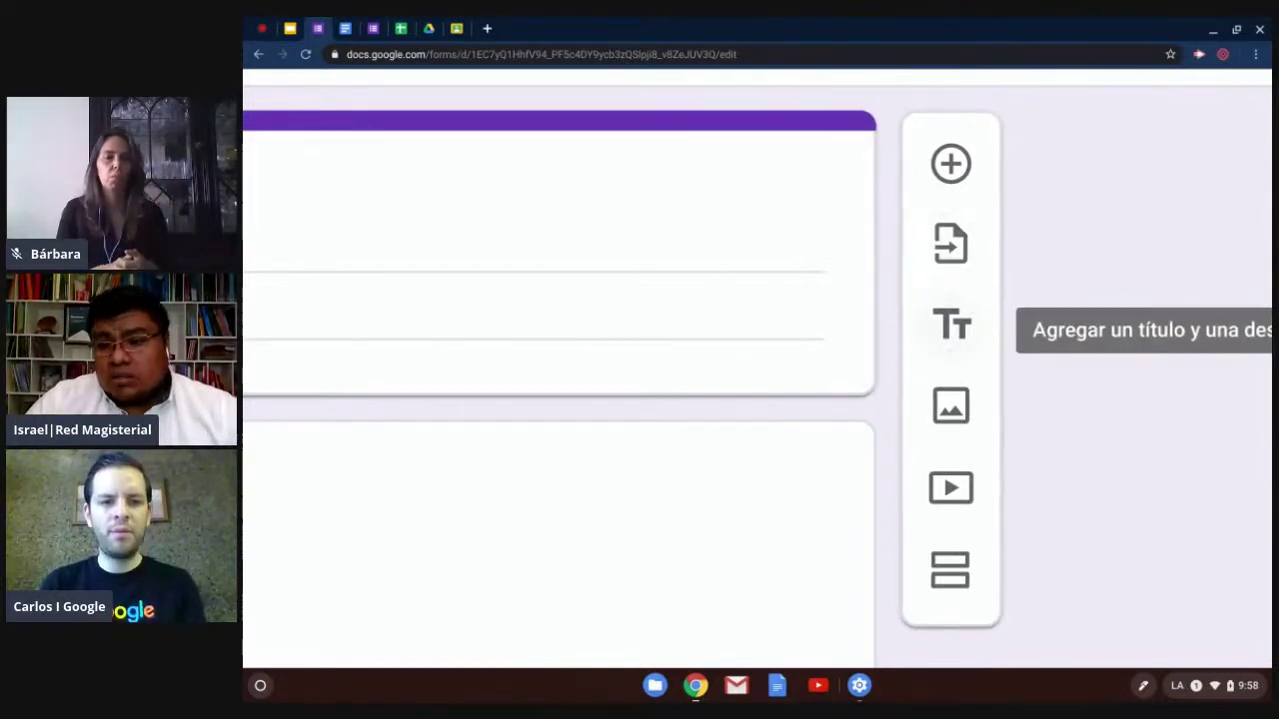
key("ctrl+minus")
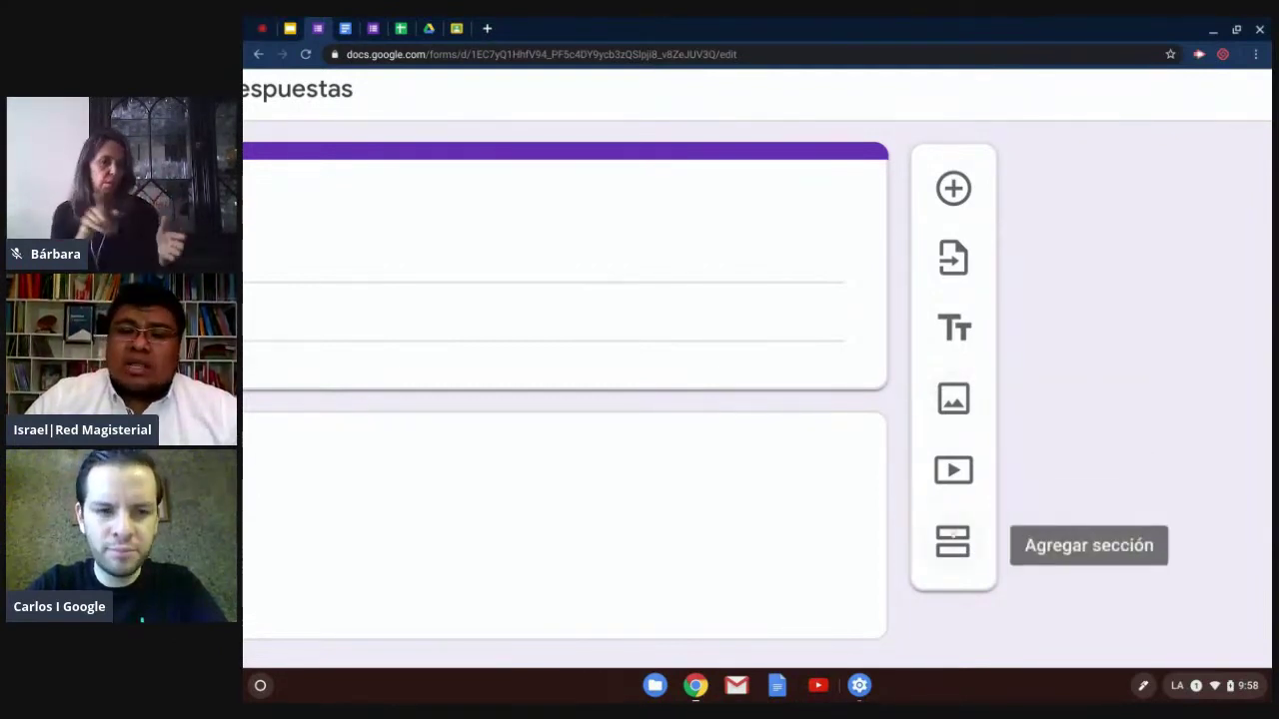
scroll(952, 540, "down", 5)
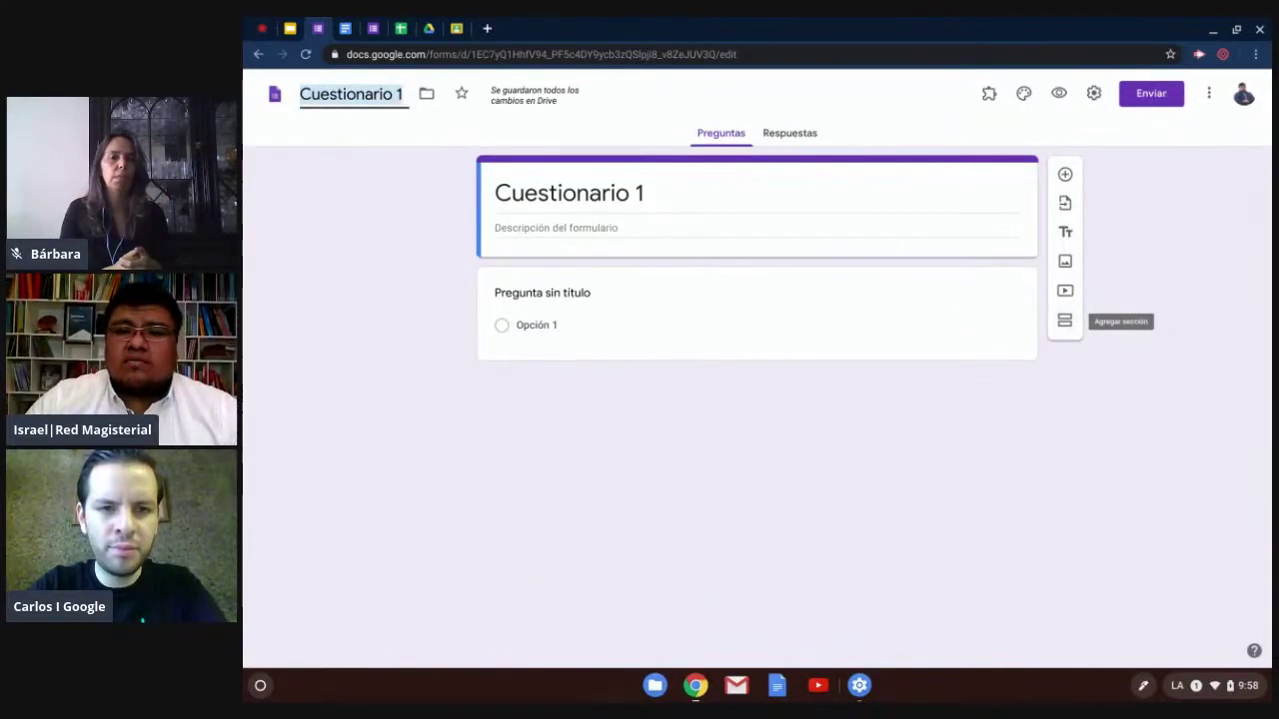
scroll(1065, 321, "up", 5)
scroll(1085, 288, "up", 2)
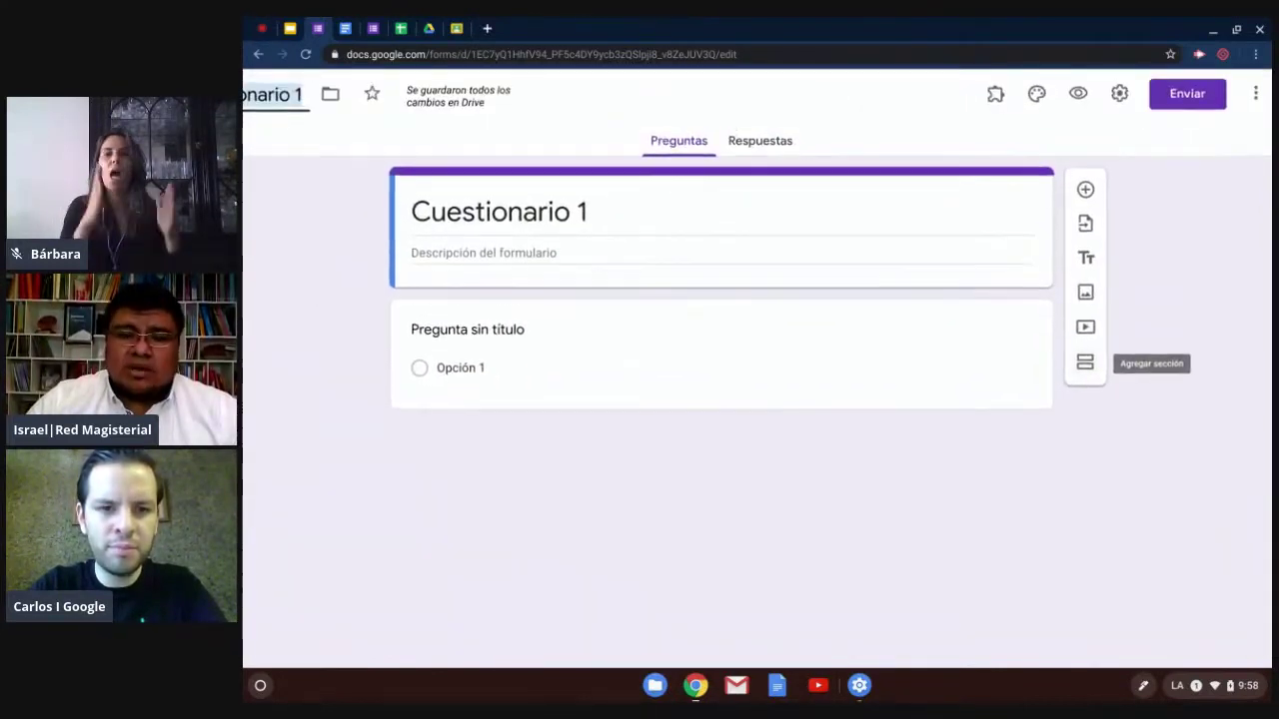
scroll(721, 300, "down", 3)
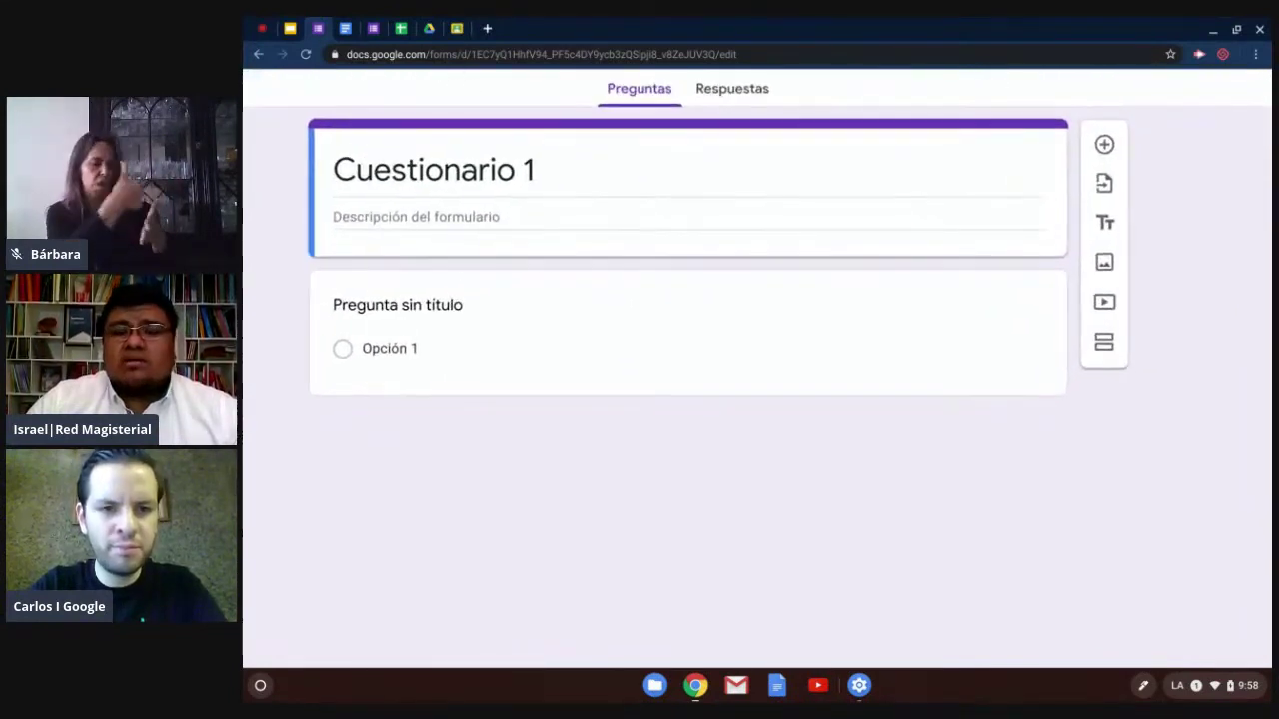
scroll(721, 300, "up", 3)
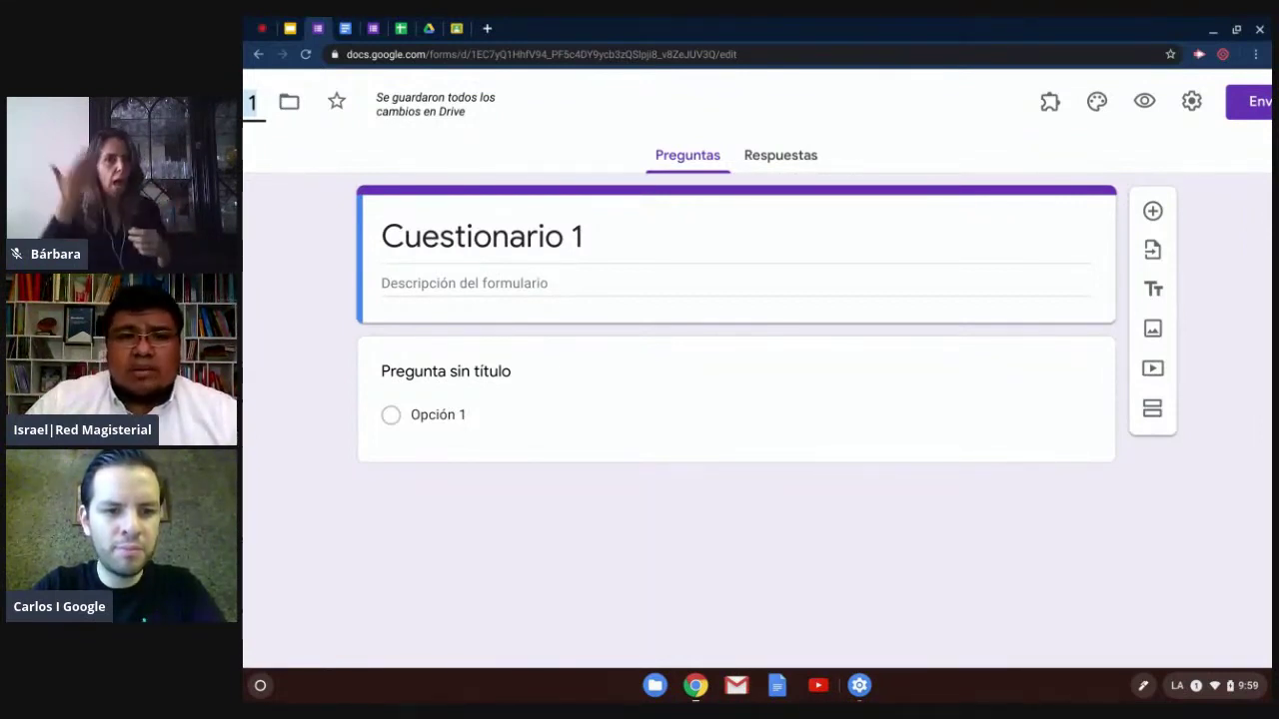
Step: Copy "1. ¿En qué continente está México?" from the Cuestionario 1 document in Google Docs into the form's untitled question
left_click(344, 28)
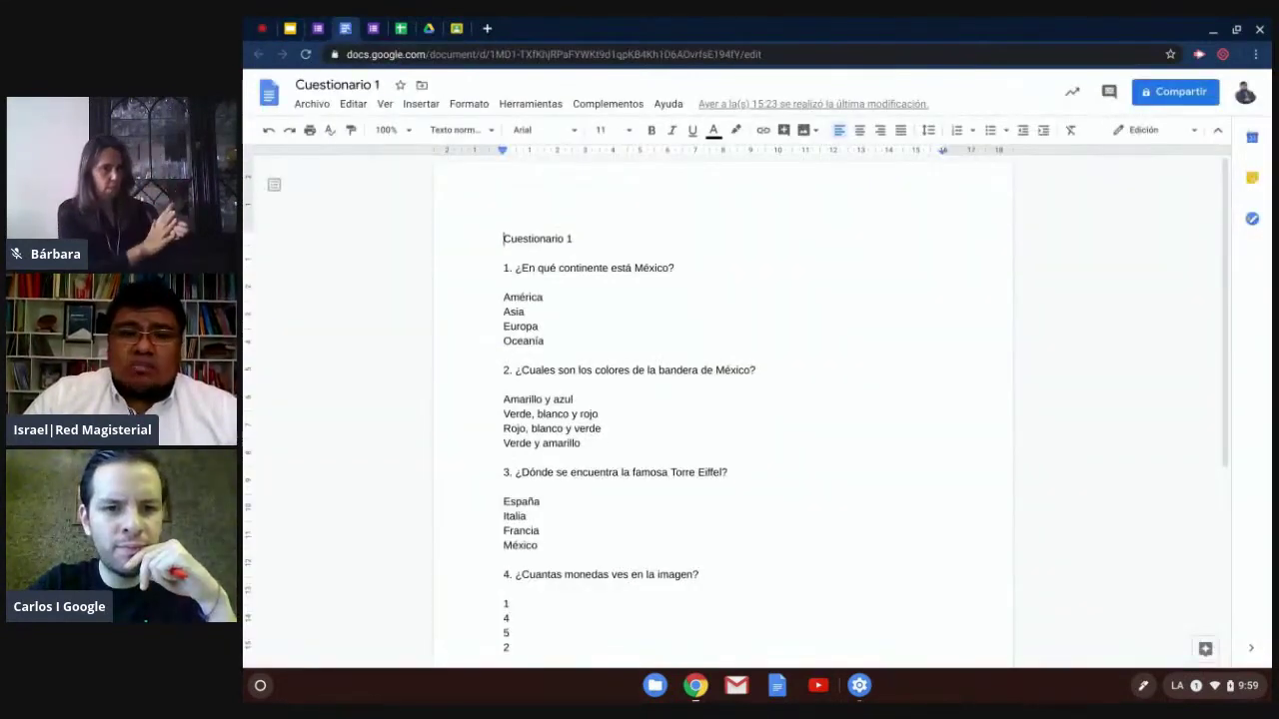
mouse_move(504, 253)
left_mouse_down()
mouse_move(674, 267)
mouse_move(493, 258)
left_mouse_up()
key("ctrl+c")
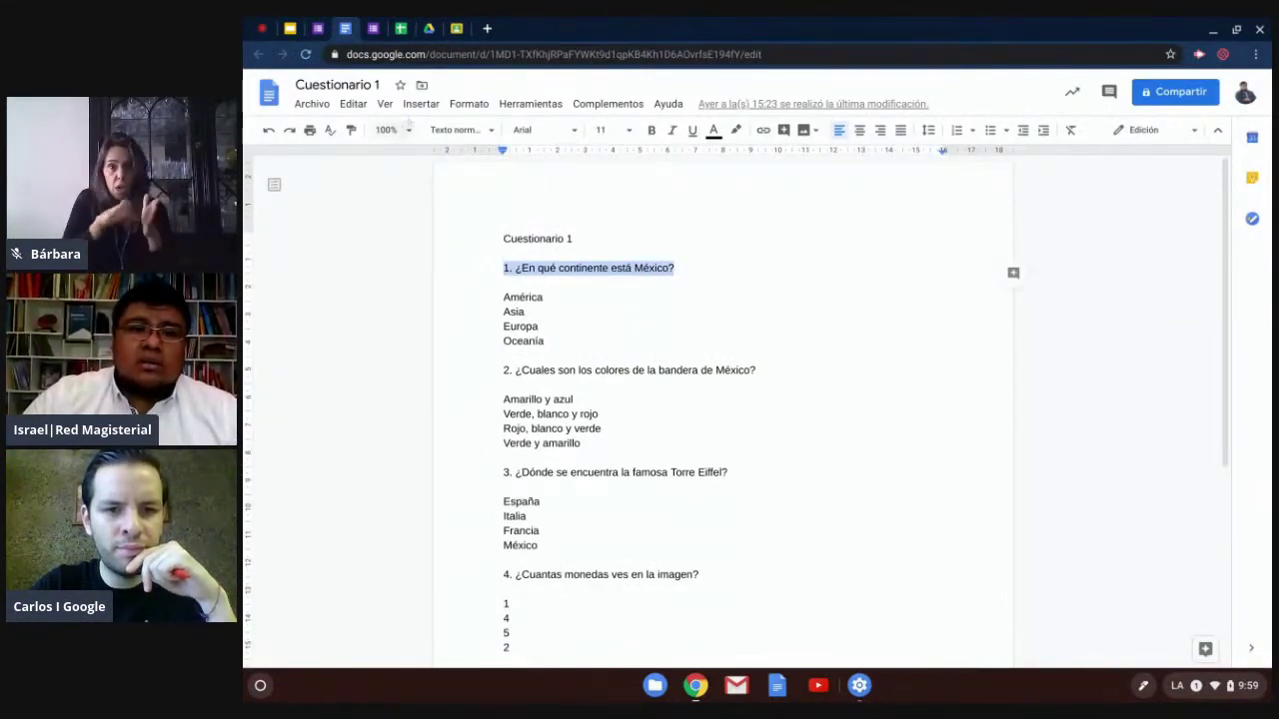
left_click(316, 28)
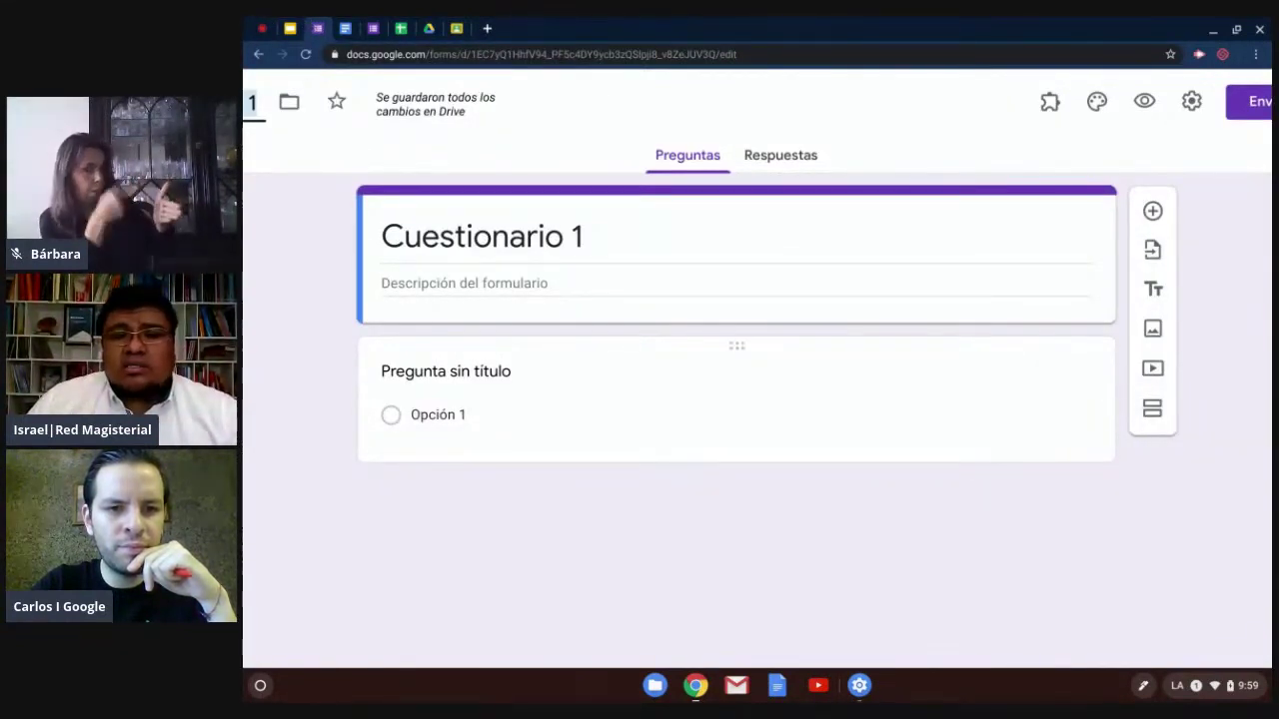
left_click(445, 371)
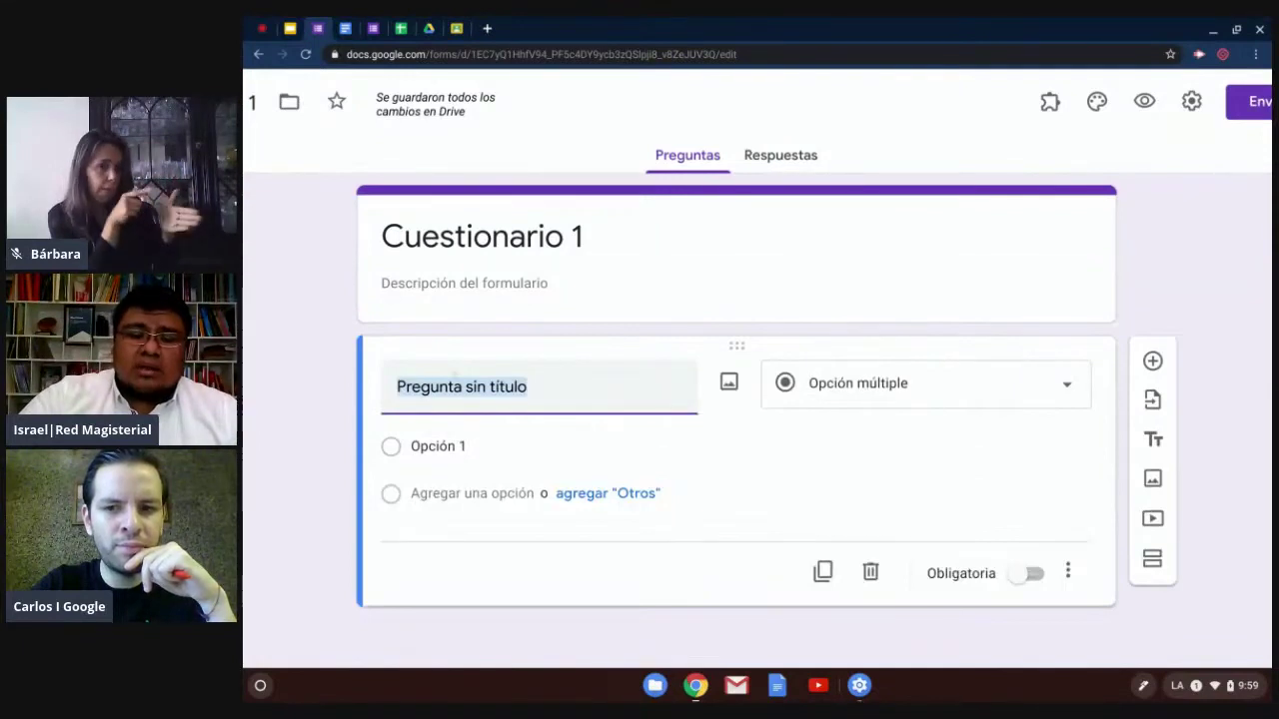
key("ctrl+v")
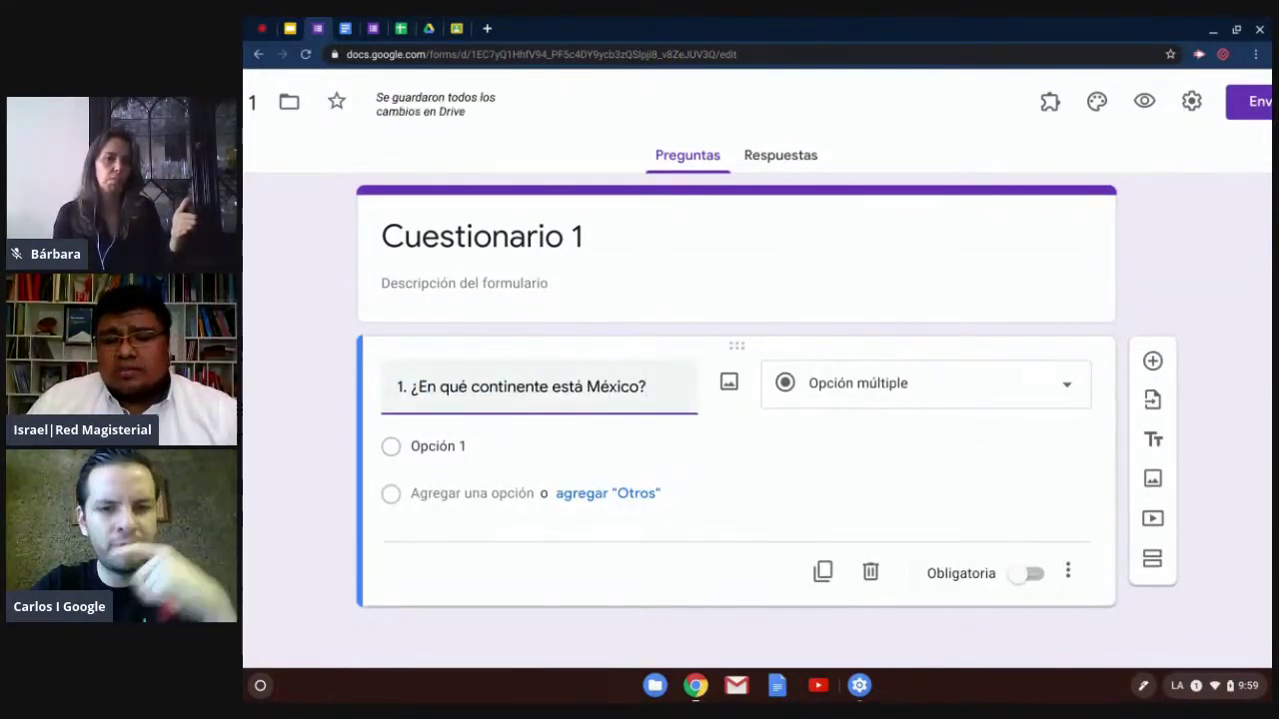
Step: Copy the answers América, Asia, Europa and Oceanía from the Google Docs document into the first question's options in the form
left_click(350, 30)
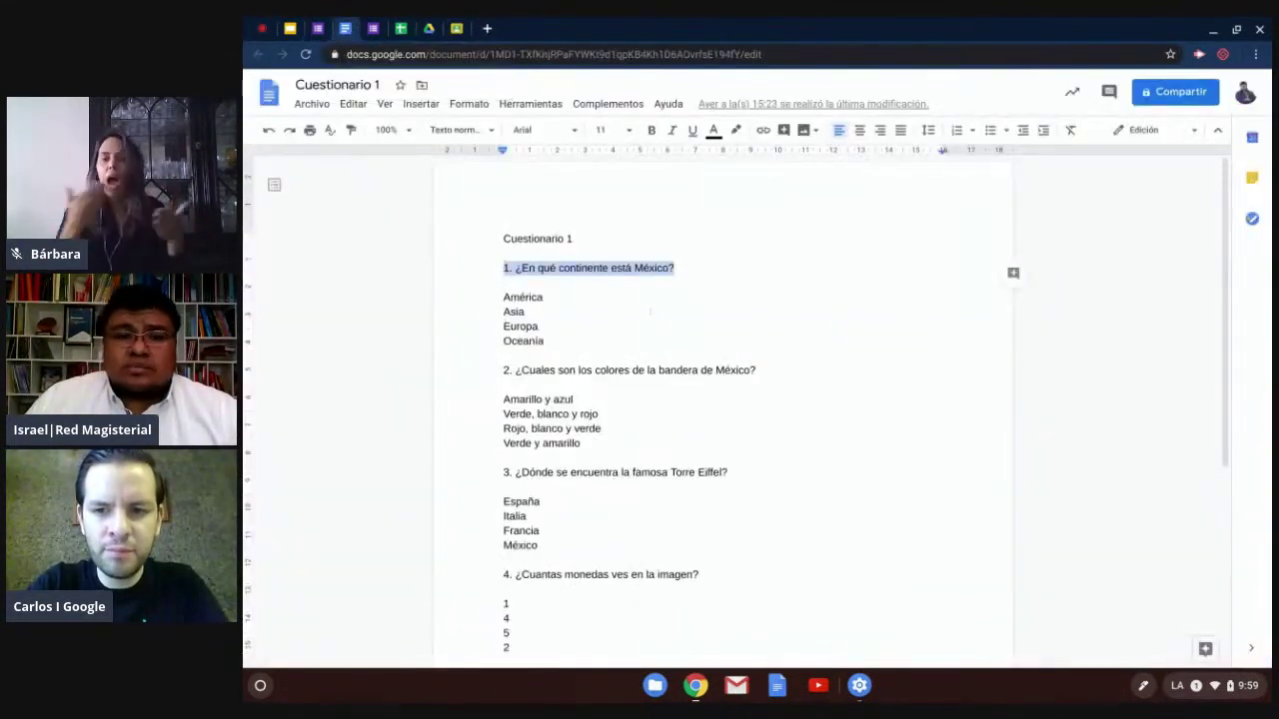
left_click_drag(545, 341, 504, 297)
key("ctrl+c")
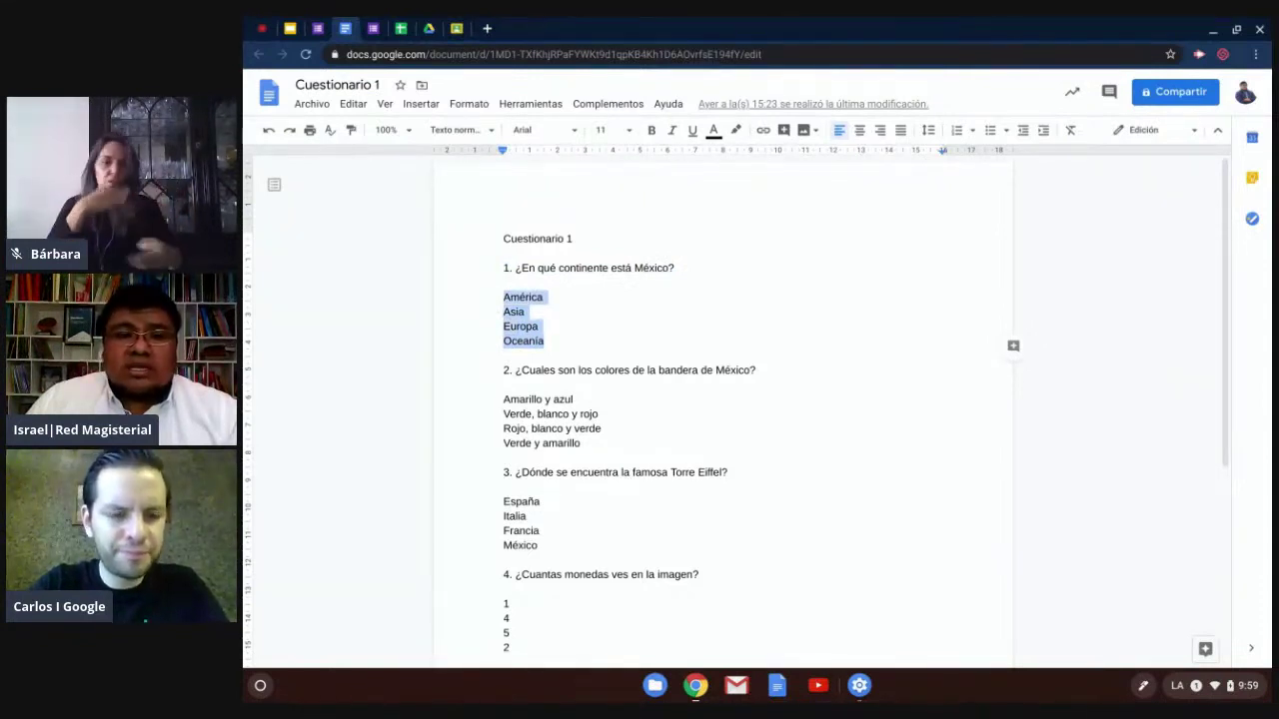
left_click(318, 28)
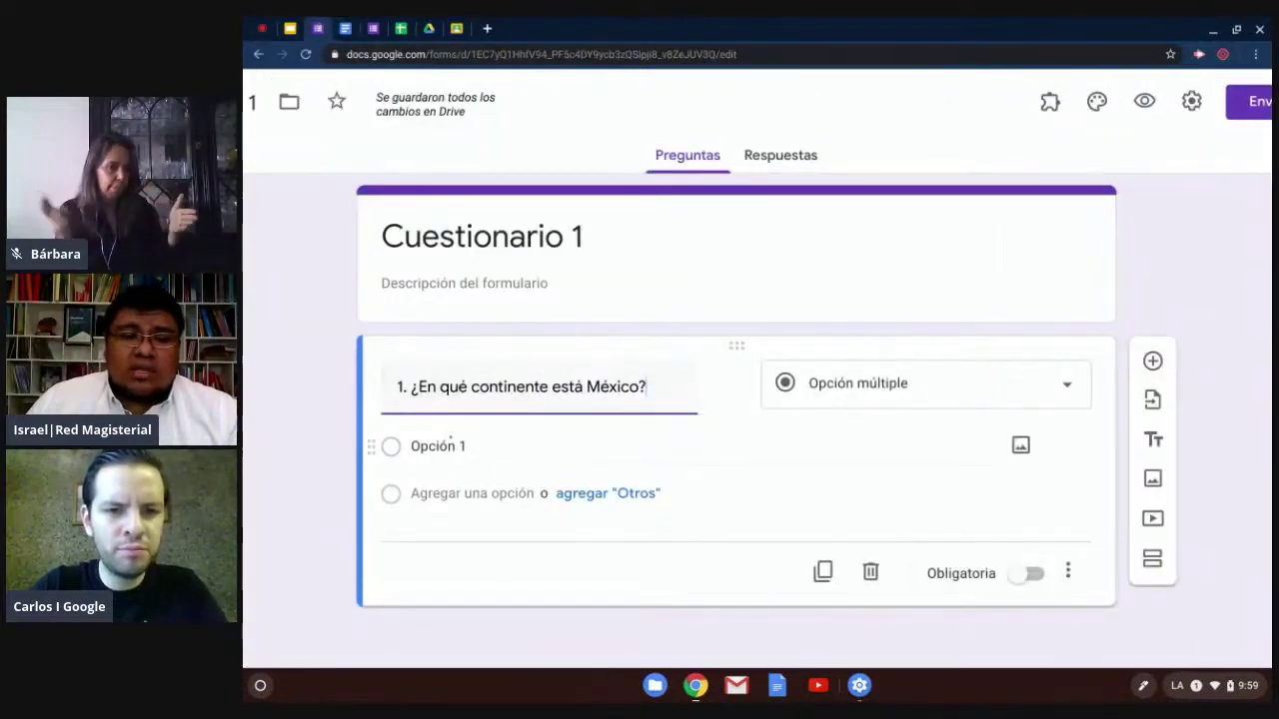
left_click(451, 445)
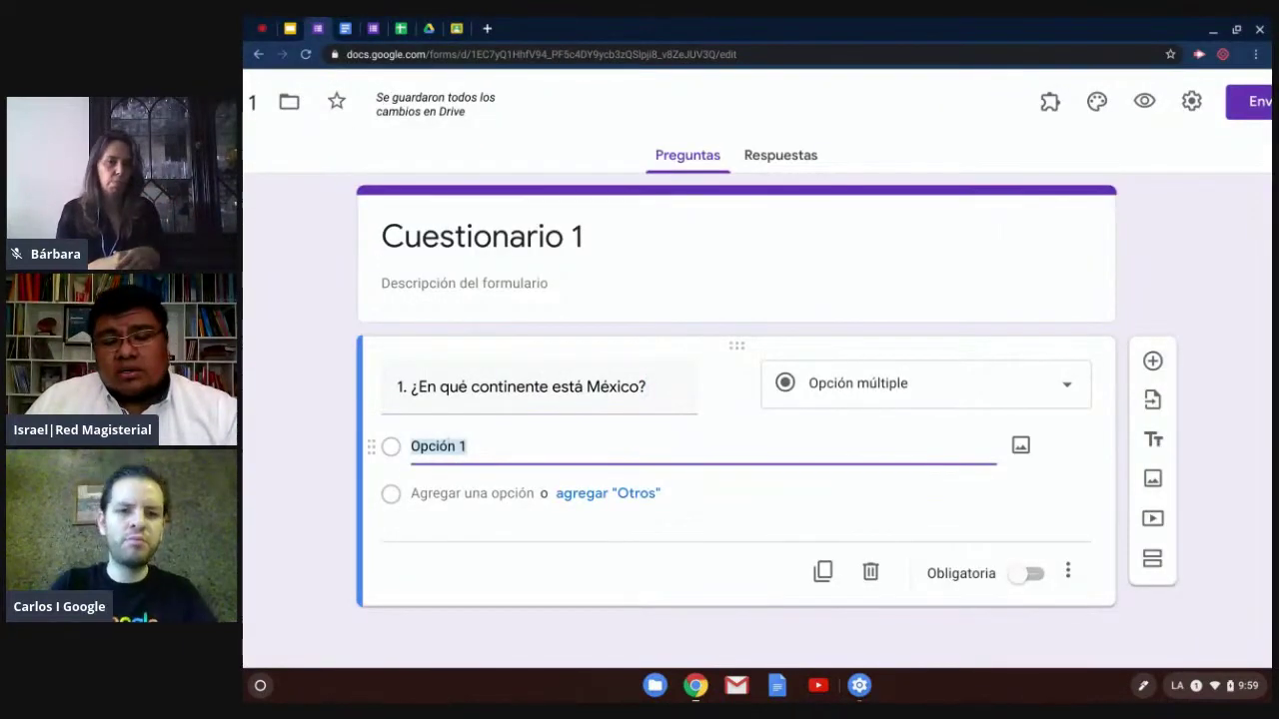
key("ctrl+v")
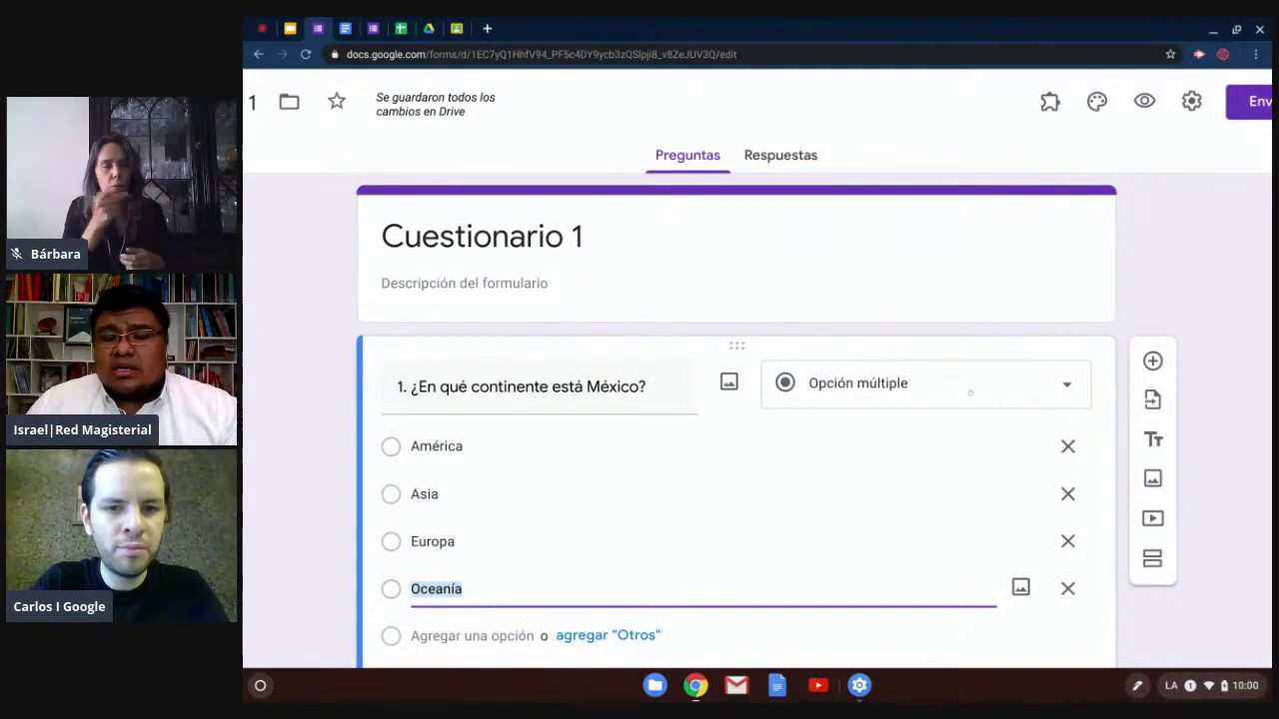
Step: Review the question types available for the first question, leaving it as Opción múltiple
left_click(983, 392)
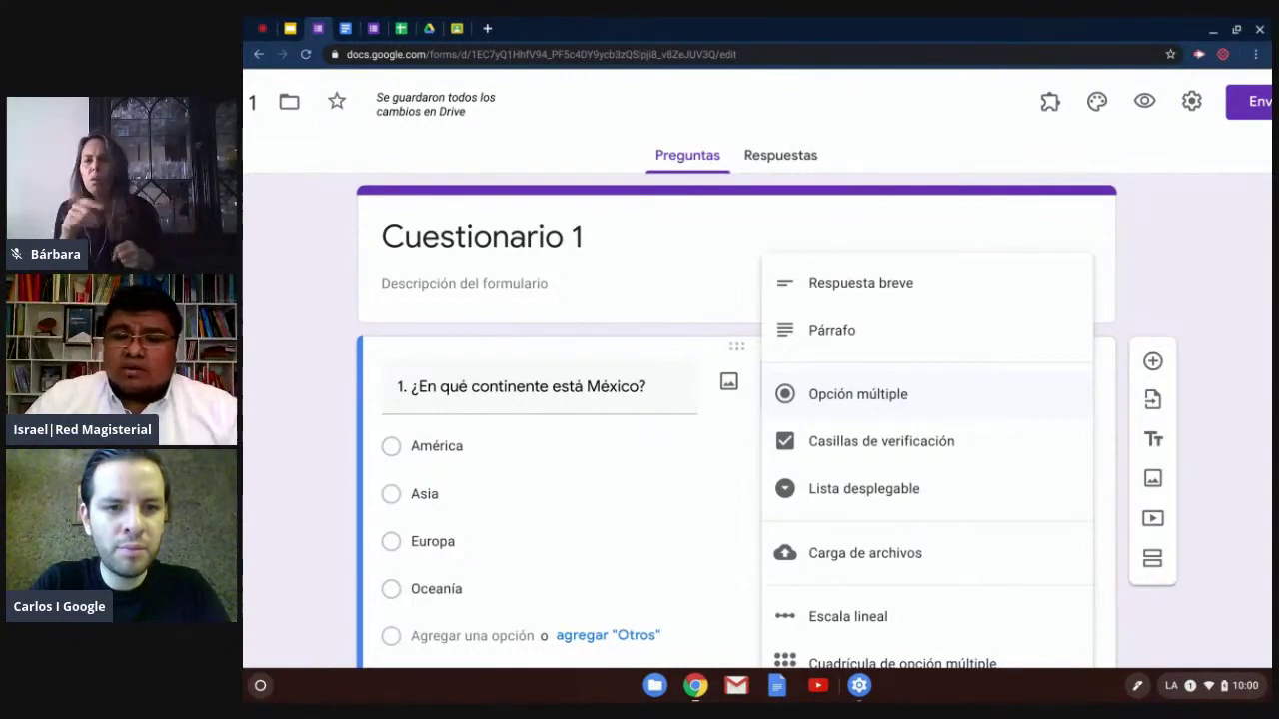
scroll(1129, 380, "up", 5)
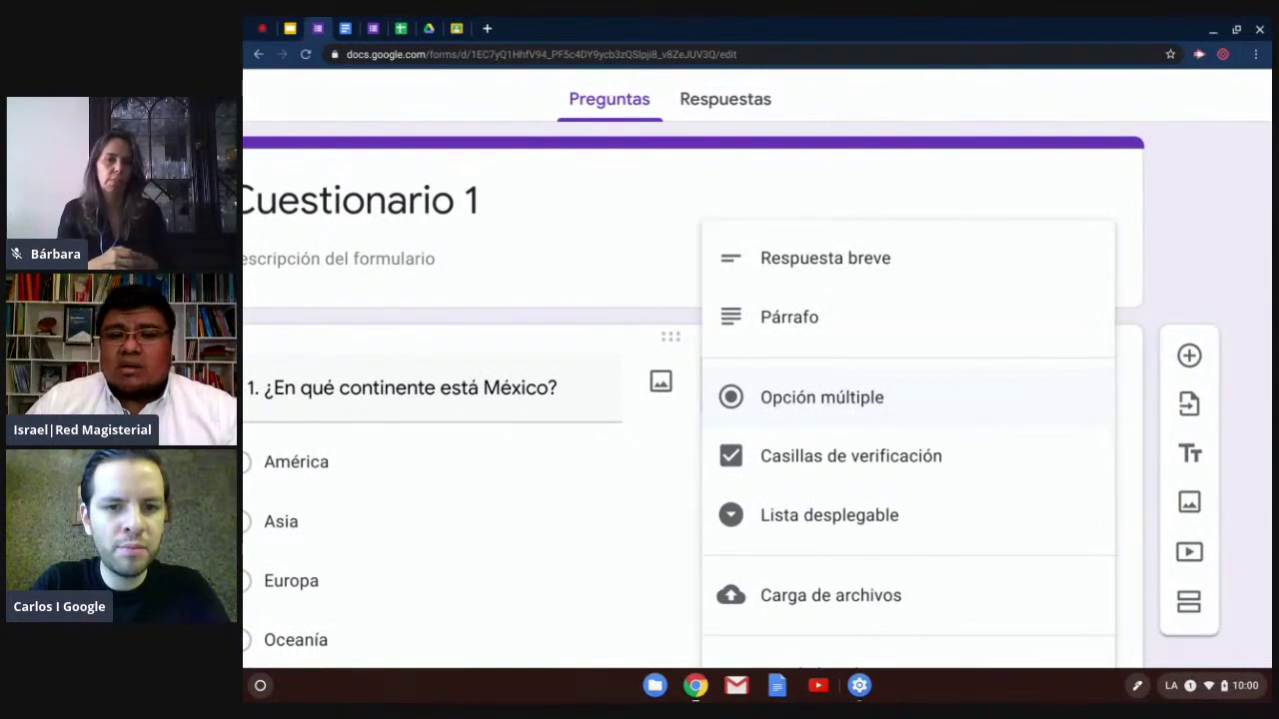
scroll(756, 390, "down", 5)
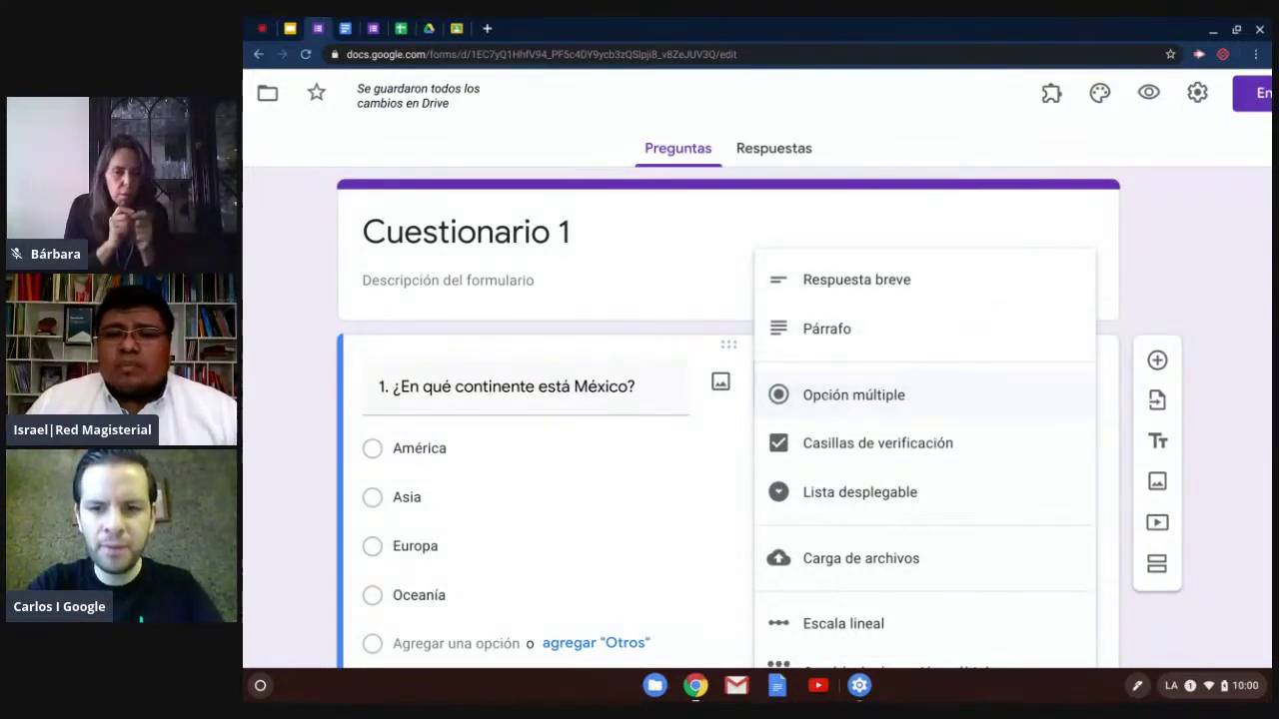
key("Escape")
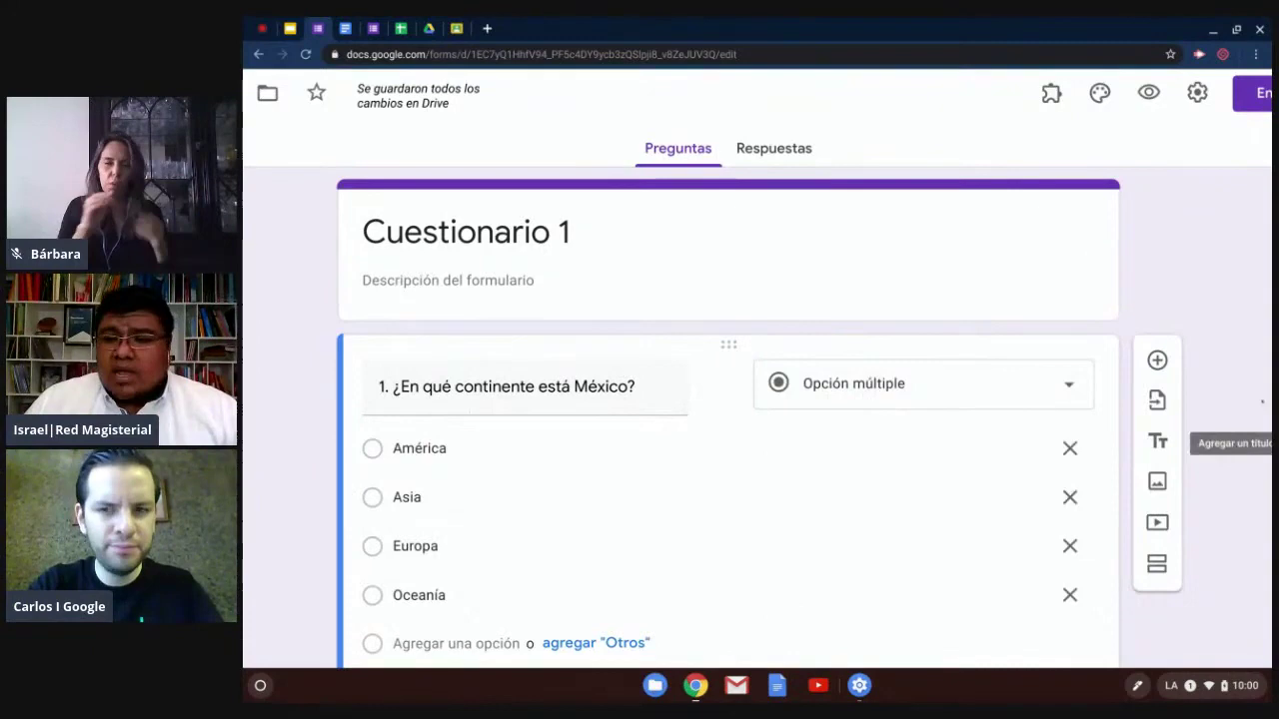
Step: Add a second question and copy "2. ¿Cuales son los colores de la bandera de México?" into it from the Google Docs document
key("ctrl+minus")
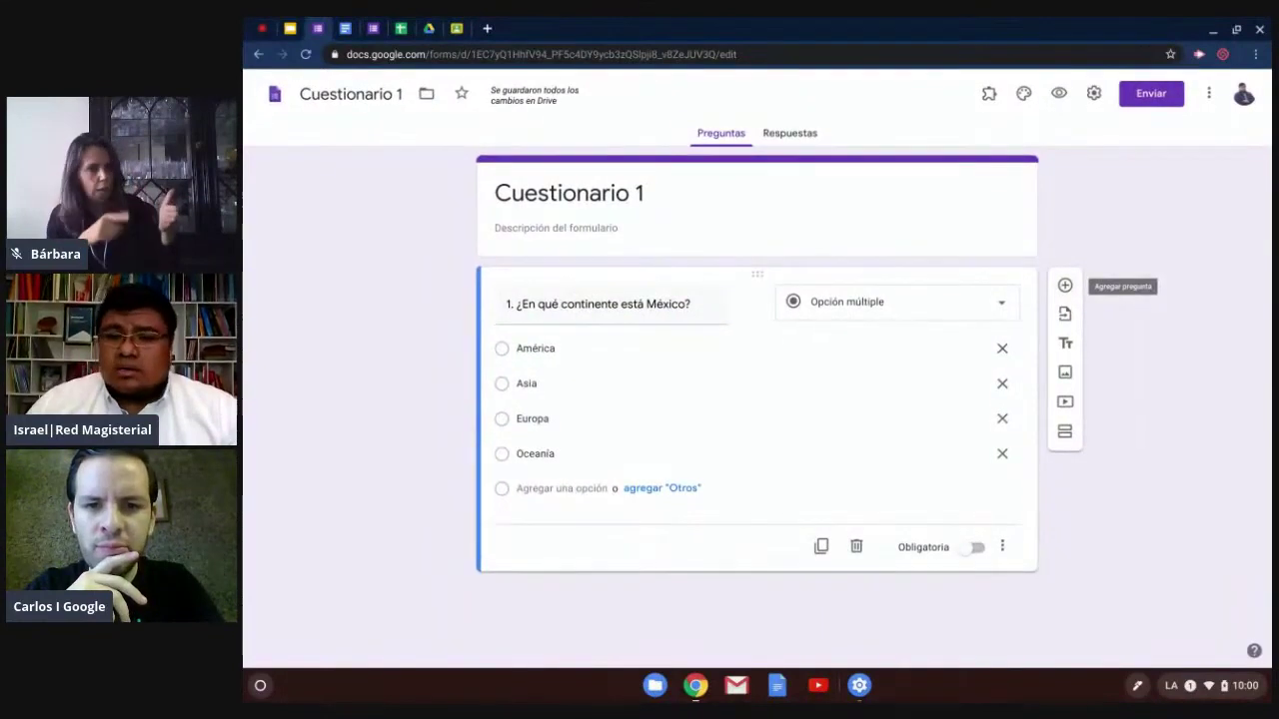
left_click(1065, 286)
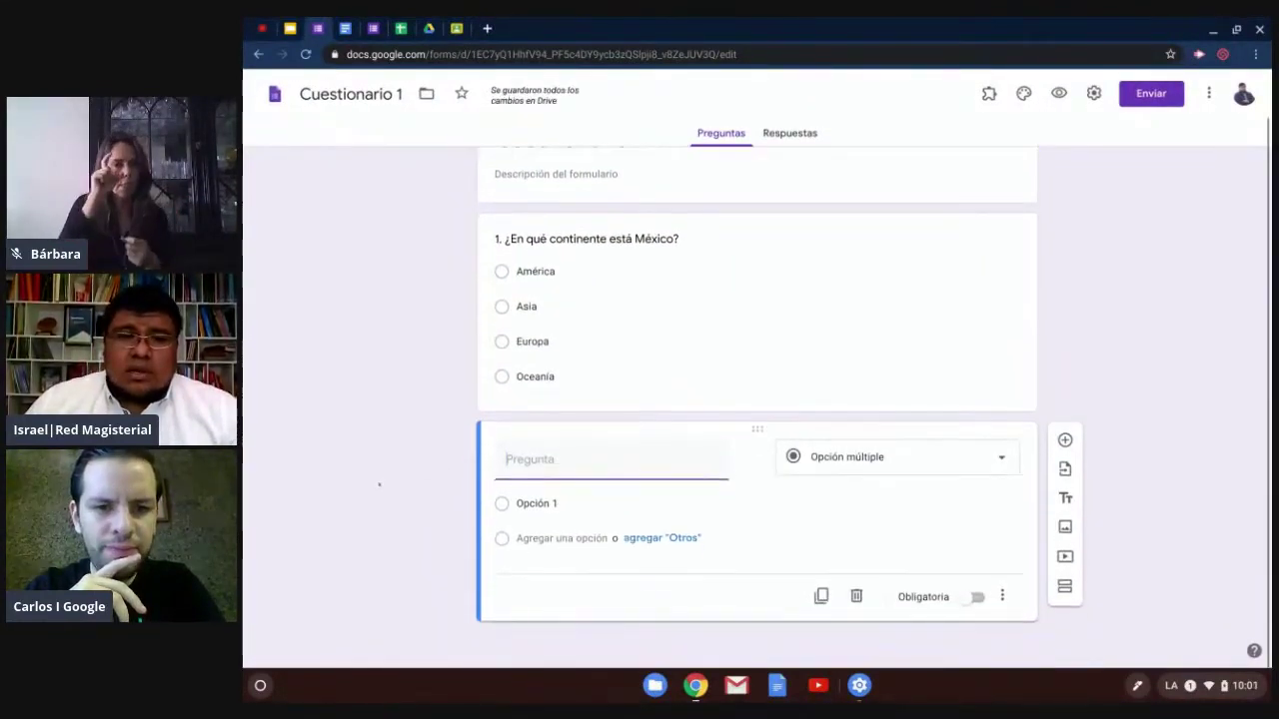
left_click(344, 28)
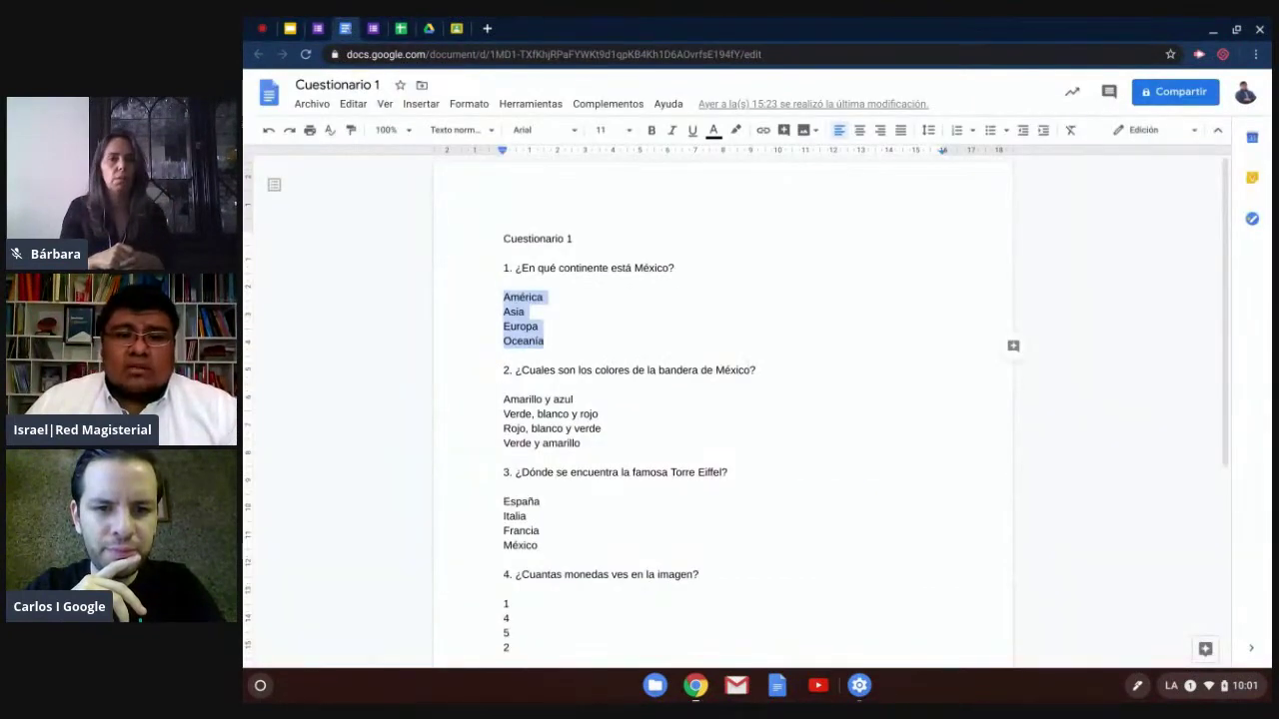
left_click_drag(756, 370, 504, 370)
key("ctrl+c")
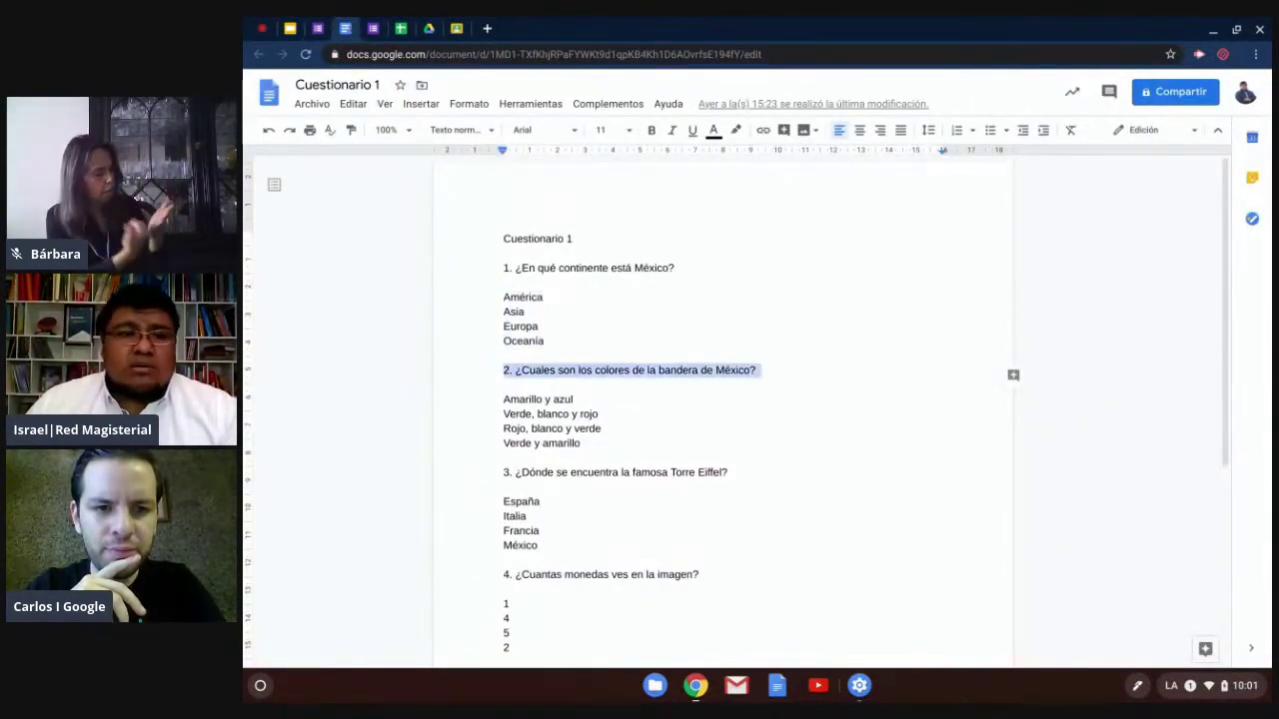
left_click(315, 29)
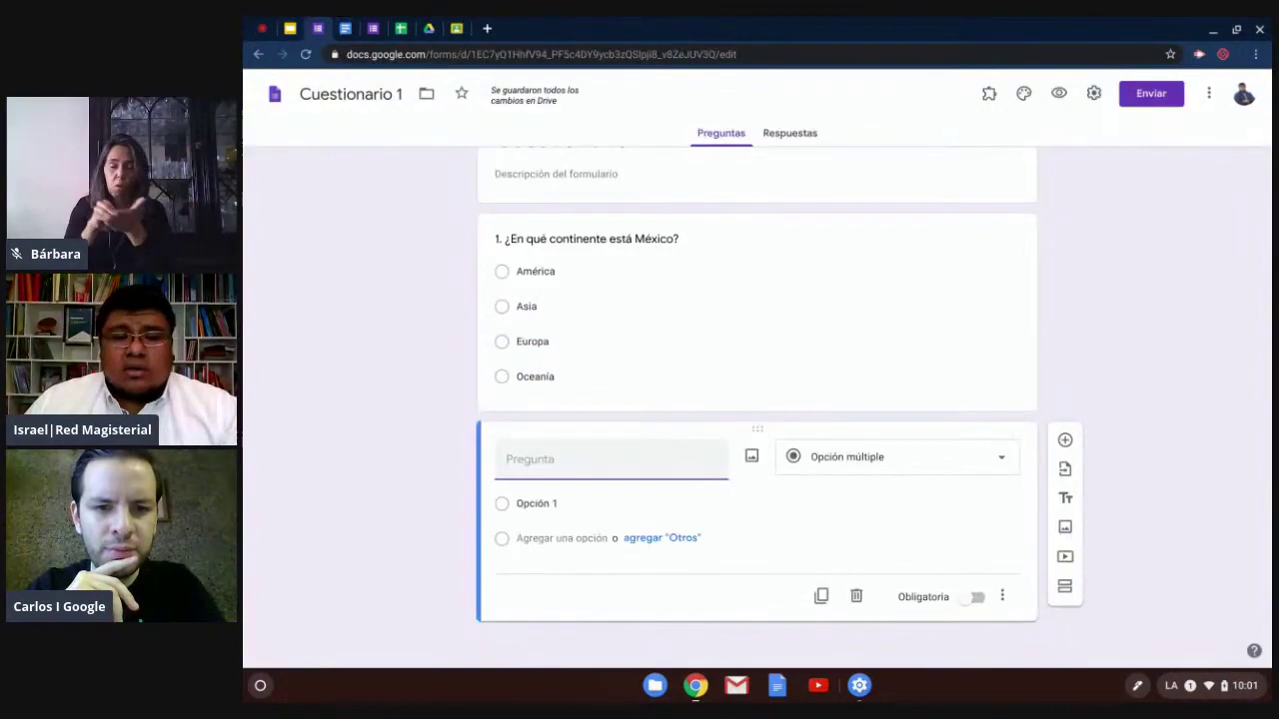
key("ctrl+v")
Step: Copy the answers Amarillo y azul, Verde, blanco y rojo, Rojo, blanco y verde and Verde y amarillo from the document into the second question's options
left_click(346, 30)
left_click_drag(580, 442, 503, 399)
key("ctrl+c")
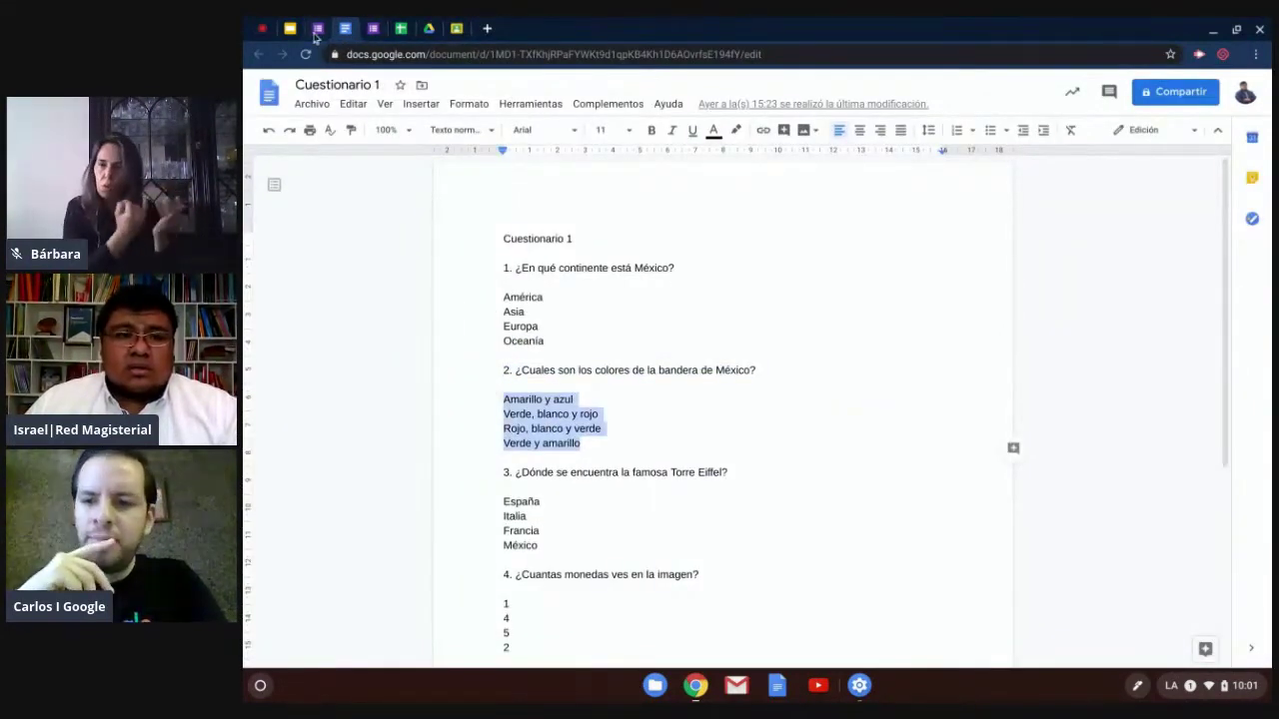
left_click(316, 29)
left_click(560, 520)
key("ctrl+v")
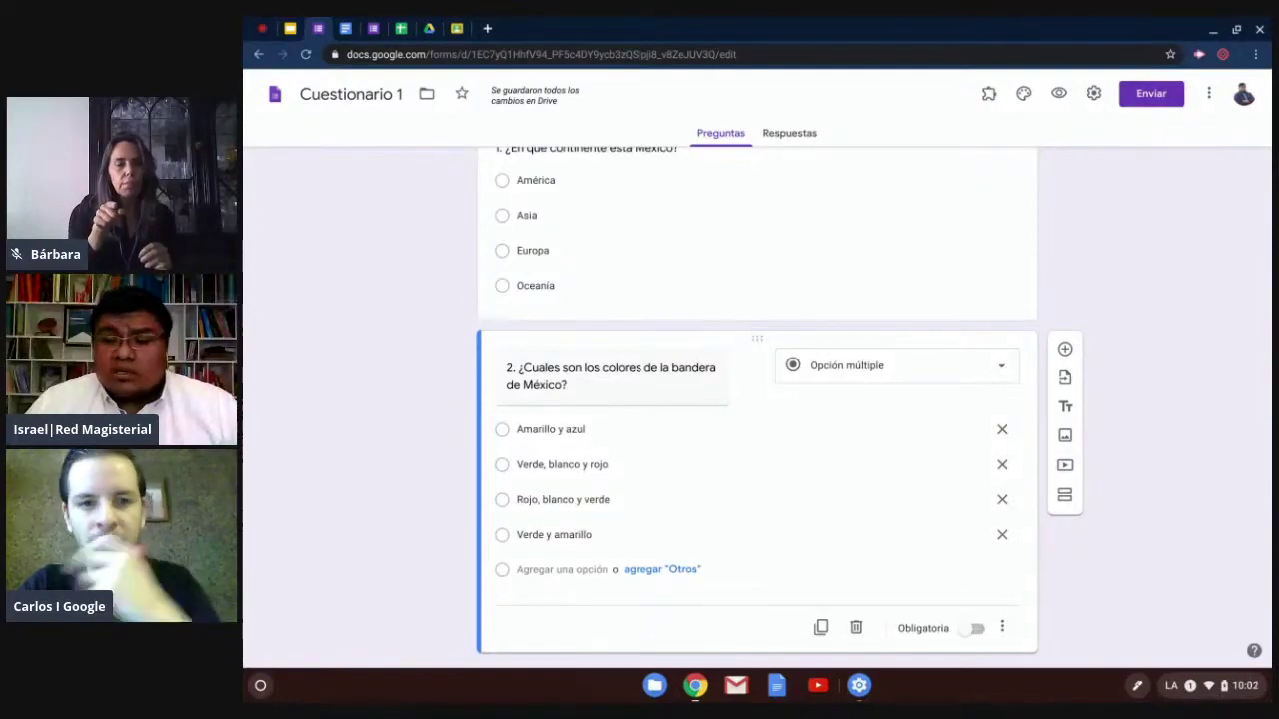
Step: Make the second question, about the colours of the Mexican flag, required
scroll(759, 400, "down", 2)
scroll(1125, 192, "up", 5)
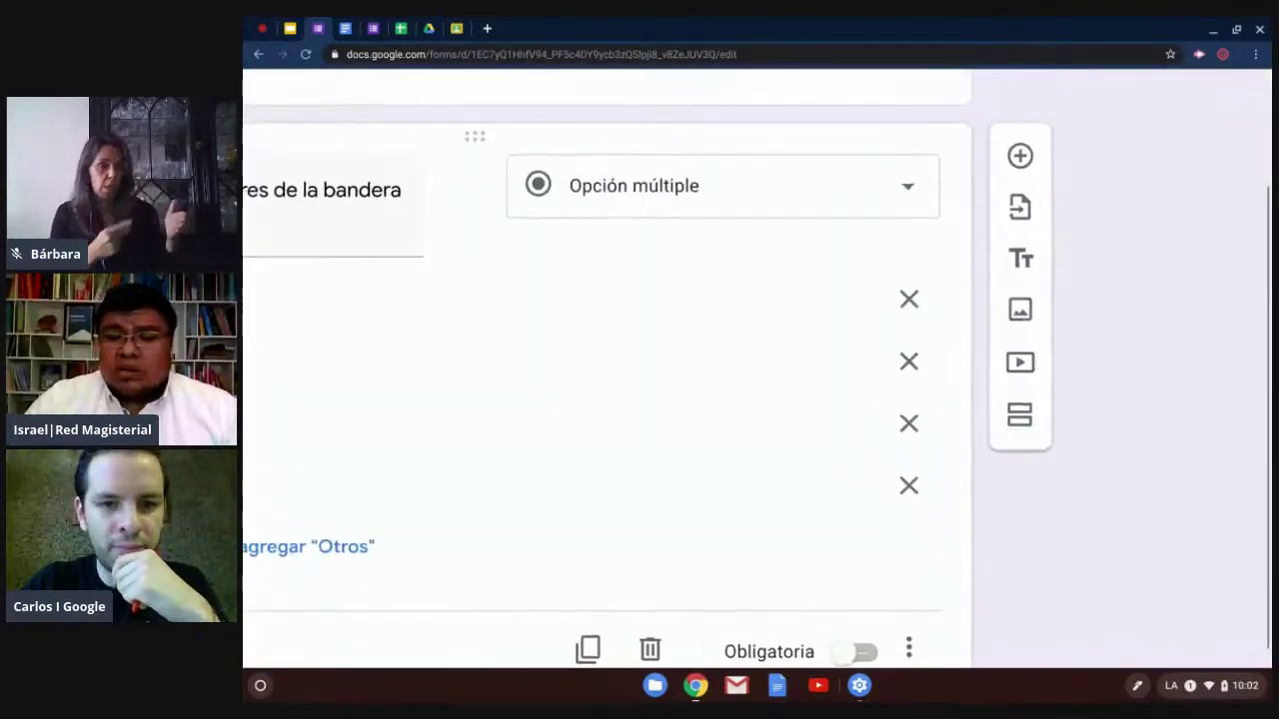
scroll(700, 380, "down", 5)
scroll(699, 380, "left", 3)
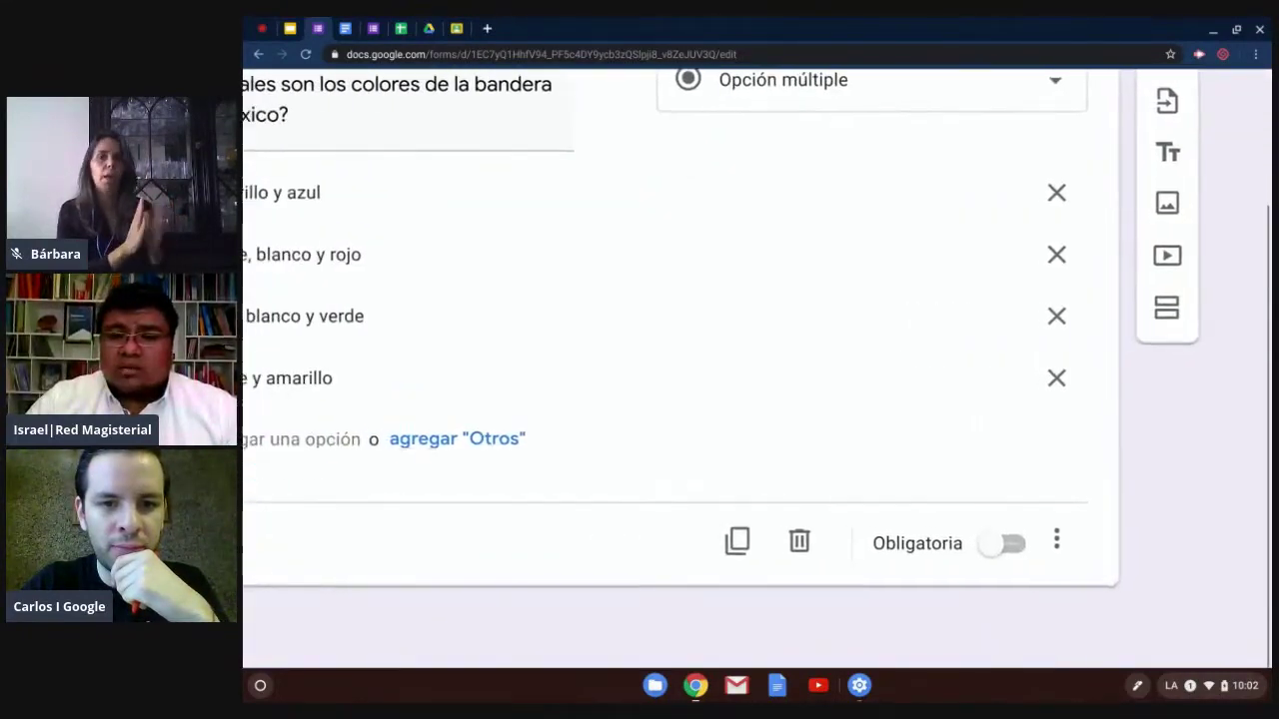
scroll(758, 331, "left", 1)
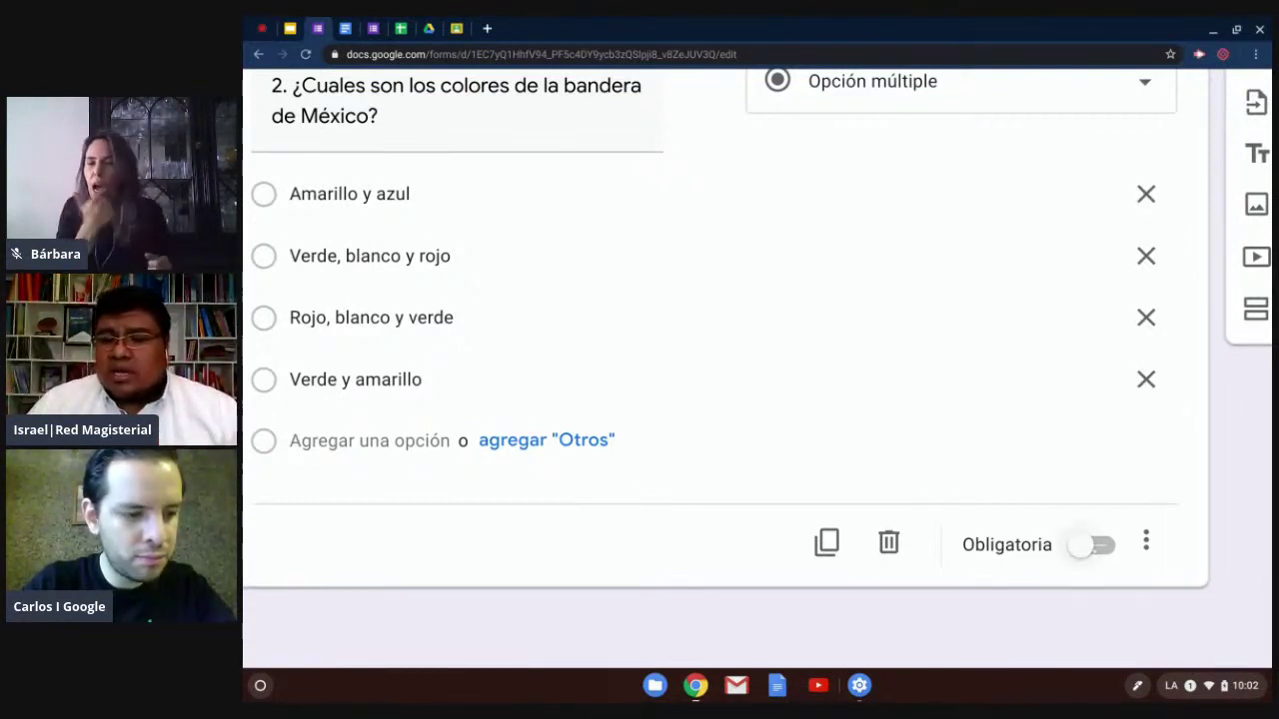
left_click(1094, 545)
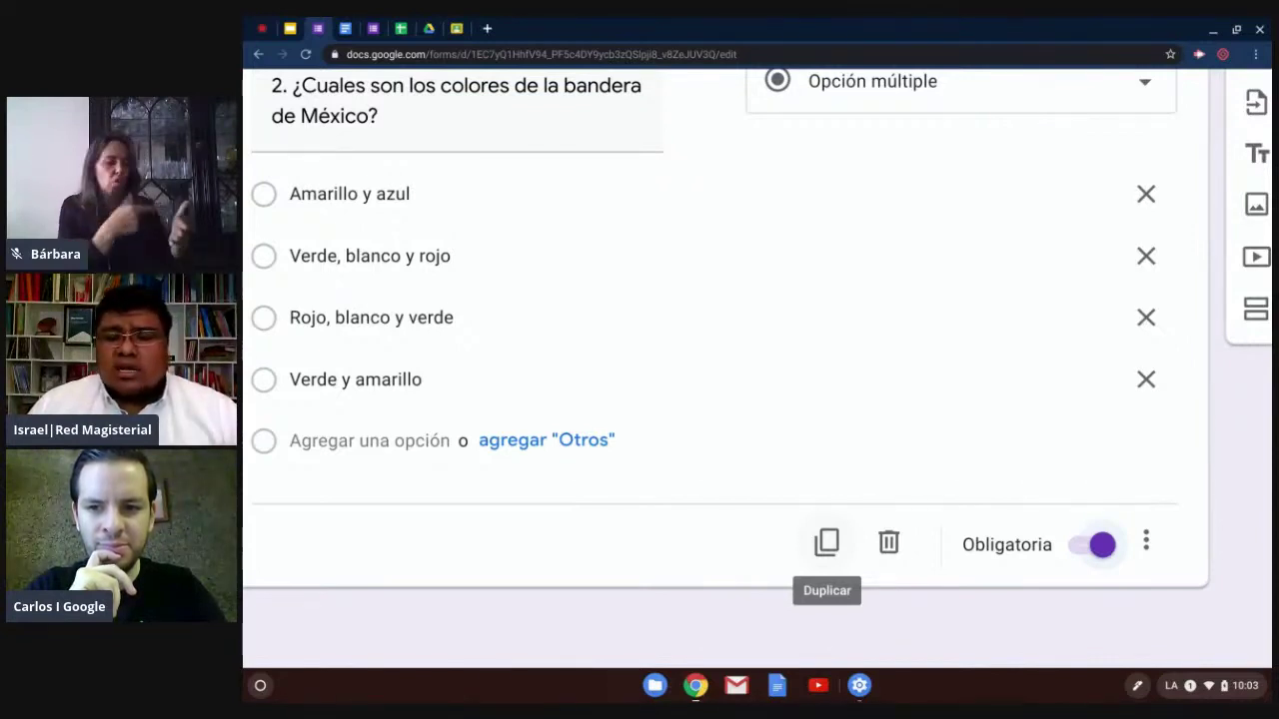
Step: Duplicate the question about the Mexican flag's colours and delete the copy
key("ctrl+minus")
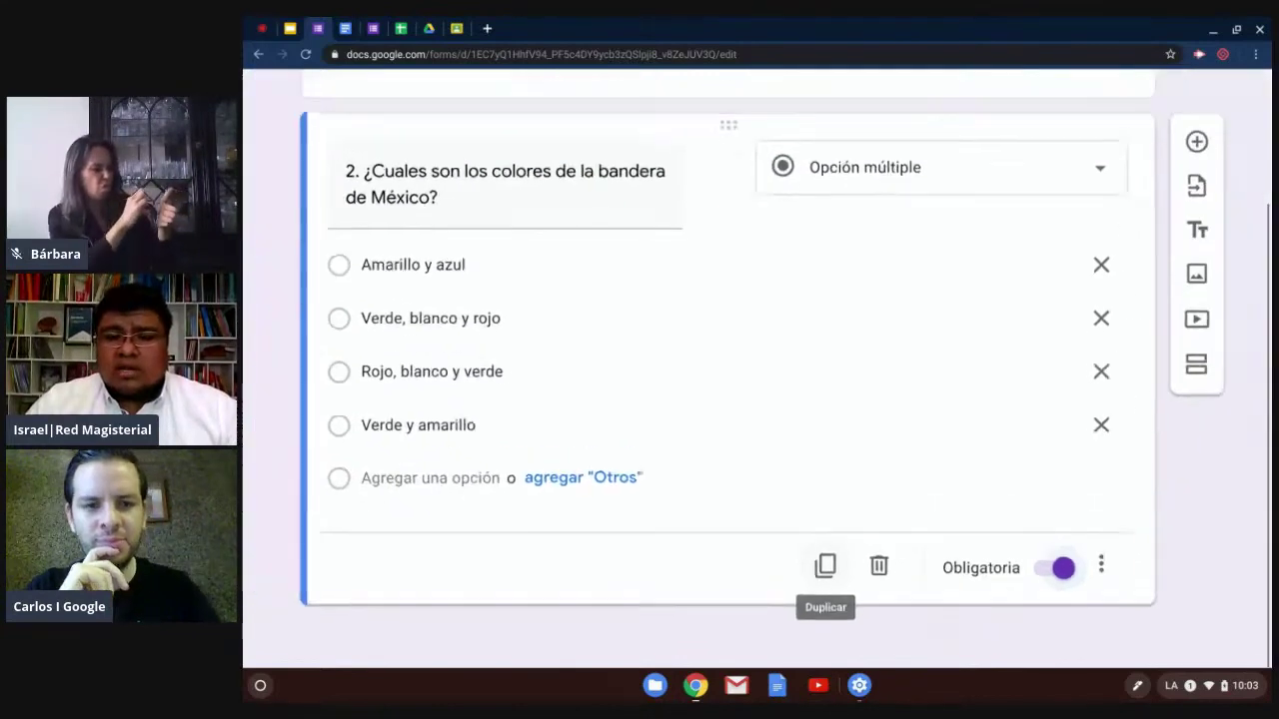
left_click(825, 565)
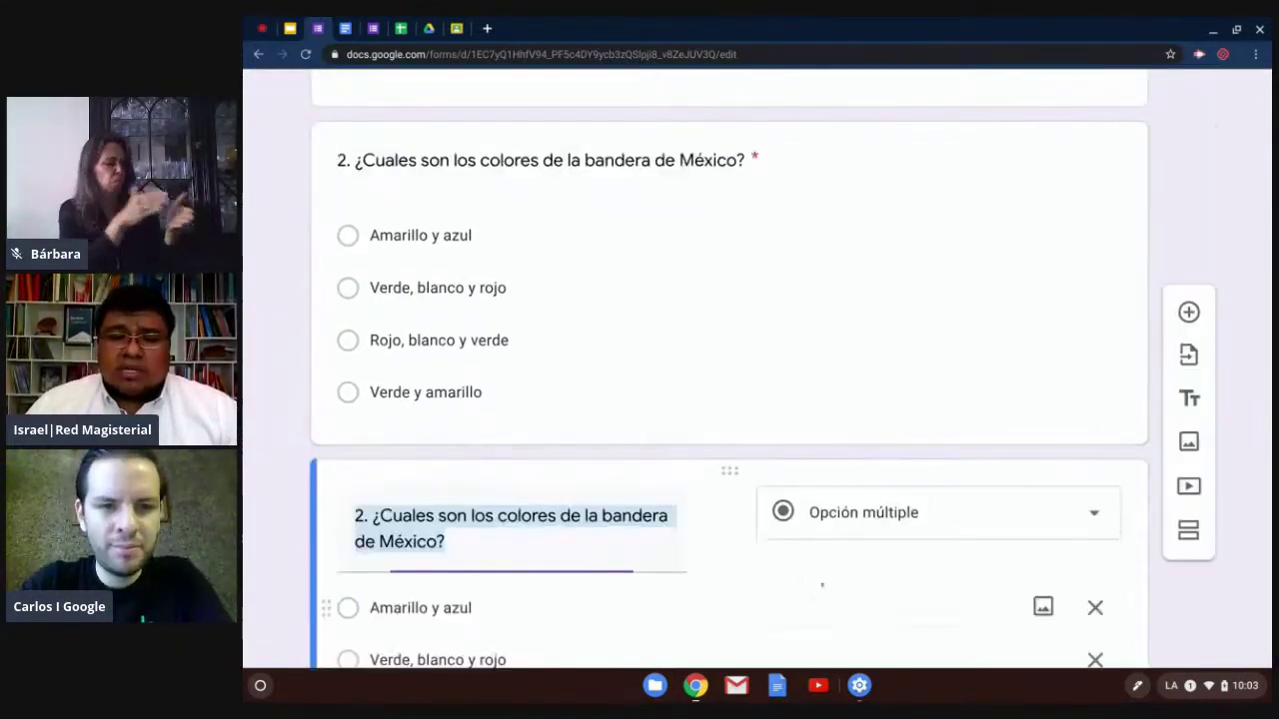
key("ctrl+minus")
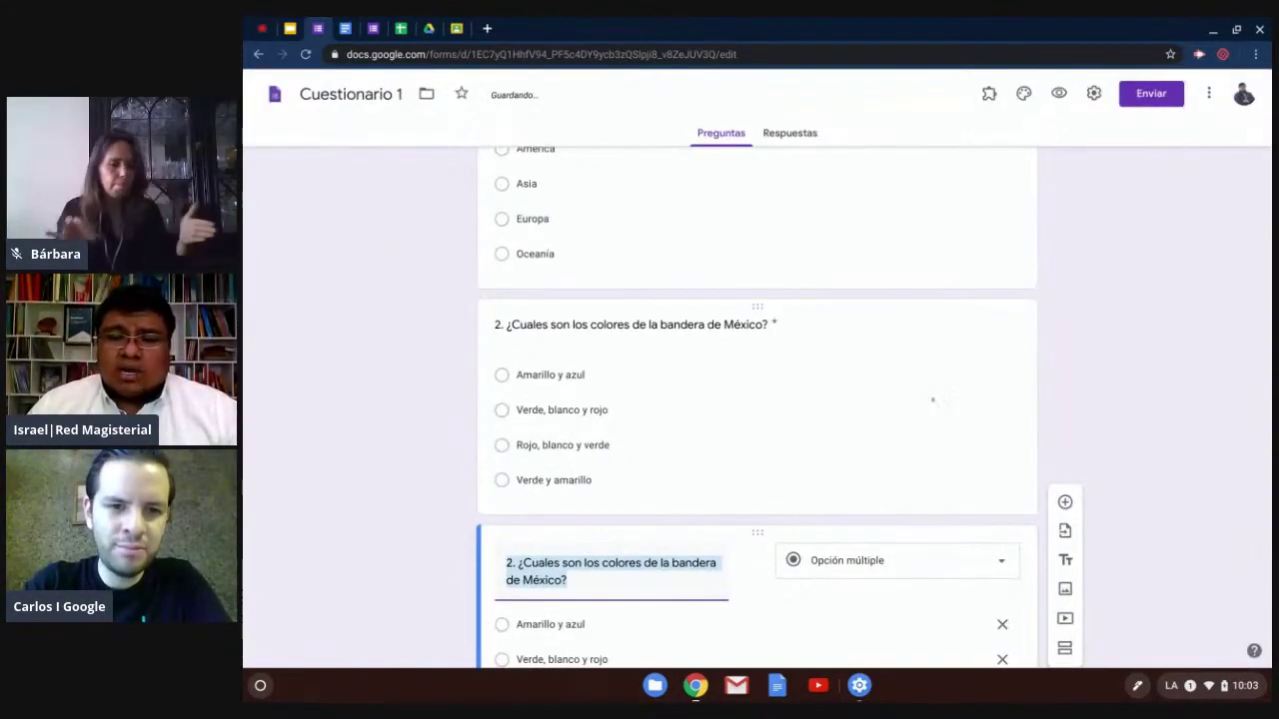
scroll(1099, 400, "down", 1)
scroll(1099, 349, "down", 1)
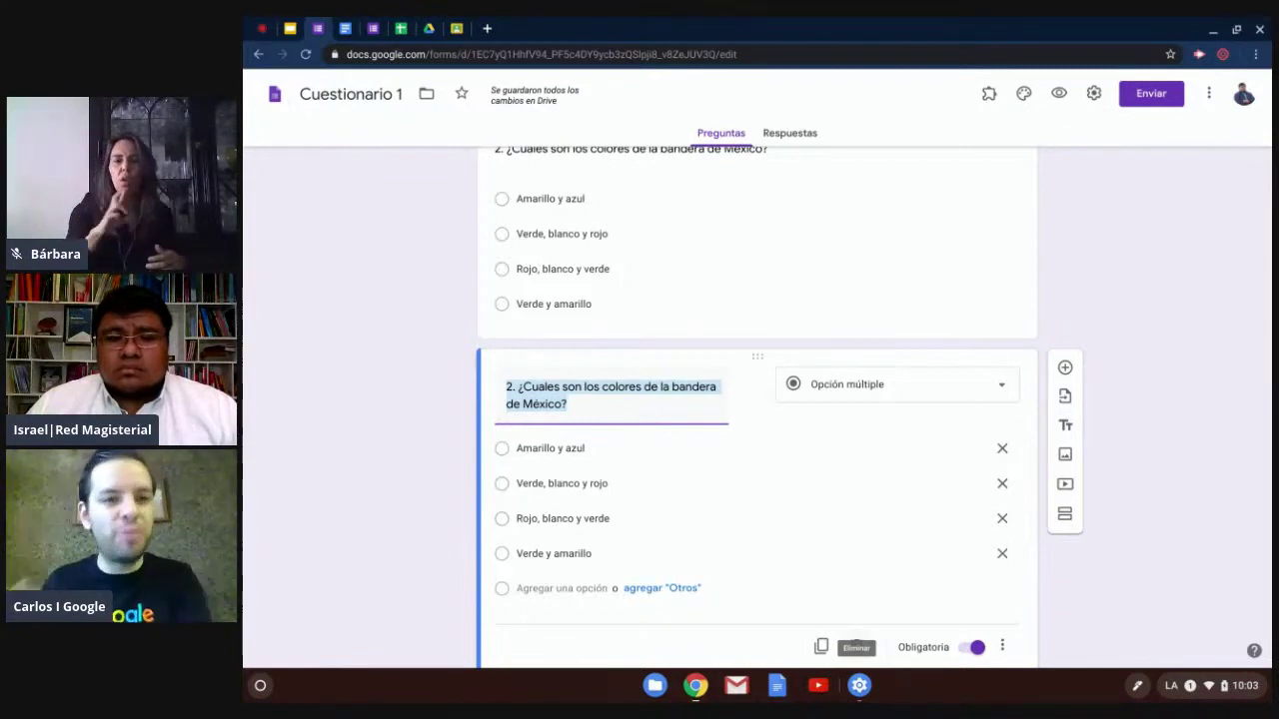
left_click(856, 646)
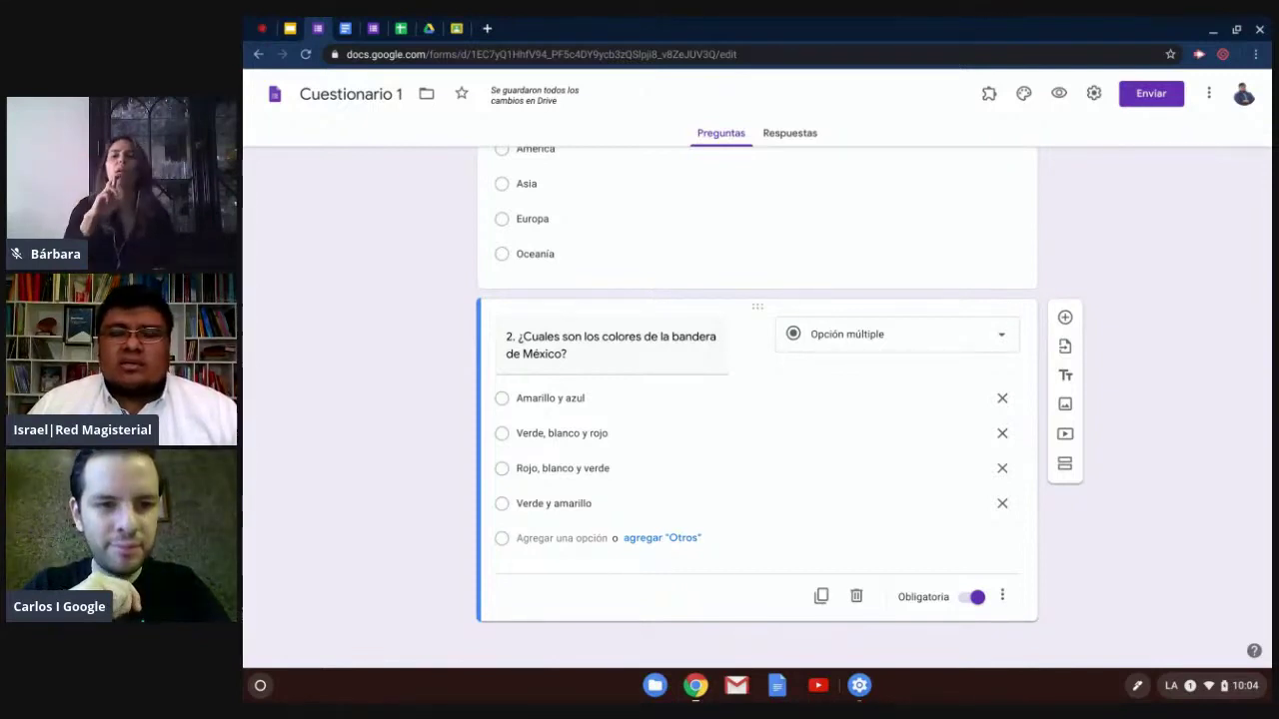
scroll(1169, 443, "up", 1)
scroll(1169, 443, "up", 2)
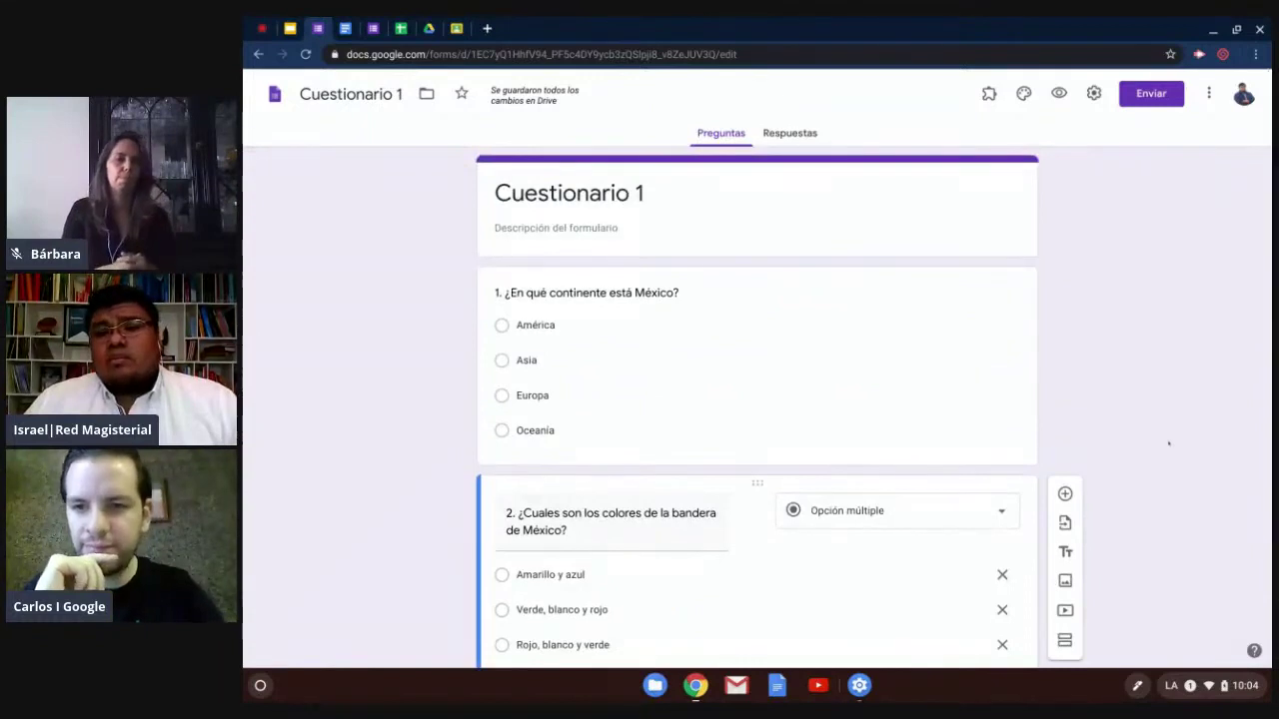
scroll(1169, 444, "down", 1)
scroll(1169, 444, "down", 1)
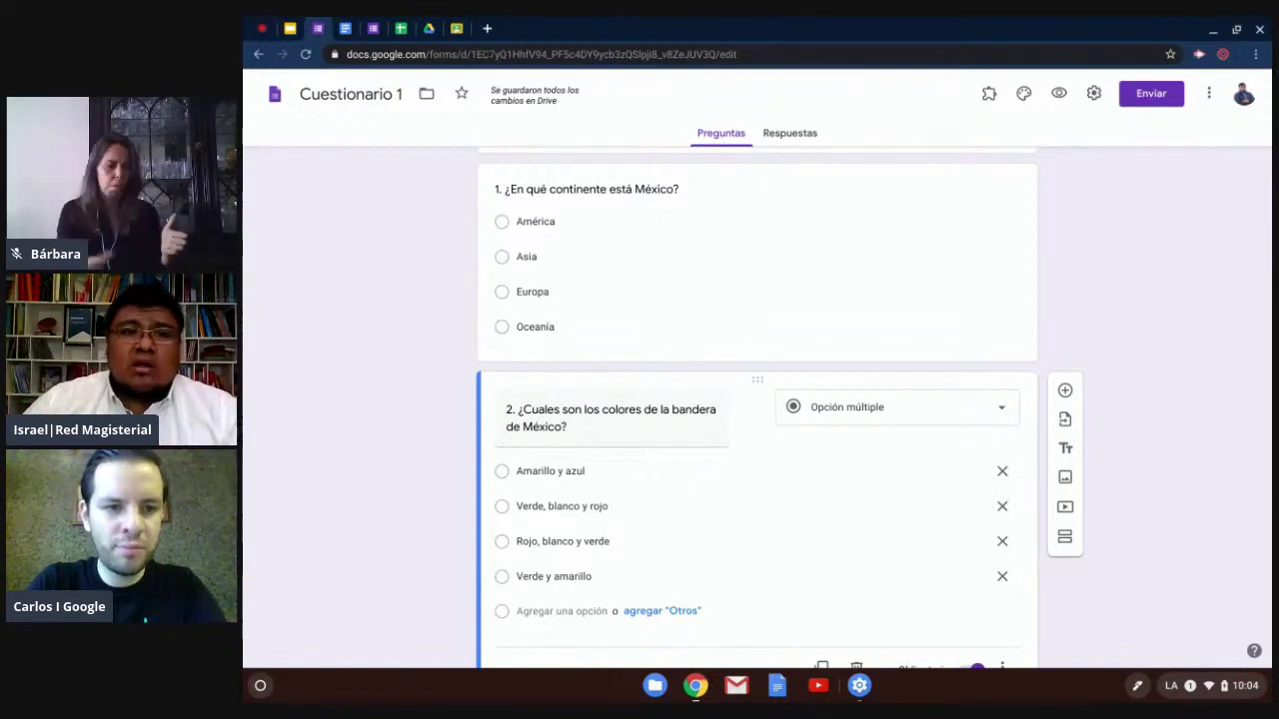
Step: Add a third question titled "3. Escoge el color amarillo", using the text of question 5 in the Google Docs document
left_click(343, 28)
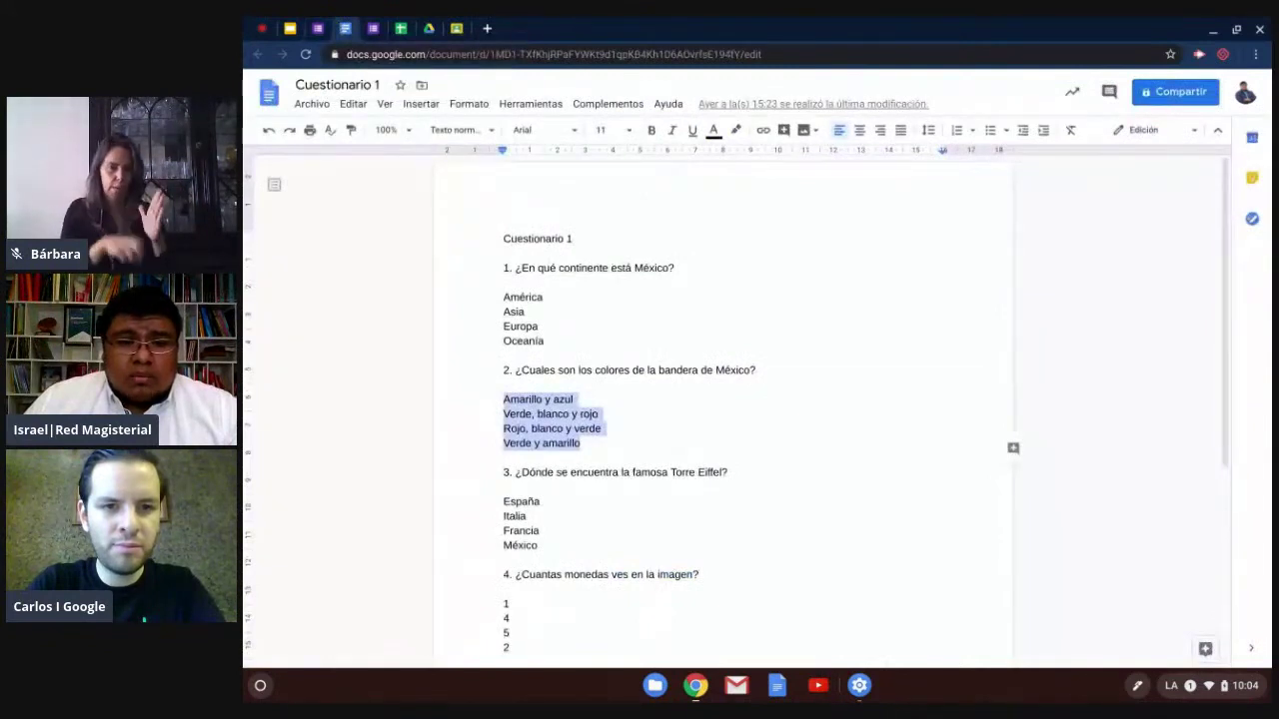
scroll(728, 399, "down", 2)
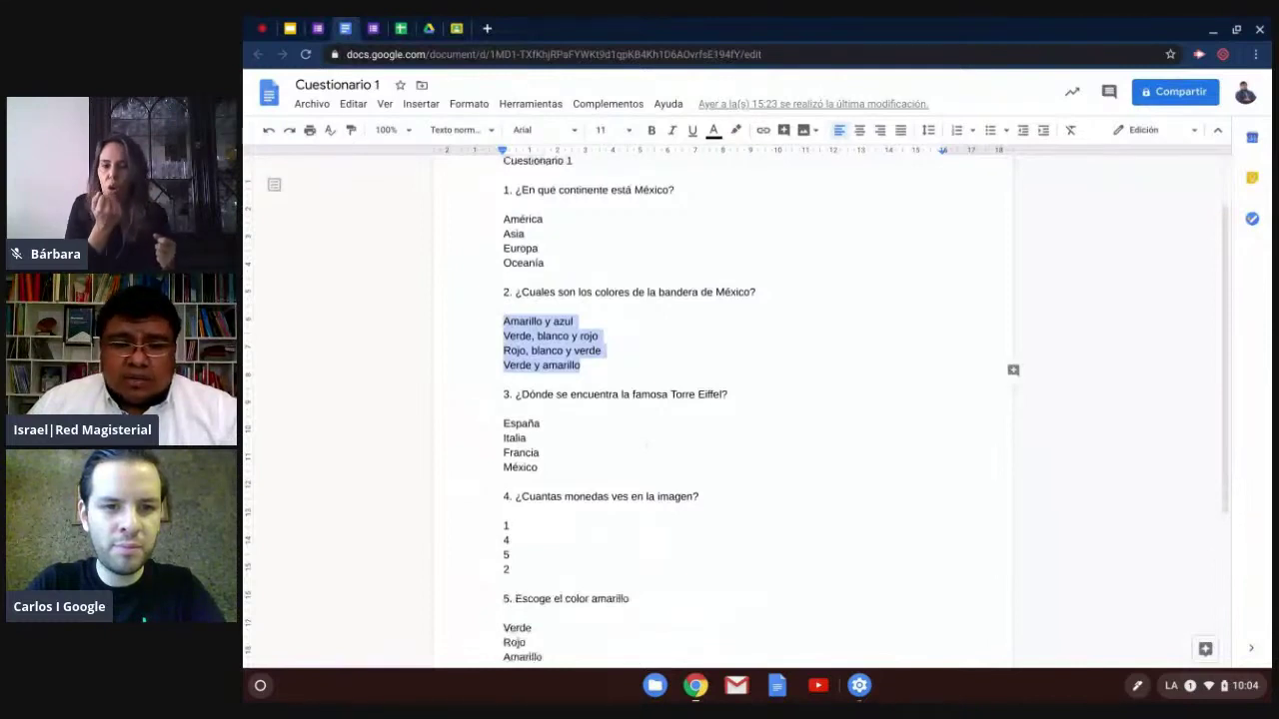
key("ctrl+shift+Tab")
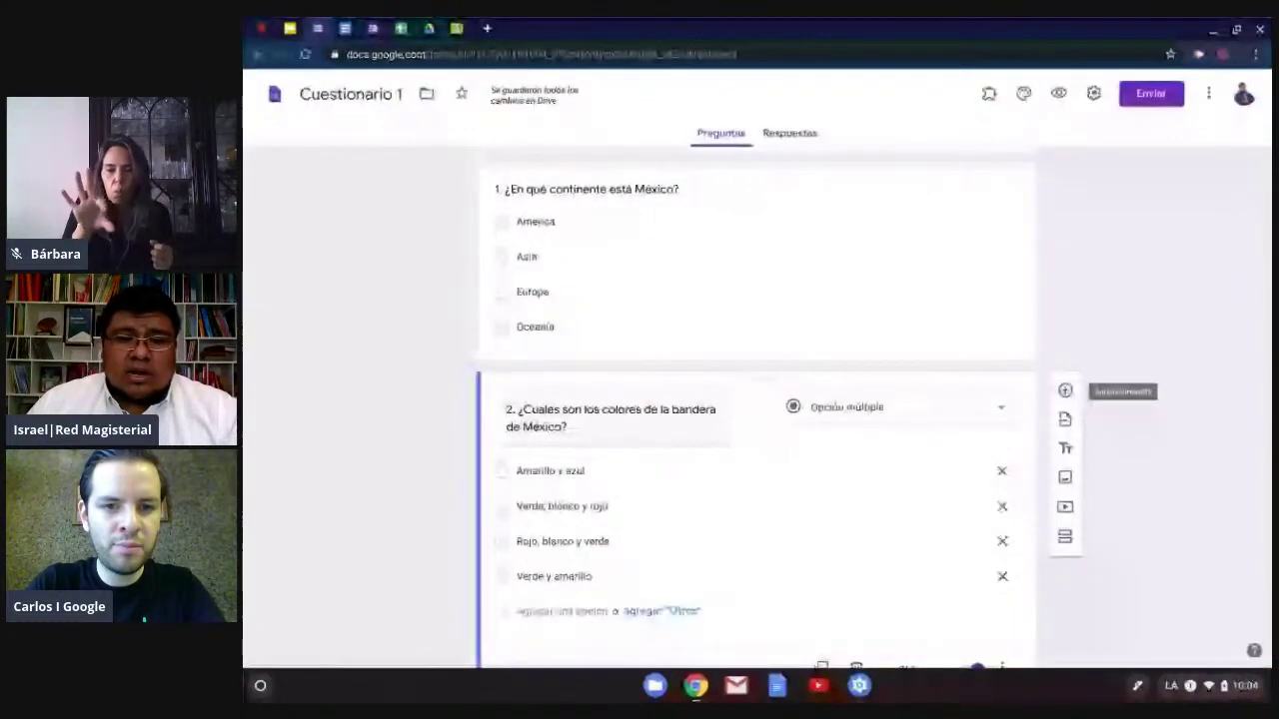
left_click(1065, 391)
type("5. Escoge el color amarillo")
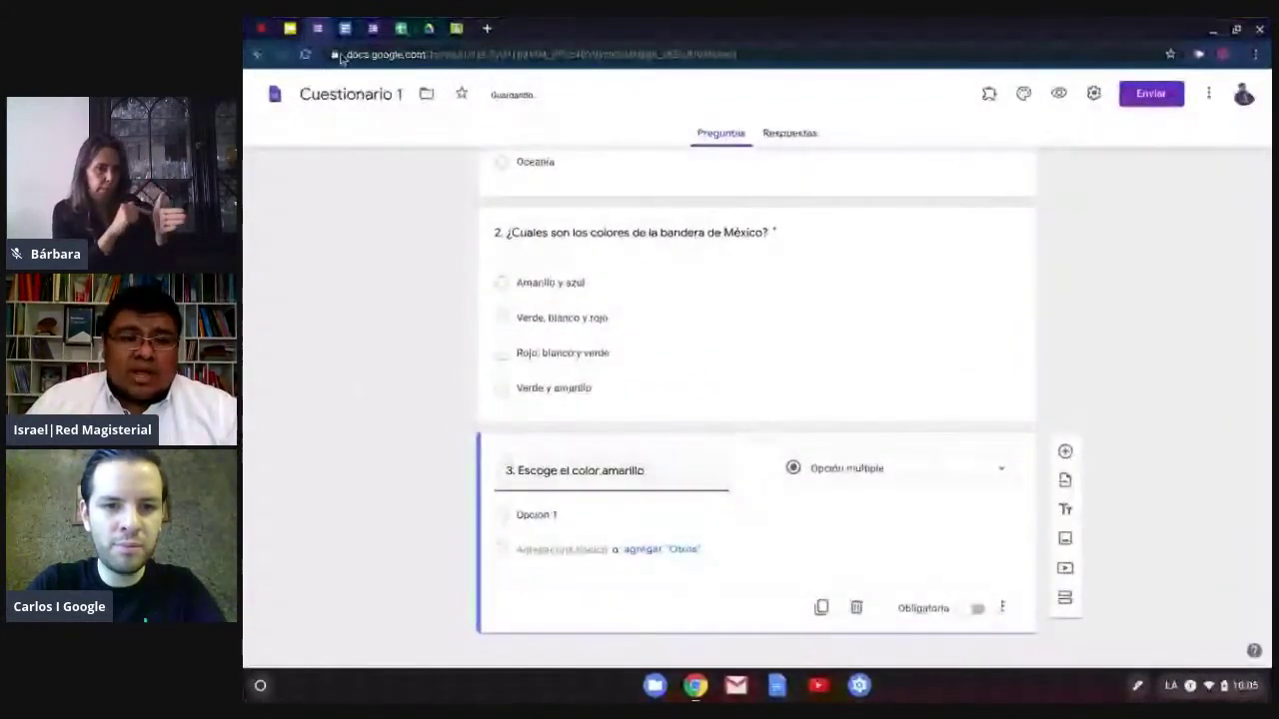
Step: Copy the answers Verde, Rojo, Amarillo and Azul from the Google Docs document into the third question's options in the form
left_click(345, 28)
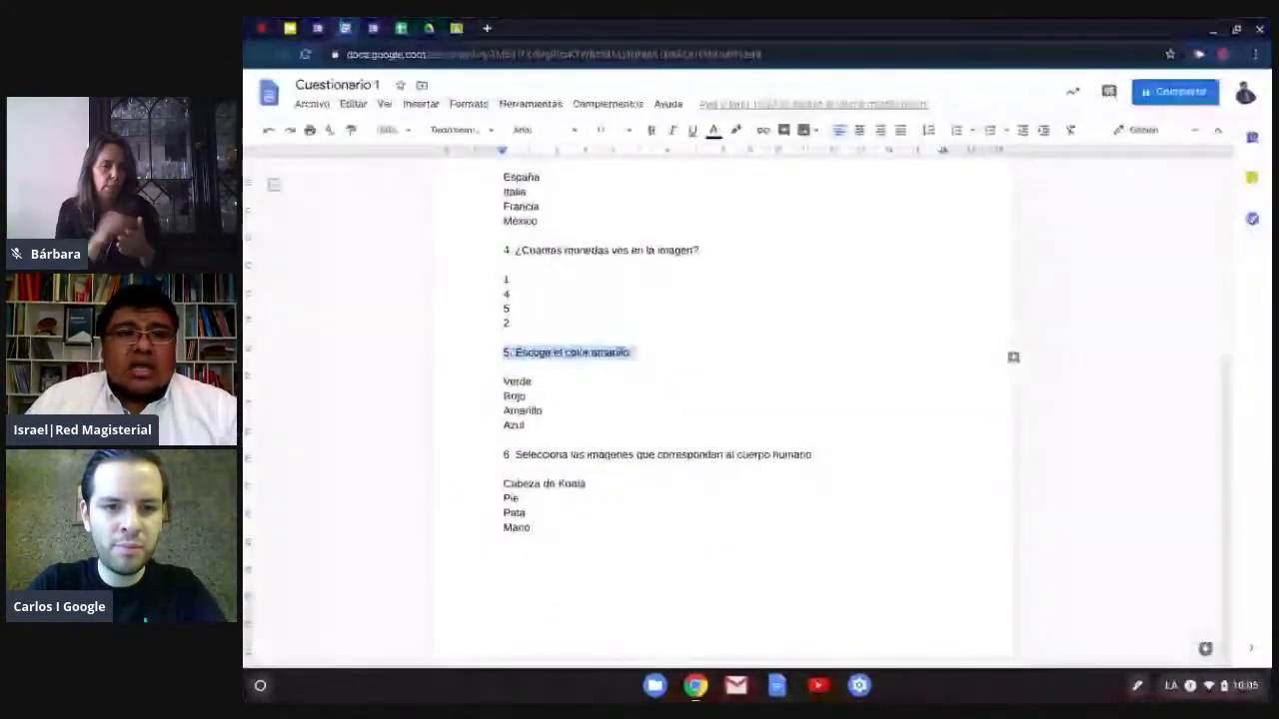
key("Down")
key("Down")
key("shift+Down")
key("shift+Down")
key("shift+Down")
key("shift+Down")
key("ctrl+c")
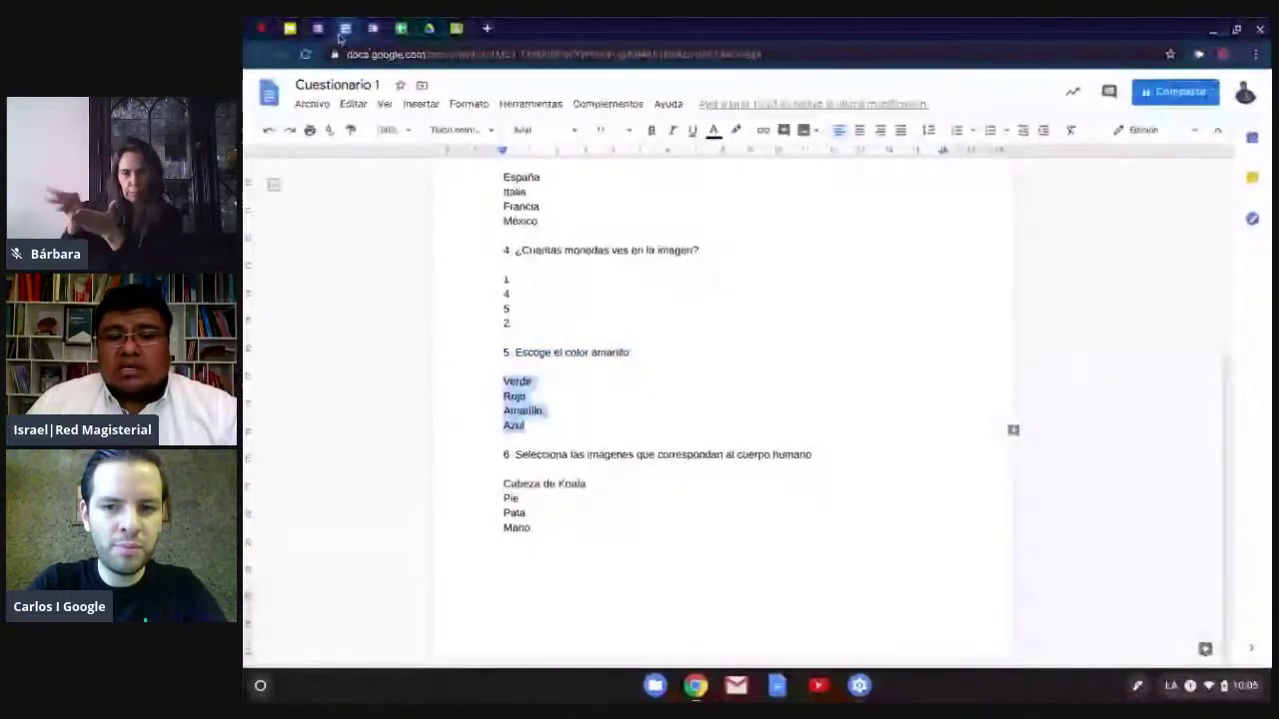
left_click(317, 28)
left_click(559, 516)
key("ctrl+v")
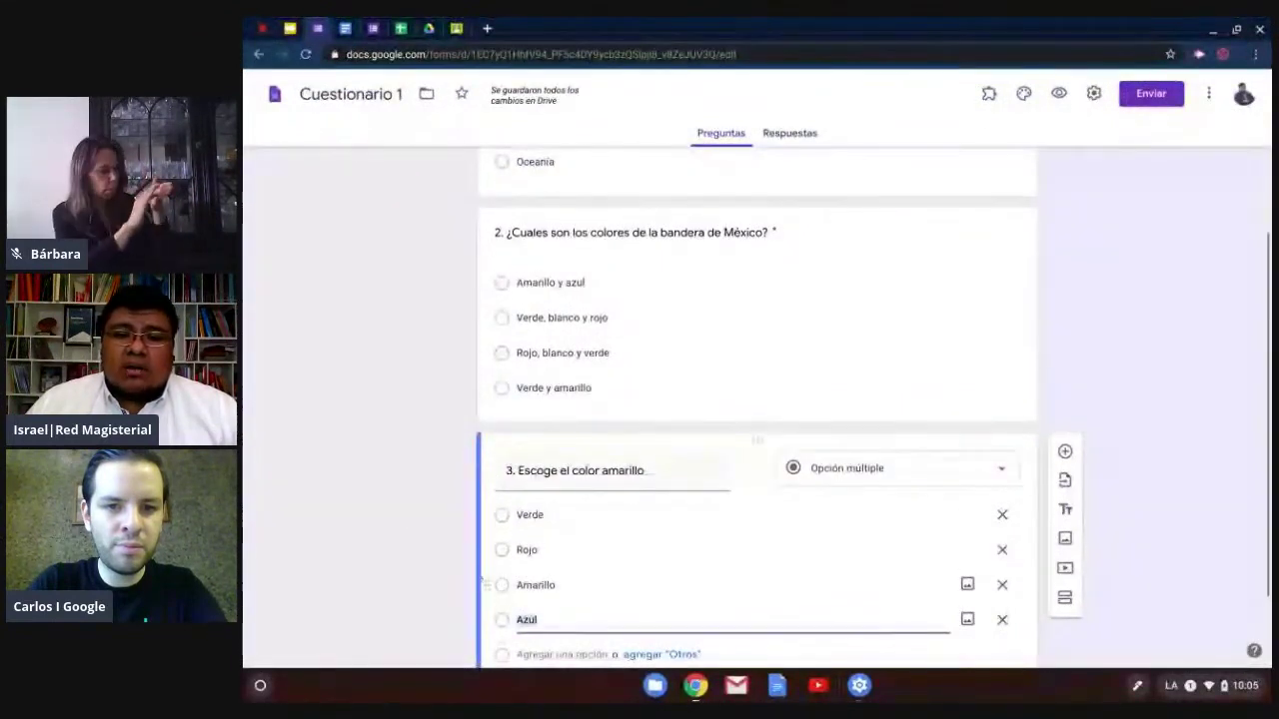
Step: Add a blank fourth question, extend it to three options, and delete the whole question
scroll(662, 407, "down", 1)
left_click(1065, 396)
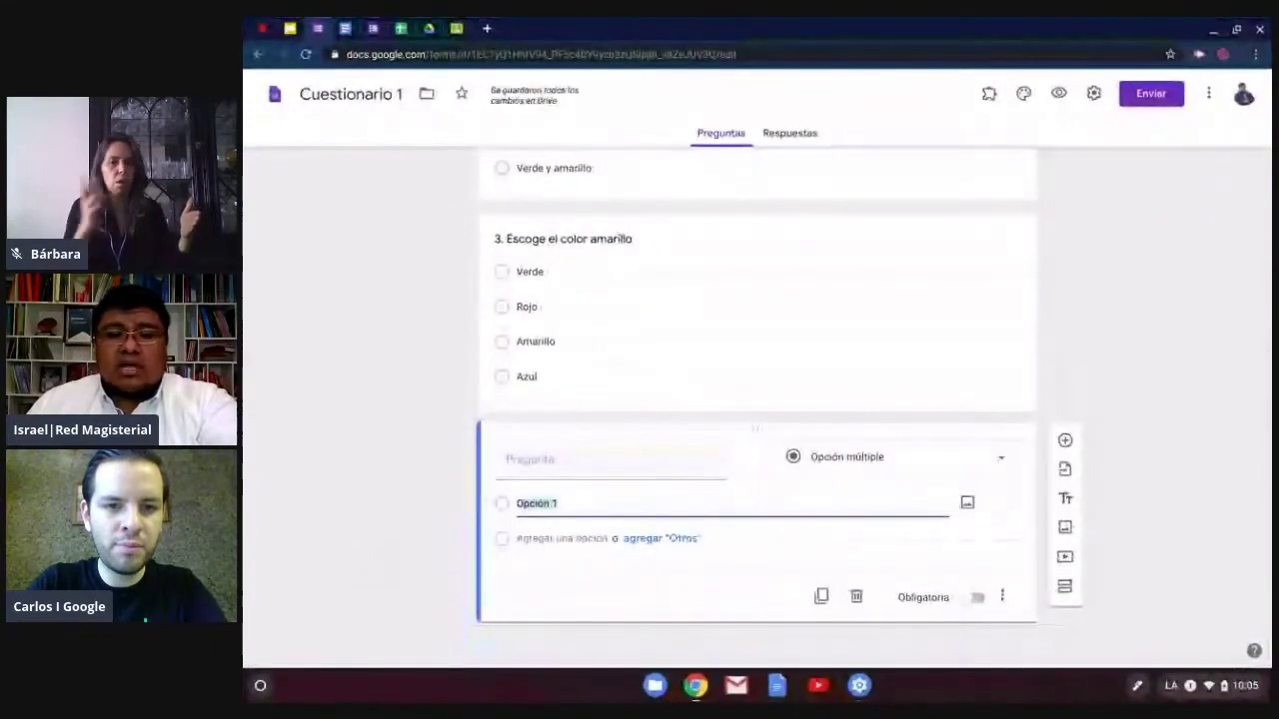
key("Return")
key("Return")
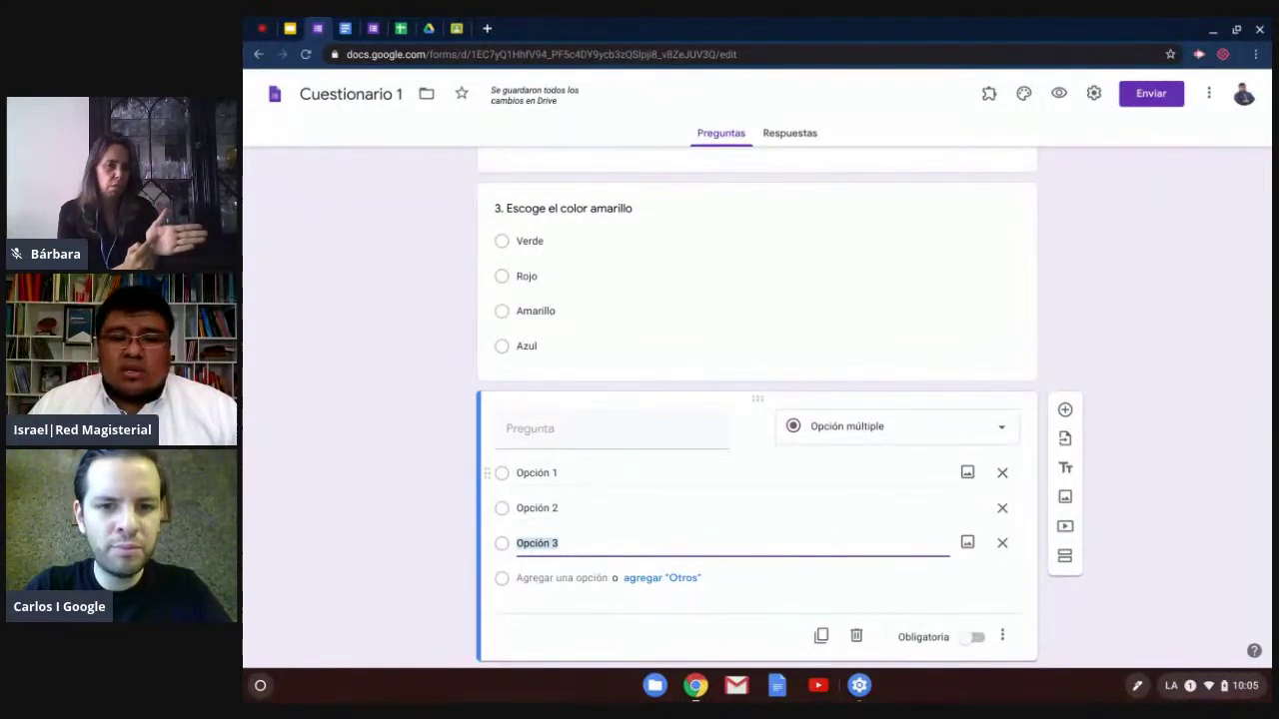
left_click(857, 635)
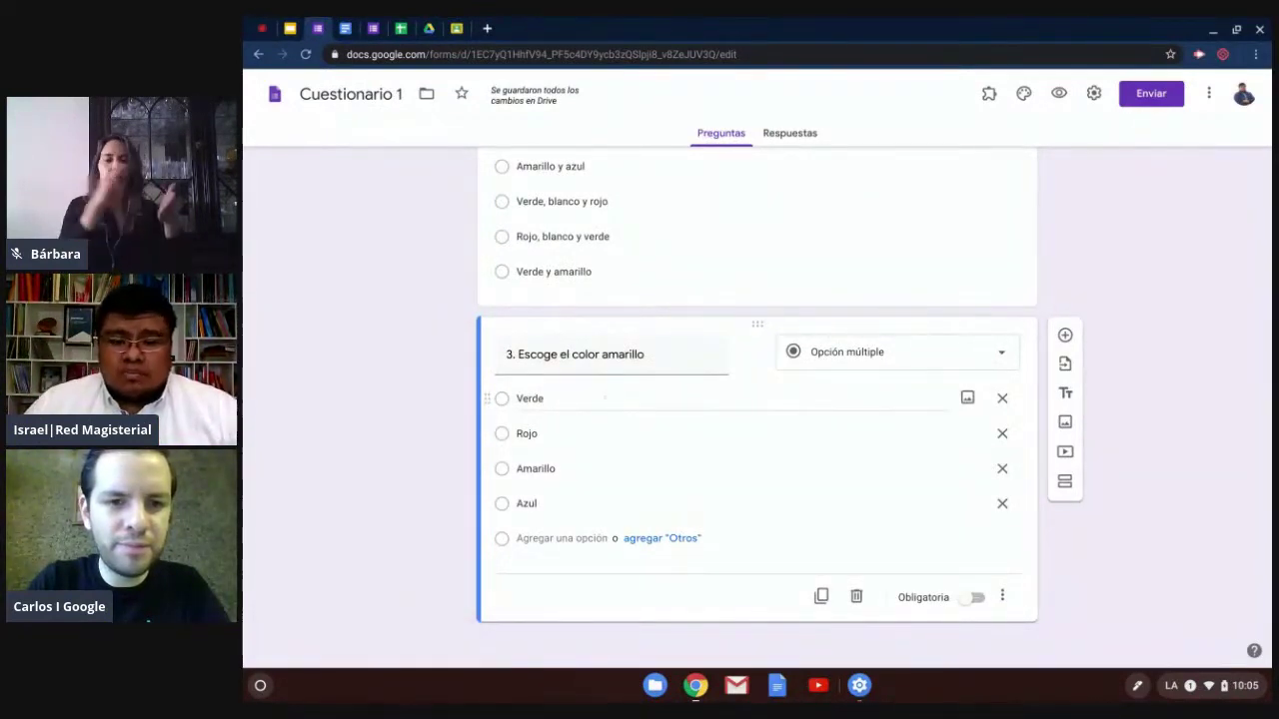
key("ctrl+plus")
key("ctrl+plus")
key("ctrl+plus")
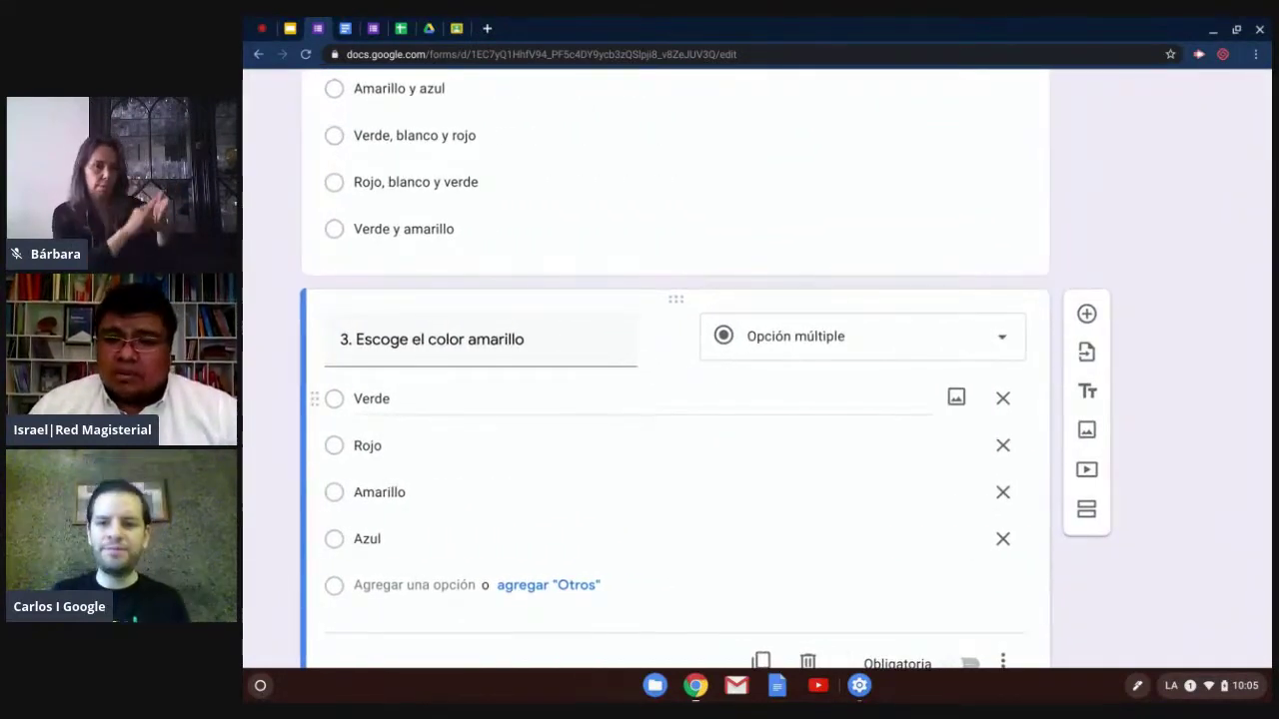
scroll(1144, 397, "up", 2)
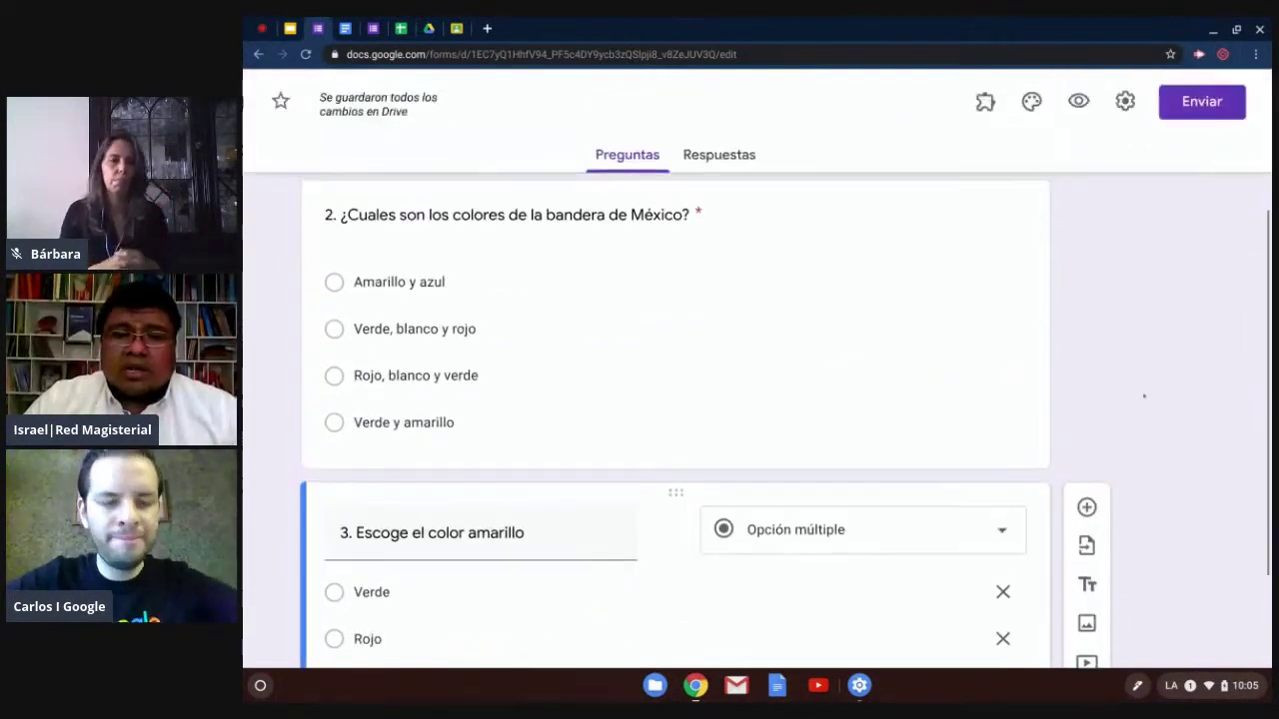
scroll(1144, 396, "down", 3)
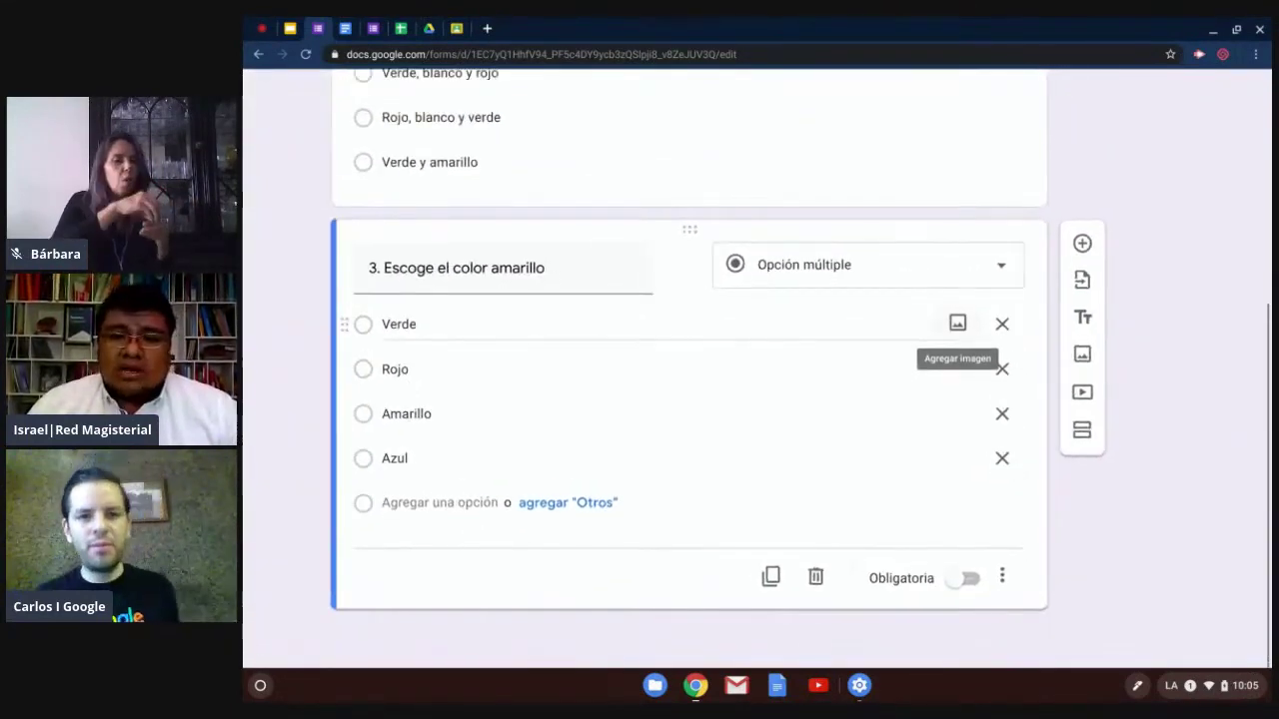
Step: Add the green image from the Google Drive folder Actividad Webinar to the Verde option of question 3
left_click(957, 323)
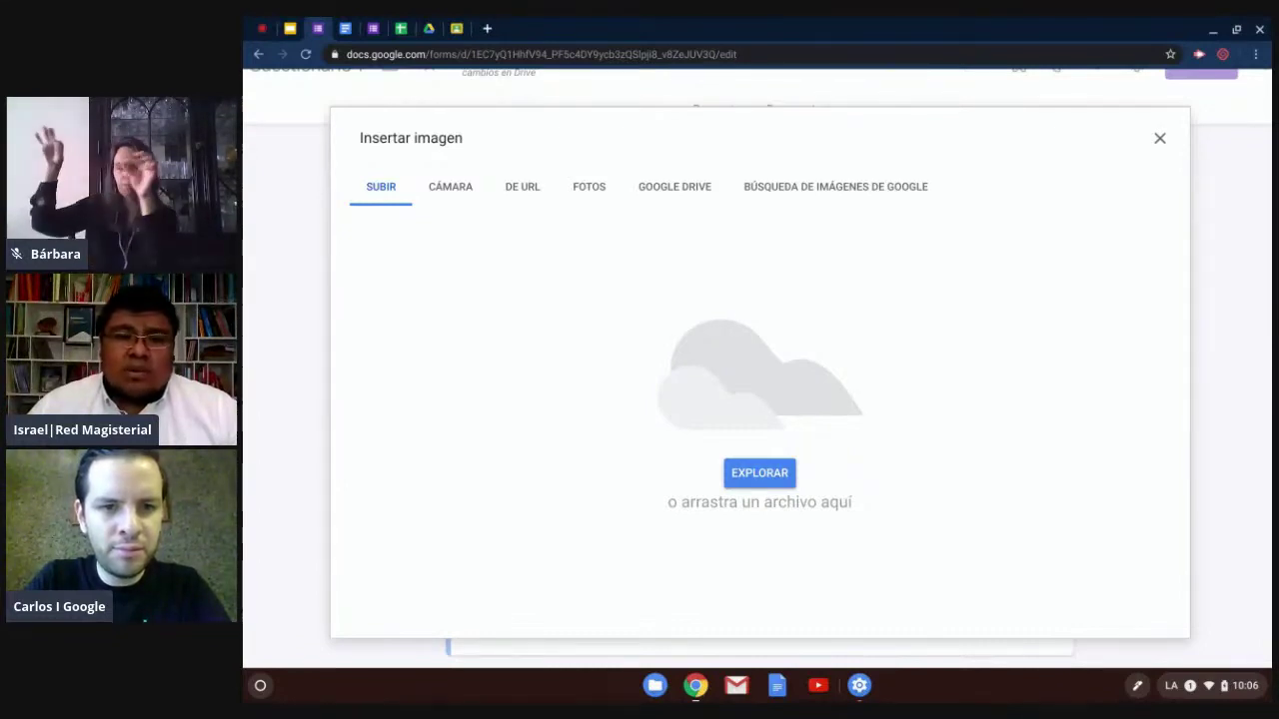
left_click(676, 192)
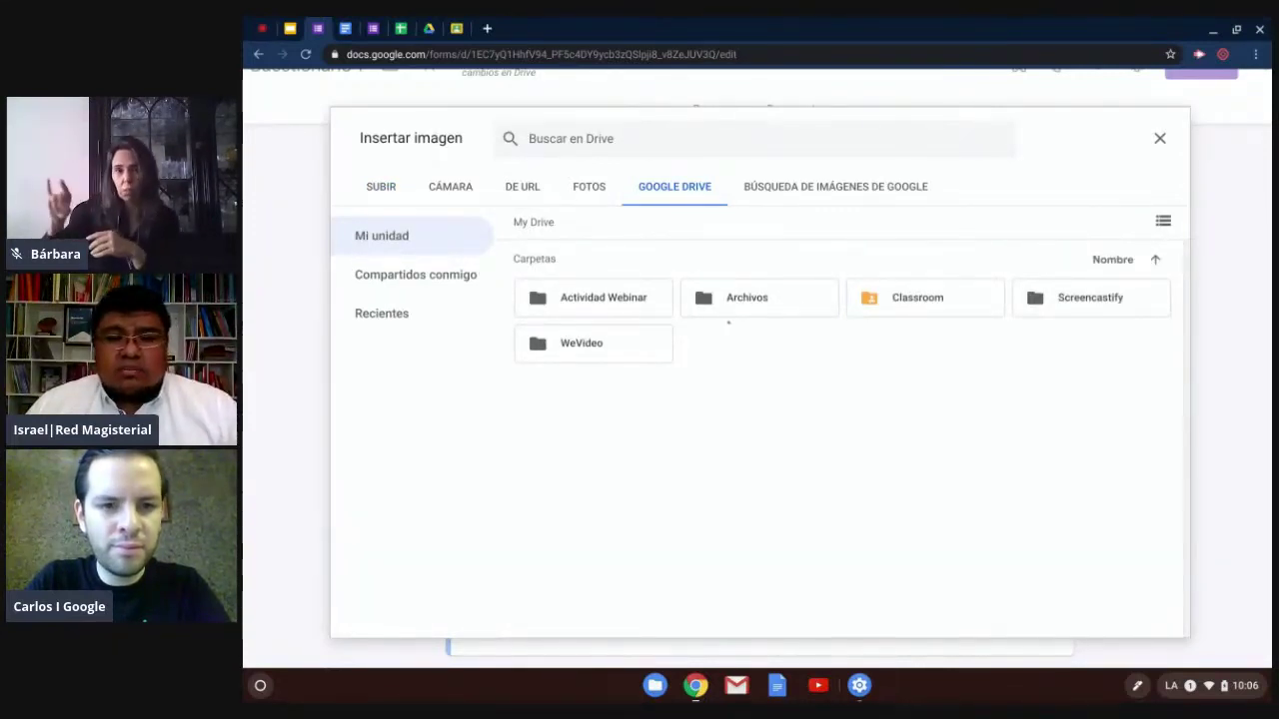
double_click(624, 307)
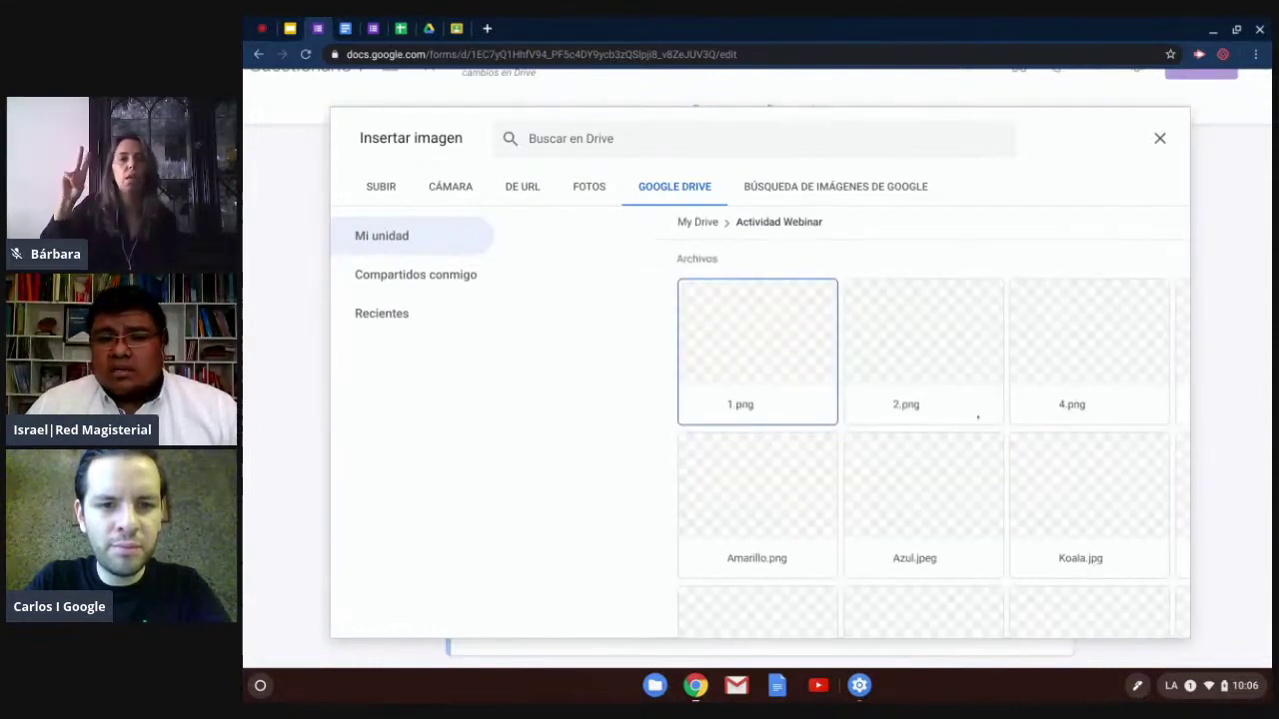
scroll(982, 443, "down", 2)
scroll(982, 443, "up", 2)
scroll(982, 444, "down", 1)
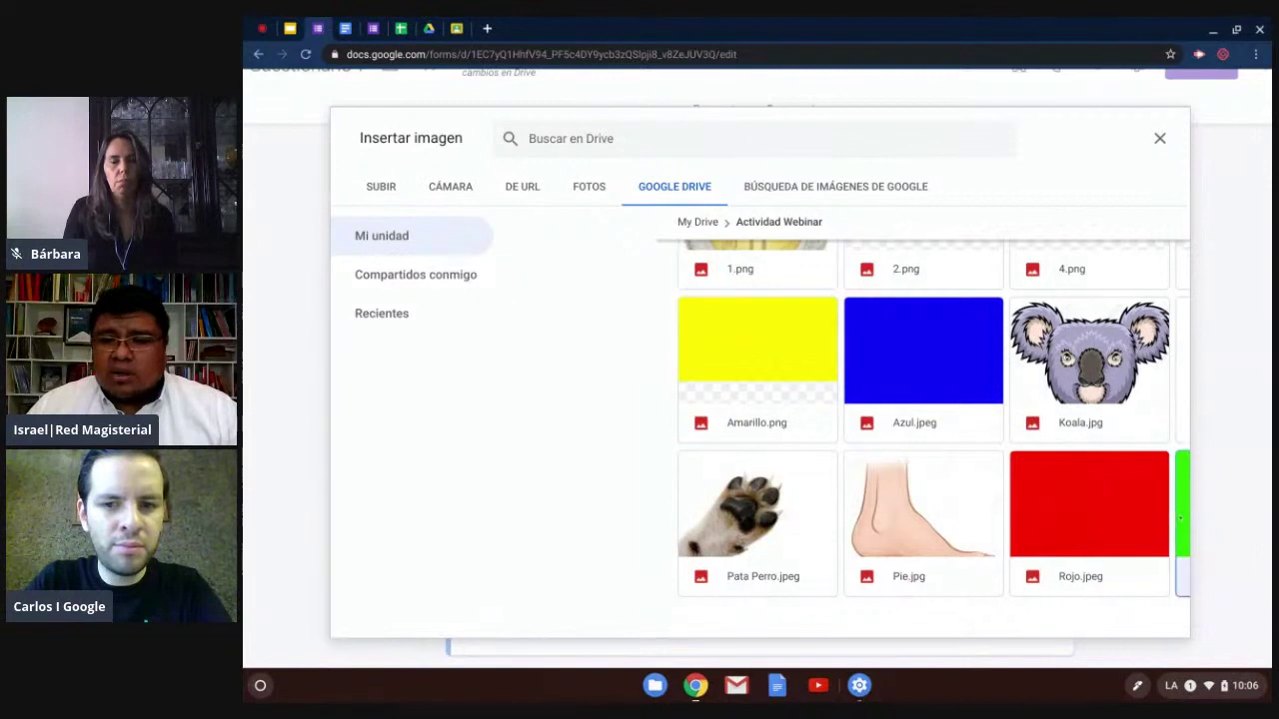
left_click(1091, 508)
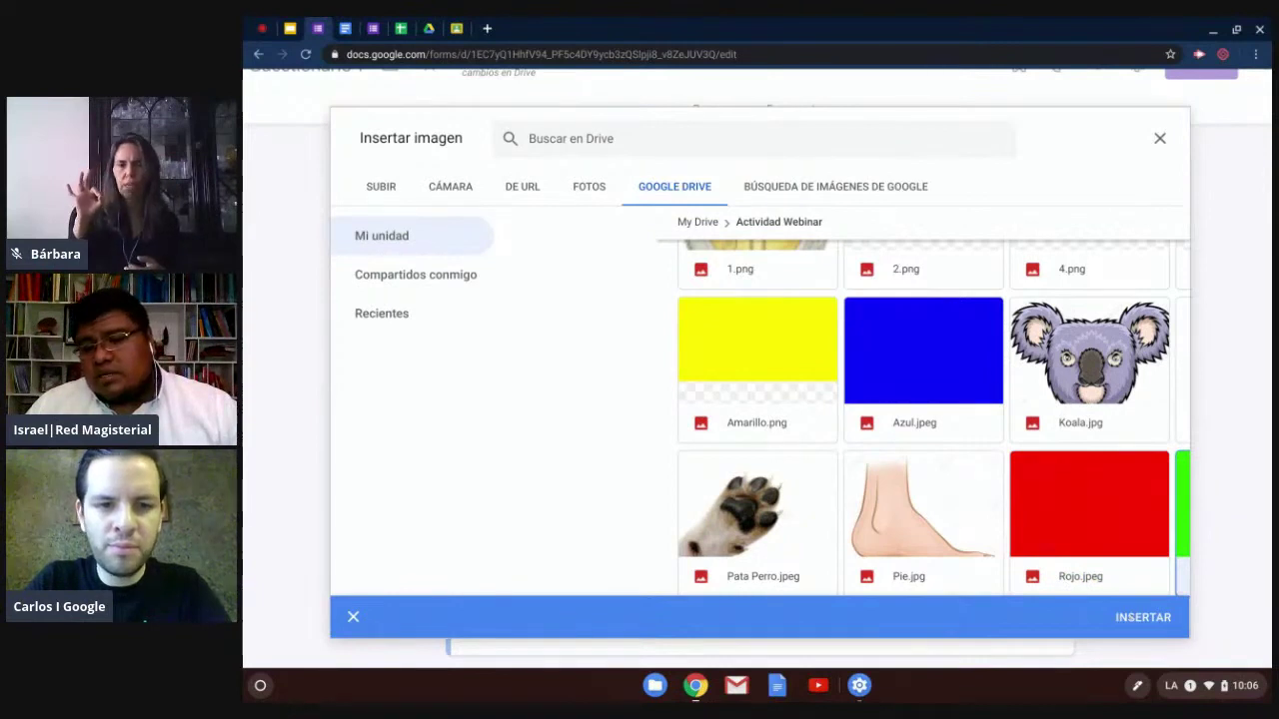
left_click(1140, 619)
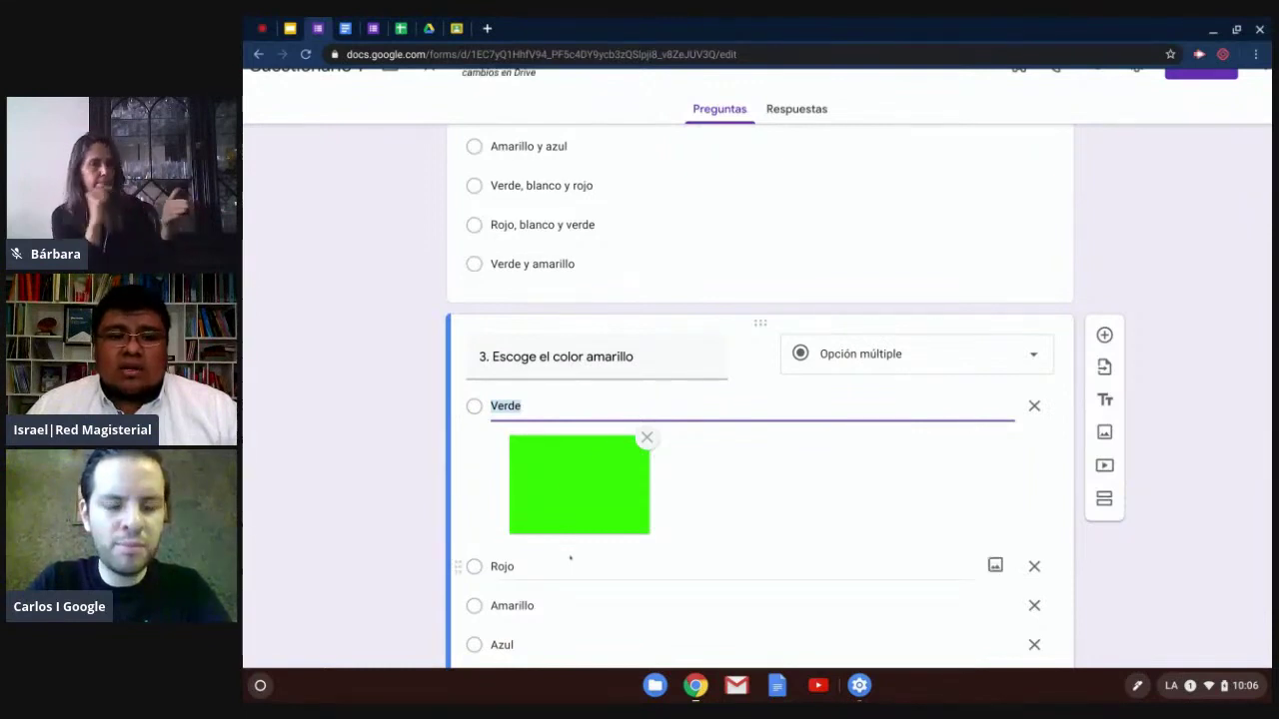
Step: Add Rojo.jpeg from the Google Drive folder Actividad Webinar to the Rojo option of question 3
left_click(502, 567)
left_click(995, 566)
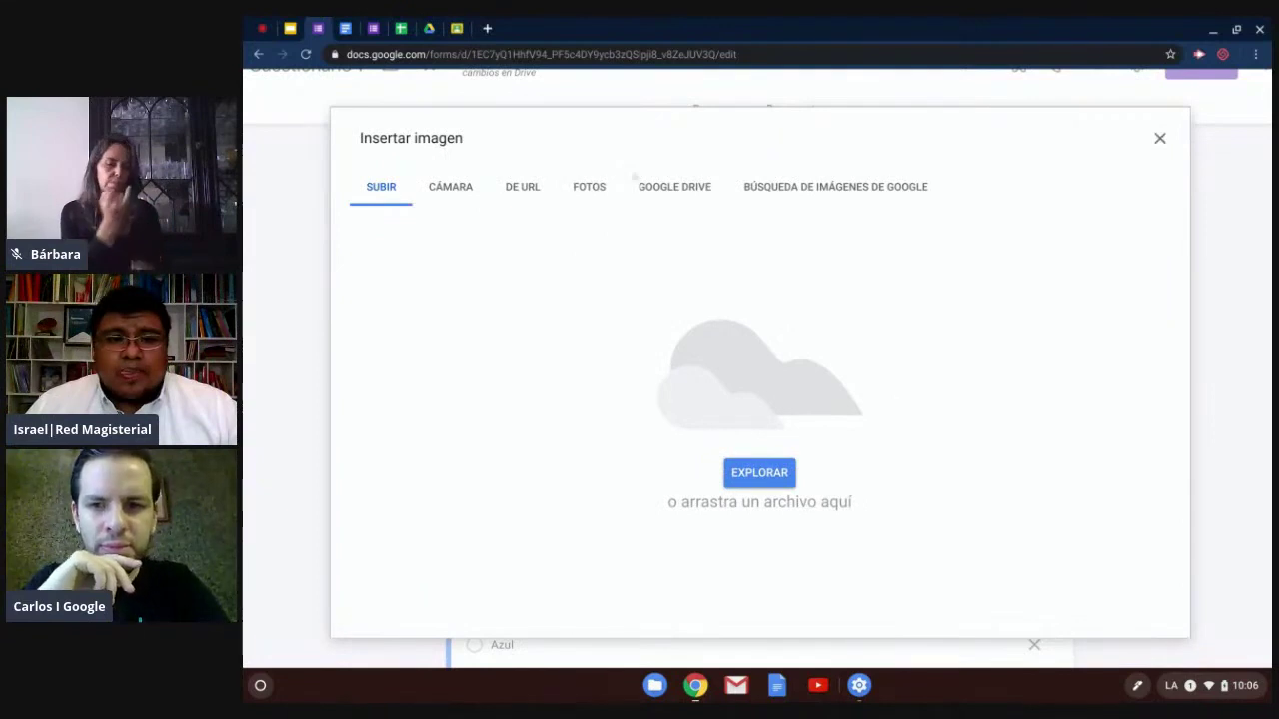
left_click(633, 177)
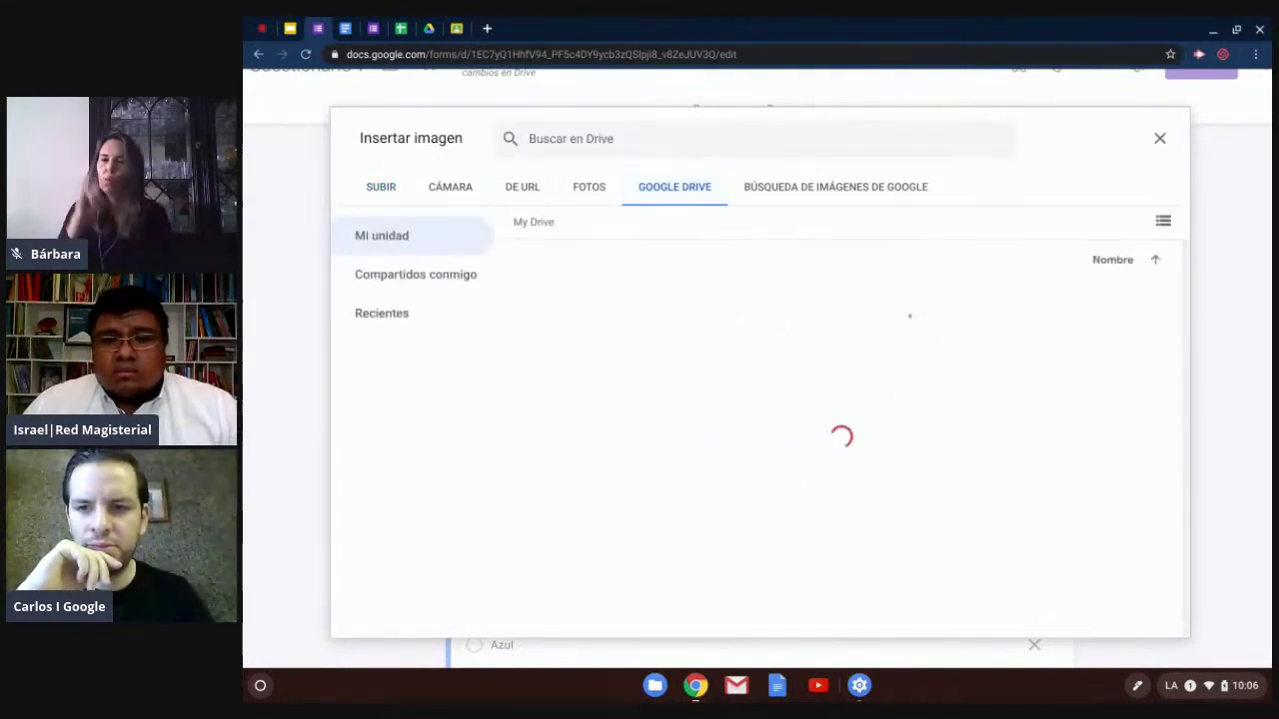
double_click(564, 294)
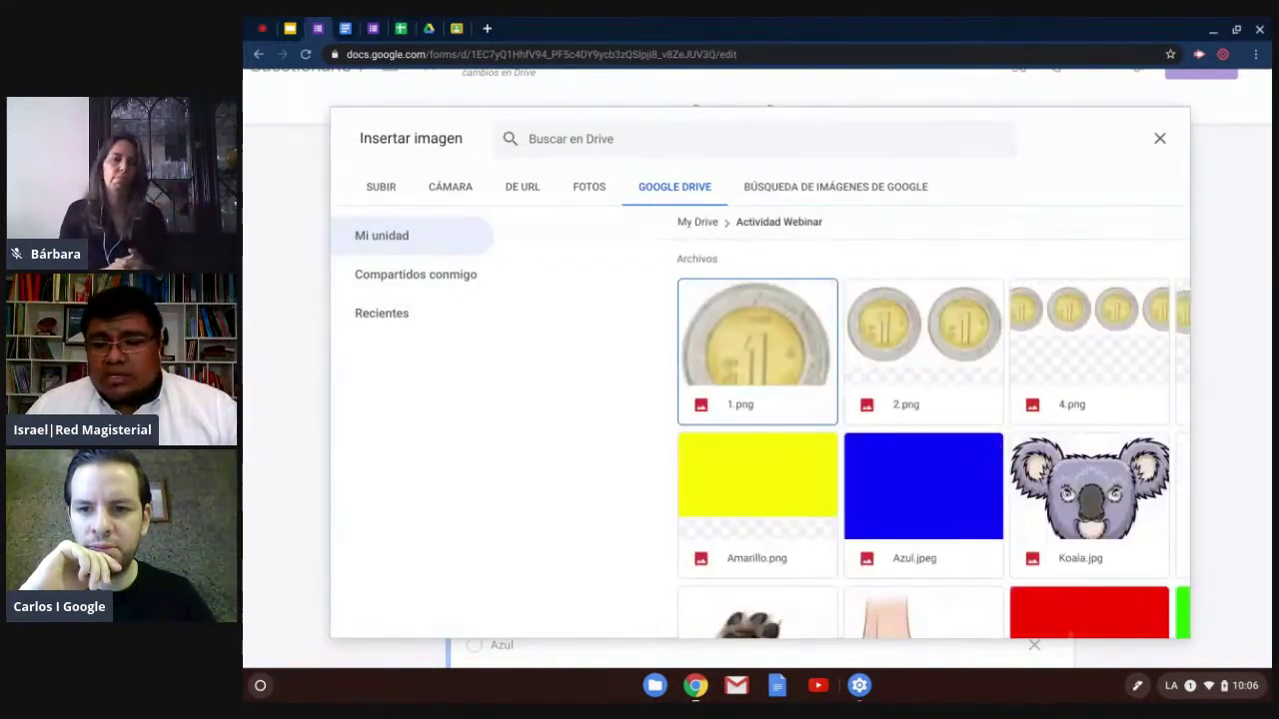
left_click(1089, 615)
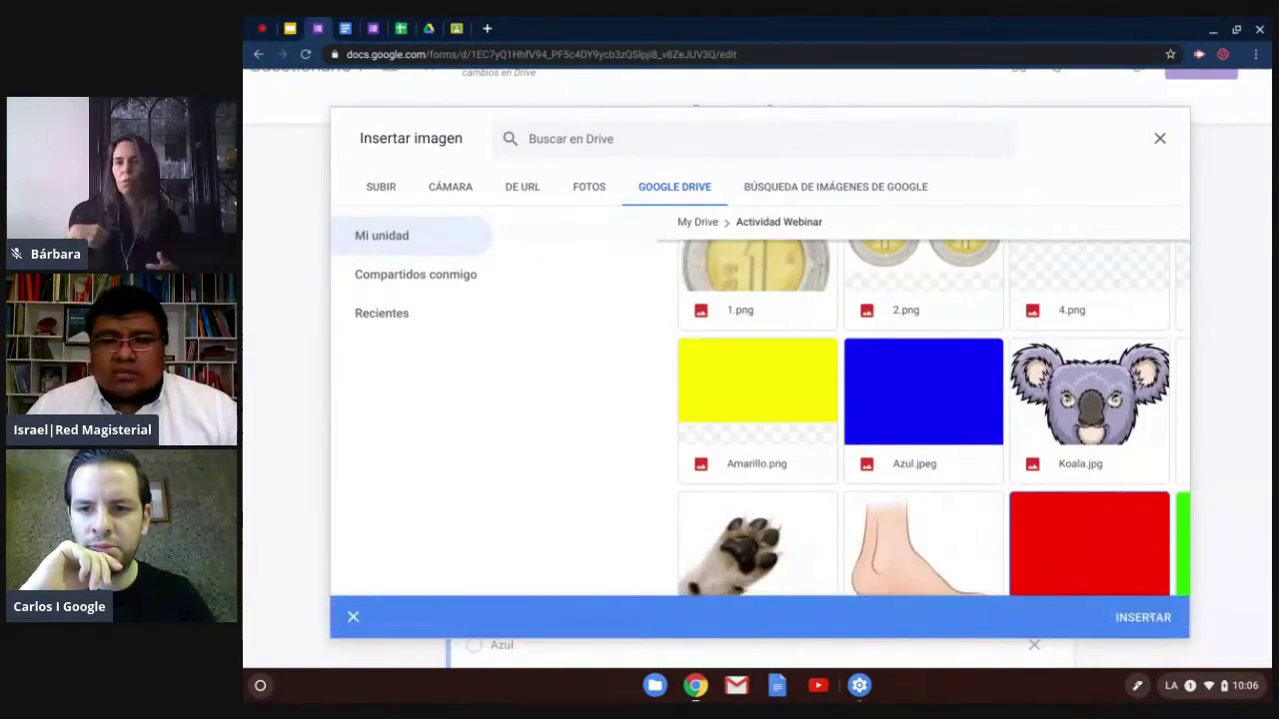
left_click(1143, 618)
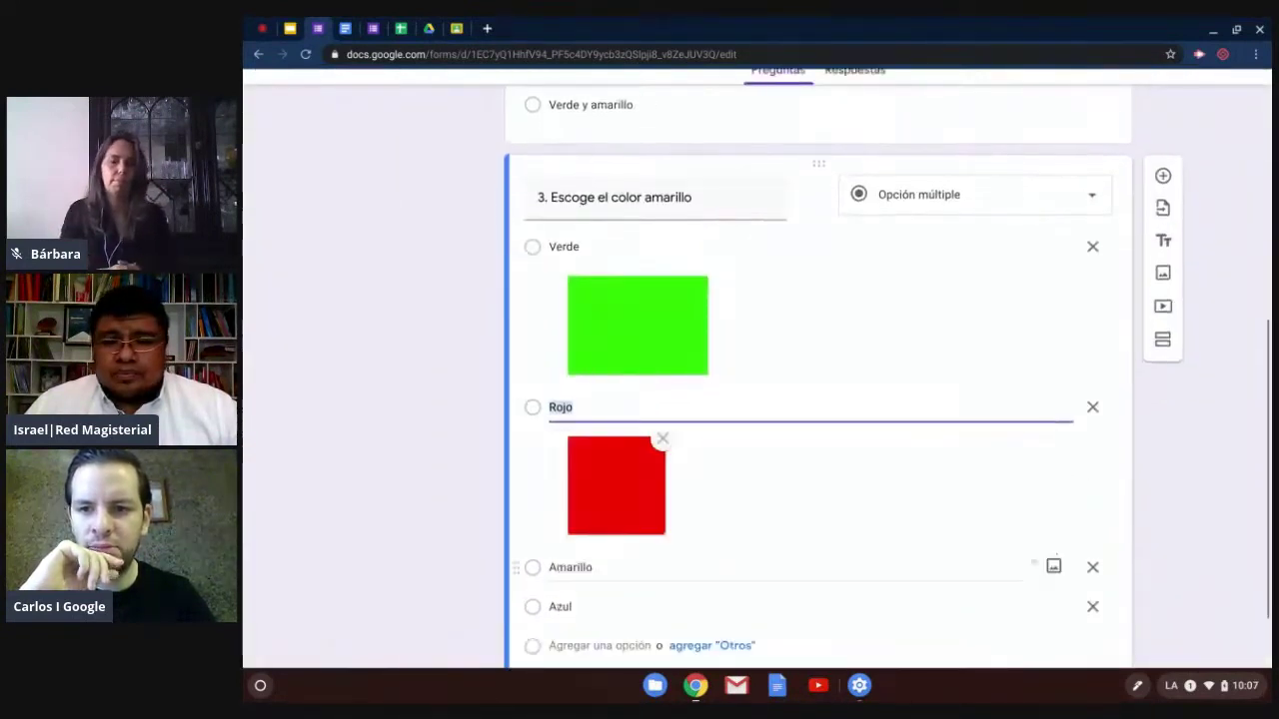
Step: Add Amarillo.png from the Google Drive folder Actividad Webinar to the Amarillo option of question 3
left_click(1053, 565)
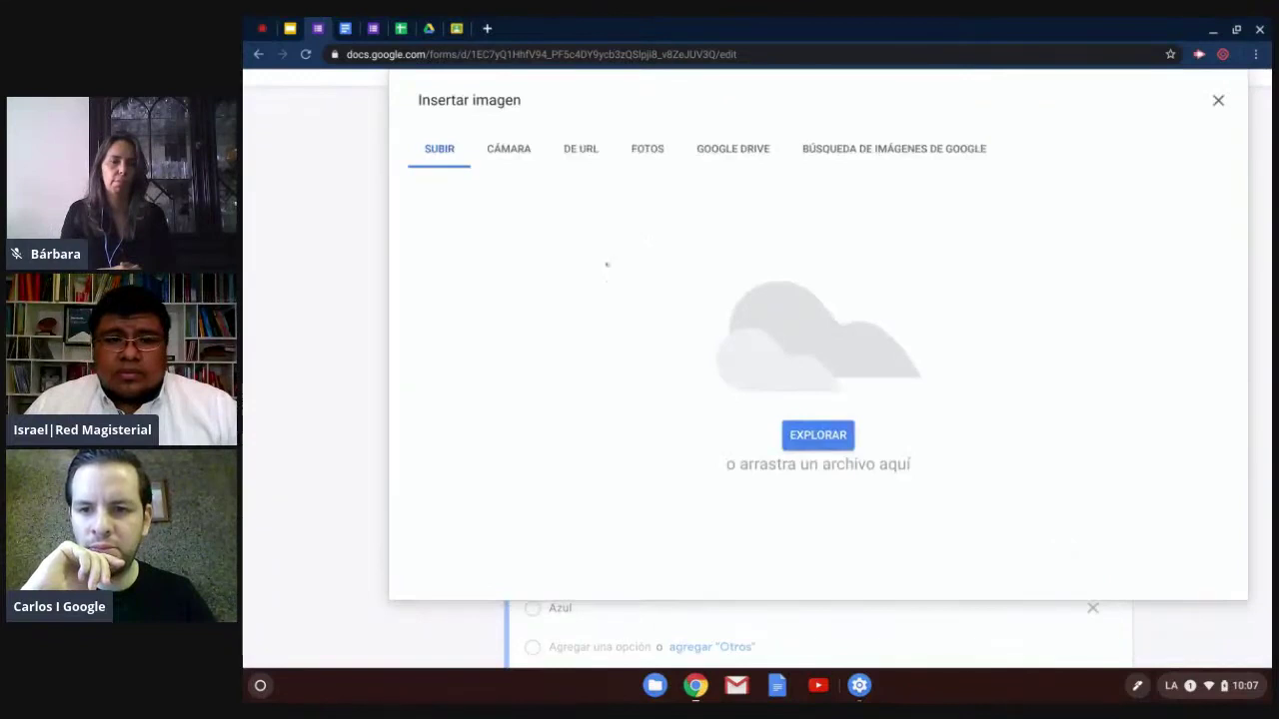
left_click(733, 148)
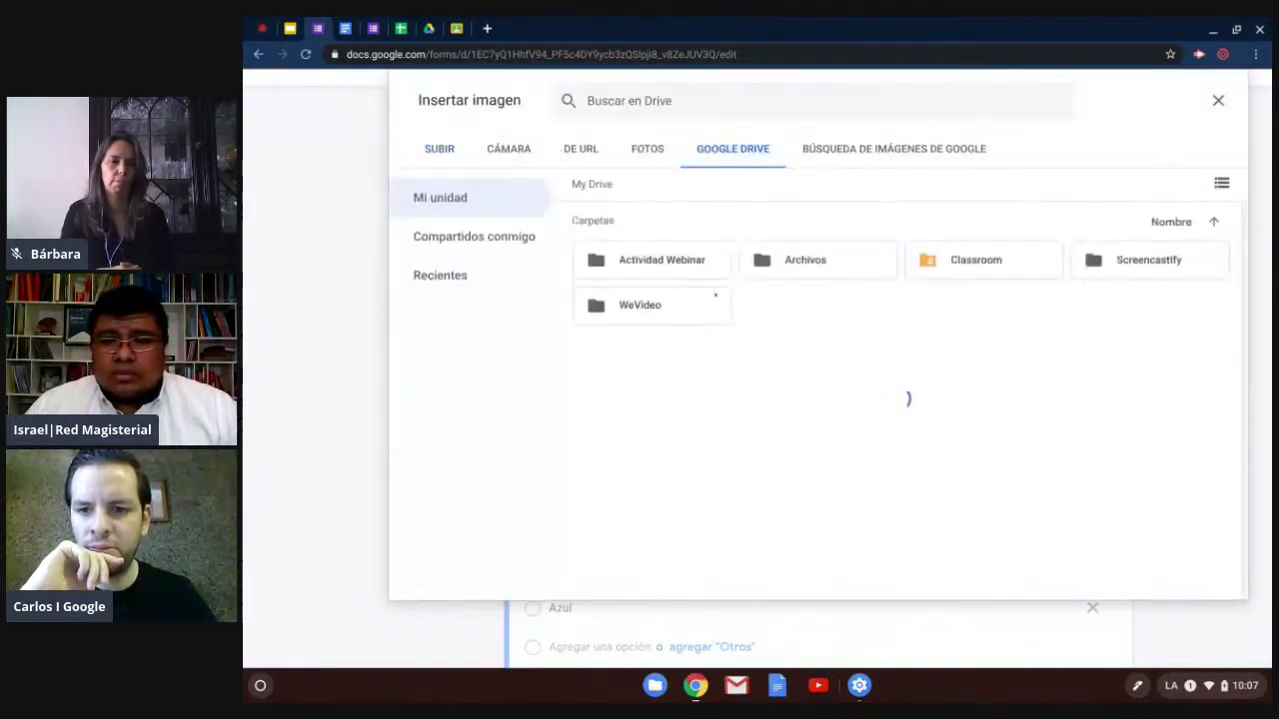
double_click(751, 265)
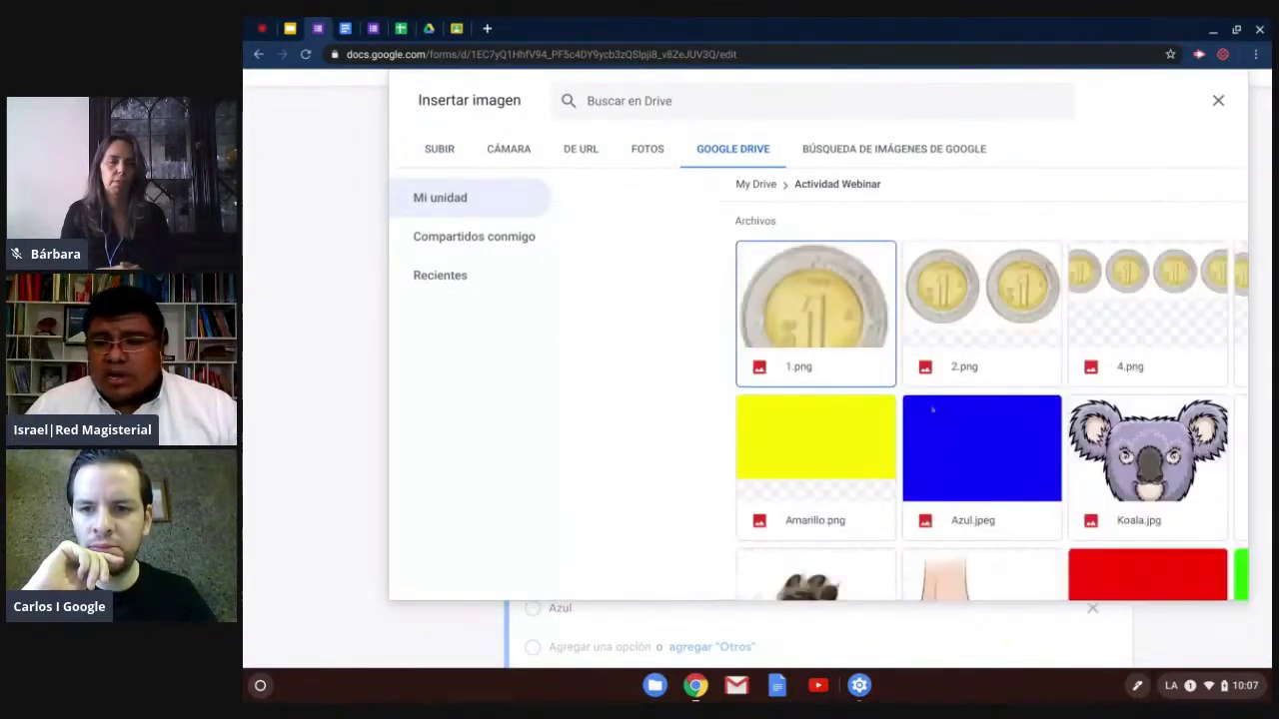
left_click(815, 473)
left_click(1202, 580)
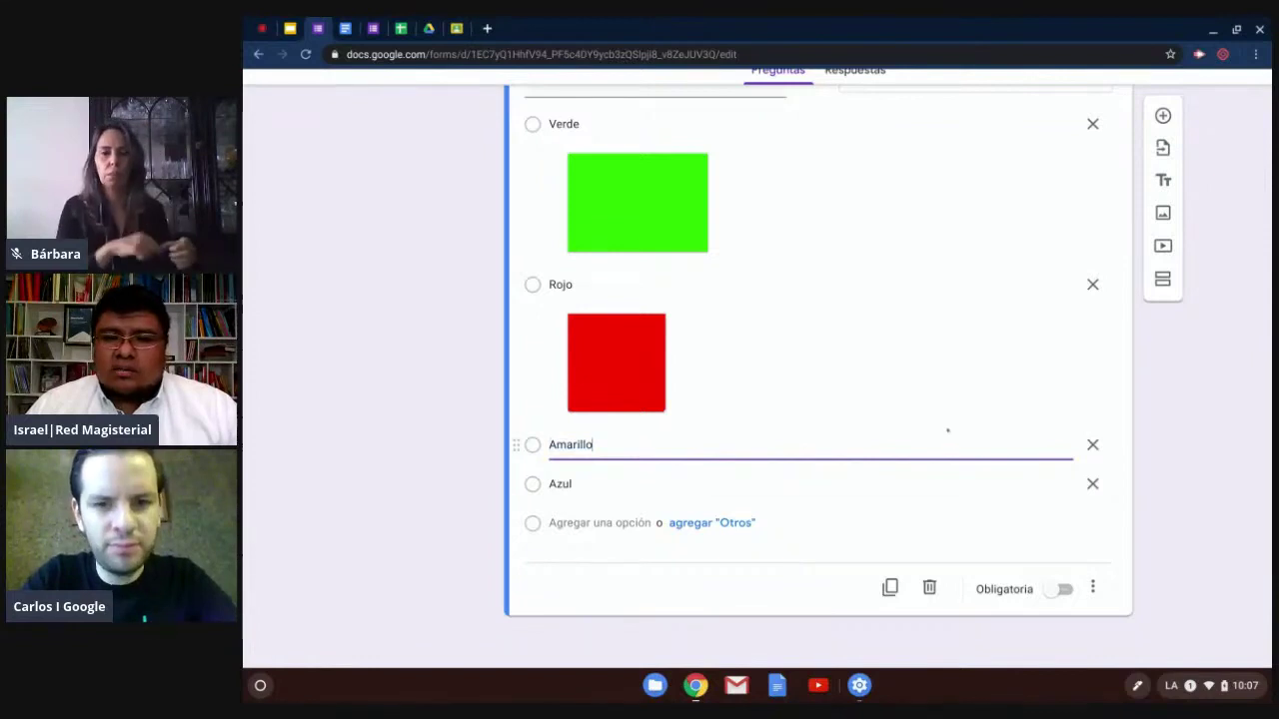
Step: Add Rojo.jpeg from the Actividad Webinar folder to the Azul option of question 3, and remove it from that option
scroll(789, 500, "down", 1)
left_click(789, 523)
left_click(1054, 523)
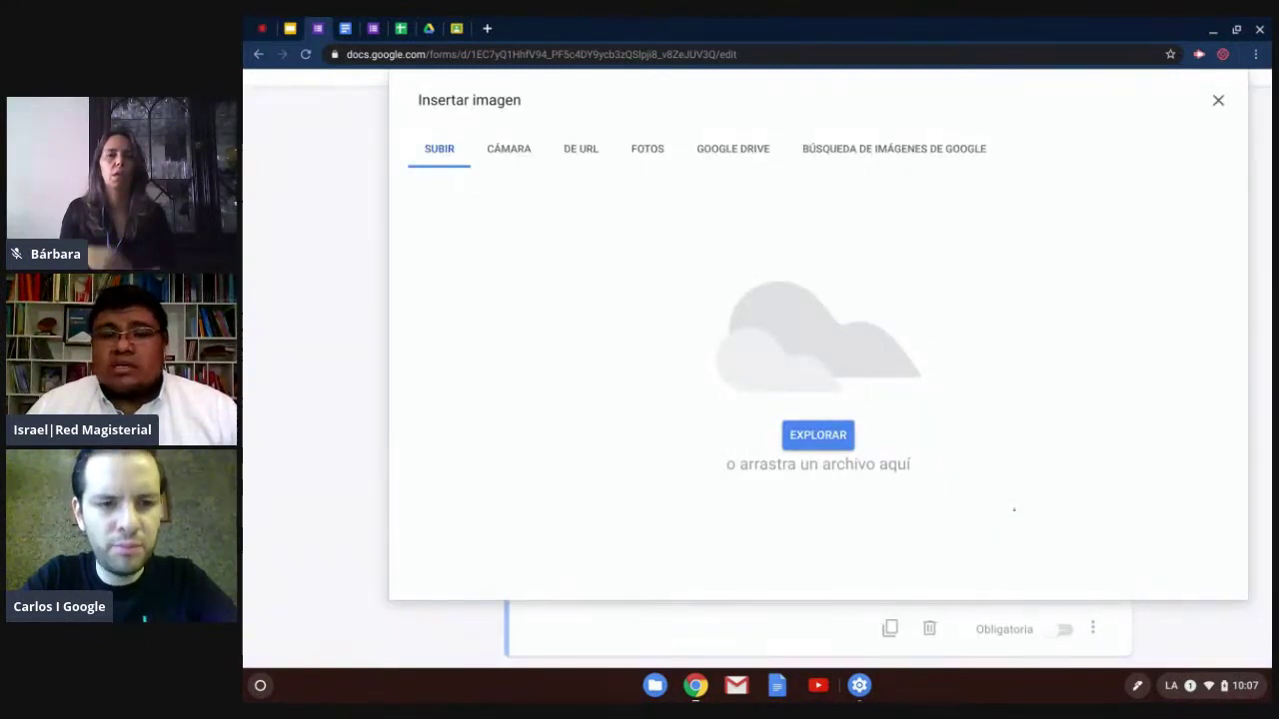
left_click(741, 160)
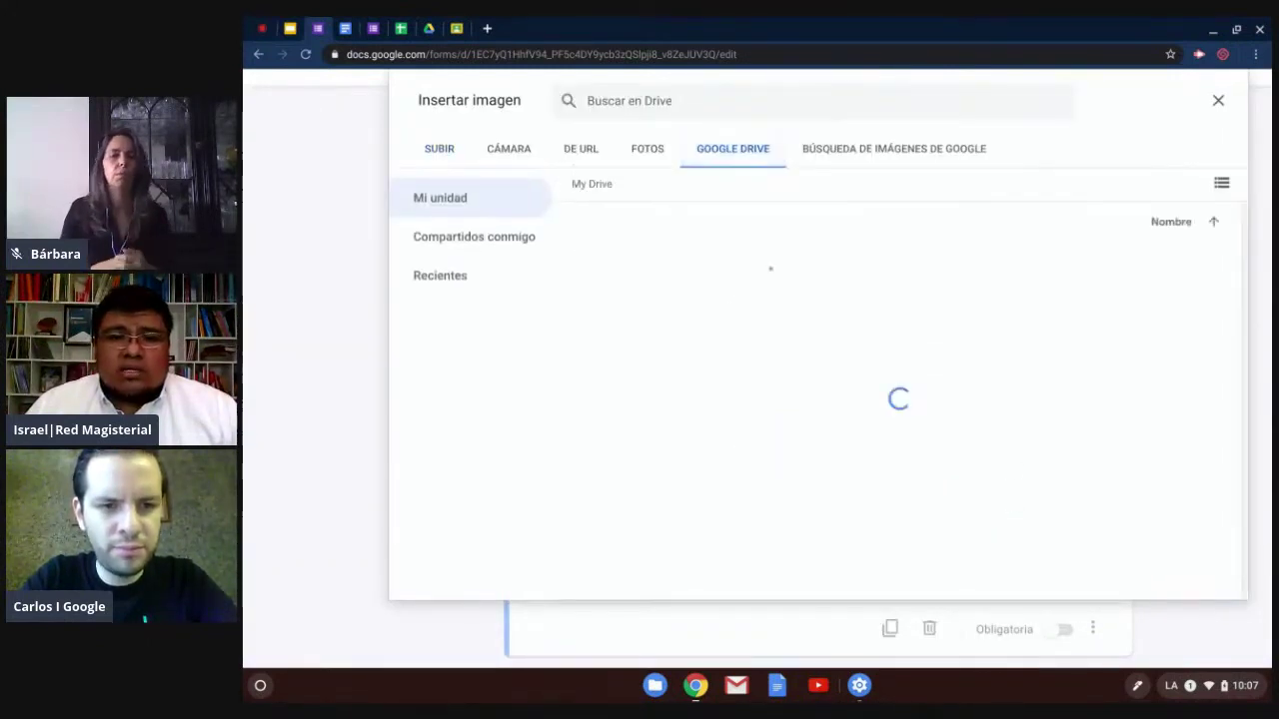
double_click(662, 262)
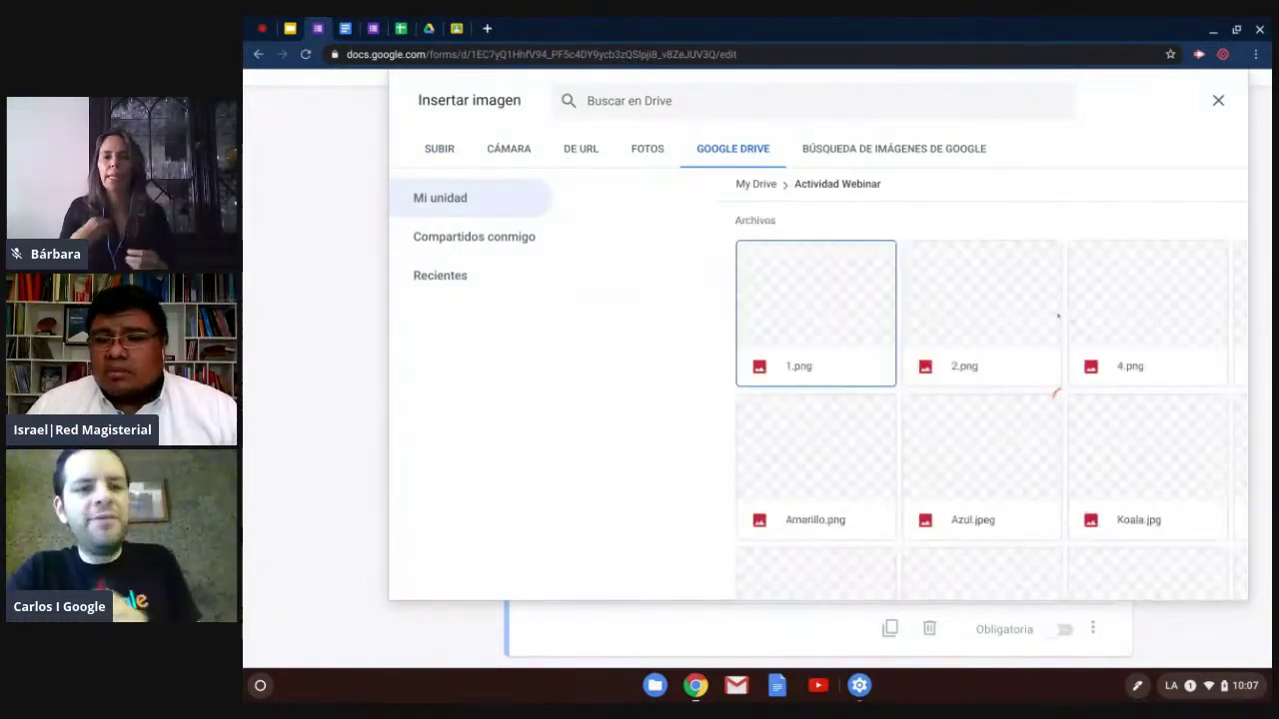
scroll(1001, 348, "down", 3)
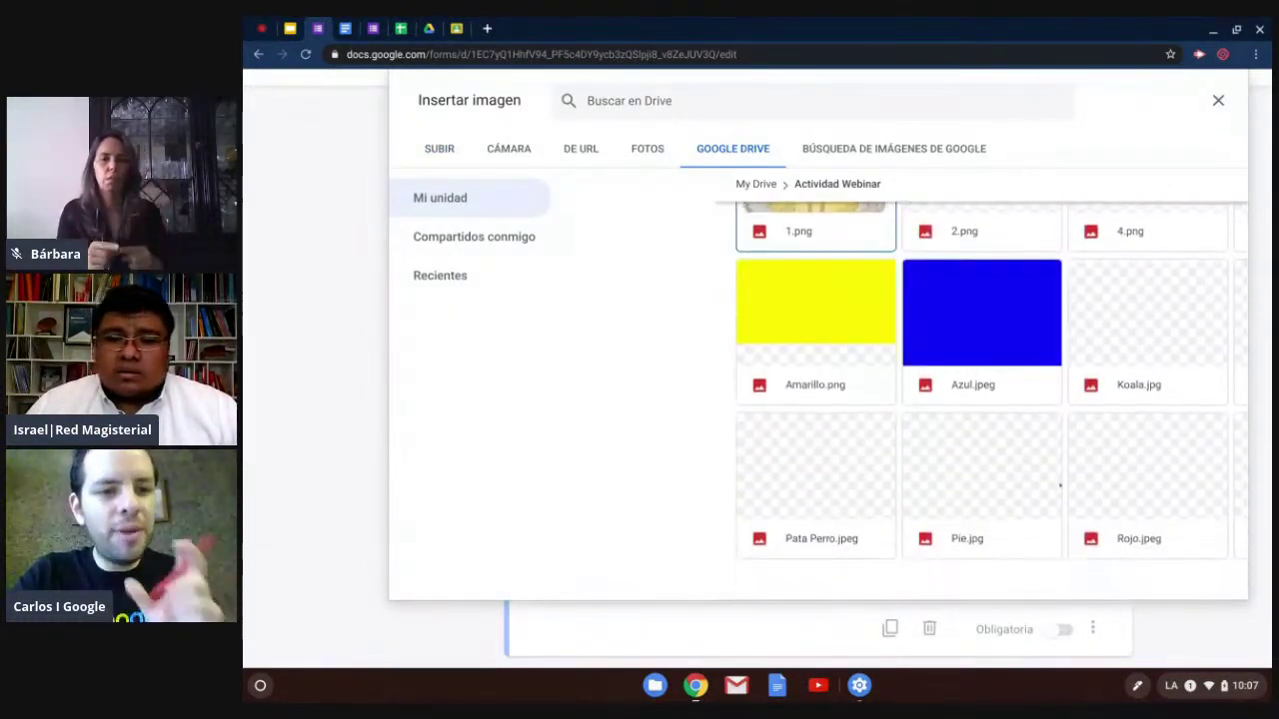
double_click(1164, 502)
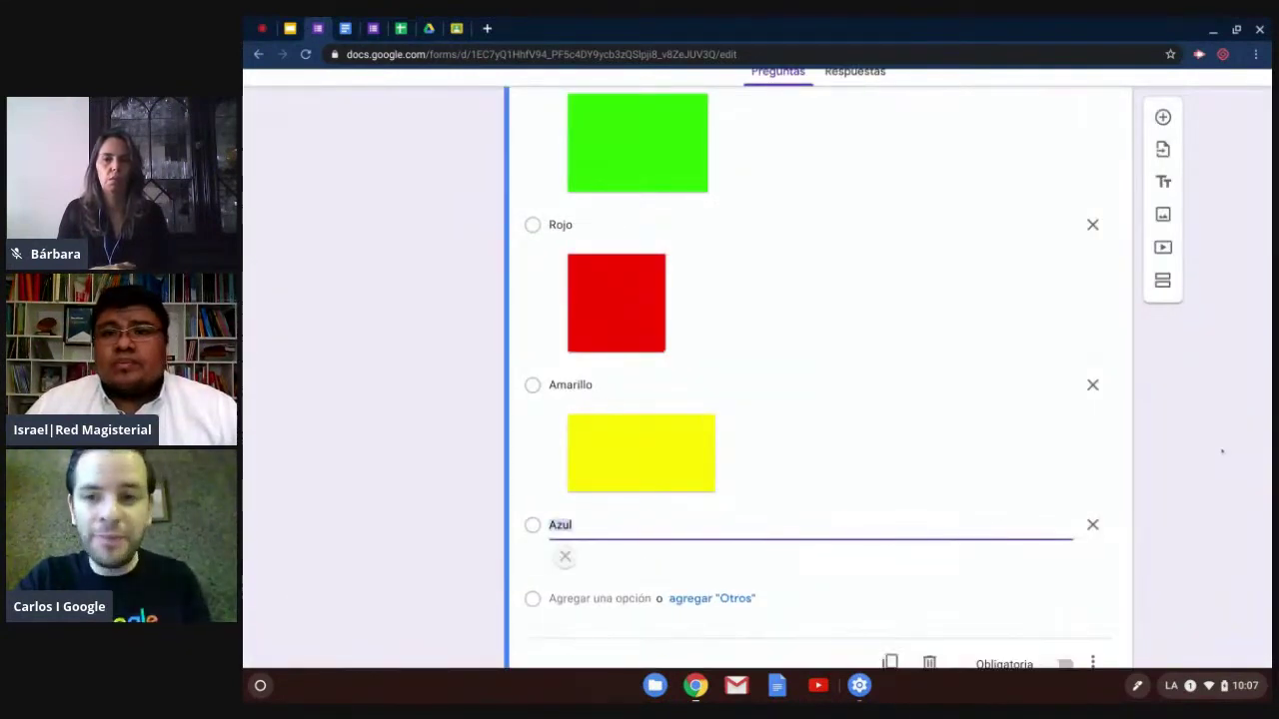
scroll(1184, 492, "down", 3)
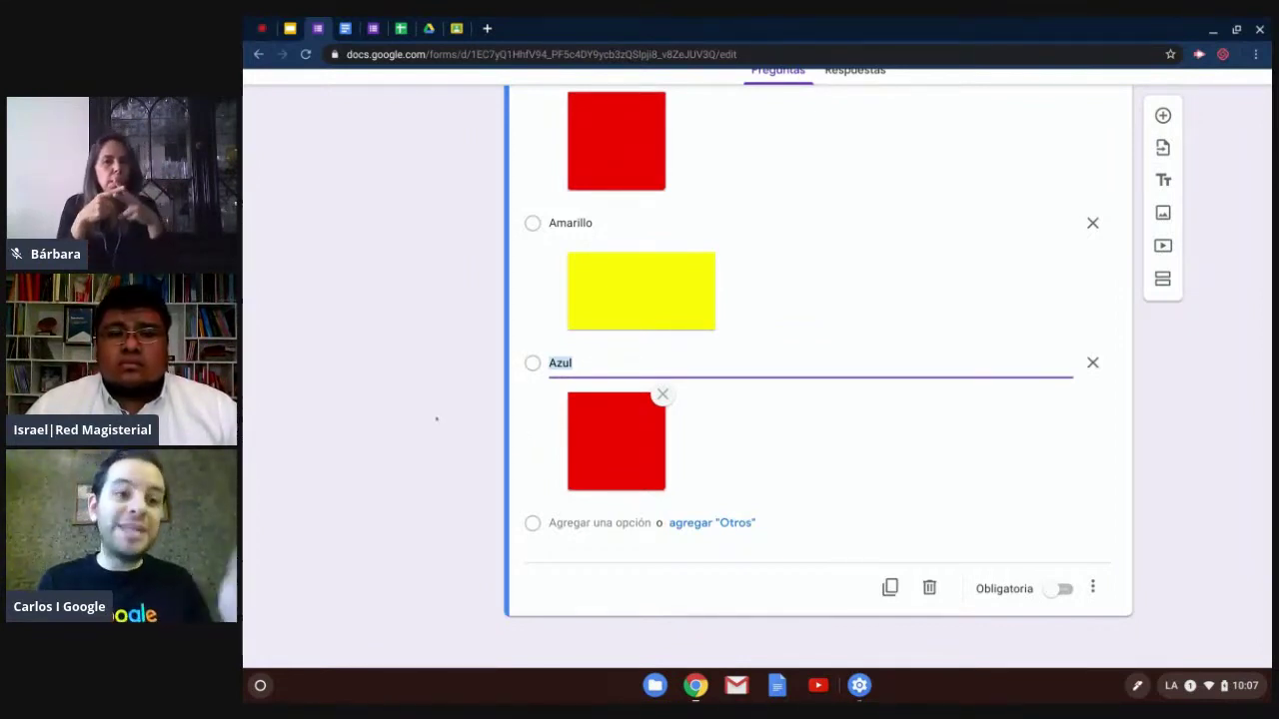
left_click(436, 419)
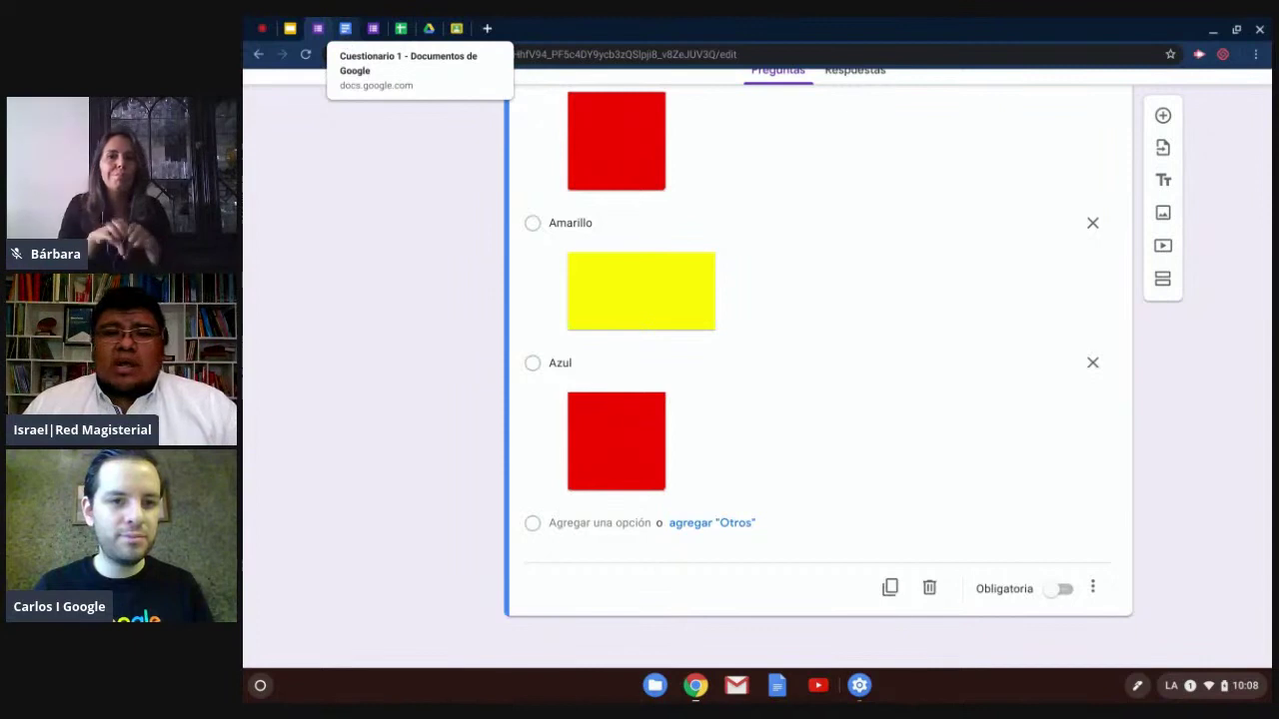
left_click(662, 394)
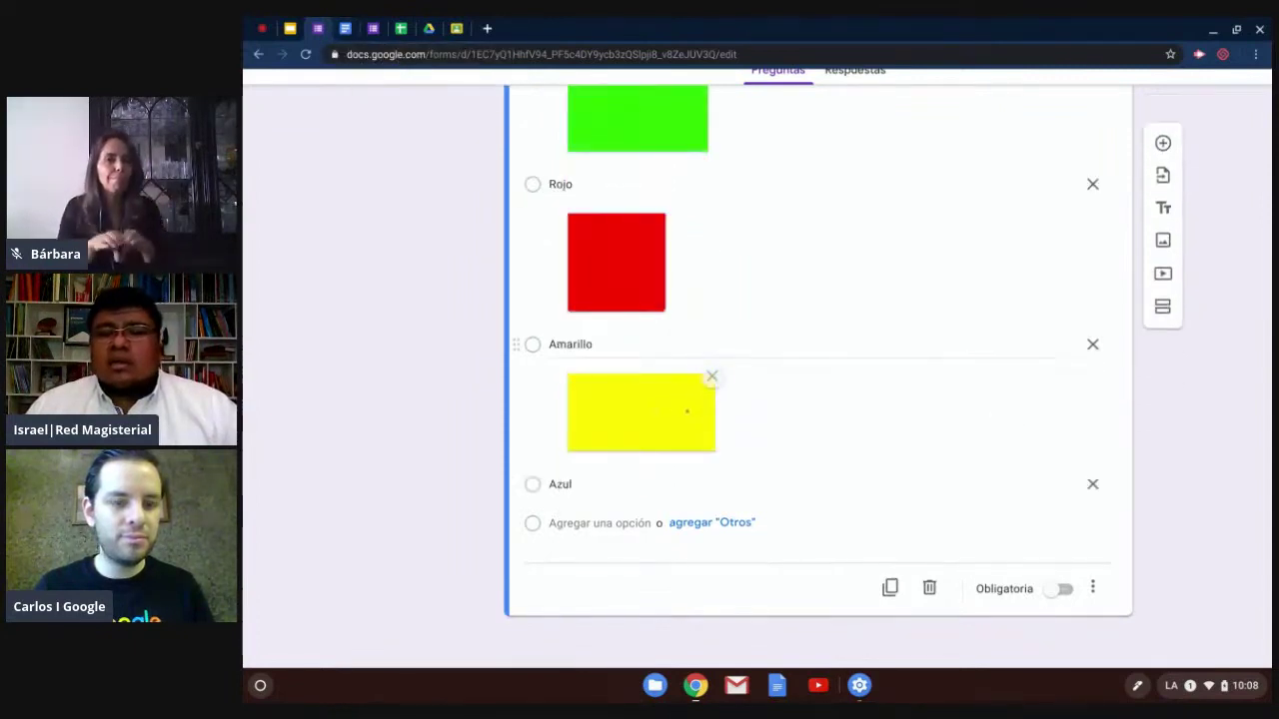
Step: Add Azul.jpeg from the Google Drive folder Actividad Webinar to the Azul option of question 3
left_click(1053, 482)
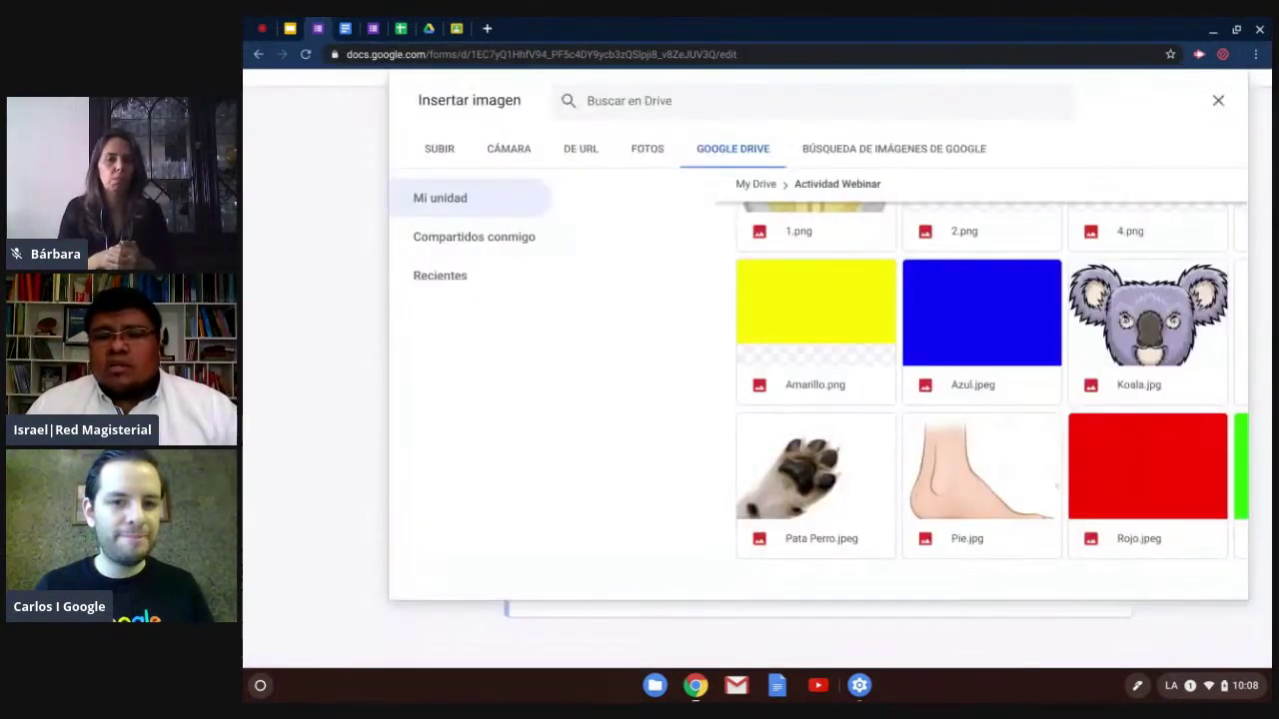
left_click(1020, 339)
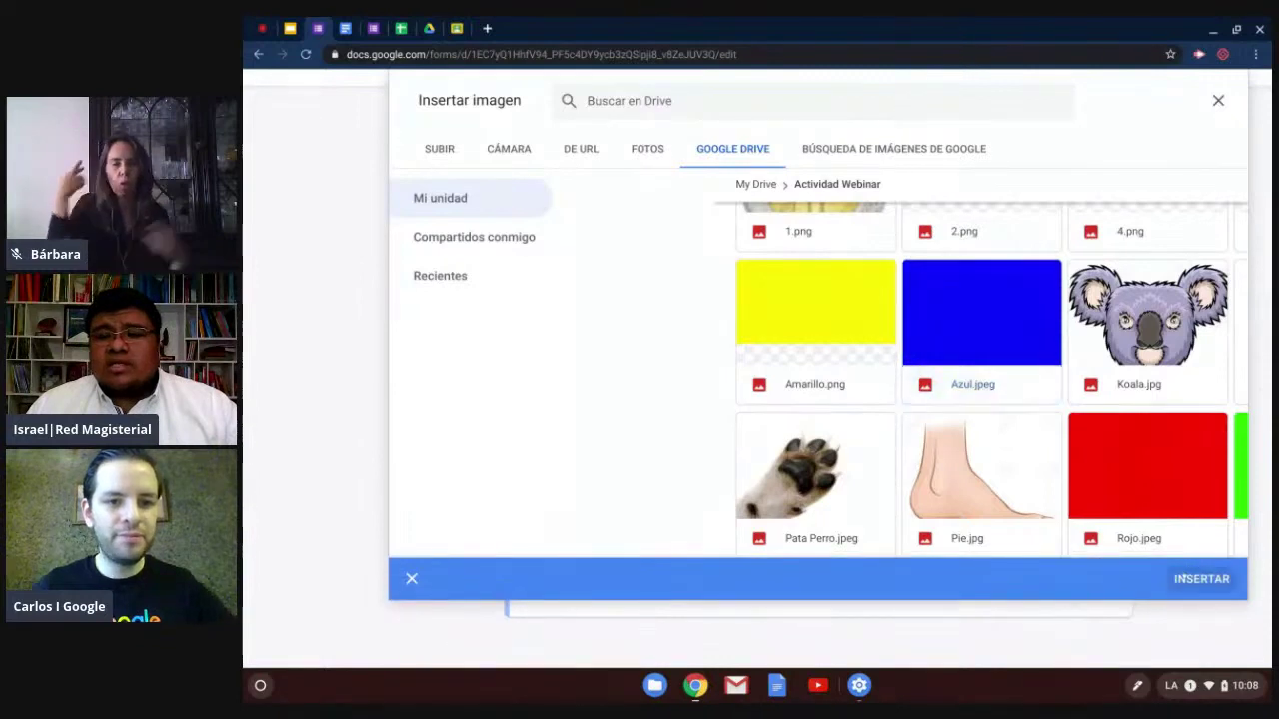
left_click(1201, 580)
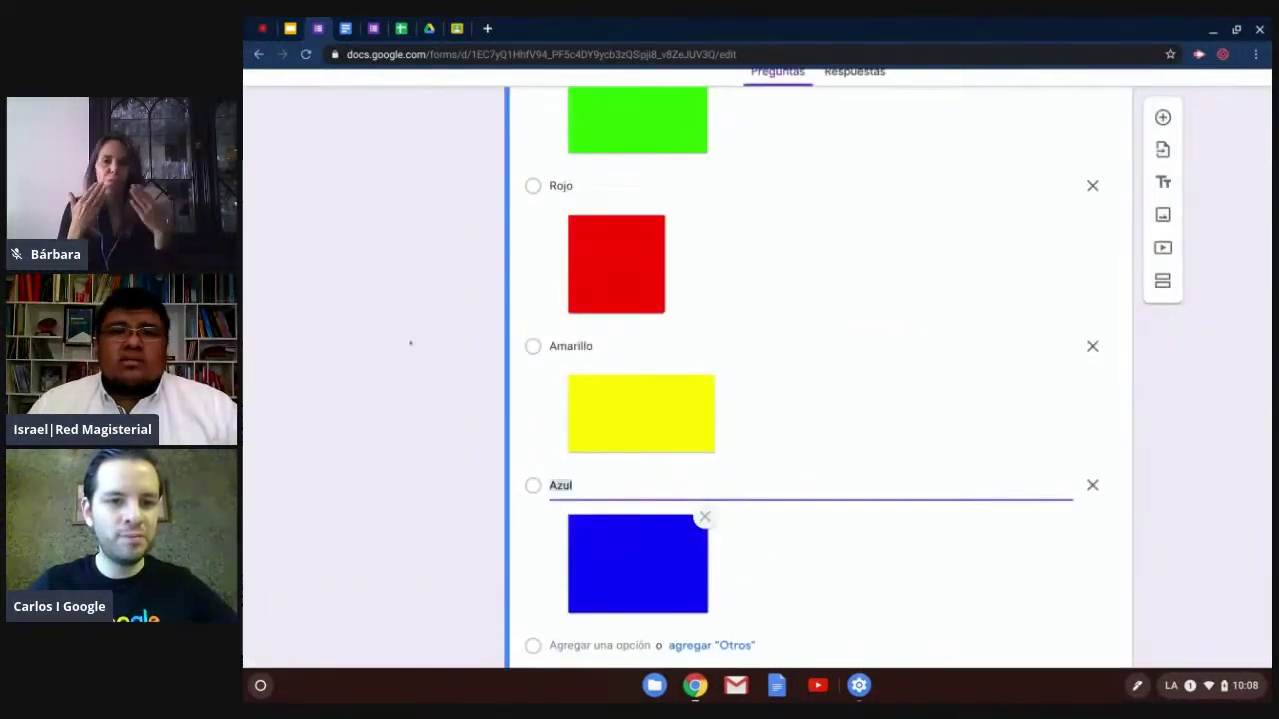
Step: Look at question 4 about the number of coins in the Google Docs document, and return to the form
left_click(347, 27)
left_click(699, 250)
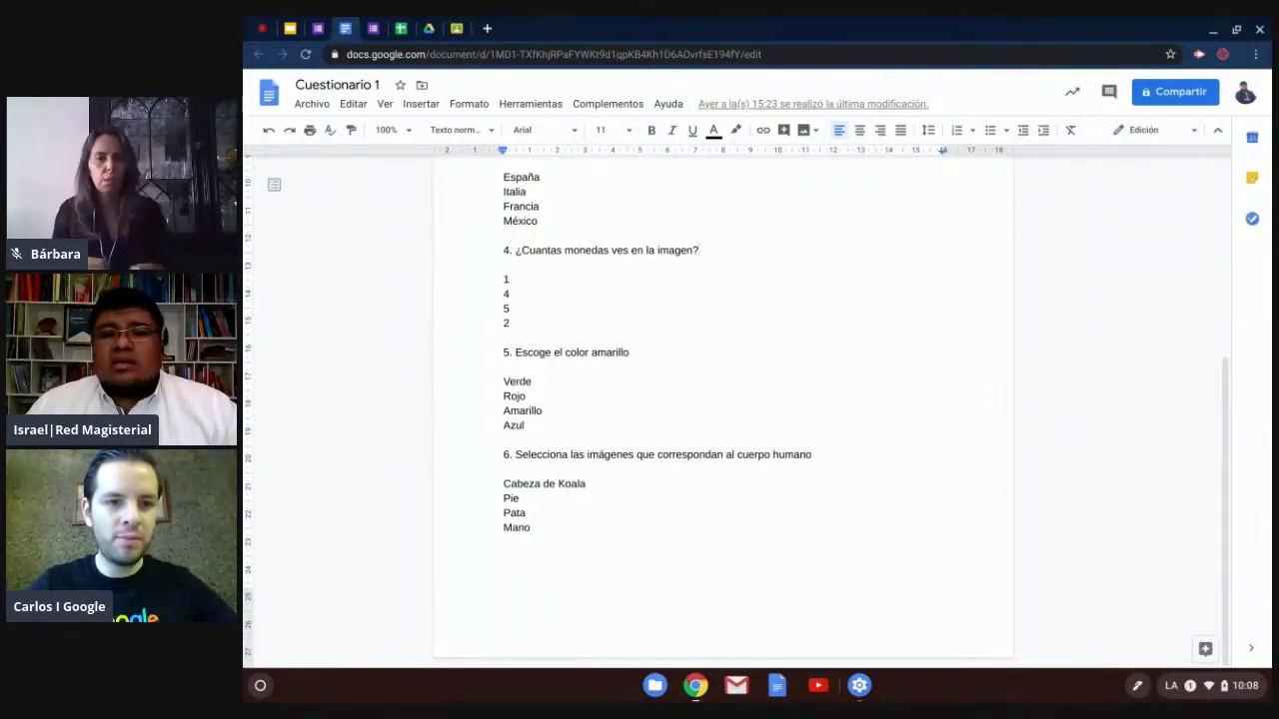
left_click_drag(699, 250, 537, 250)
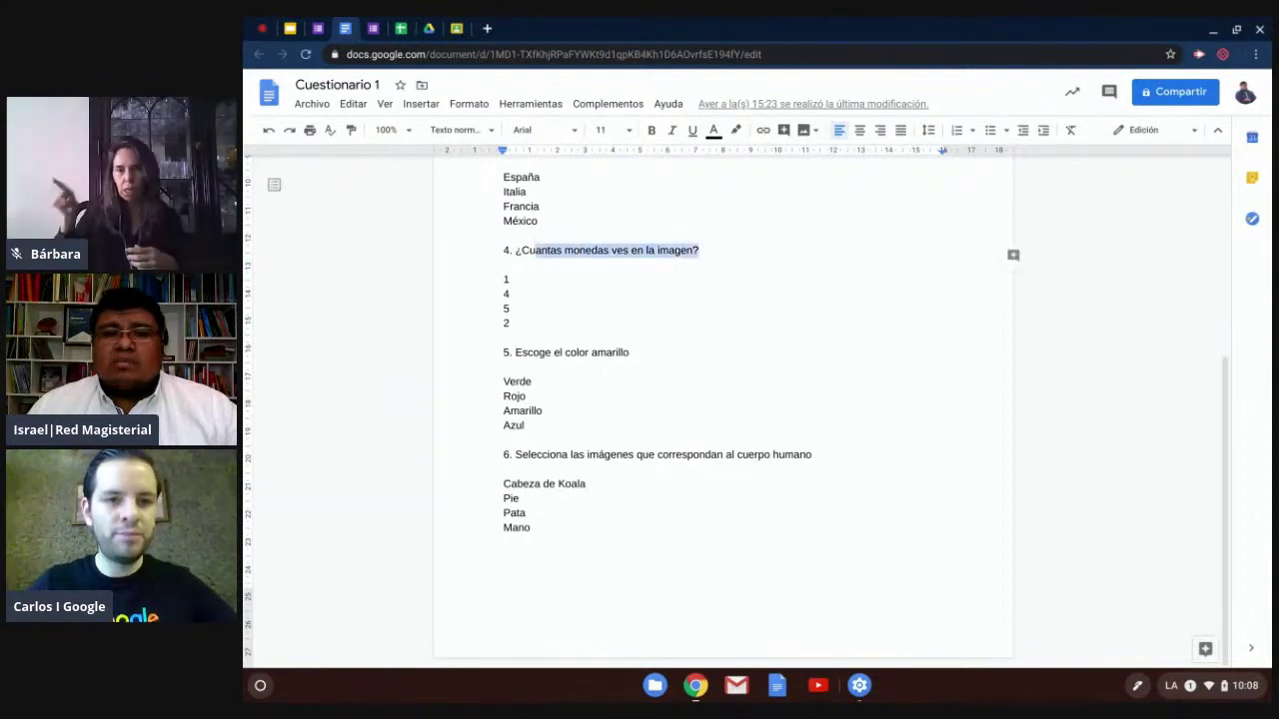
left_click(318, 28)
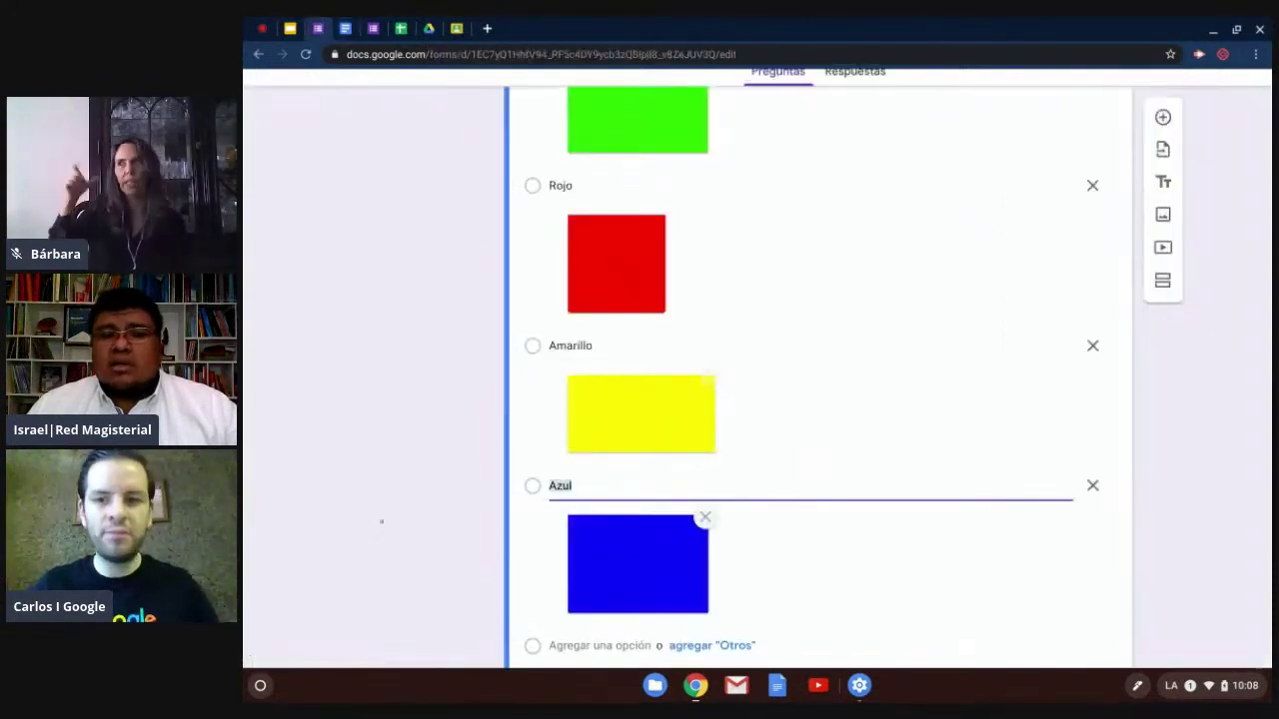
Step: Review the form from its title through question 3, checking the answer options and their colour images
scroll(372, 527, "down", 2)
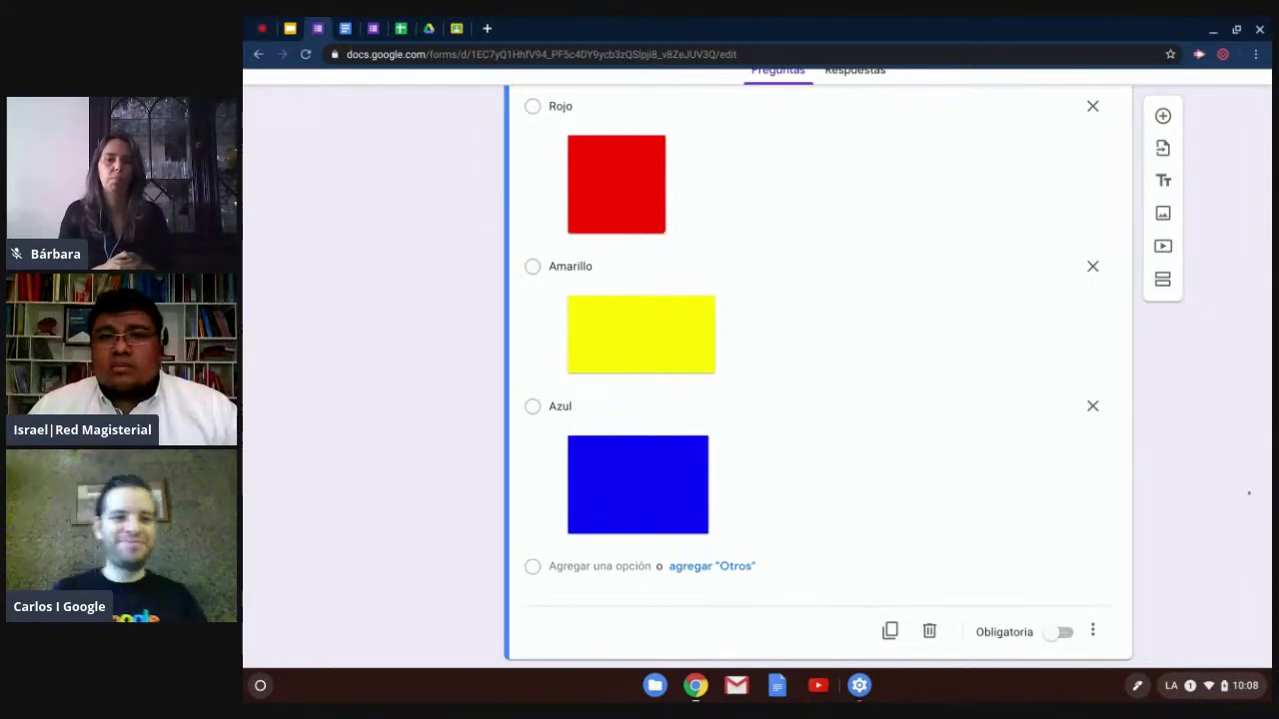
scroll(1249, 493, "down", 1)
scroll(1226, 509, "up", 2)
scroll(1226, 510, "up", 5)
scroll(1226, 509, "down", 2)
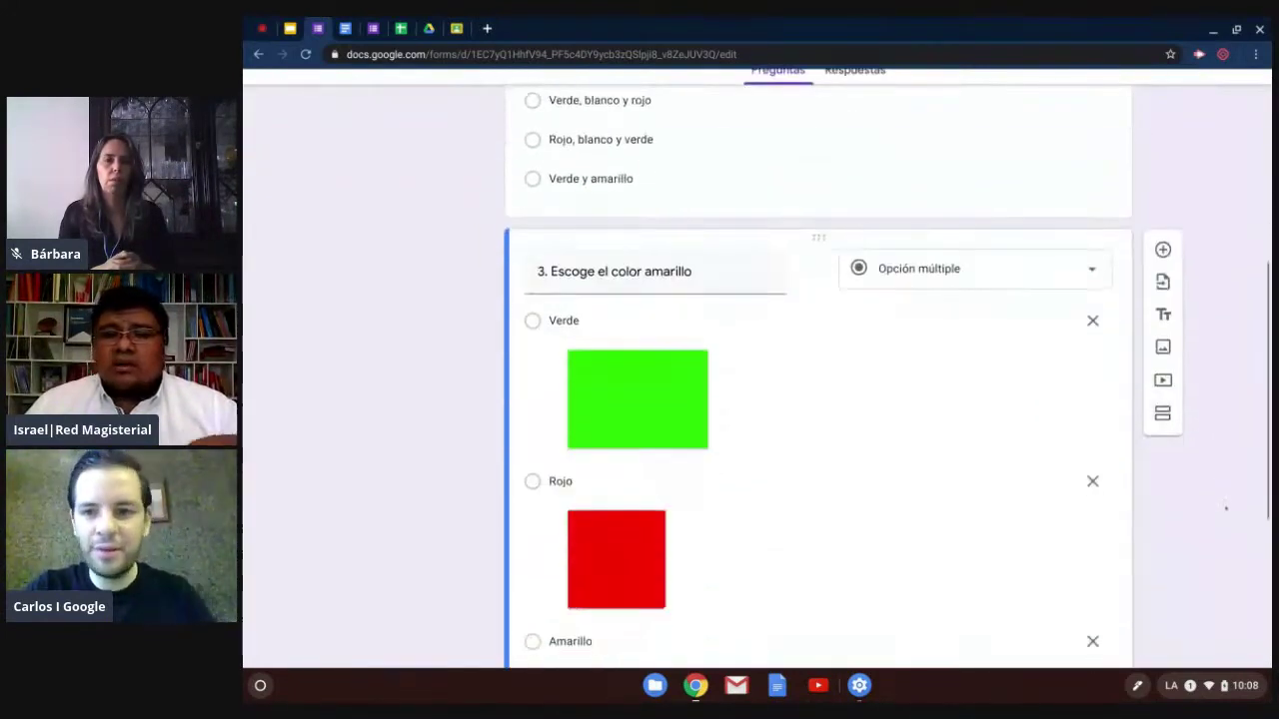
scroll(1226, 510, "up", 10)
scroll(1226, 509, "down", 1)
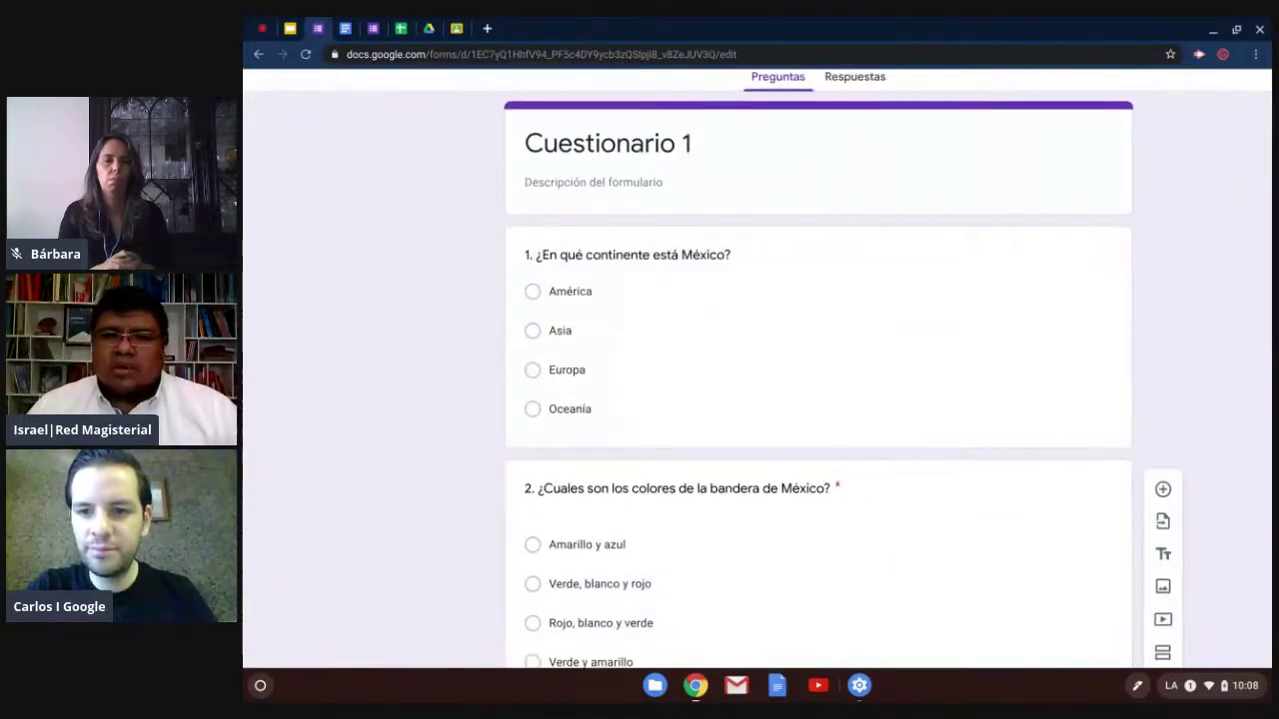
scroll(394, 370, "down", 4)
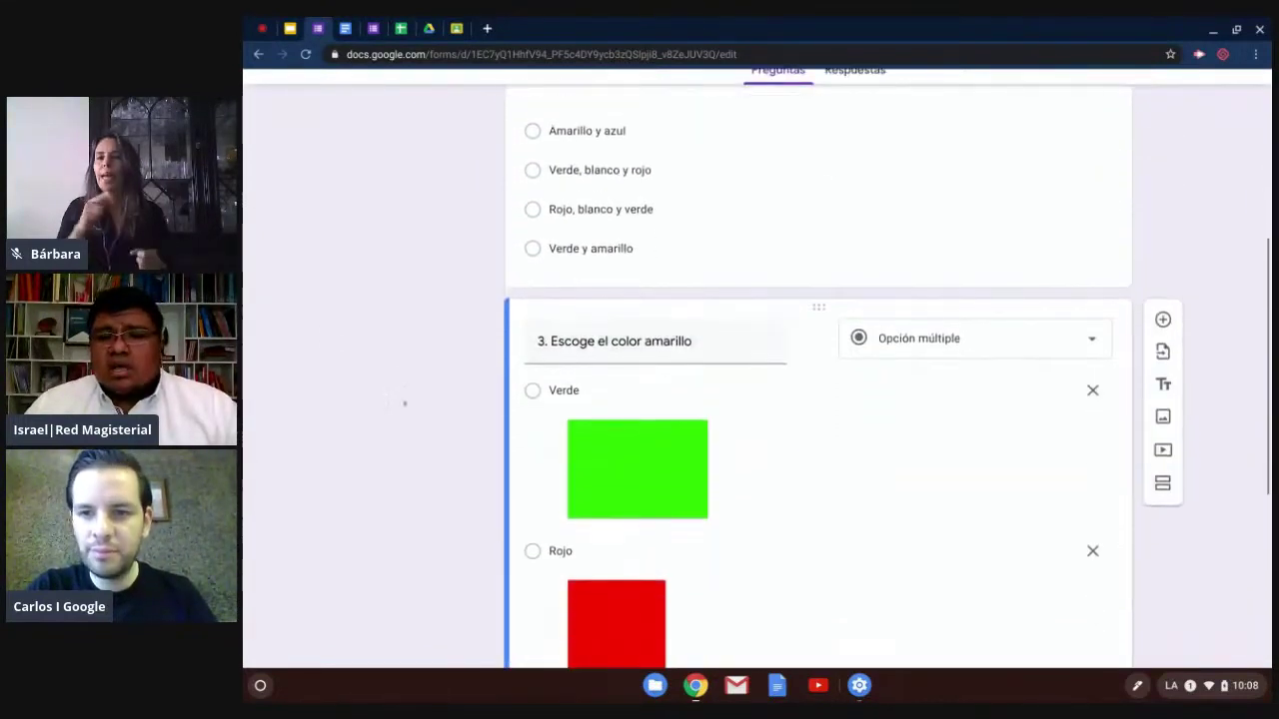
scroll(770, 451, "down", 1)
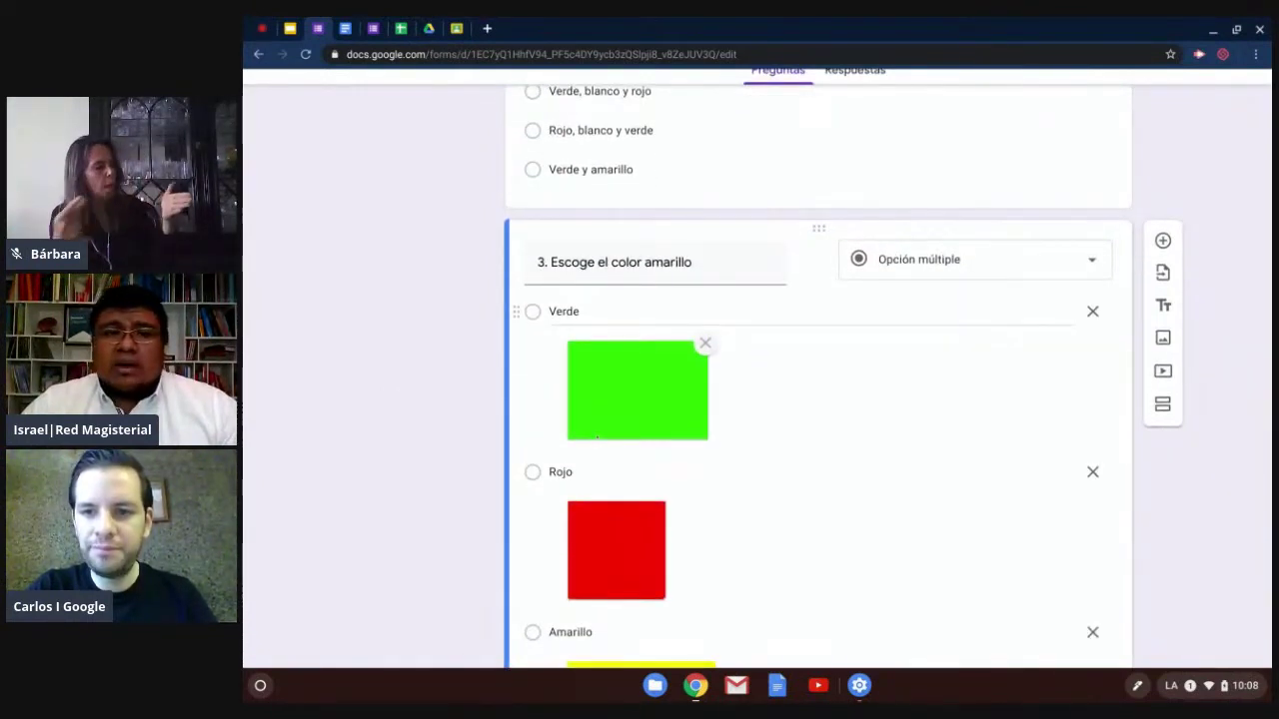
key("ctrl+minus")
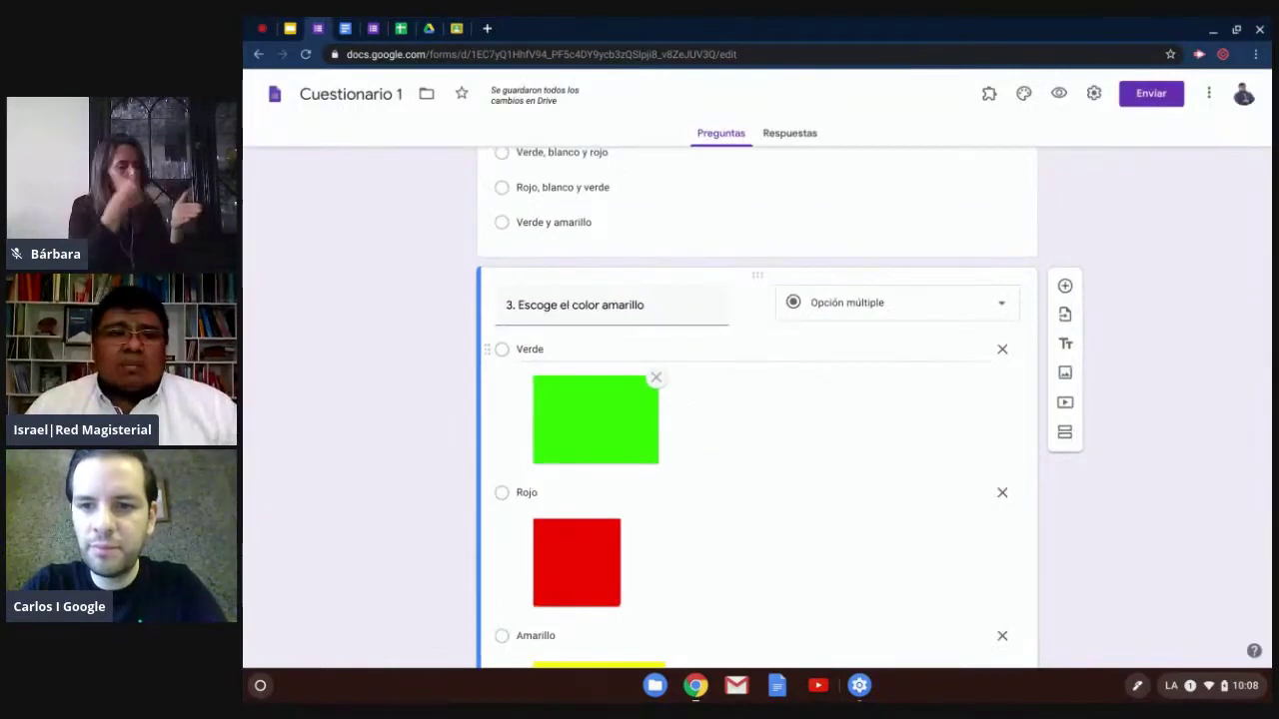
Step: Switch to the Google Slides deck, present it from the current slide, and advance to the slide "Compartir y trabajar de forma colaborativa"
left_click(291, 32)
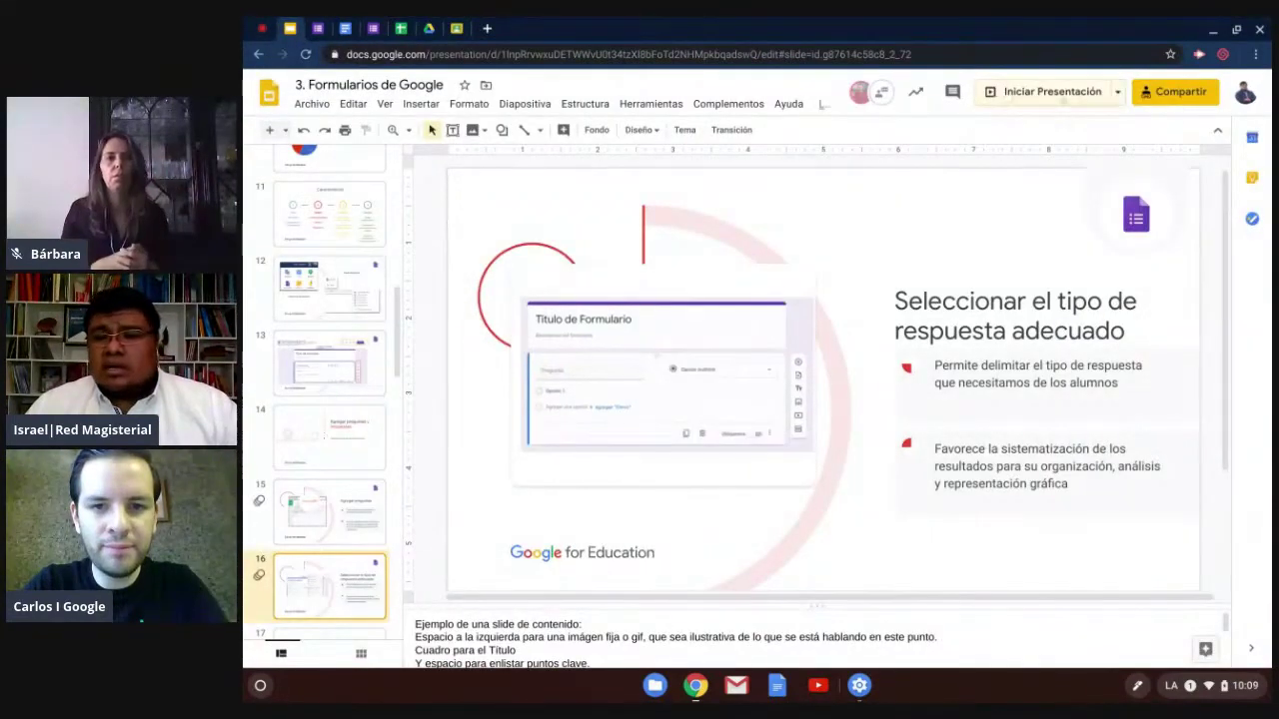
left_click(1054, 91)
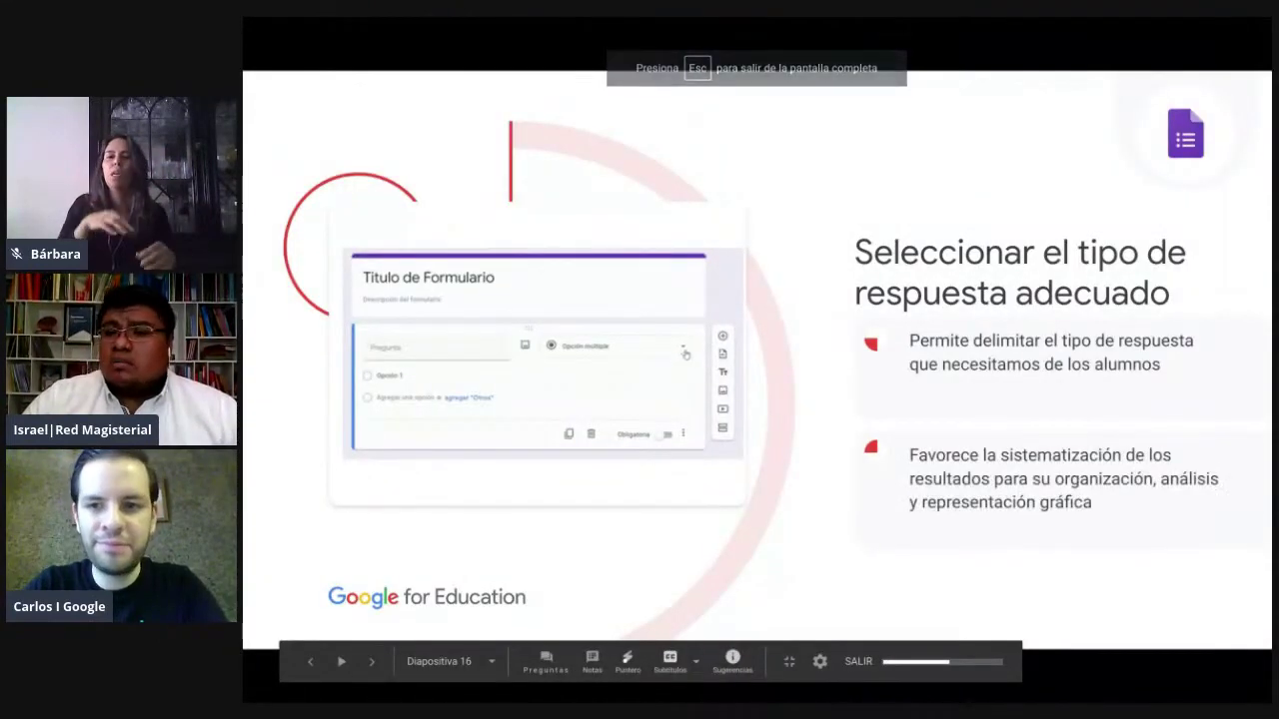
key("Right")
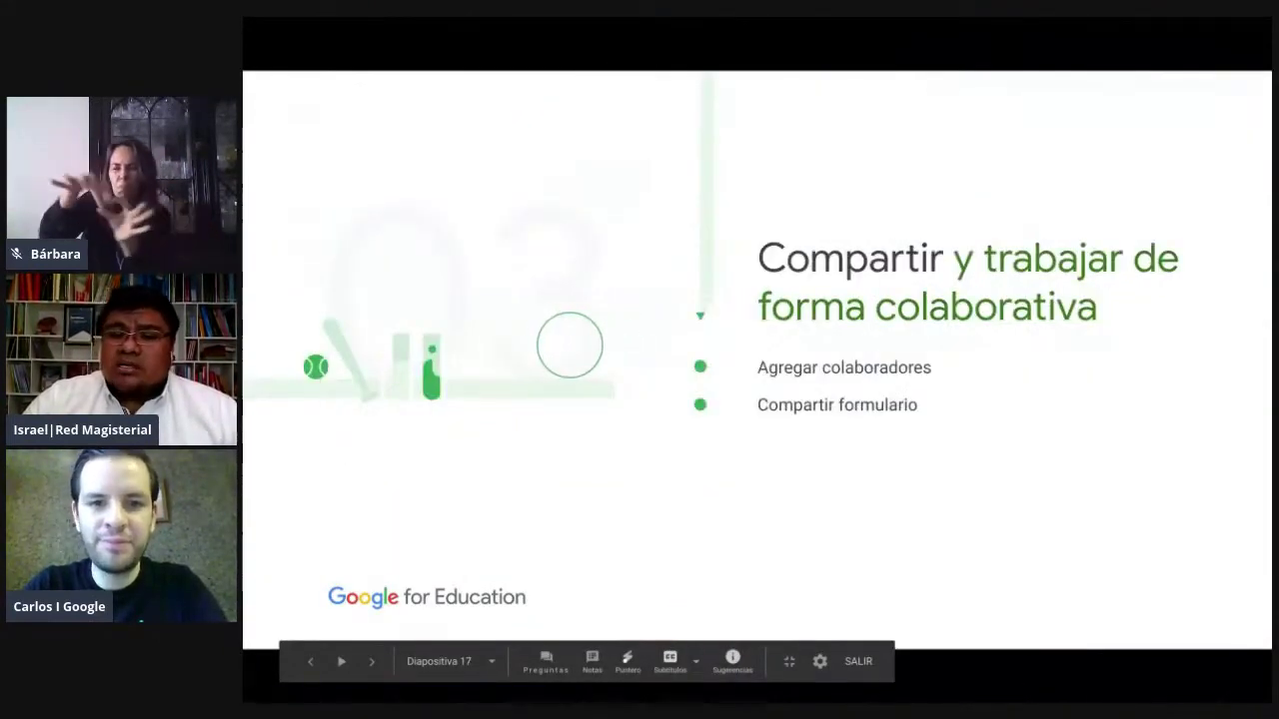
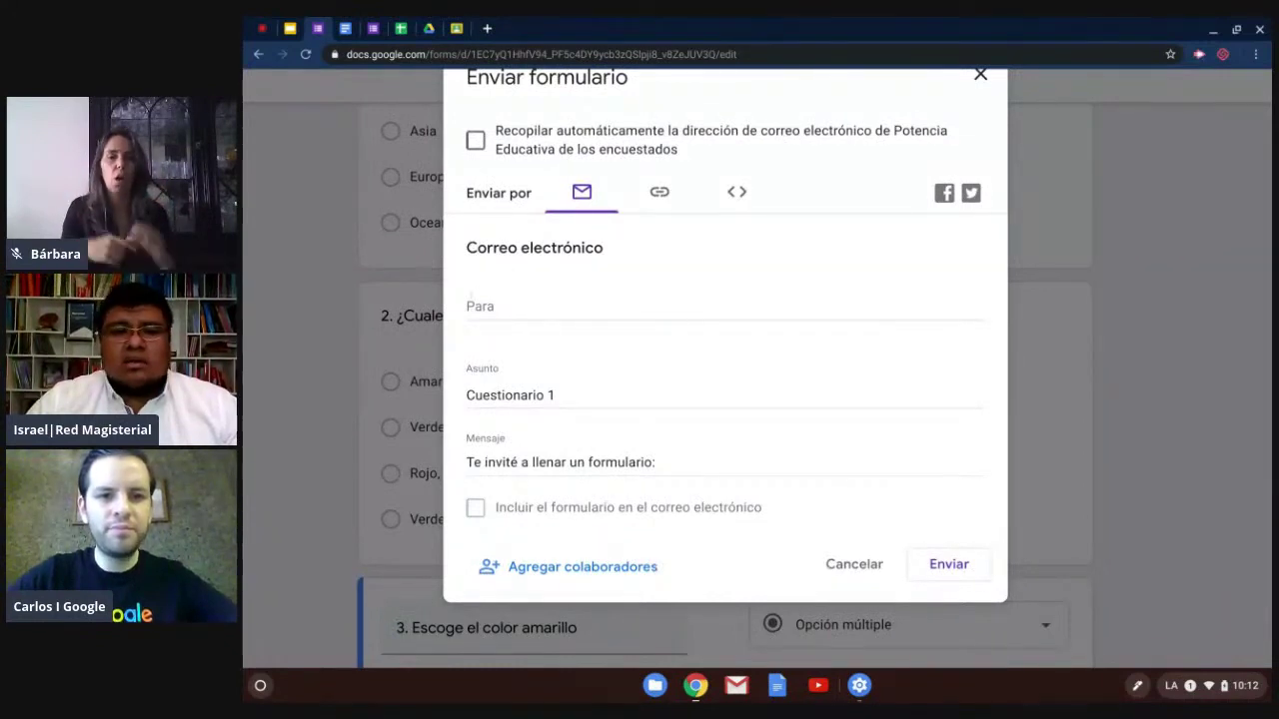
Step: Enter the recipient's e-mail for sending the form, and look over the subject and message of the invitation
left_click(725, 306)
type("iv")
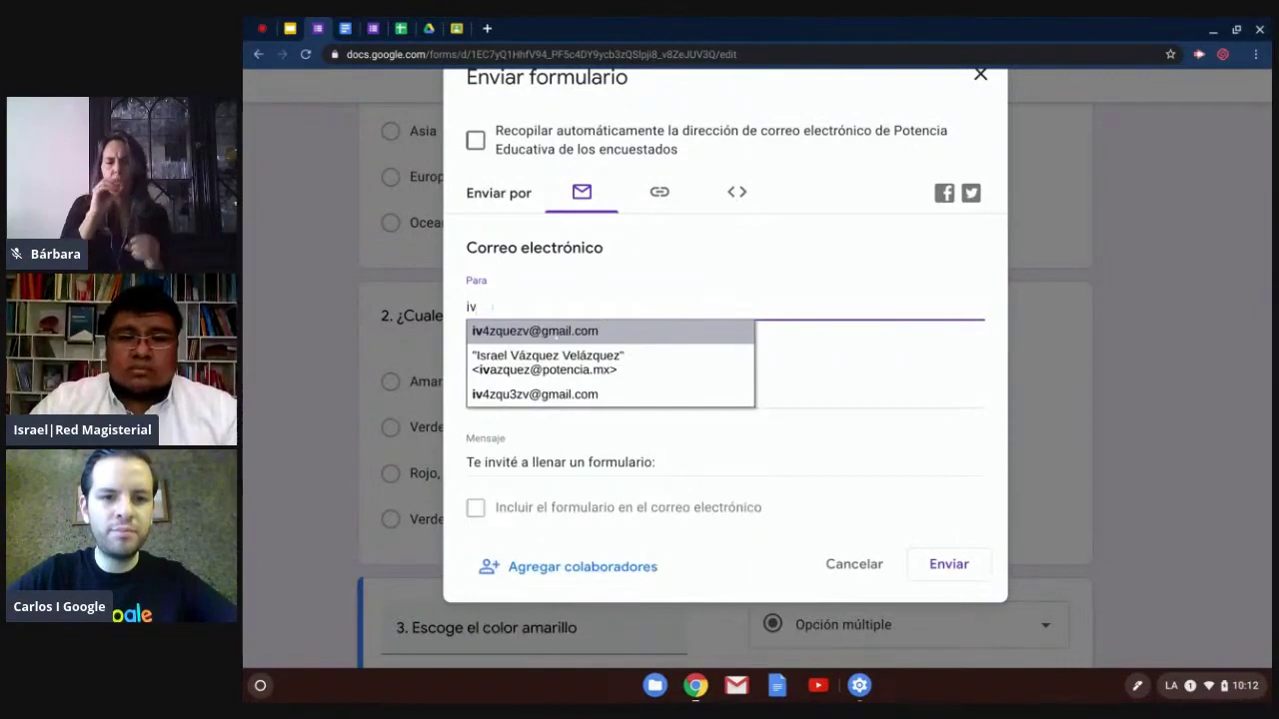
key("Return")
left_click(544, 395)
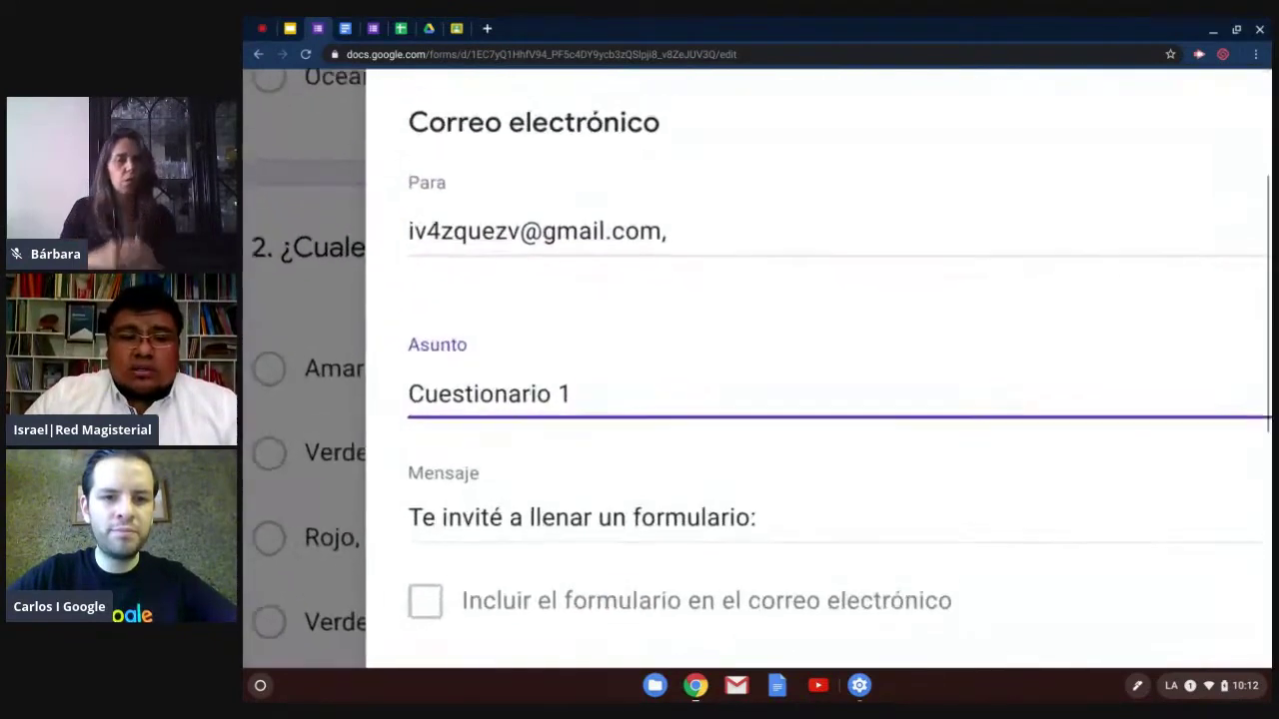
scroll(808, 370, "down", 3)
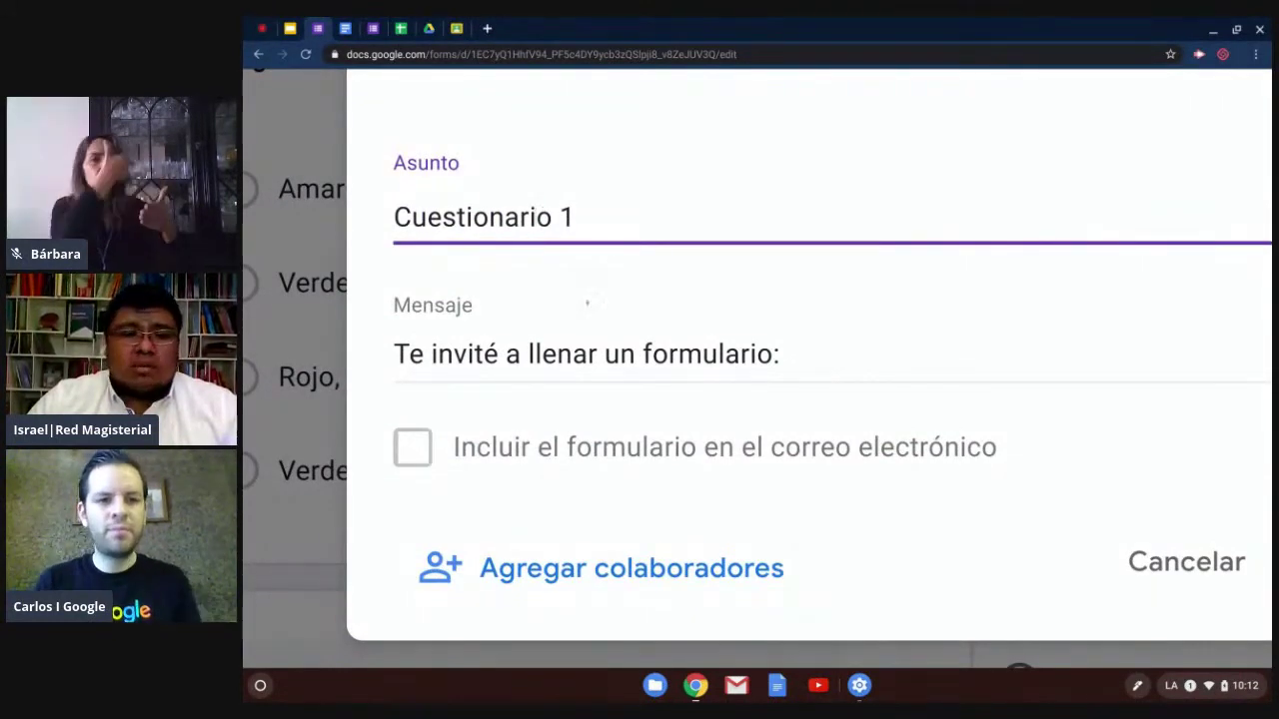
left_click(540, 354)
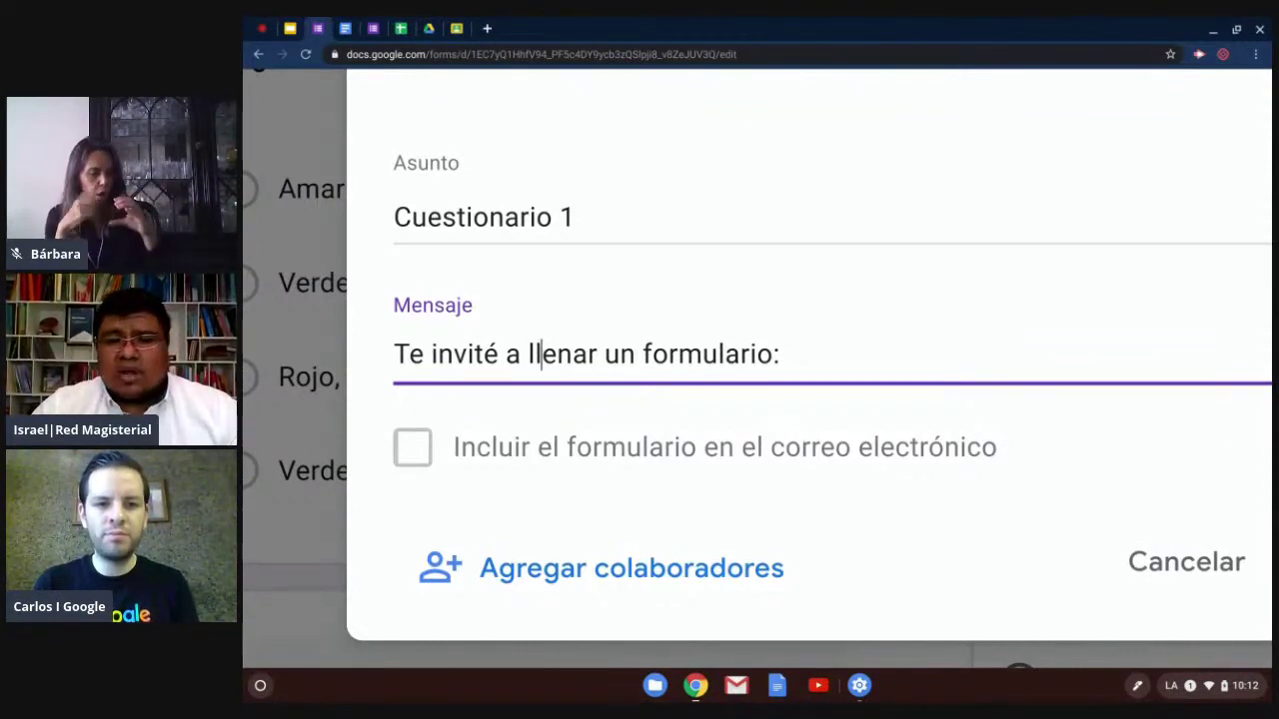
scroll(700, 360, "down", 5)
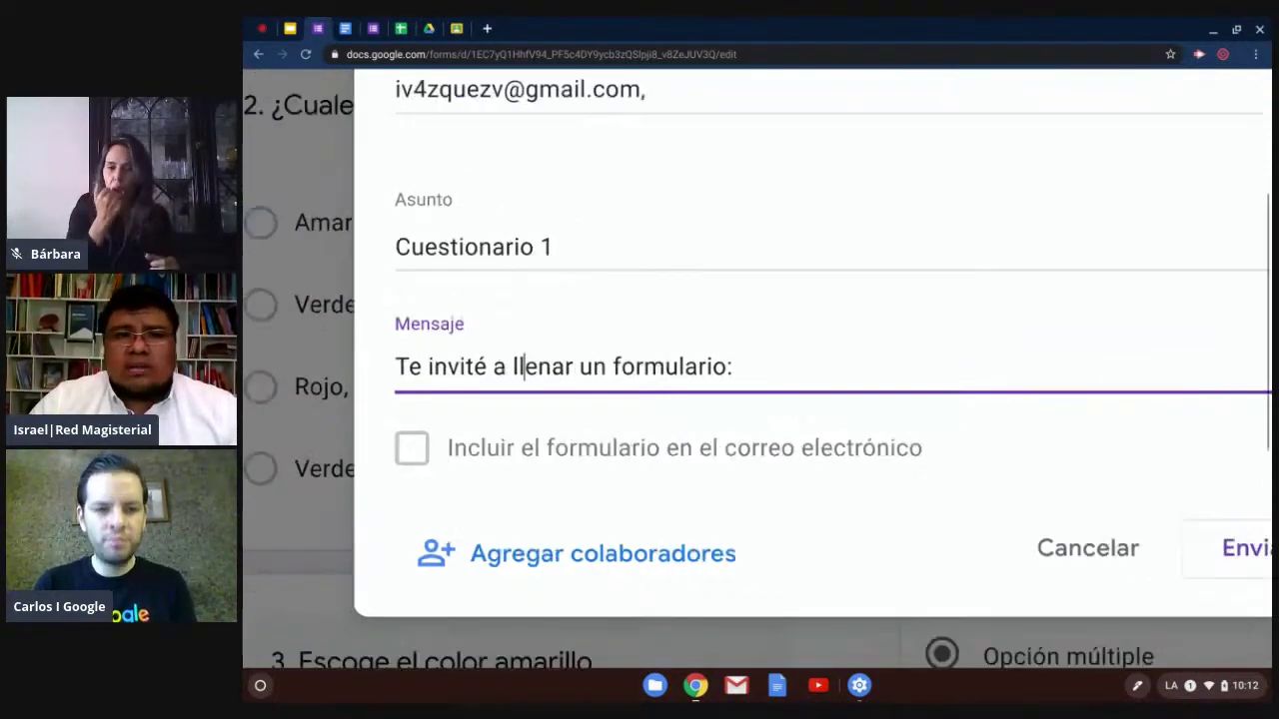
scroll(699, 360, "up", 5)
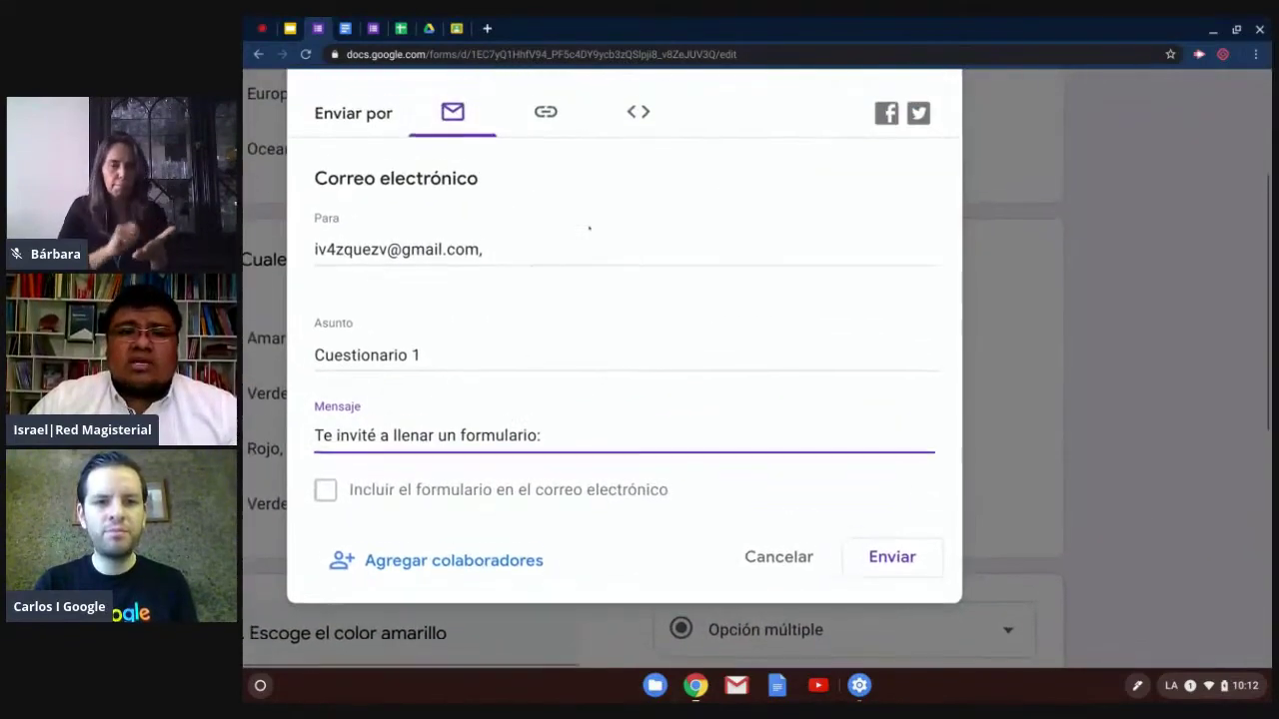
Step: Switch the form's sending method to a link and look at the link and the URL shortening option
left_click(562, 314)
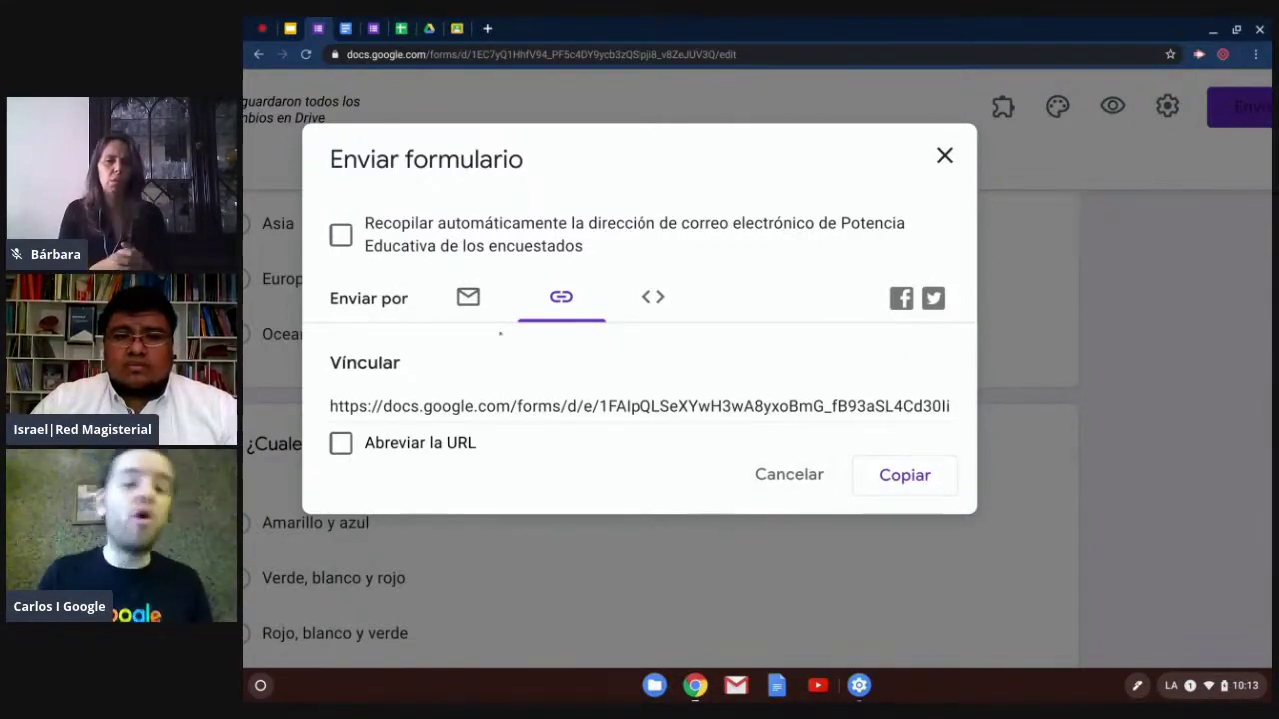
scroll(500, 333, "left", 5)
scroll(499, 333, "right", 4)
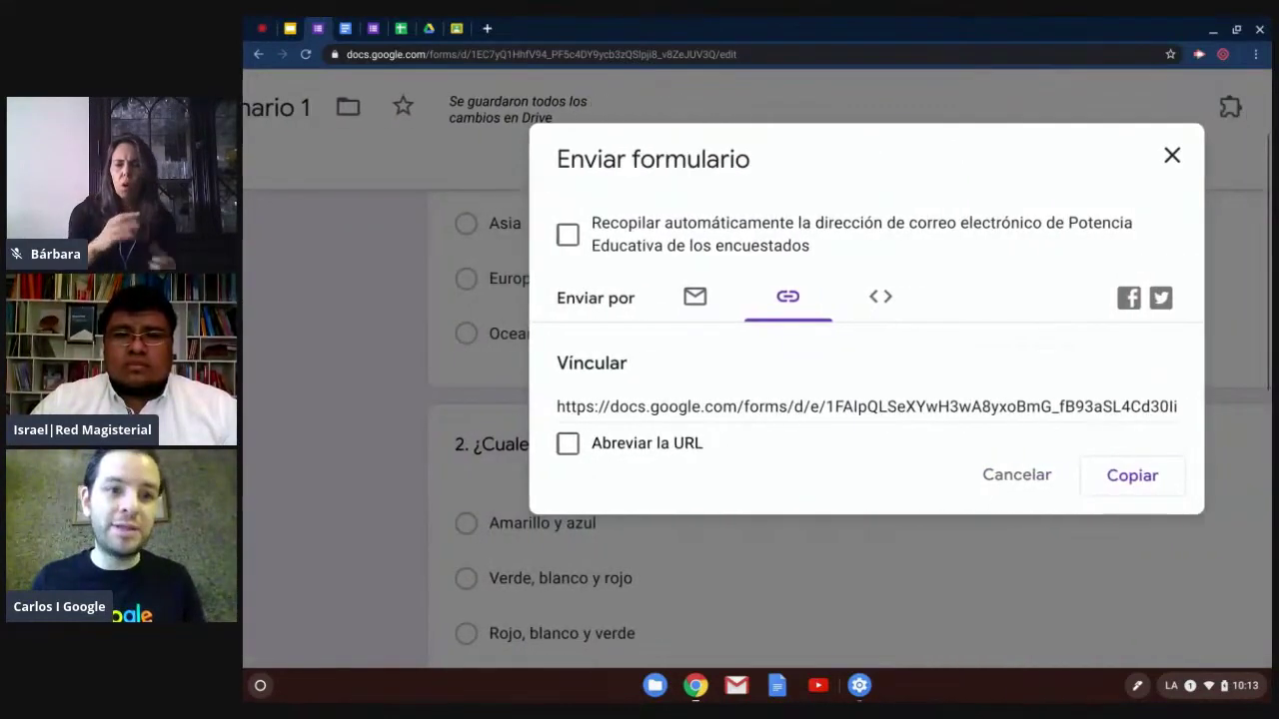
scroll(499, 332, "right", 1)
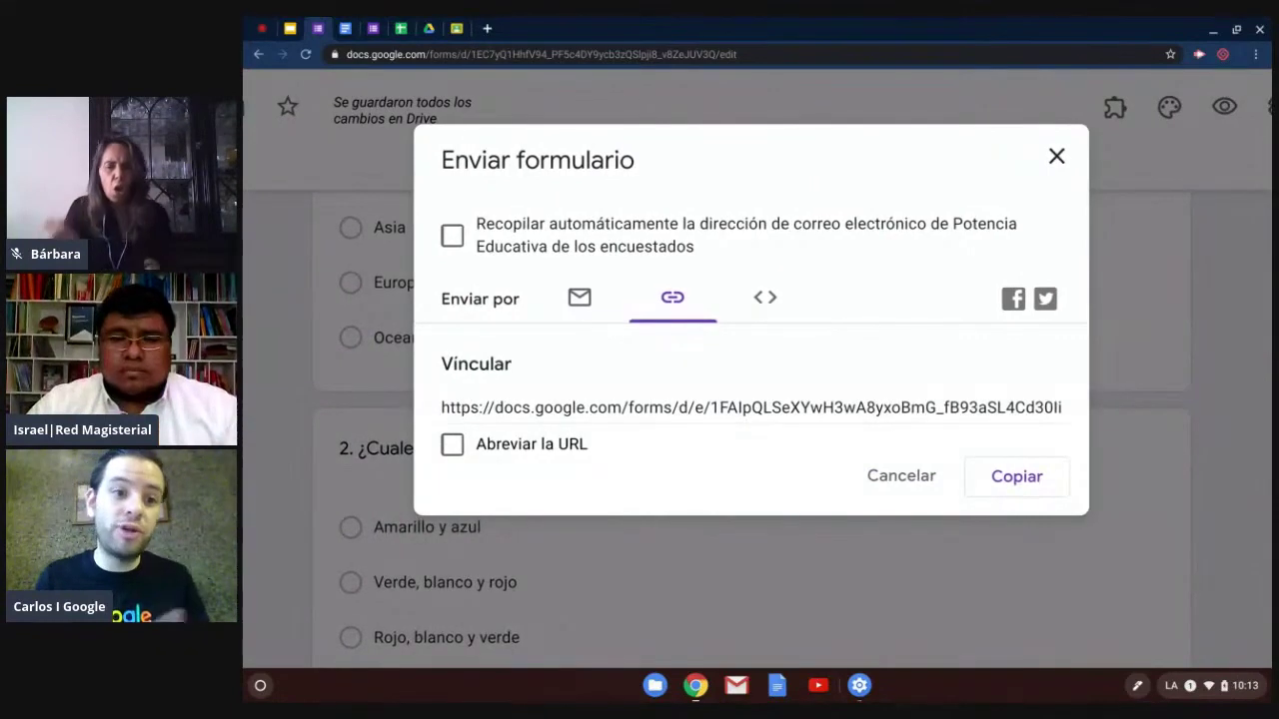
scroll(500, 333, "right", 2)
scroll(499, 333, "left", 2)
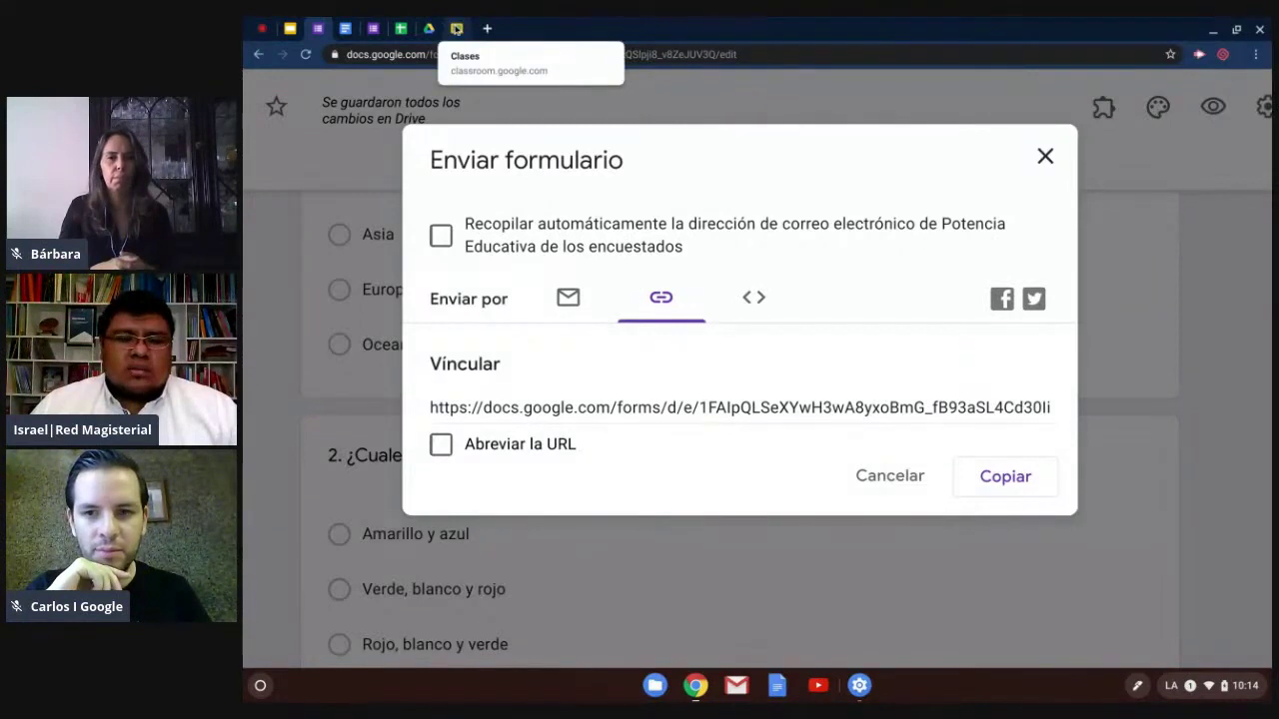
Step: Switch to Google Classroom and start a new Tarea in the classwork of the class Prueba Clase didáctica - Salón 202
left_click(457, 28)
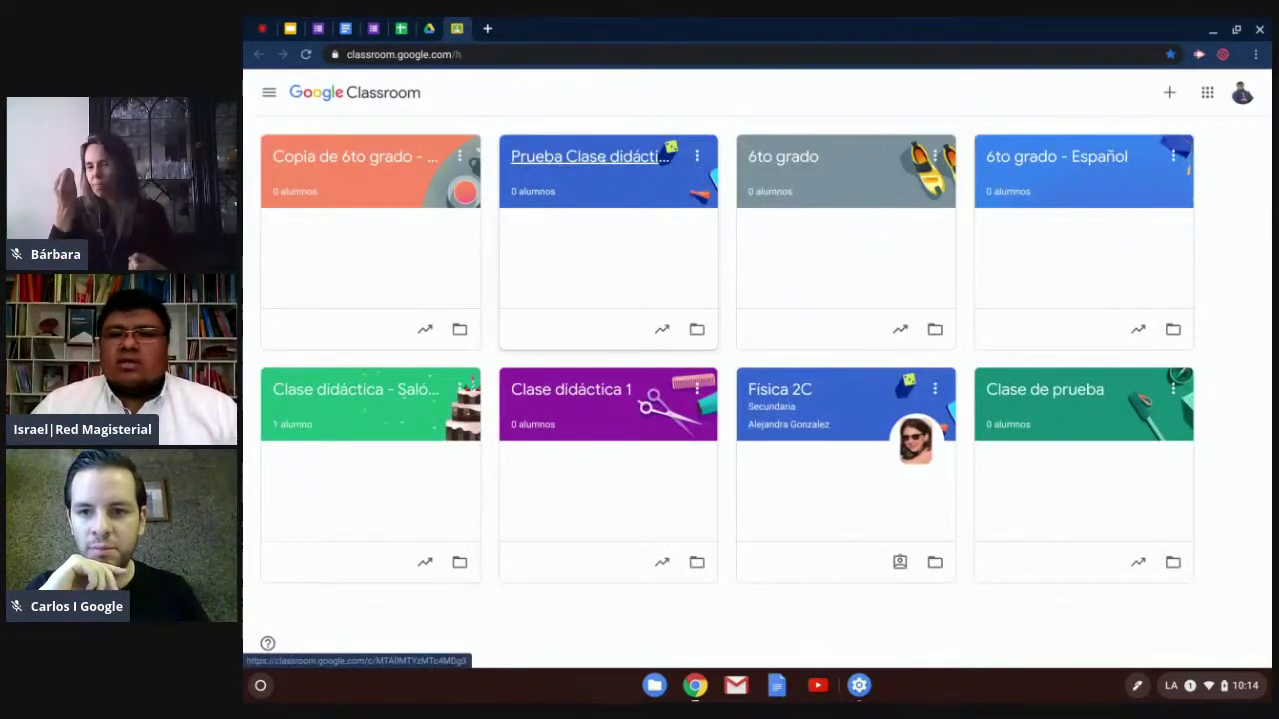
left_click(593, 156)
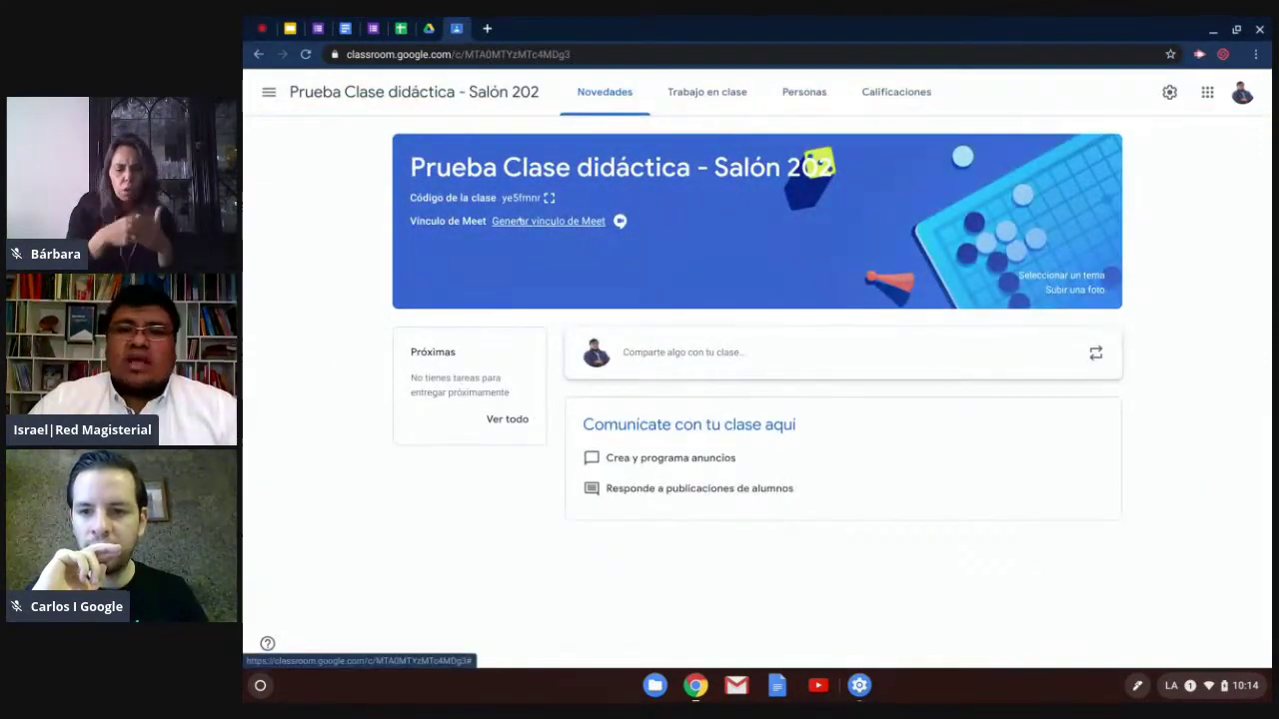
scroll(521, 221, "up", 5)
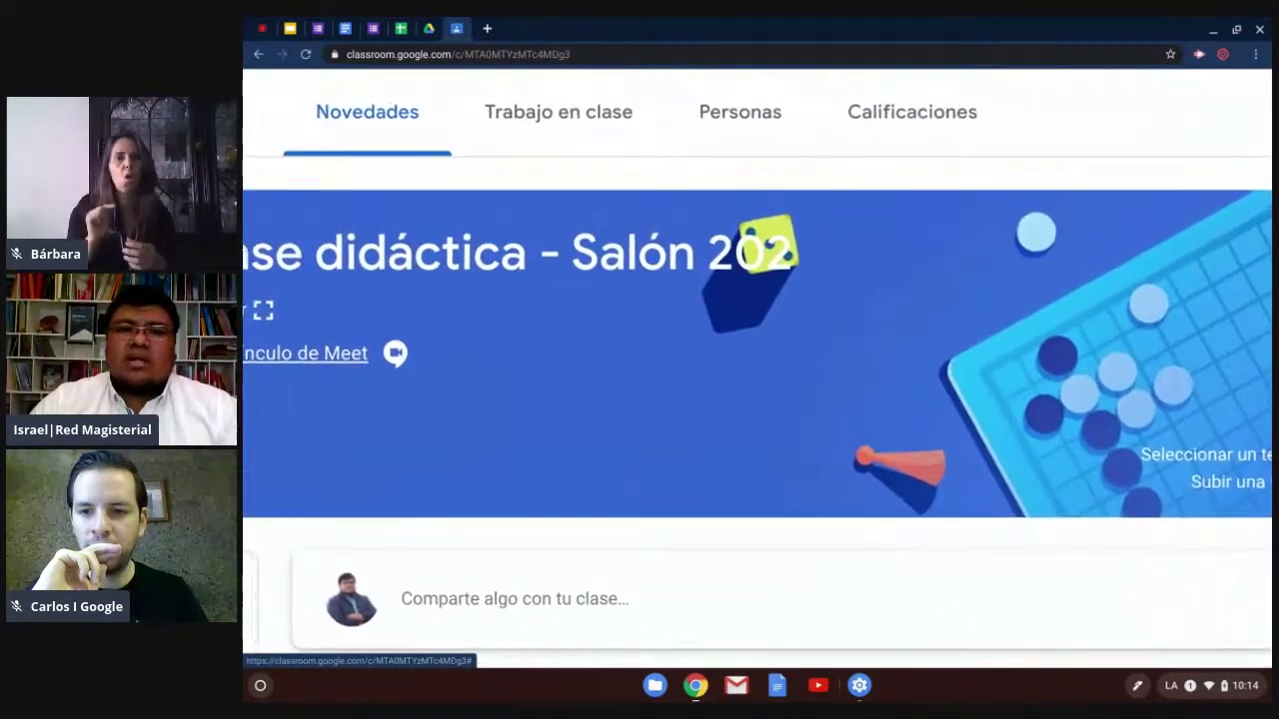
left_click(563, 116)
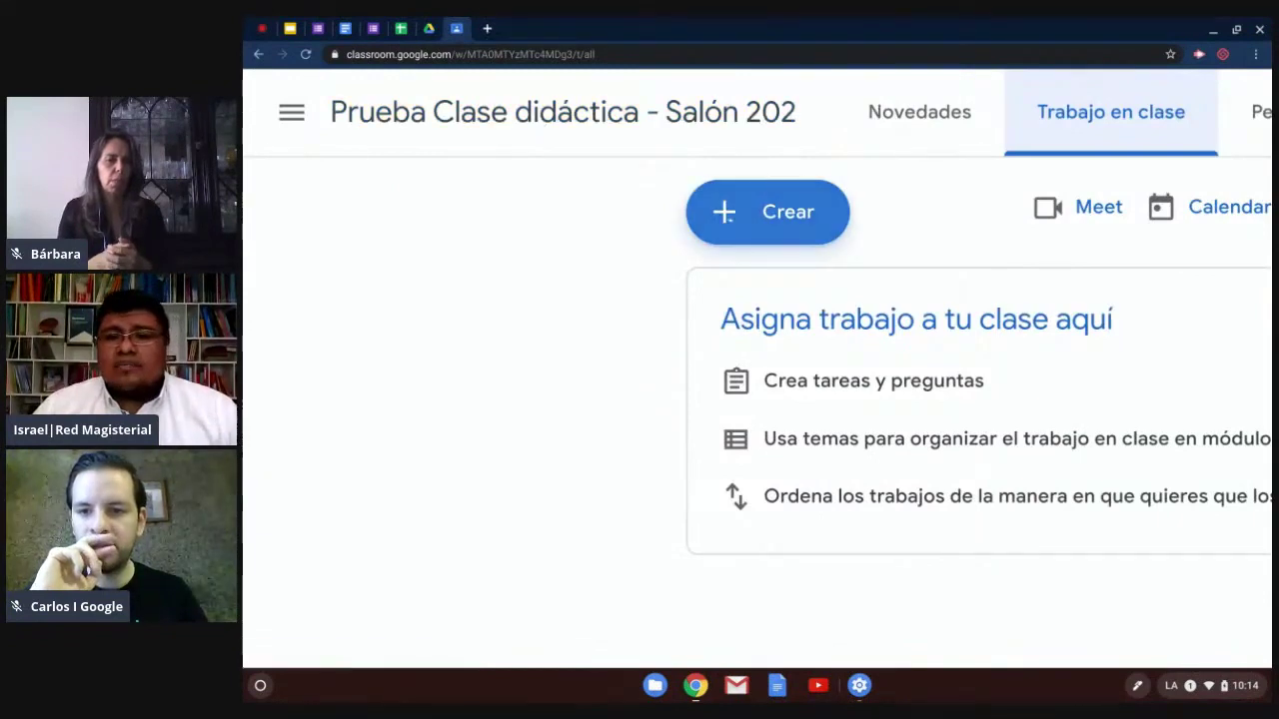
left_click(767, 211)
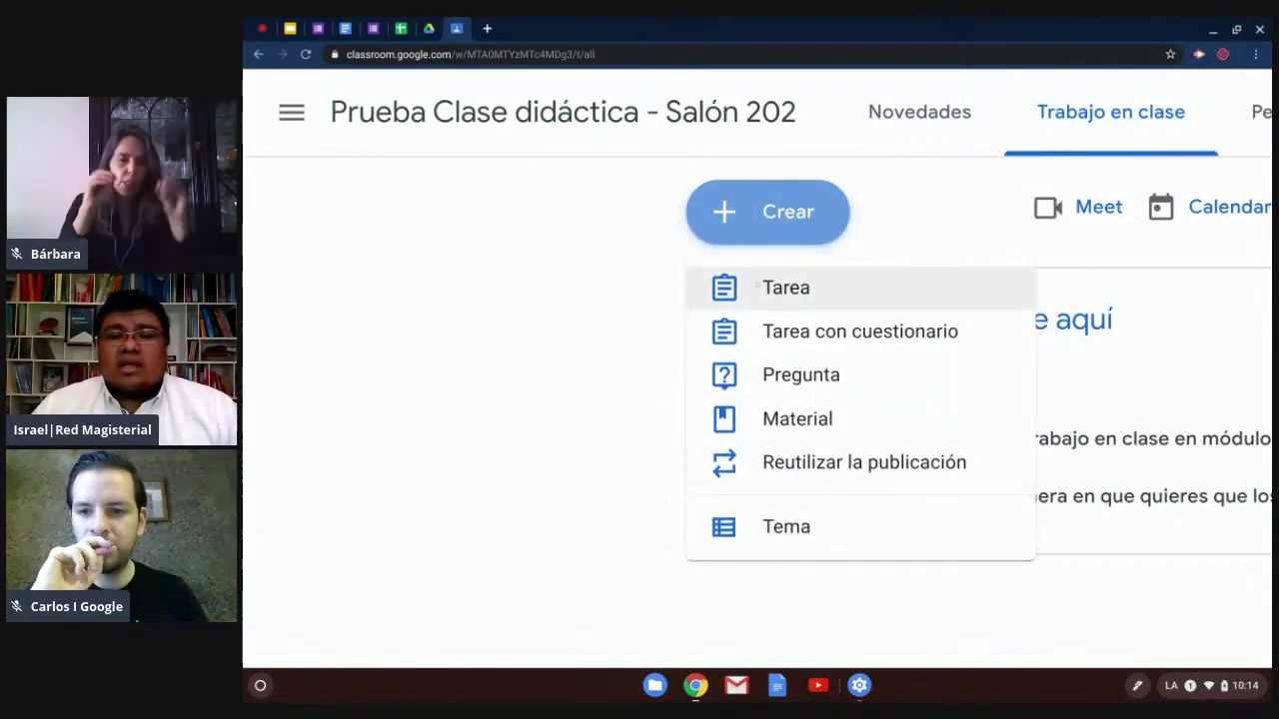
left_click(758, 286)
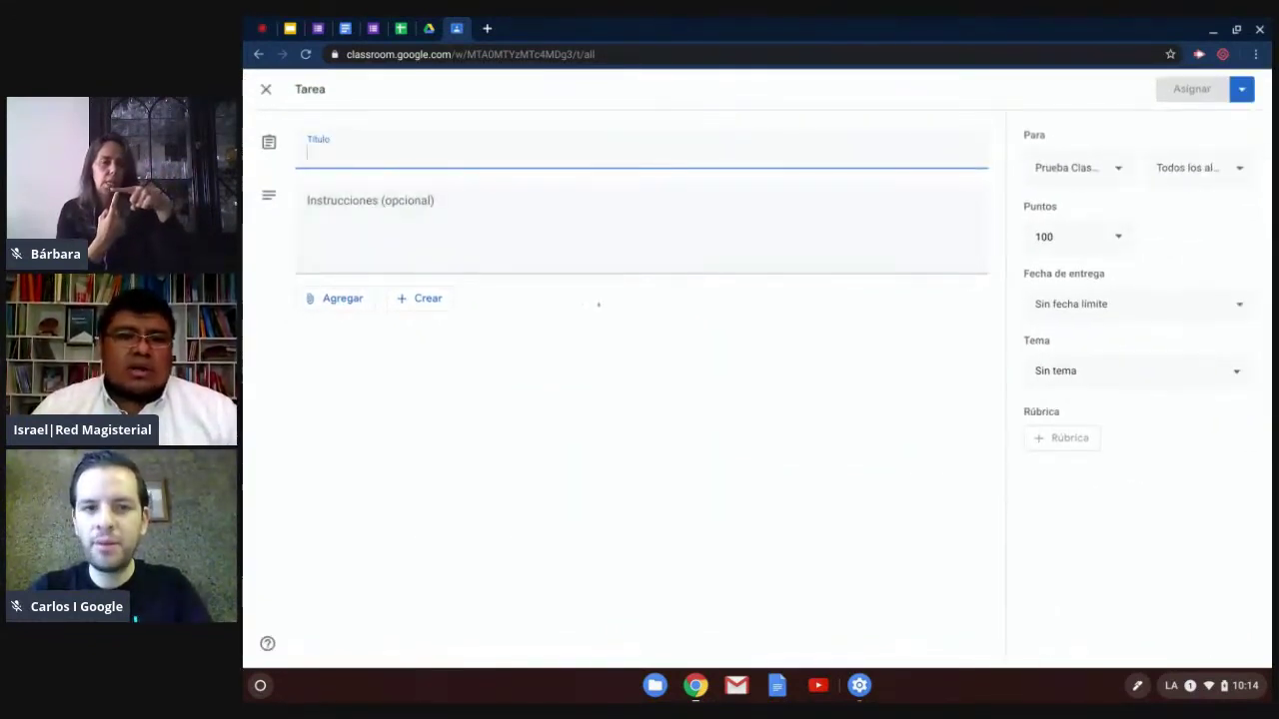
left_click(307, 205)
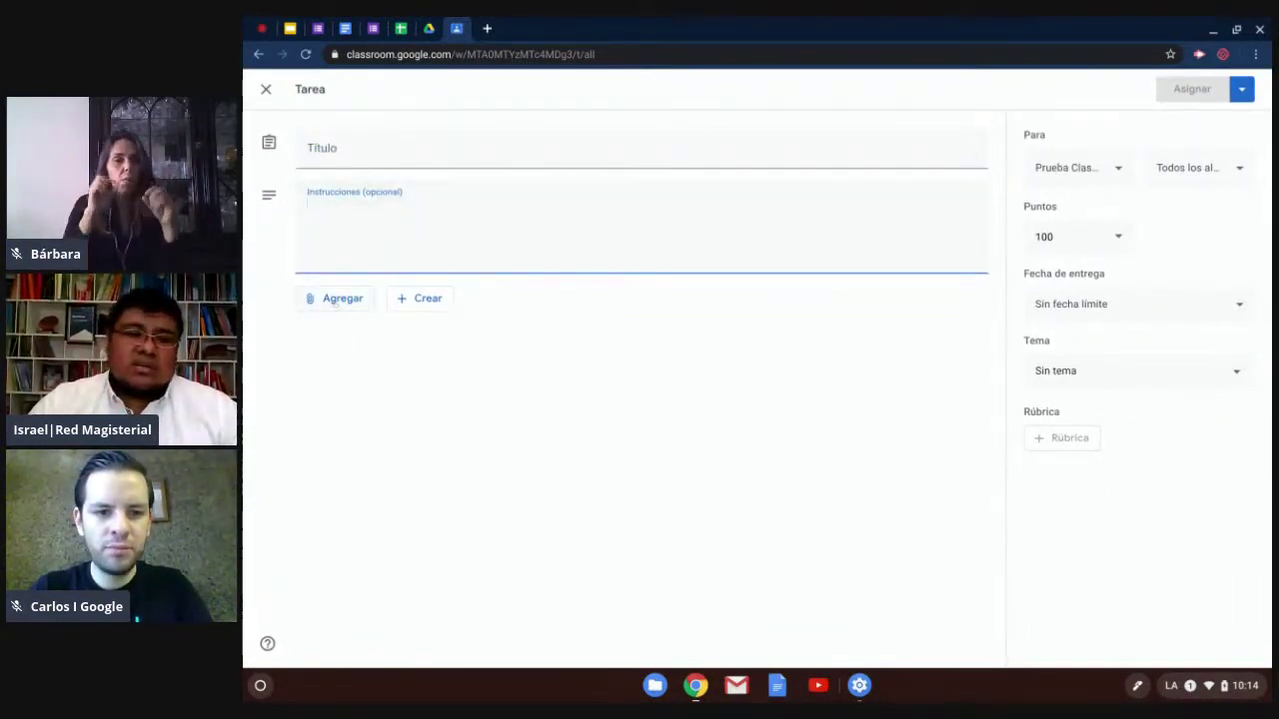
Step: Attach the Google Forms file Cuestionario 1 from Mi unidad in Google Drive to the assignment
scroll(338, 300, "up", 5)
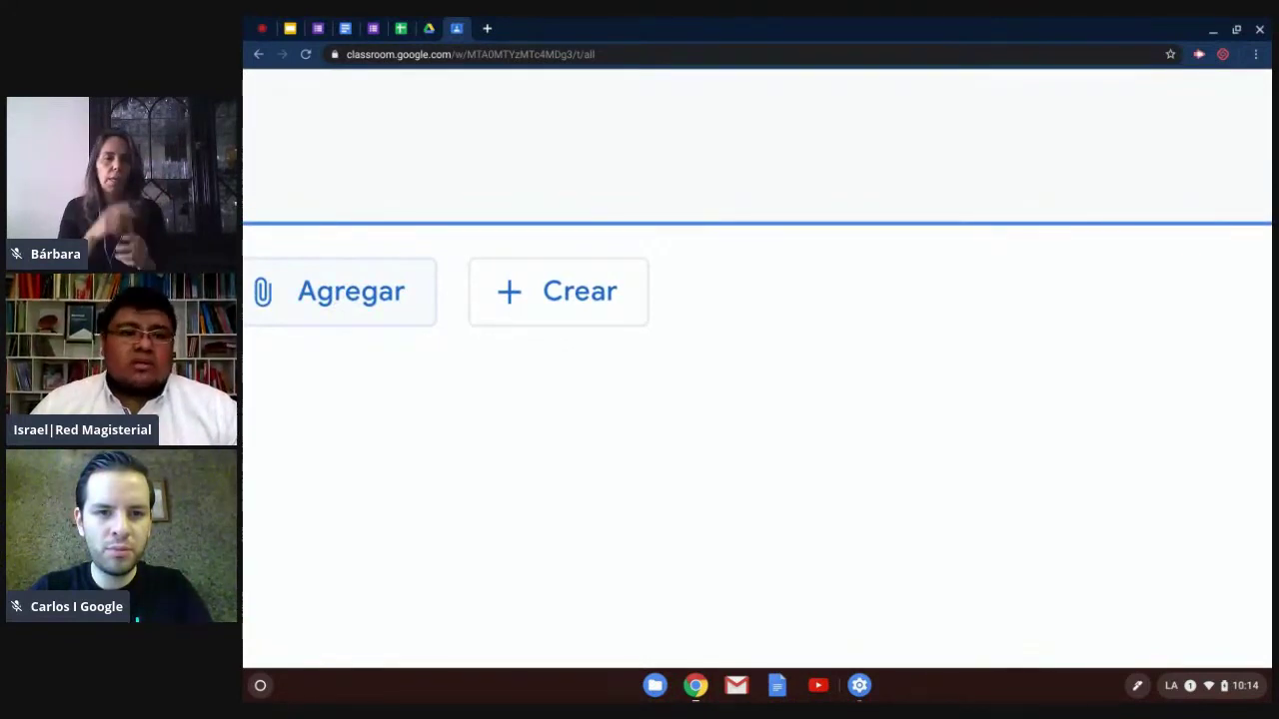
left_click(344, 291)
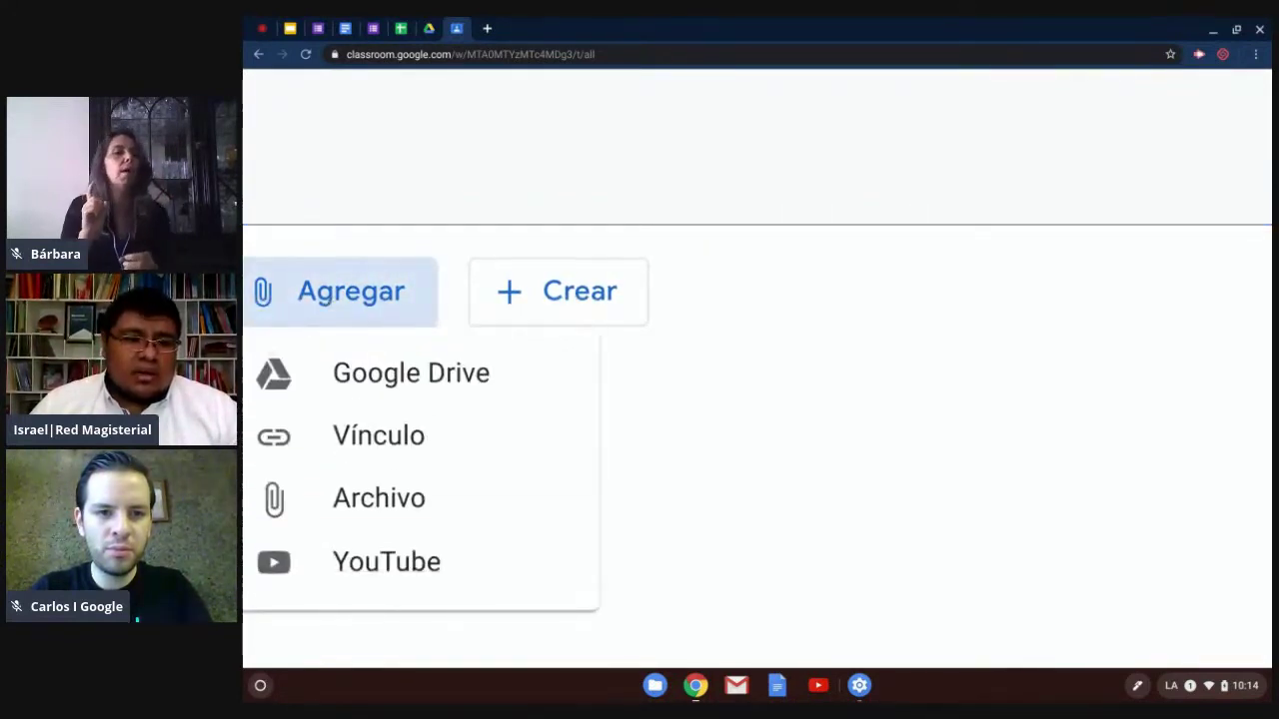
left_click(355, 386)
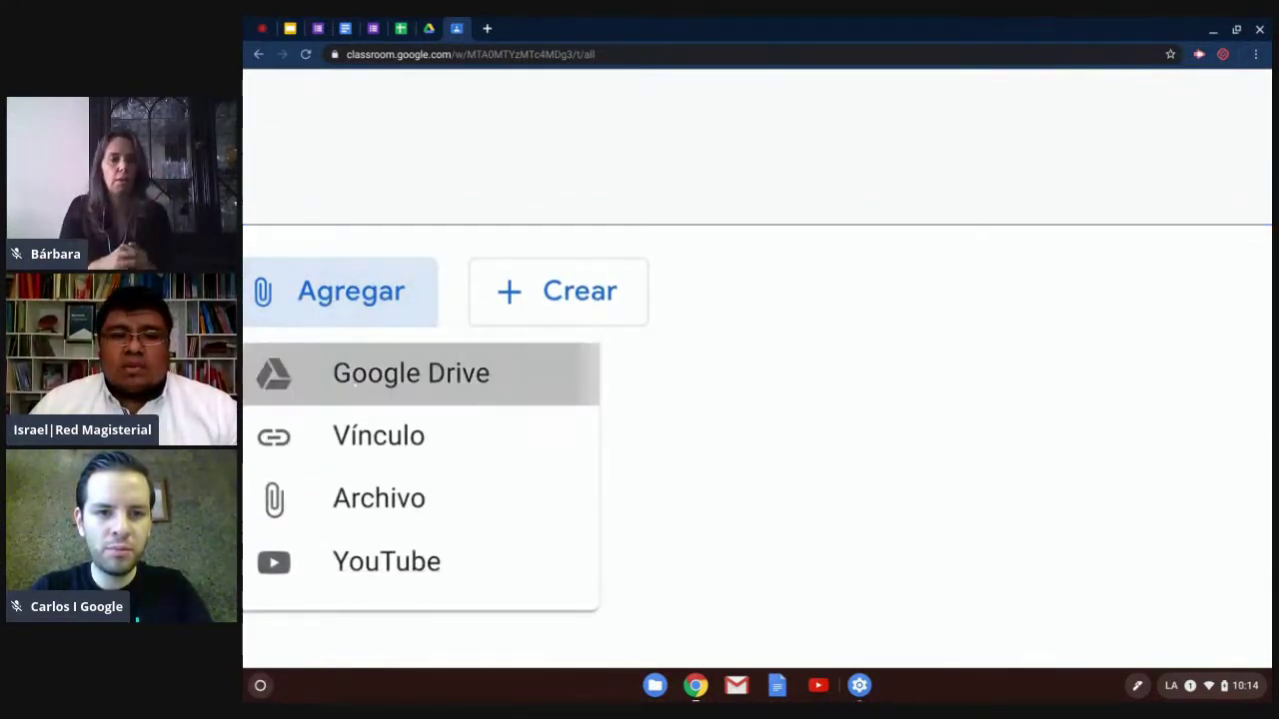
scroll(733, 491, "down", 3)
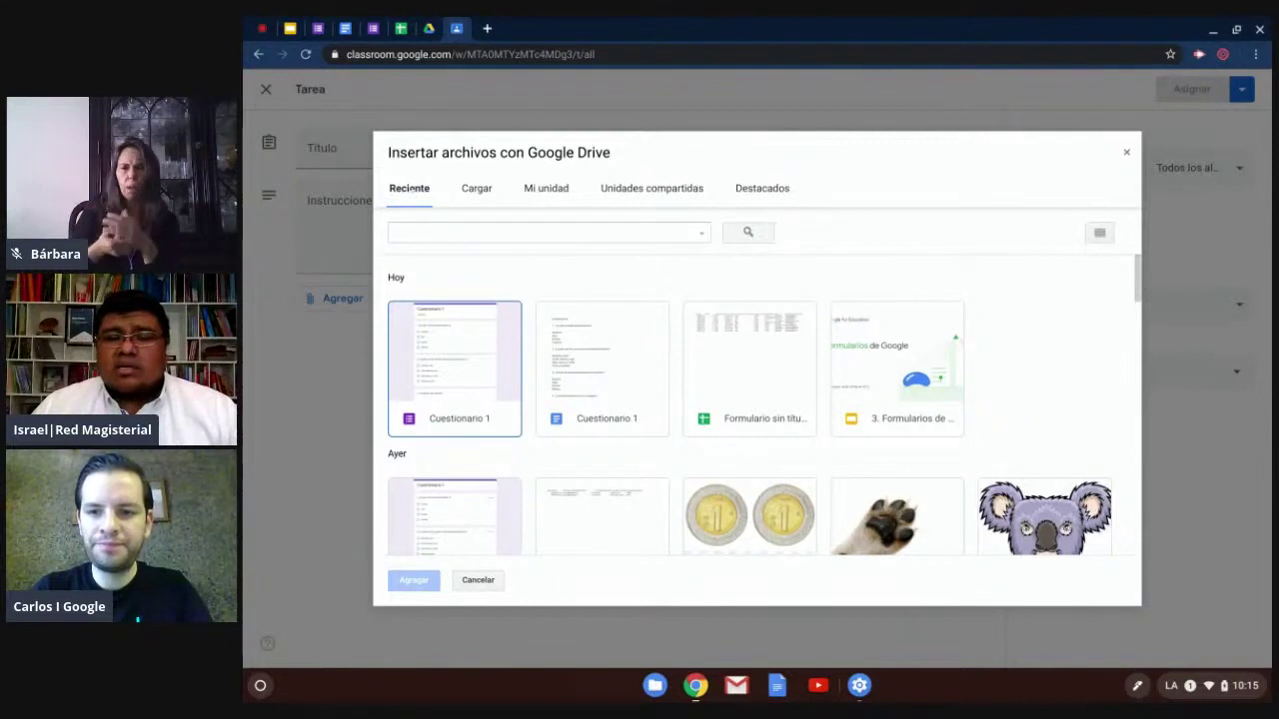
left_click(545, 188)
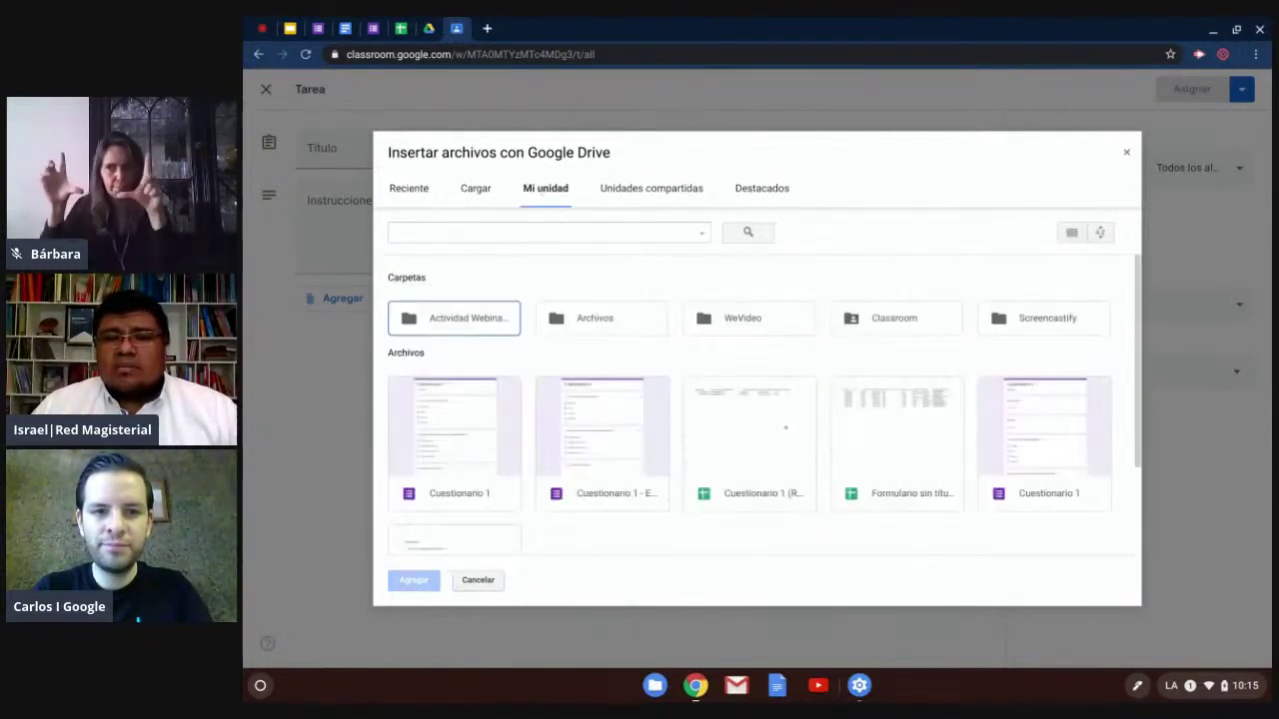
left_click(467, 444)
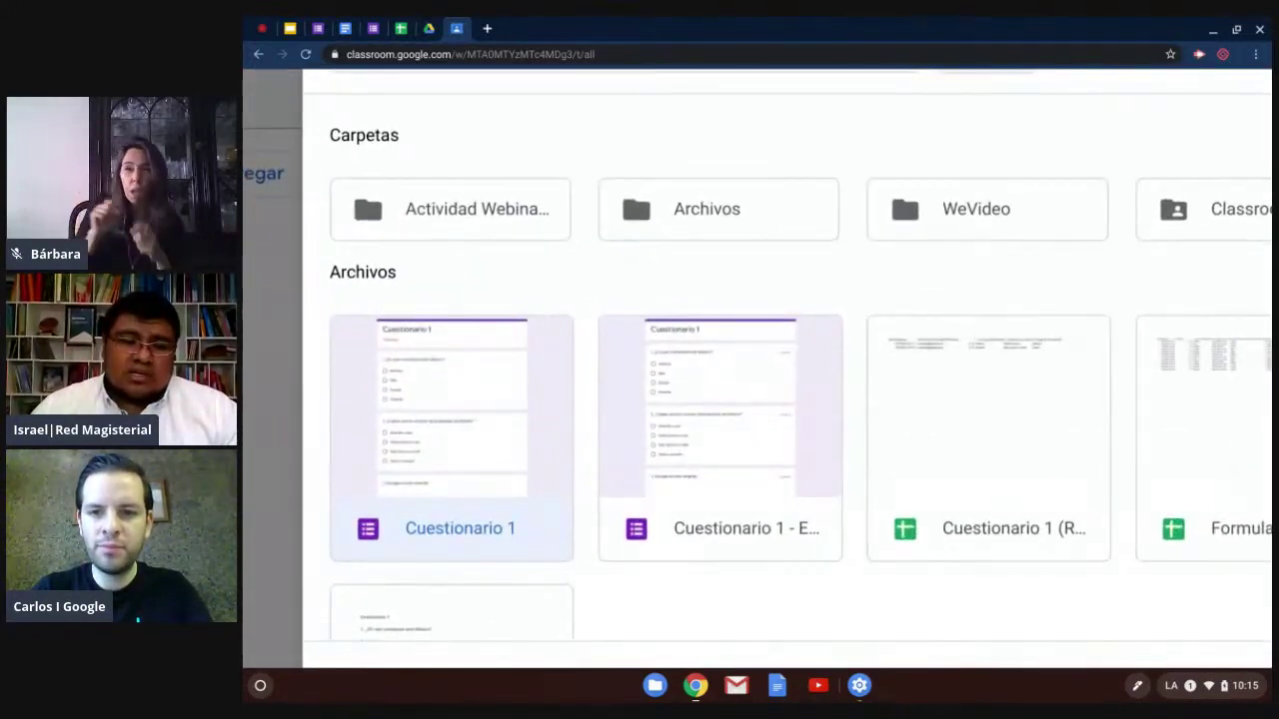
scroll(786, 360, "down", 3)
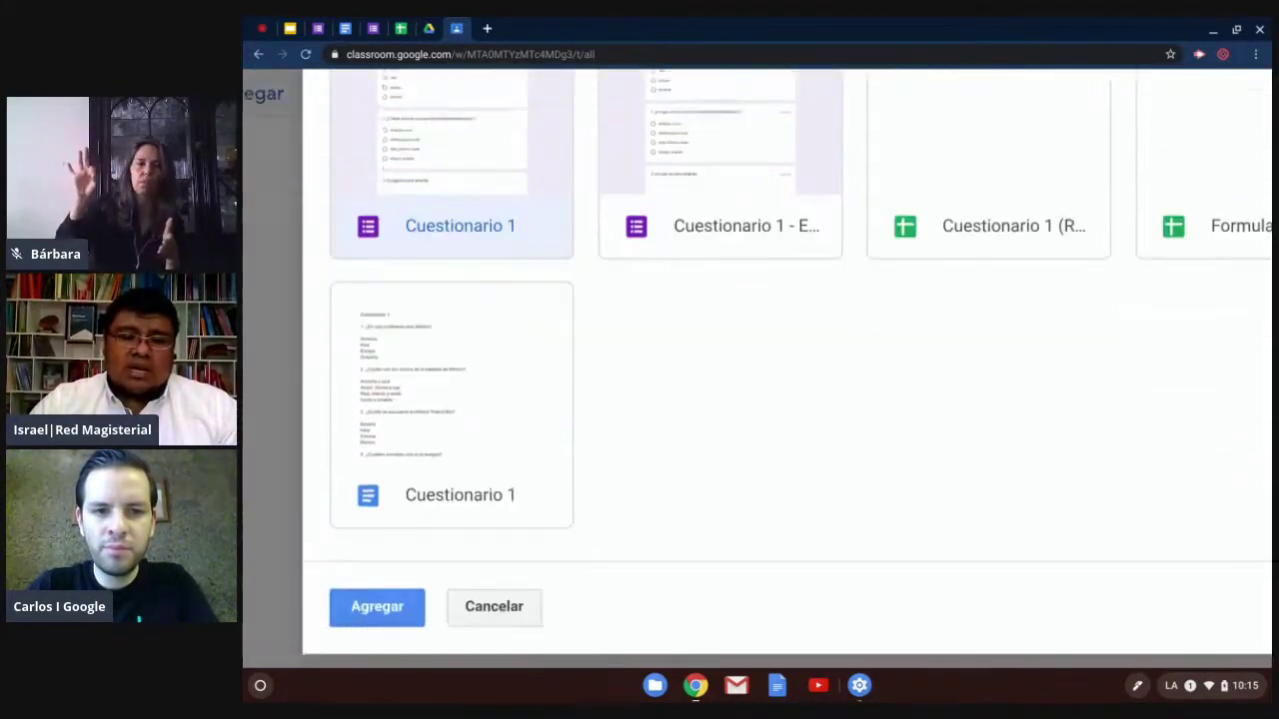
left_click(506, 141)
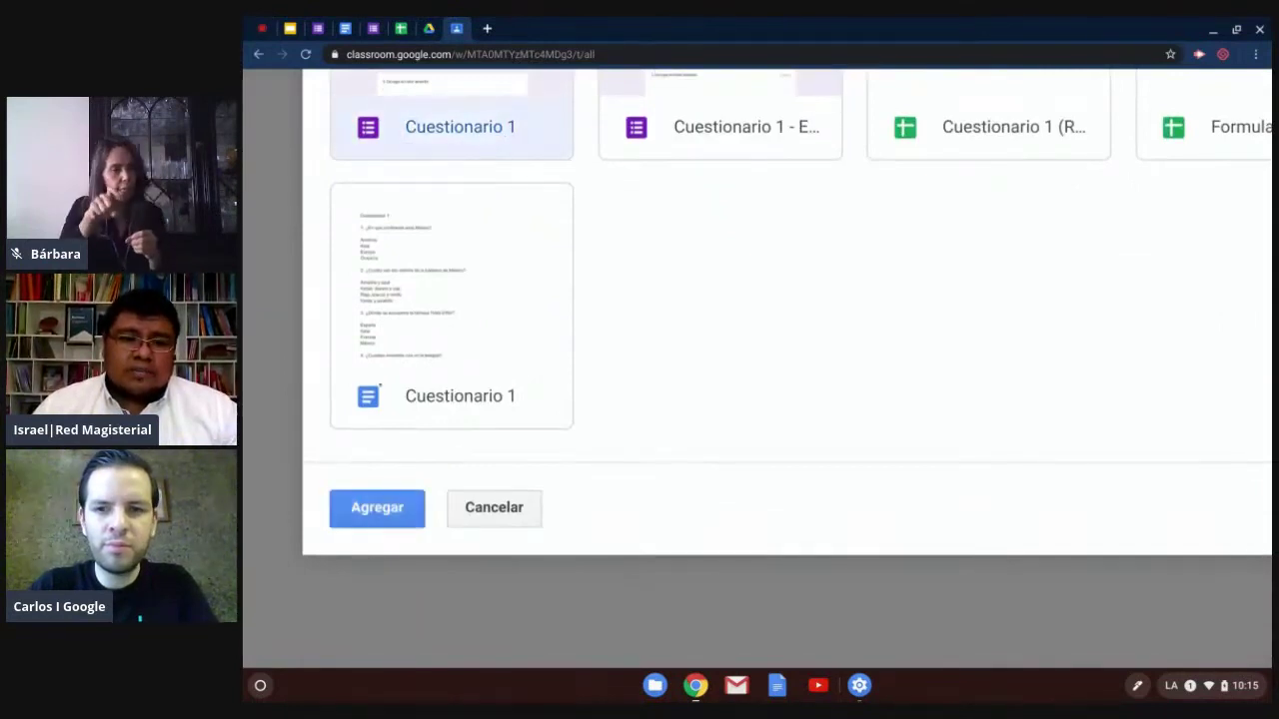
left_click(377, 525)
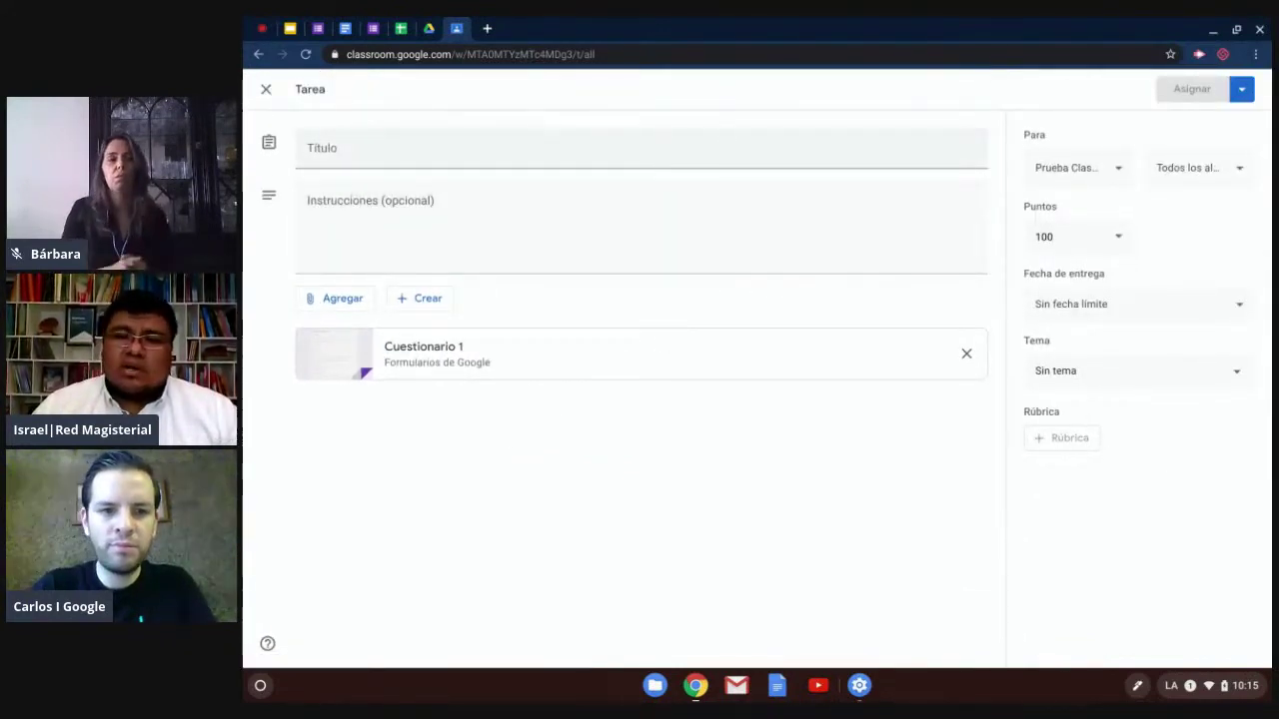
Step: Title the assignment "Cuestionario", correcting the misspelling, and put the cursor in the optional instructions
left_click(307, 151)
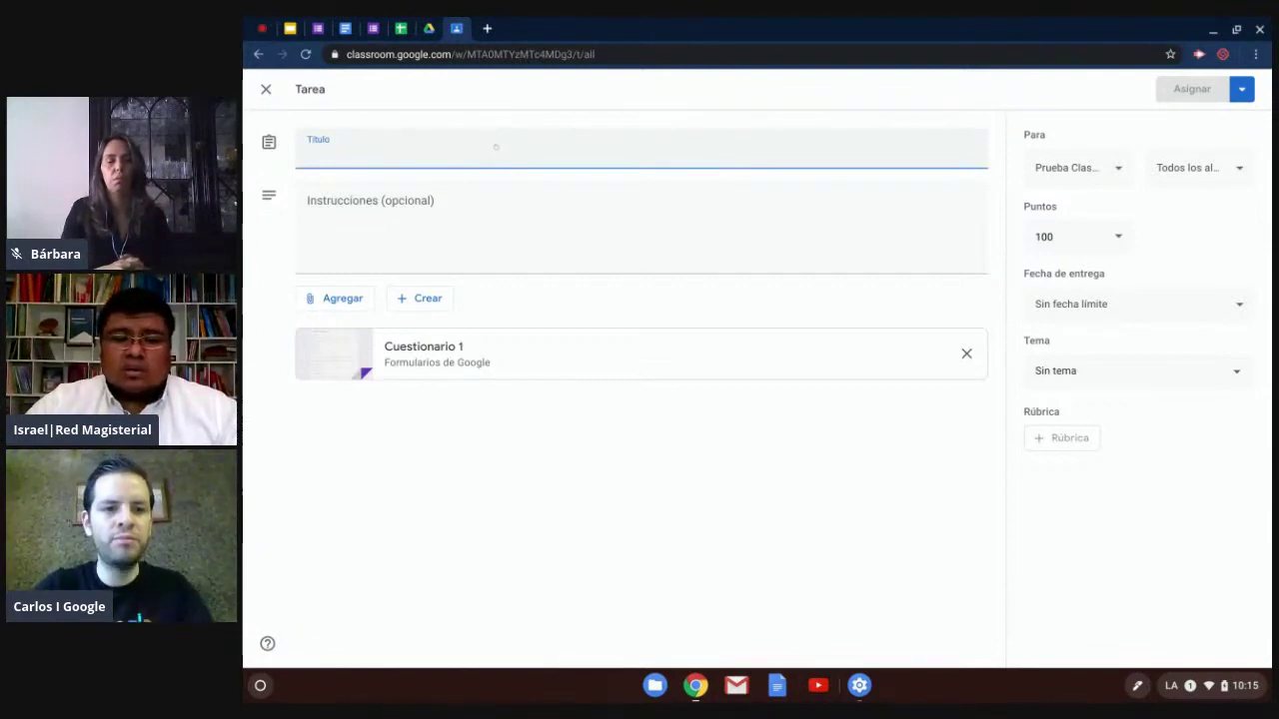
type("Cuenstionario")
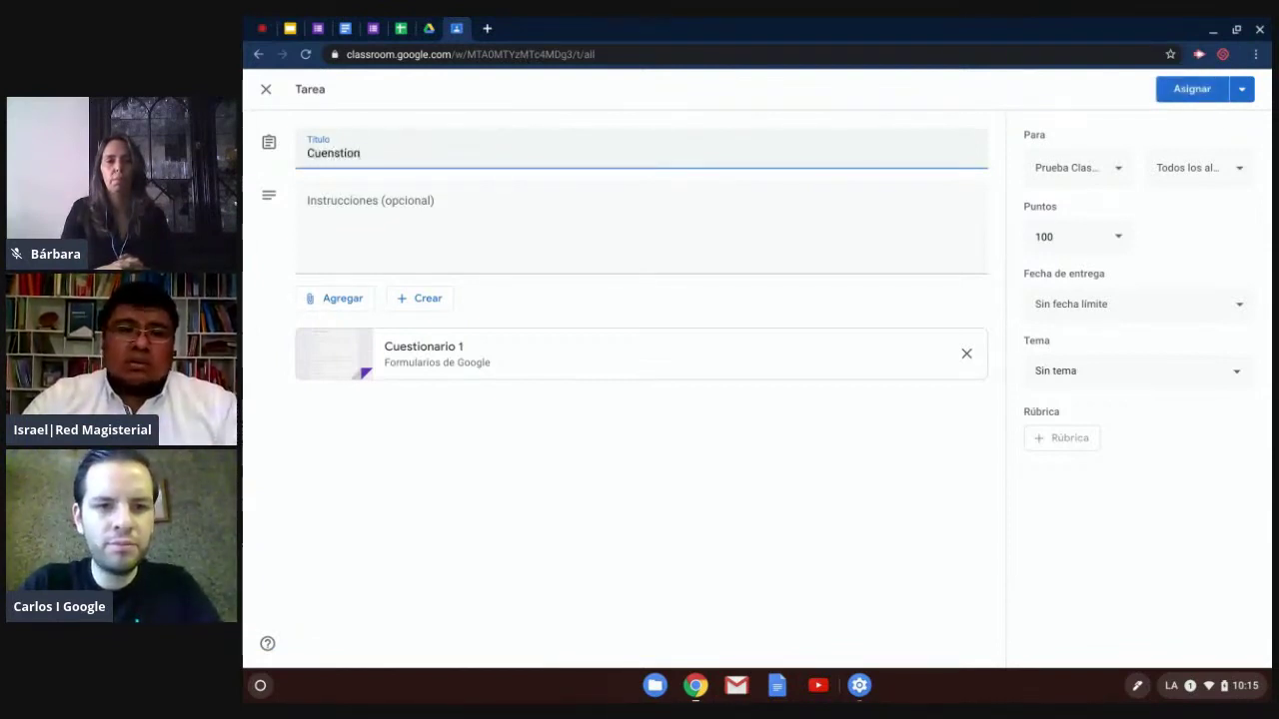
left_click(370, 205)
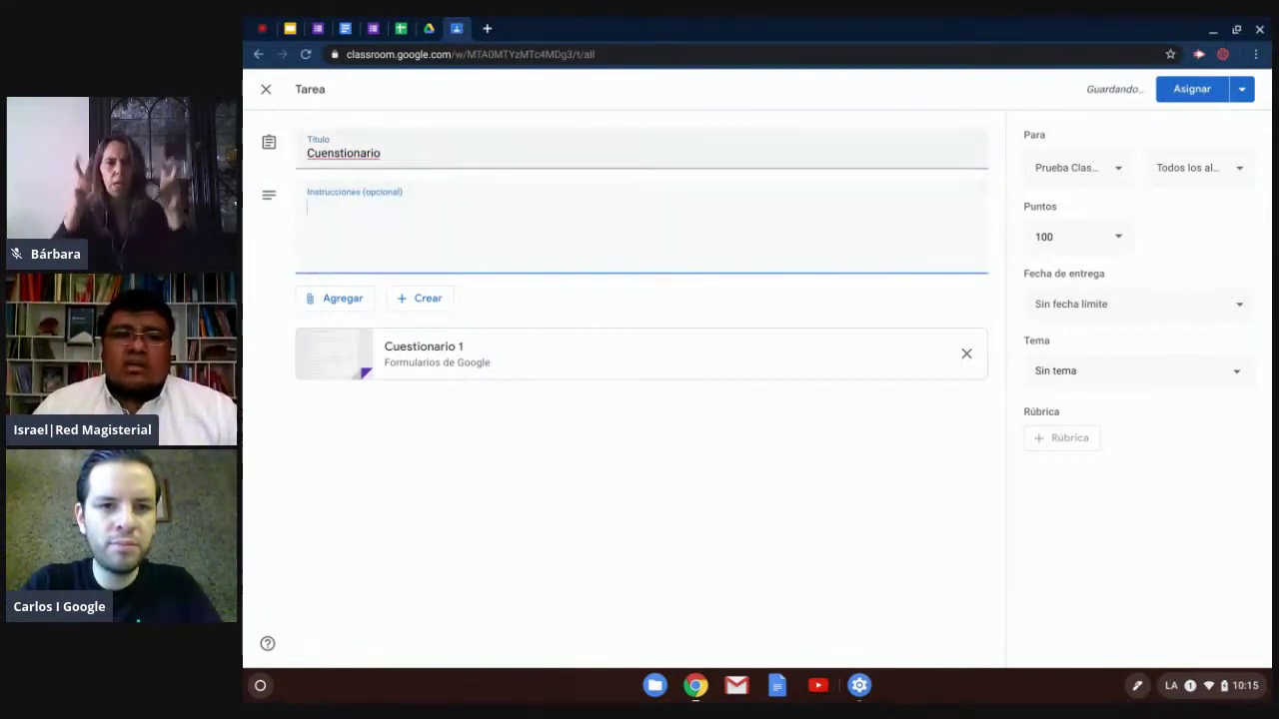
key("shift+Tab")
left_click(333, 153)
key("BackSpace")
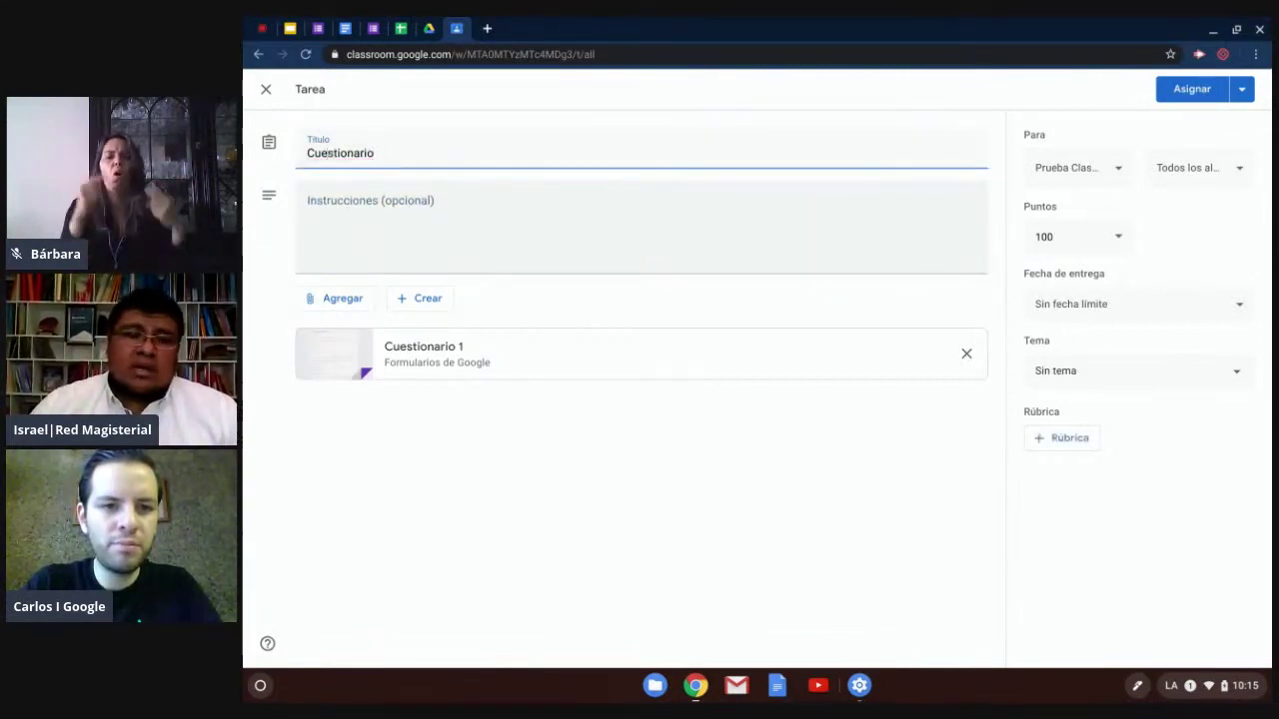
left_click(369, 205)
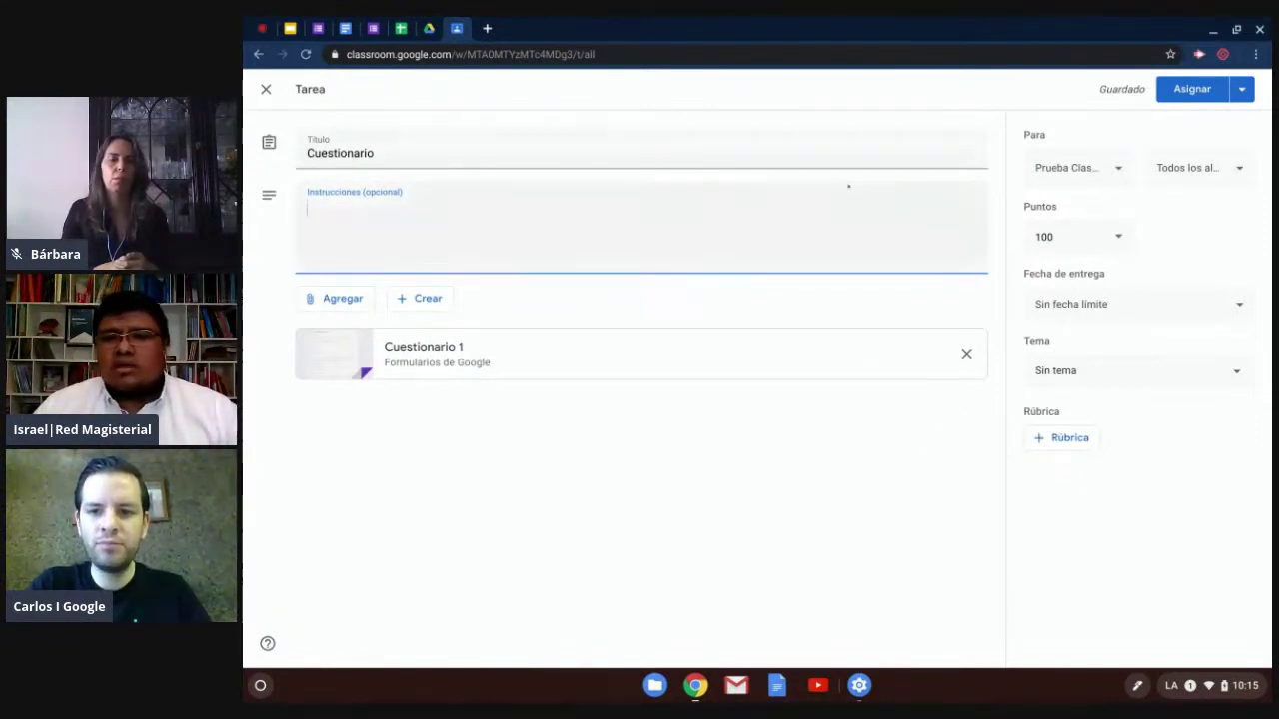
Step: Assign the Cuestionario assignment with its attached form to the class
left_click(1179, 91)
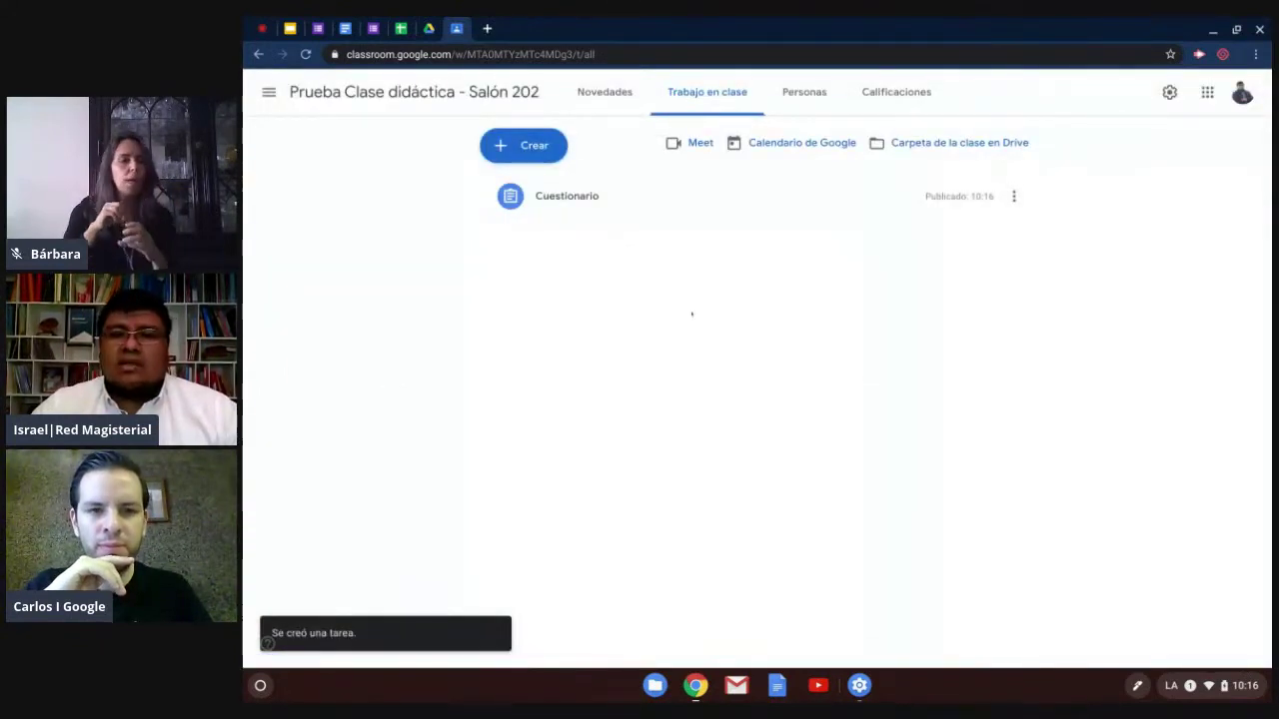
scroll(691, 314, "up", 2)
scroll(645, 302, "up", 1)
scroll(644, 303, "down", 2)
scroll(644, 303, "down", 2)
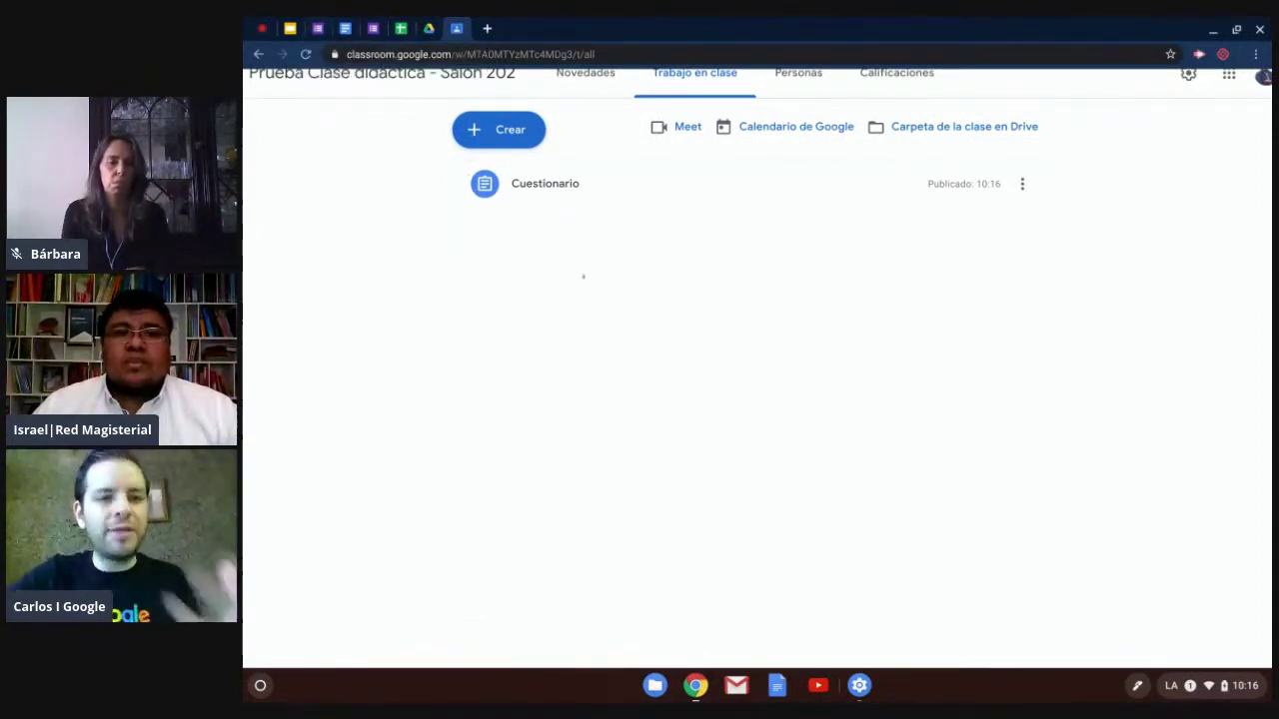
Step: Return to the Cuestionario 1 form and close its sending dialog
left_click(318, 28)
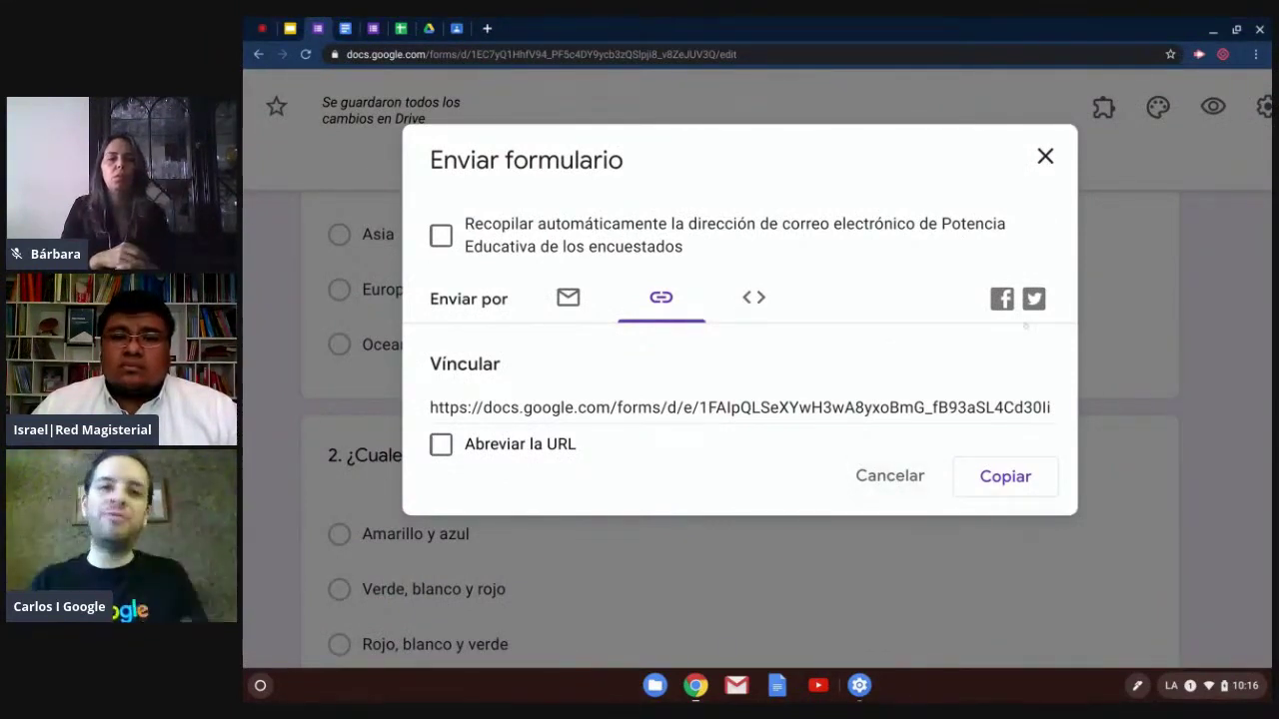
left_click(1045, 157)
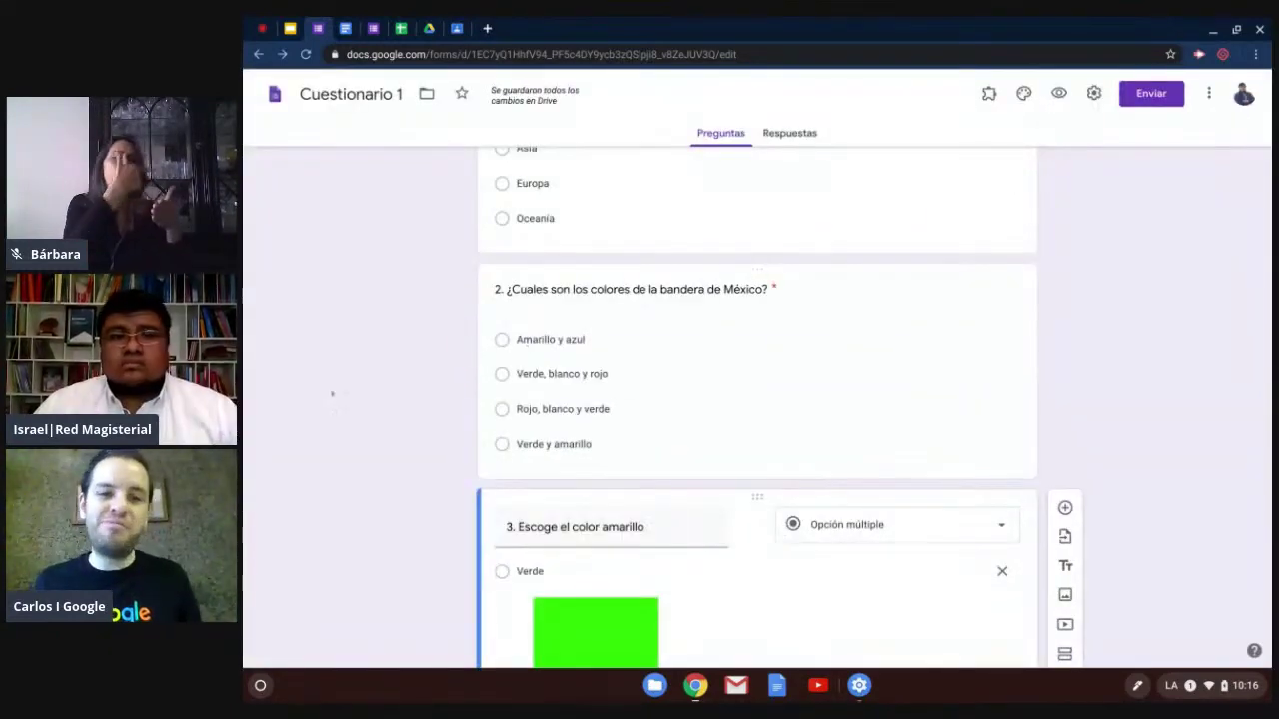
scroll(294, 393, "down", 1)
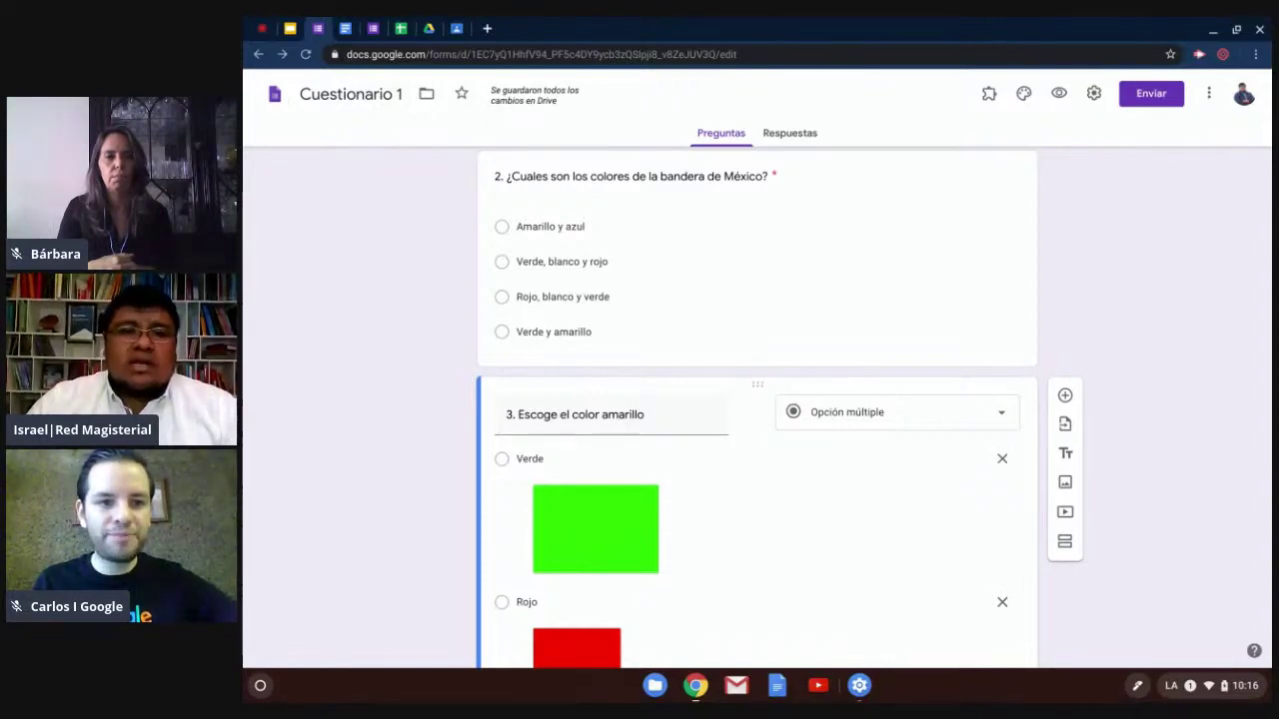
Step: Examine the form header's saving status and the notice about automatic saving in Drive at a larger size
key("ctrl+plus")
key("ctrl+plus")
key("ctrl+plus")
key("ctrl+plus")
key("ctrl+plus")
key("ctrl+plus")
scroll(756, 399, "up", 2)
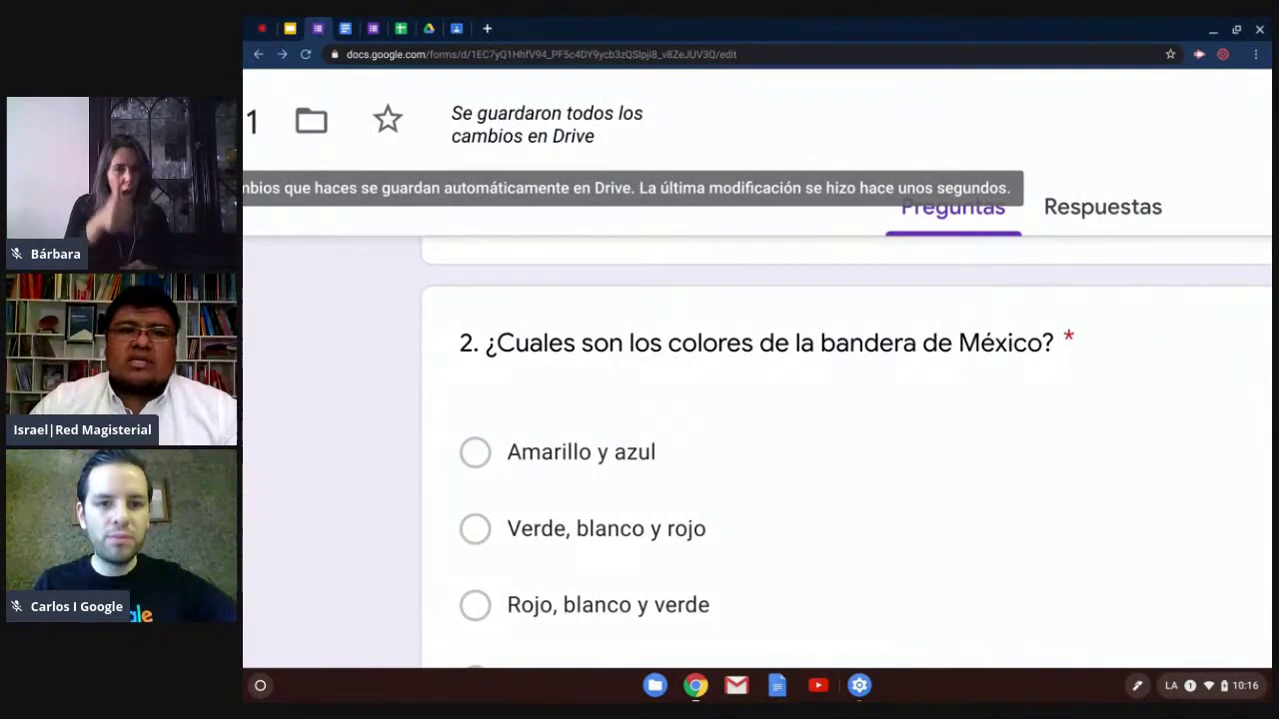
key("ctrl+plus")
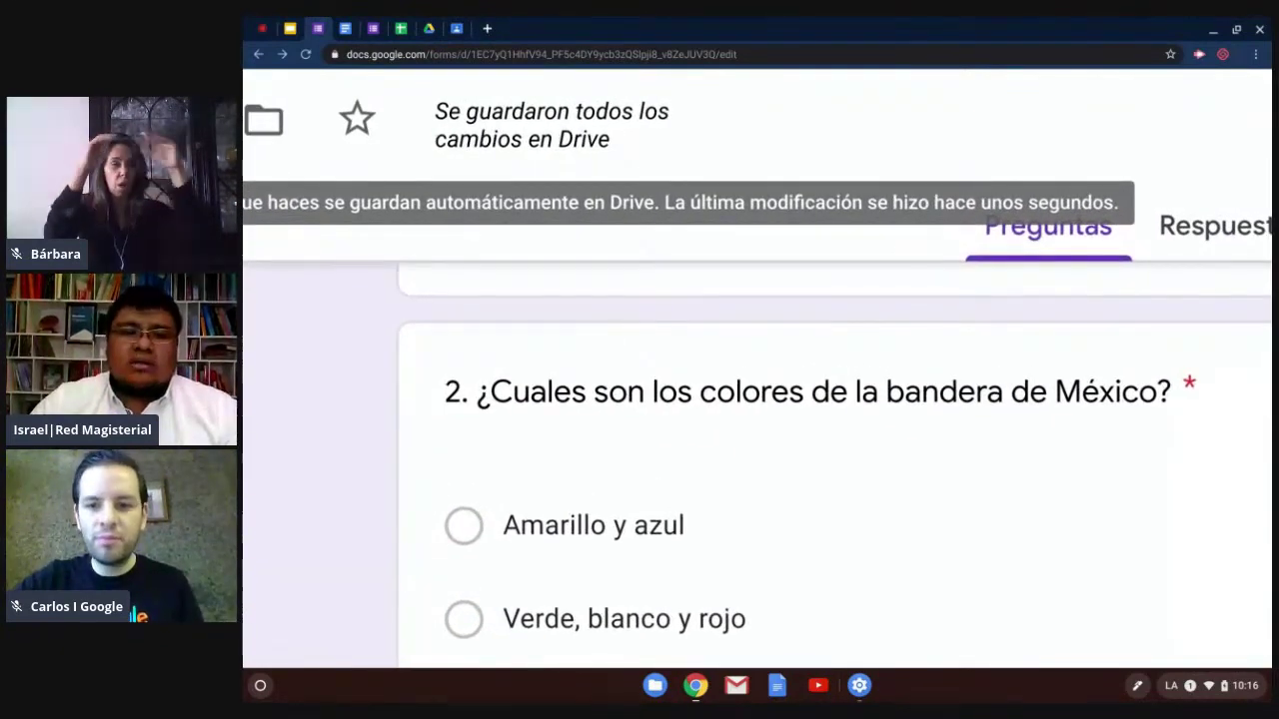
key("ctrl+0")
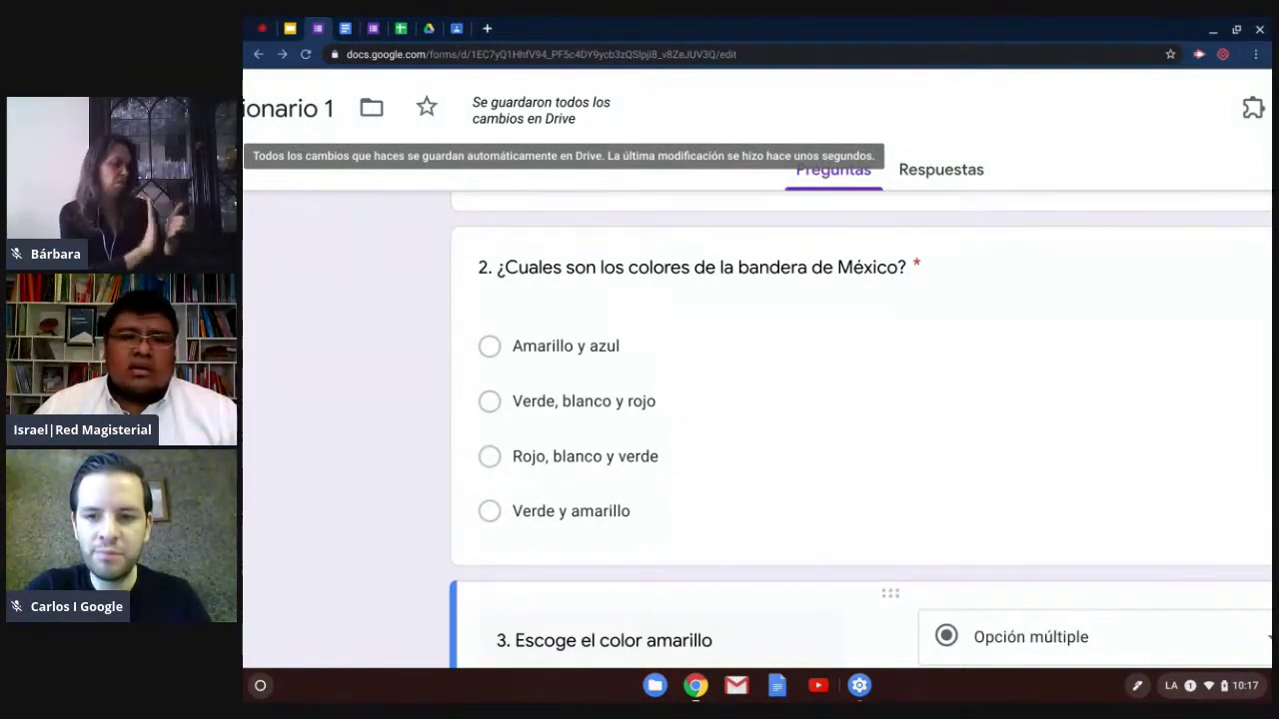
Step: Check the saved Cuestionario 1 form by opening it from Mi unidad in Google Drive, close it and return to the original form
left_click(429, 28)
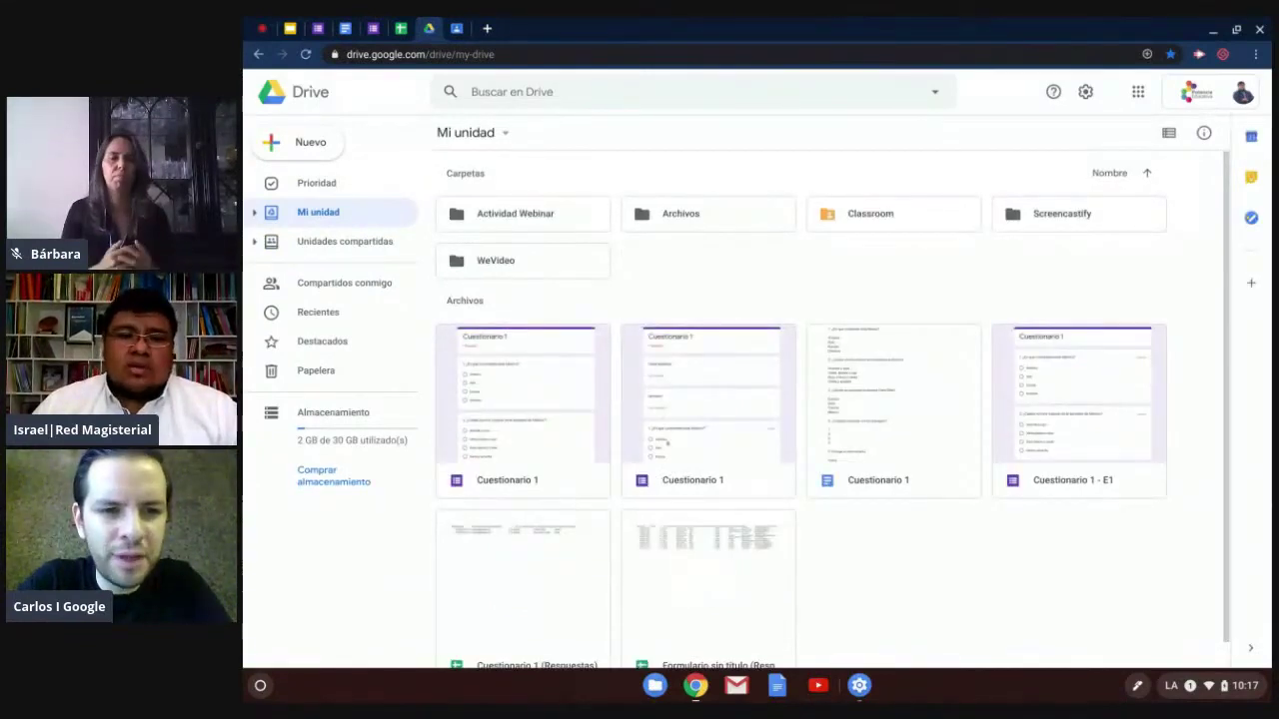
double_click(551, 408)
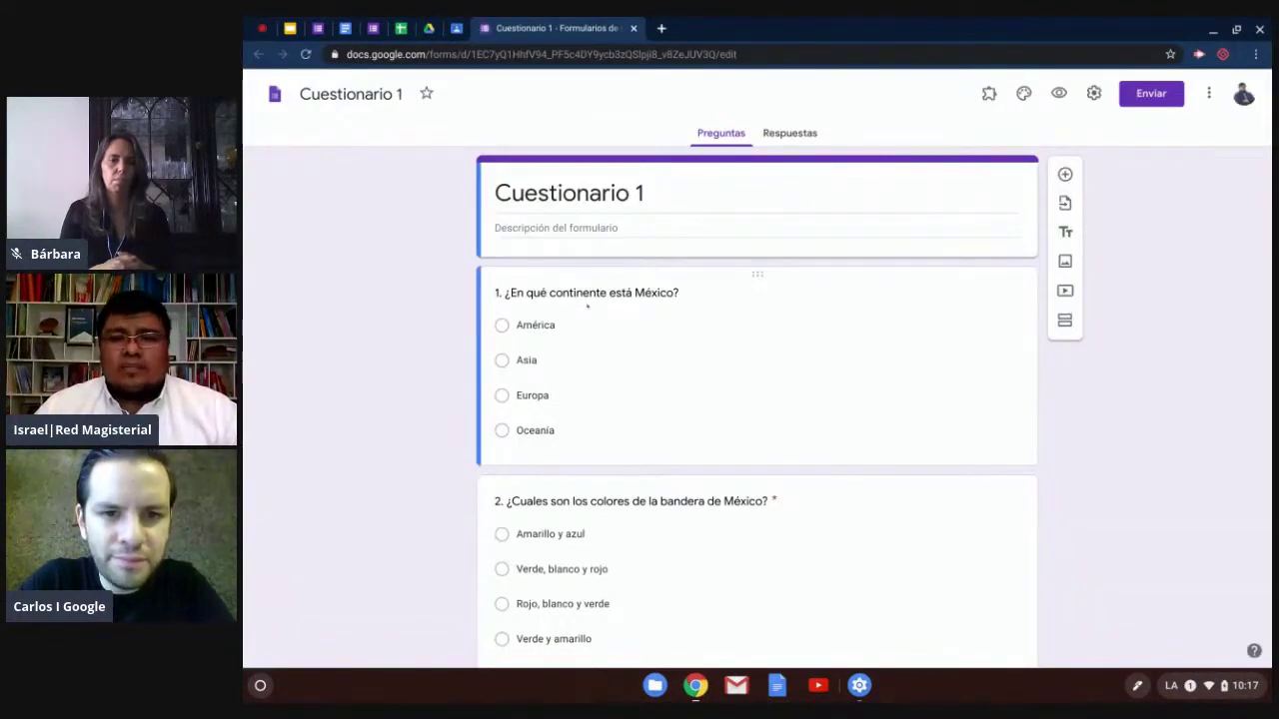
scroll(390, 422, "down", 3)
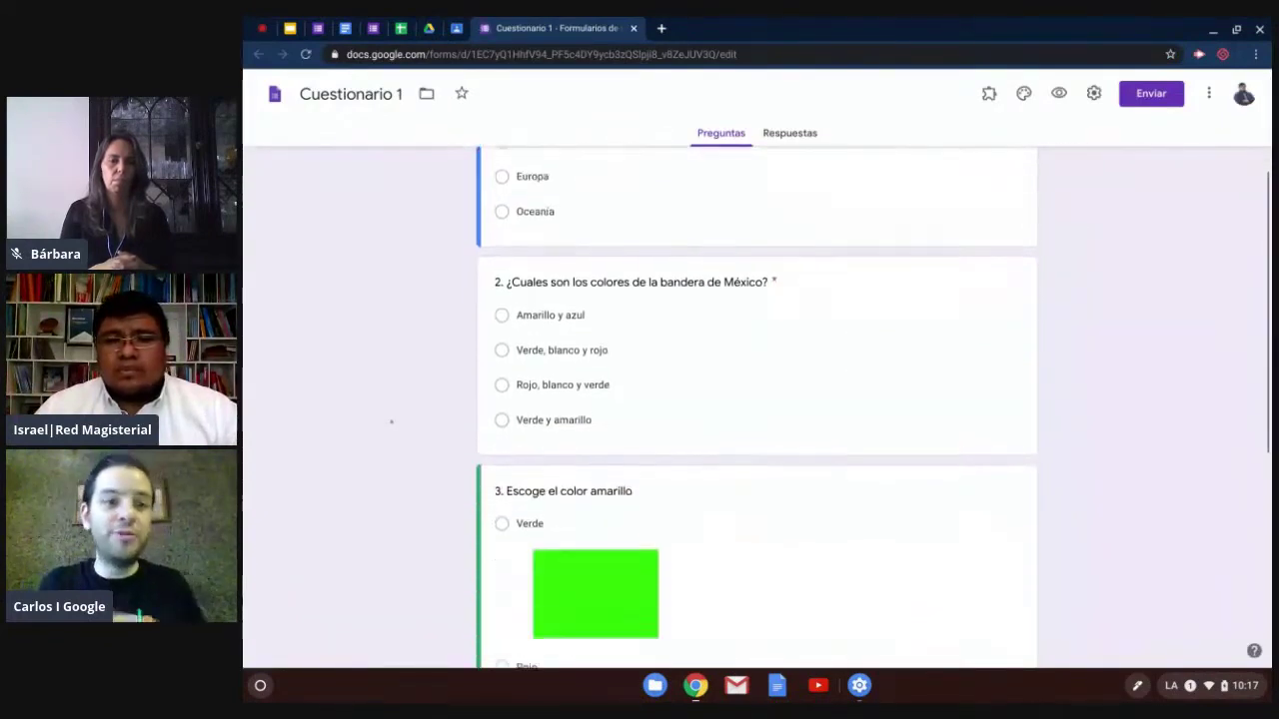
left_click(632, 28)
left_click(318, 28)
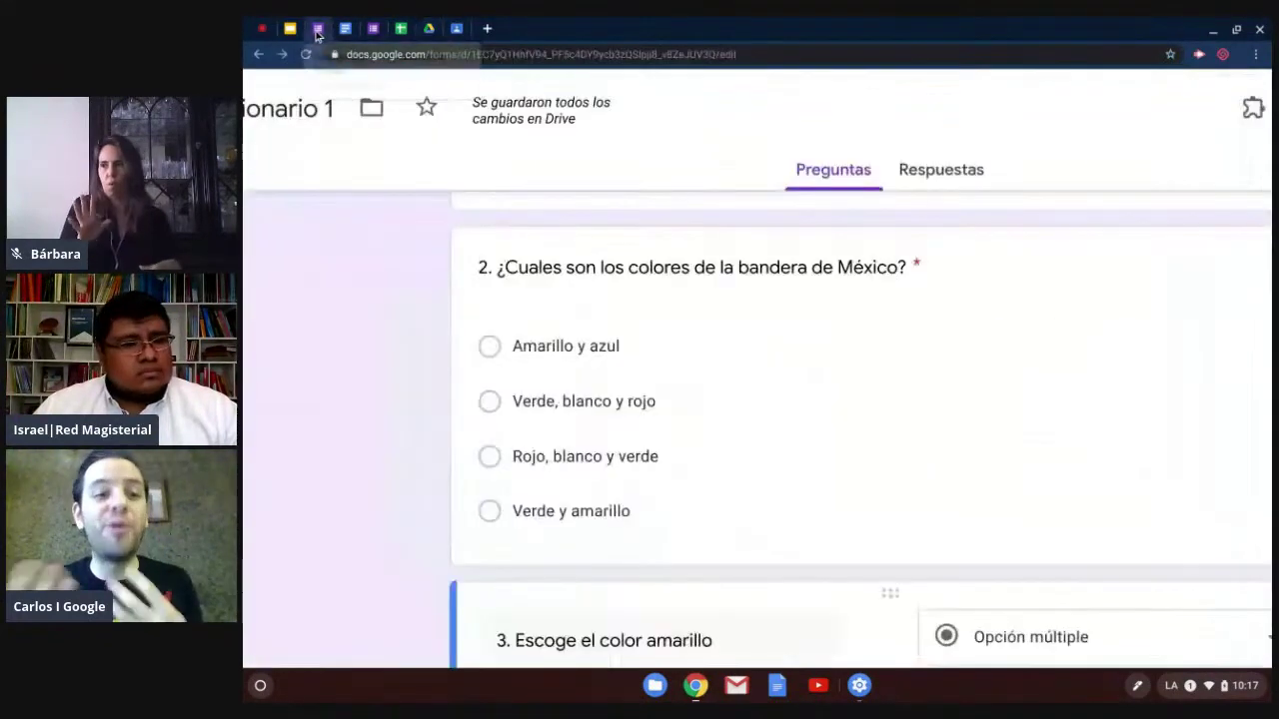
key("ctrl+minus")
key("ctrl+minus")
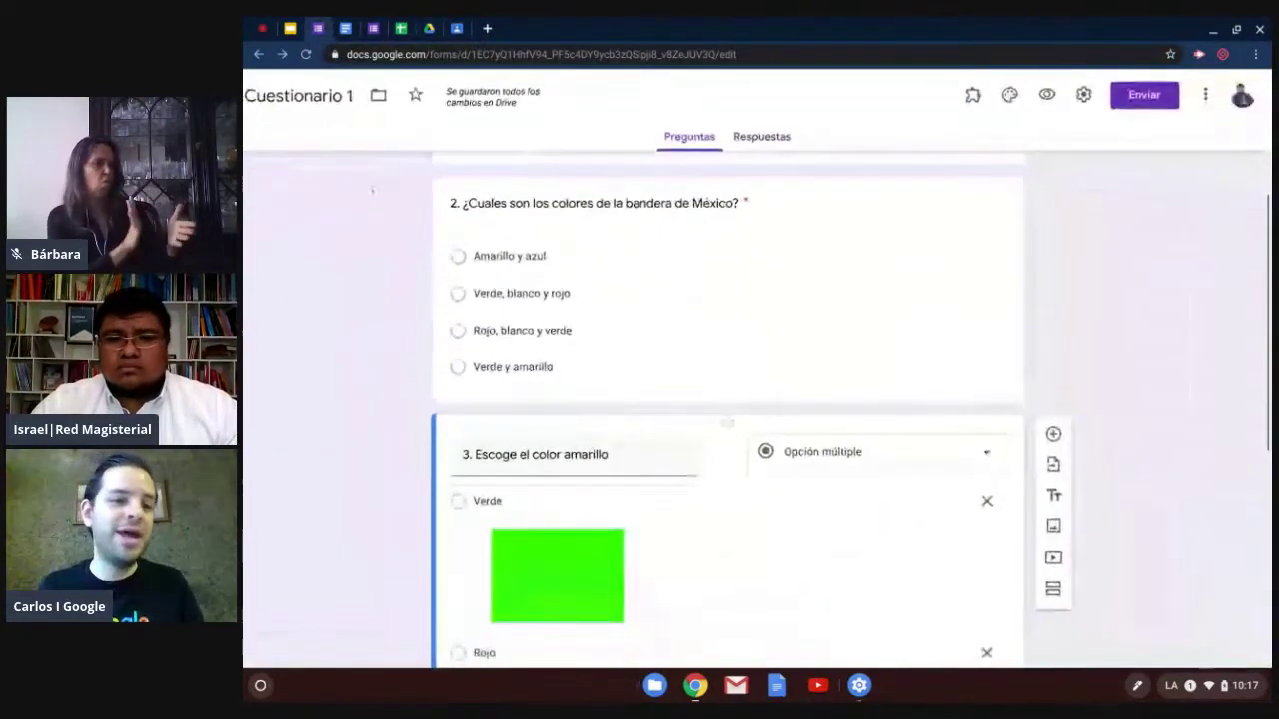
key("ctrl+plus")
key("ctrl+plus")
key("ctrl+minus")
key("ctrl+plus")
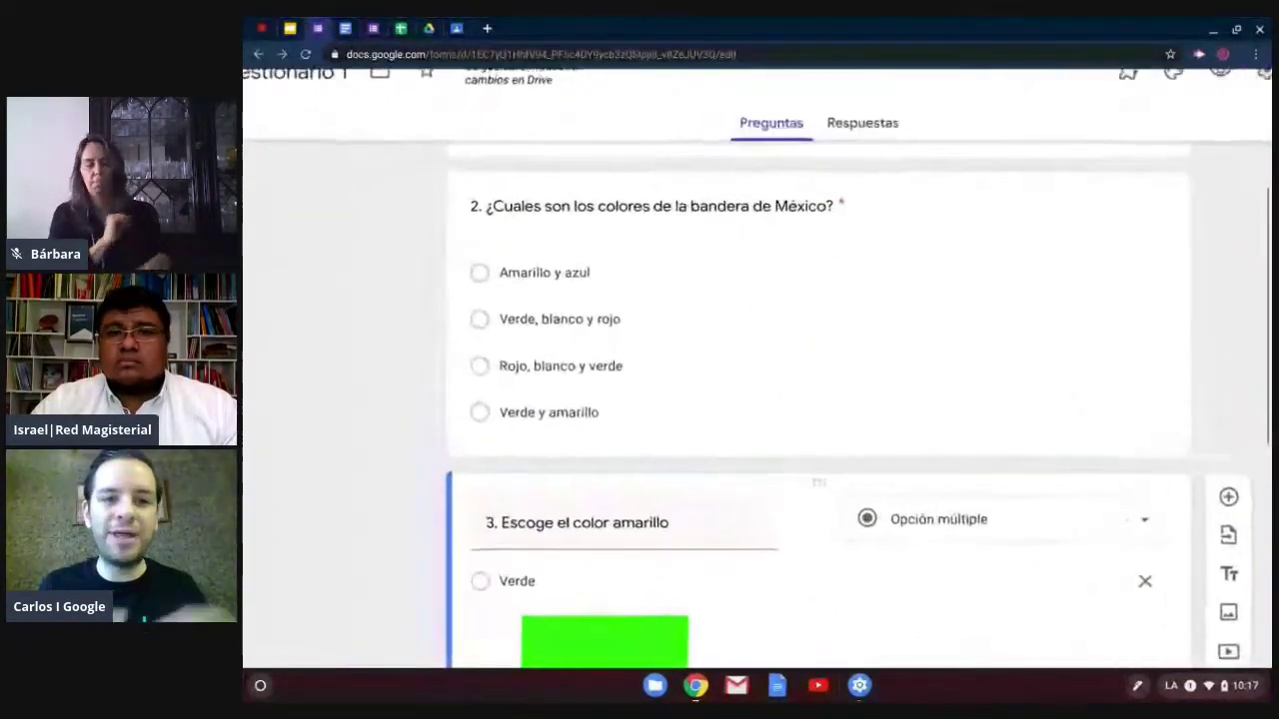
key("ctrl+plus")
scroll(756, 370, "right", 5)
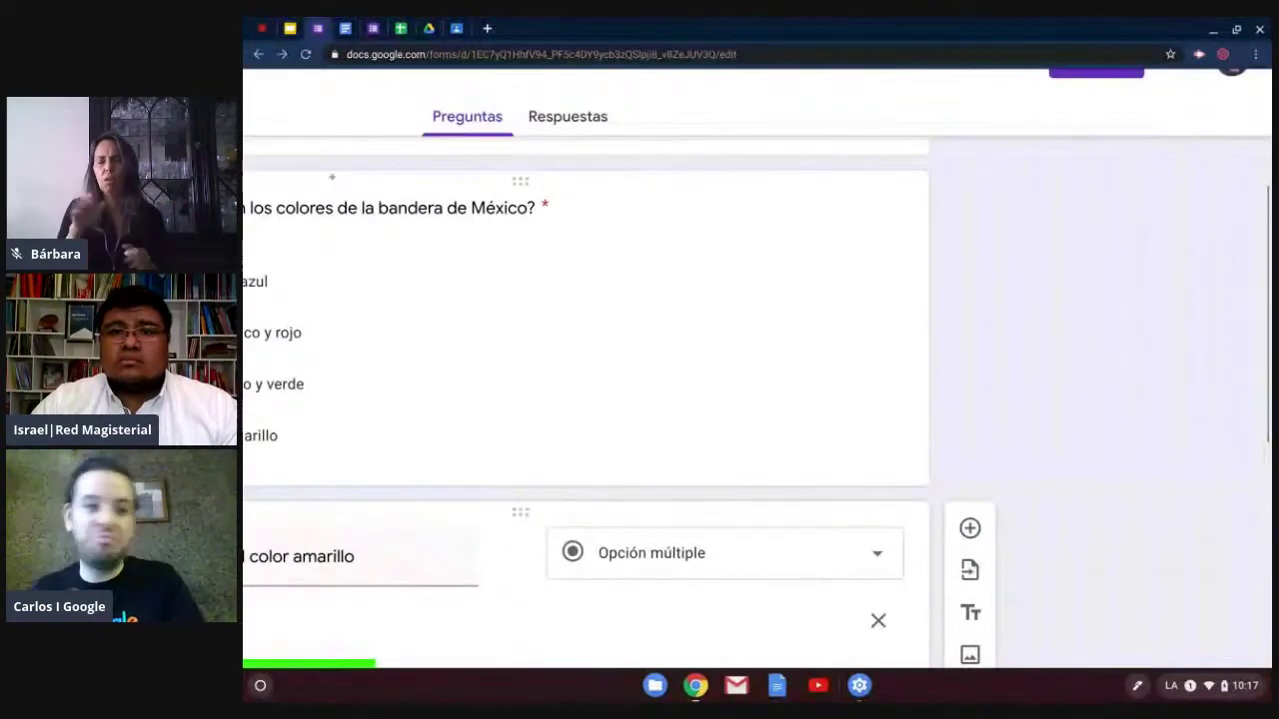
key("ctrl+minus")
key("ctrl+minus")
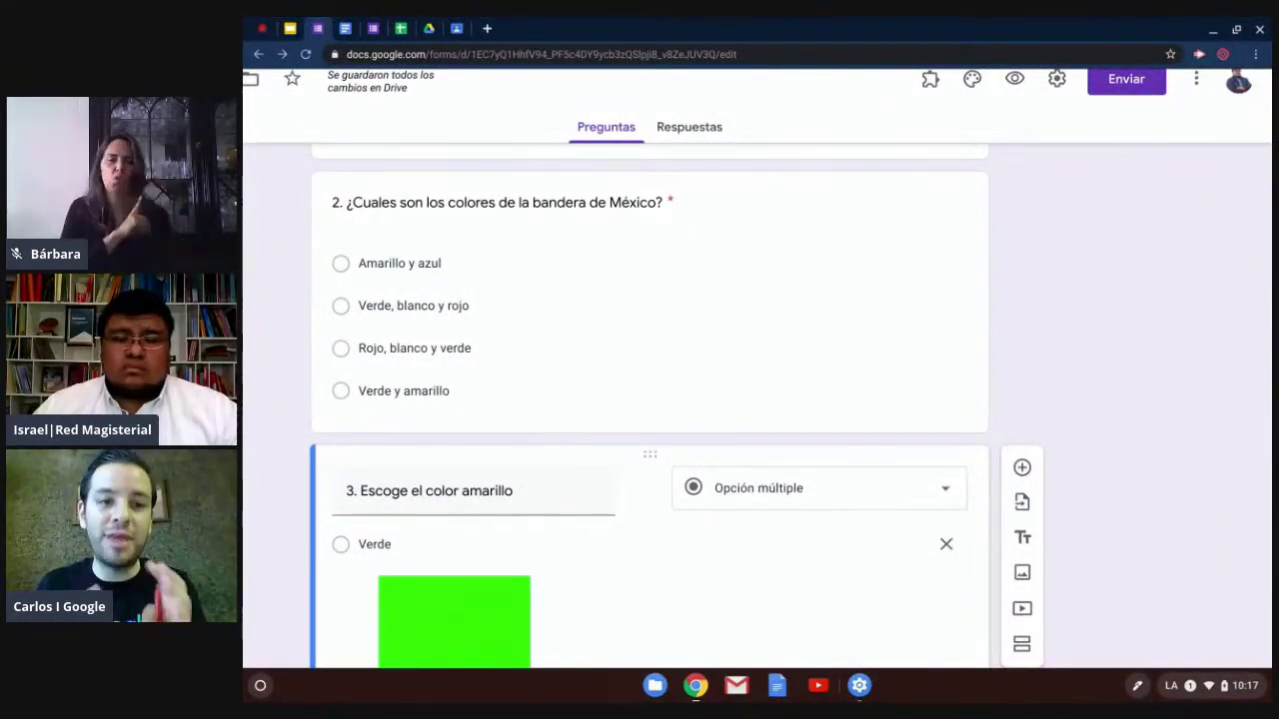
key("ctrl+minus")
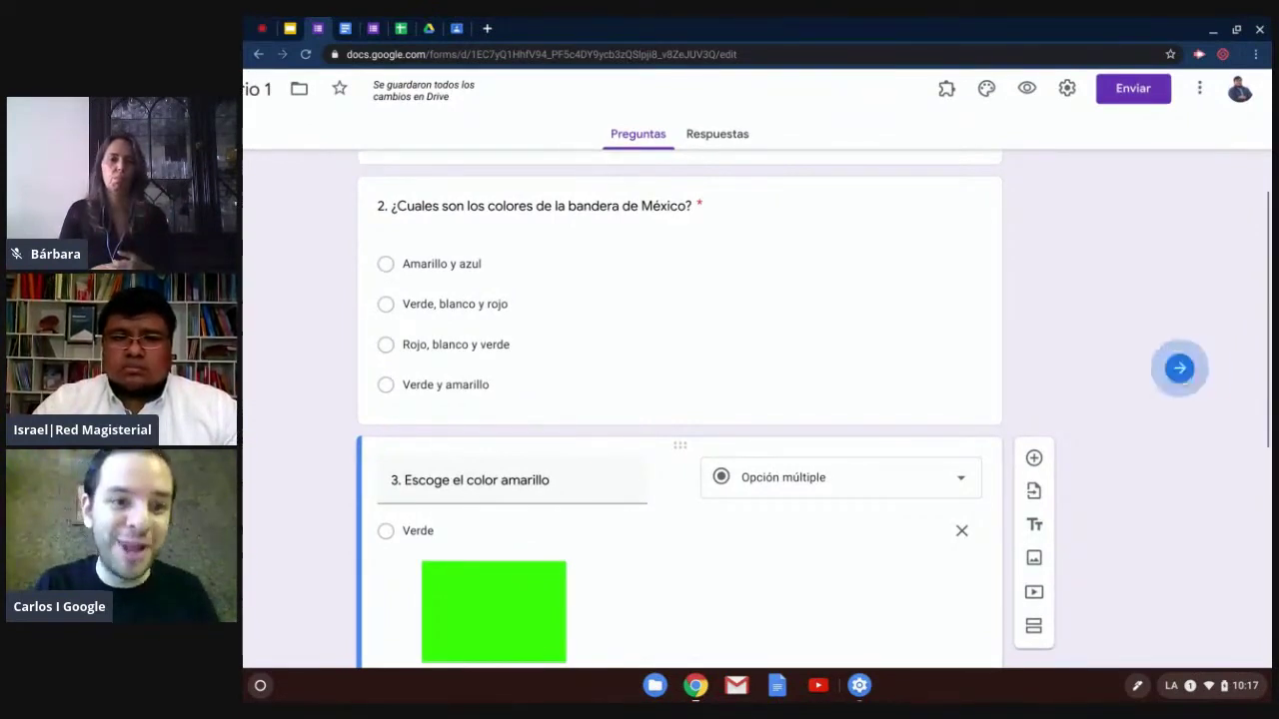
key("ctrl+plus")
key("ctrl+plus")
key("ctrl+0")
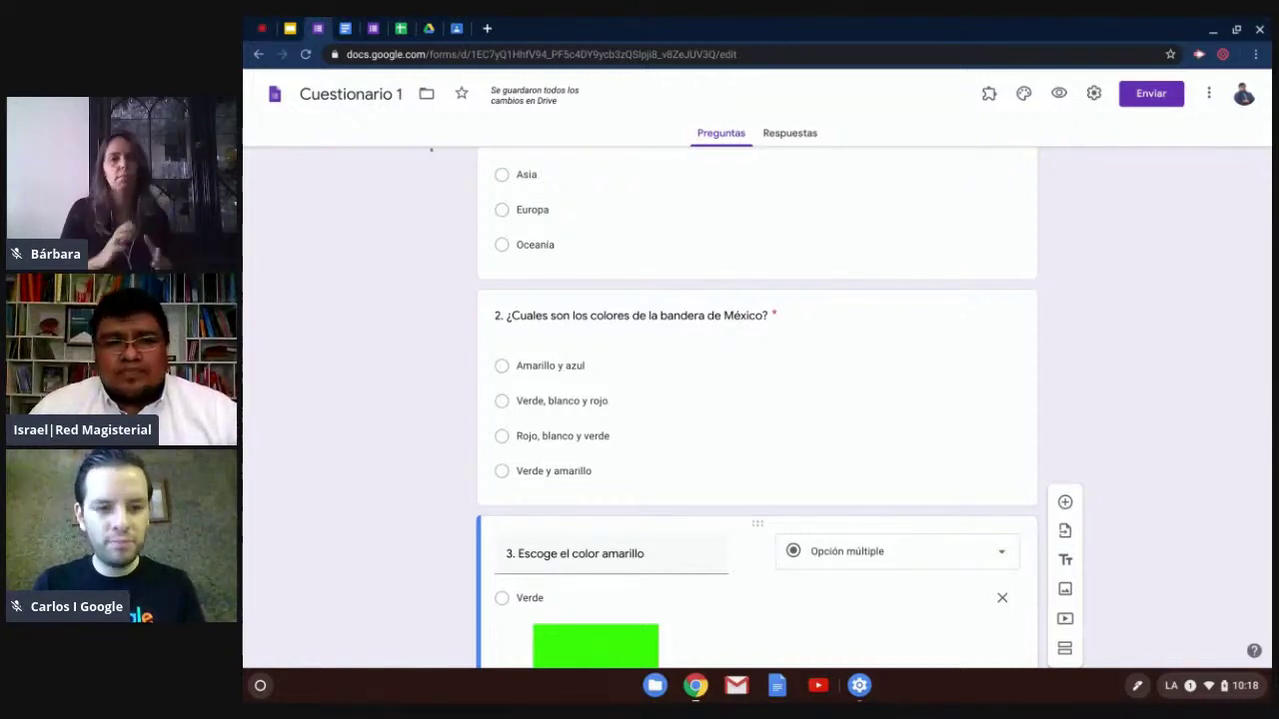
Step: Look at the form's e-mail sending options and open the sharing settings for adding collaborators
scroll(342, 298, "down", 3)
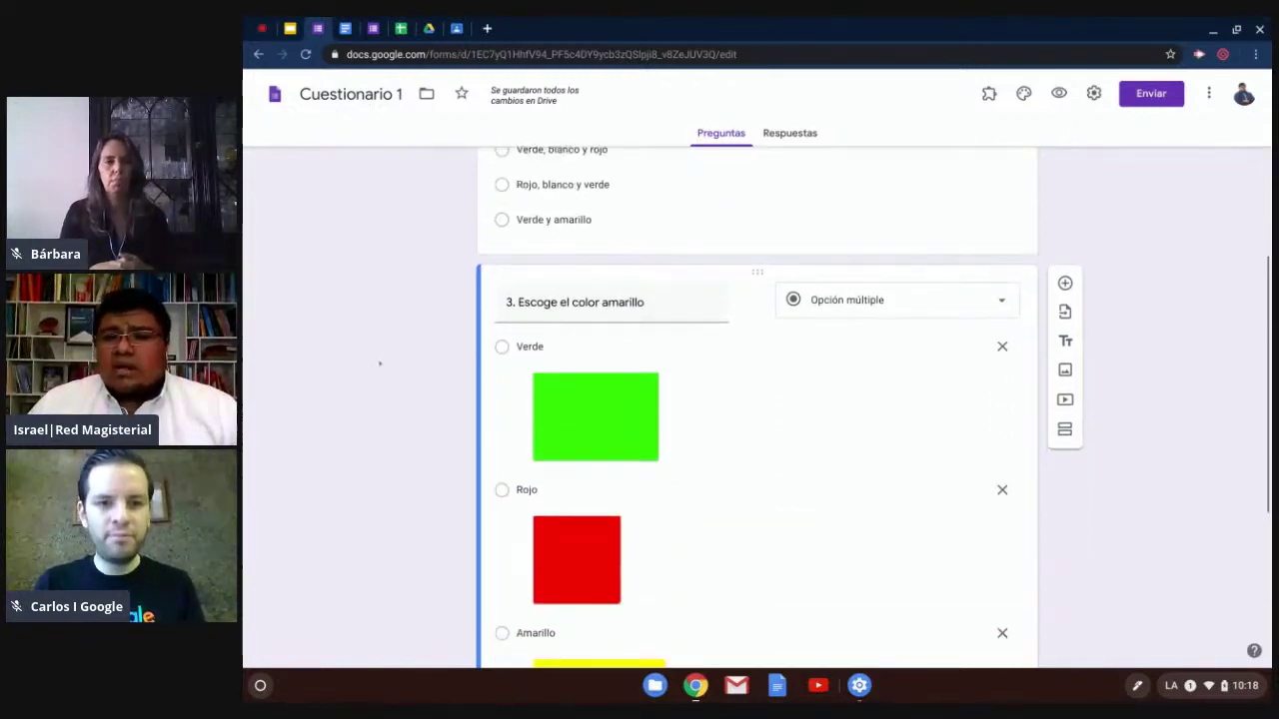
scroll(379, 364, "down", 4)
scroll(380, 363, "up", 9)
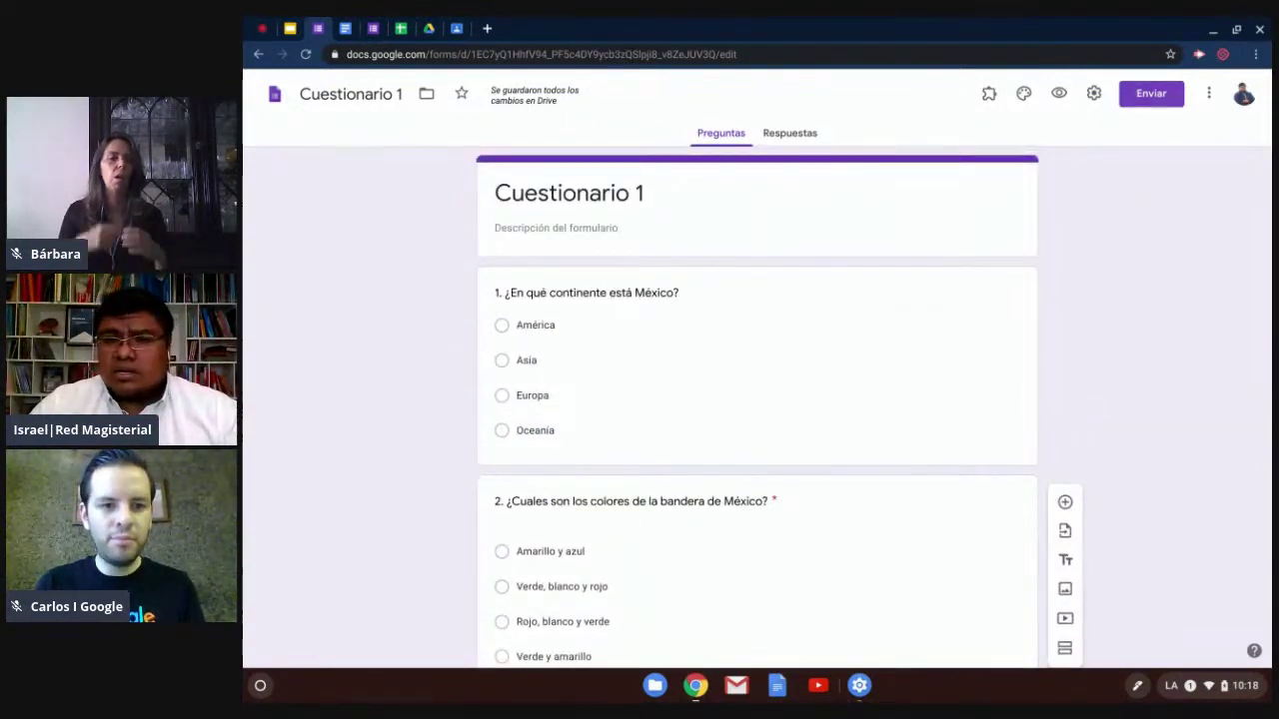
scroll(1169, 75, "up", 5)
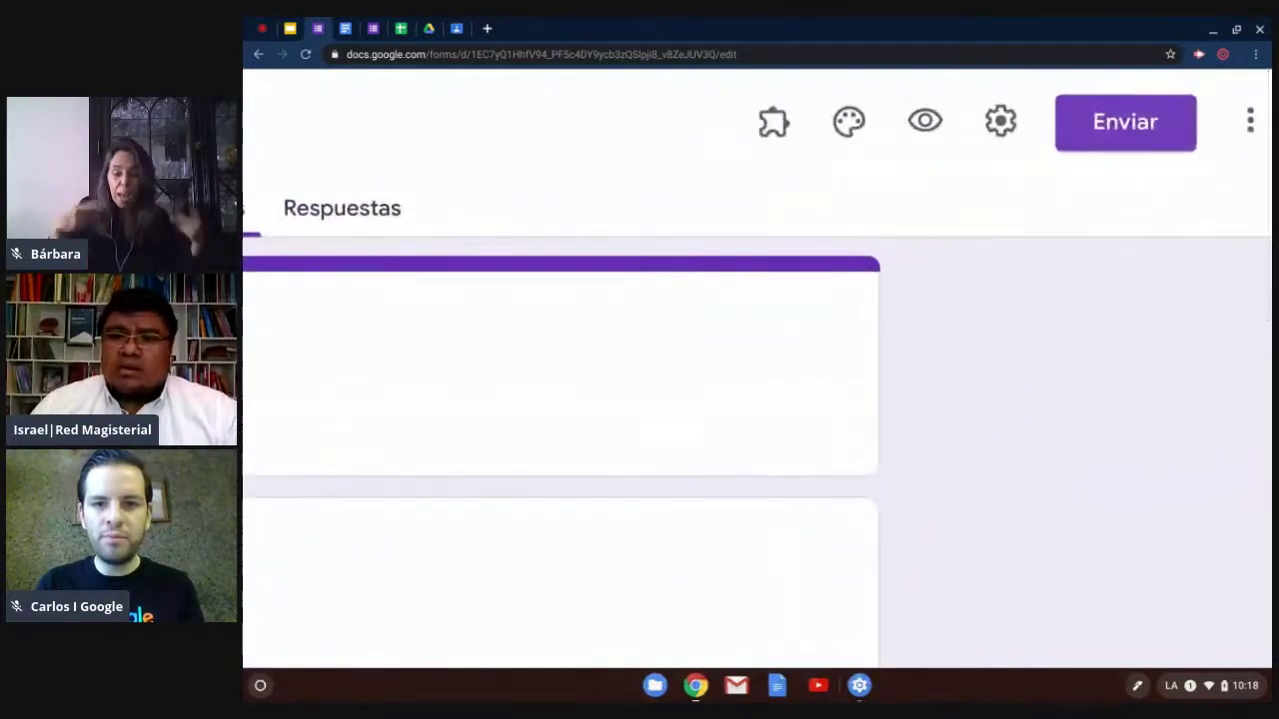
left_click(1125, 122)
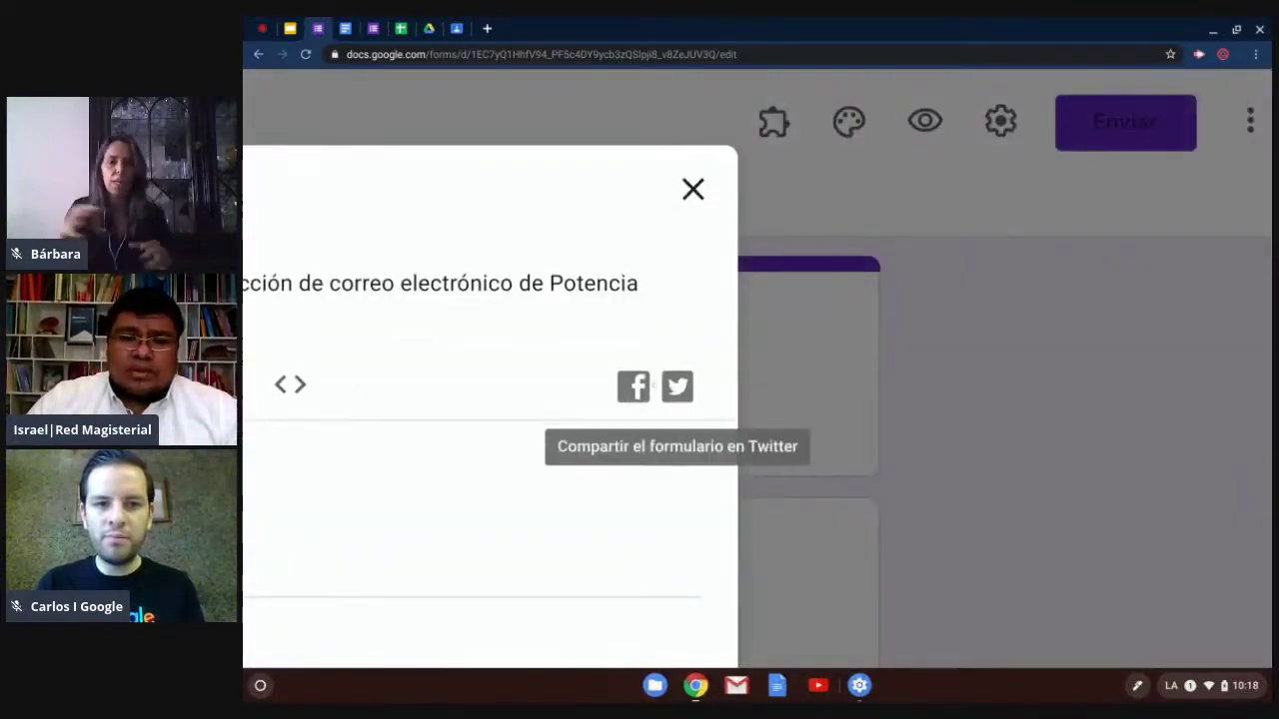
scroll(653, 387, "down", 5)
key("ctrl+plus")
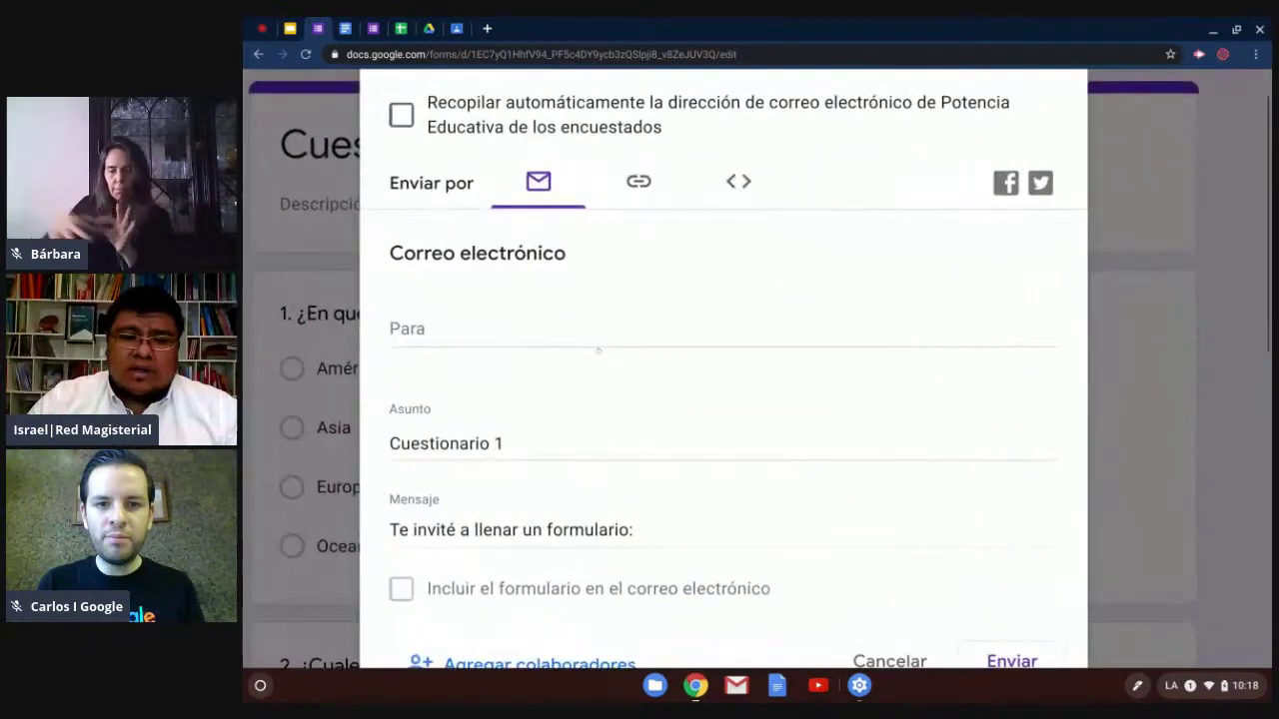
scroll(599, 348, "down", 3)
key("ctrl+plus")
key("ctrl+plus")
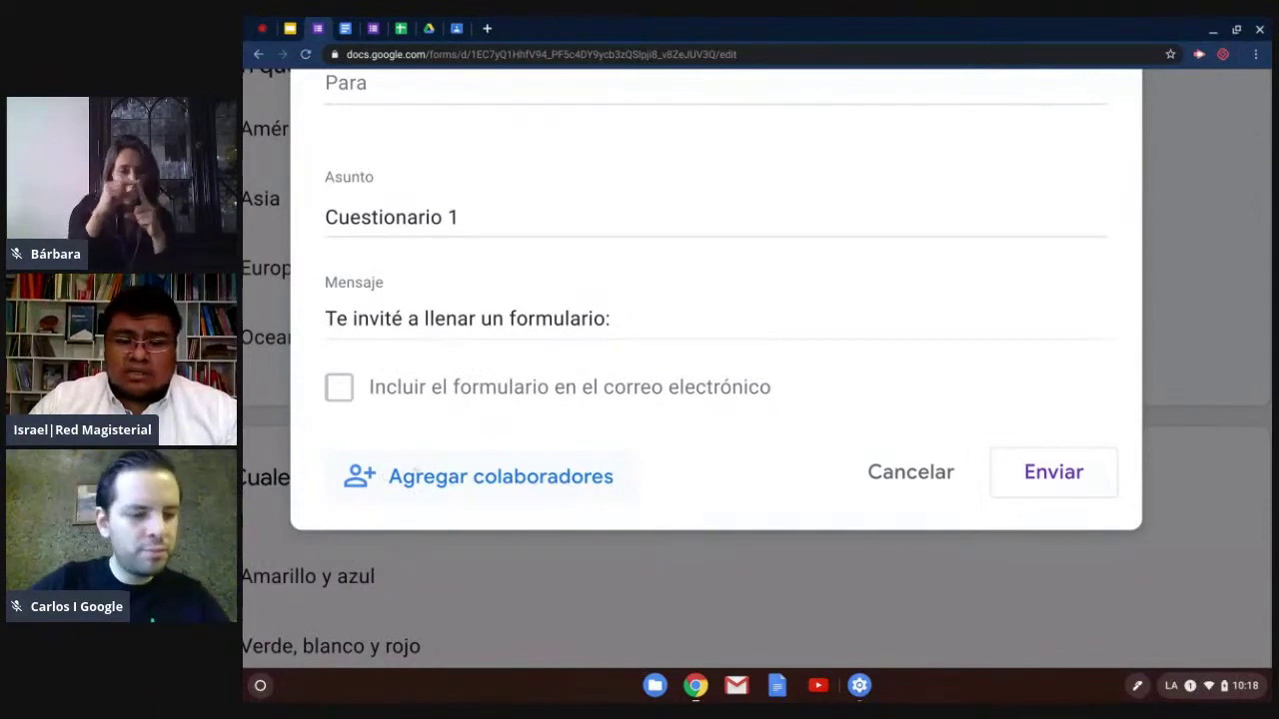
left_click(480, 477)
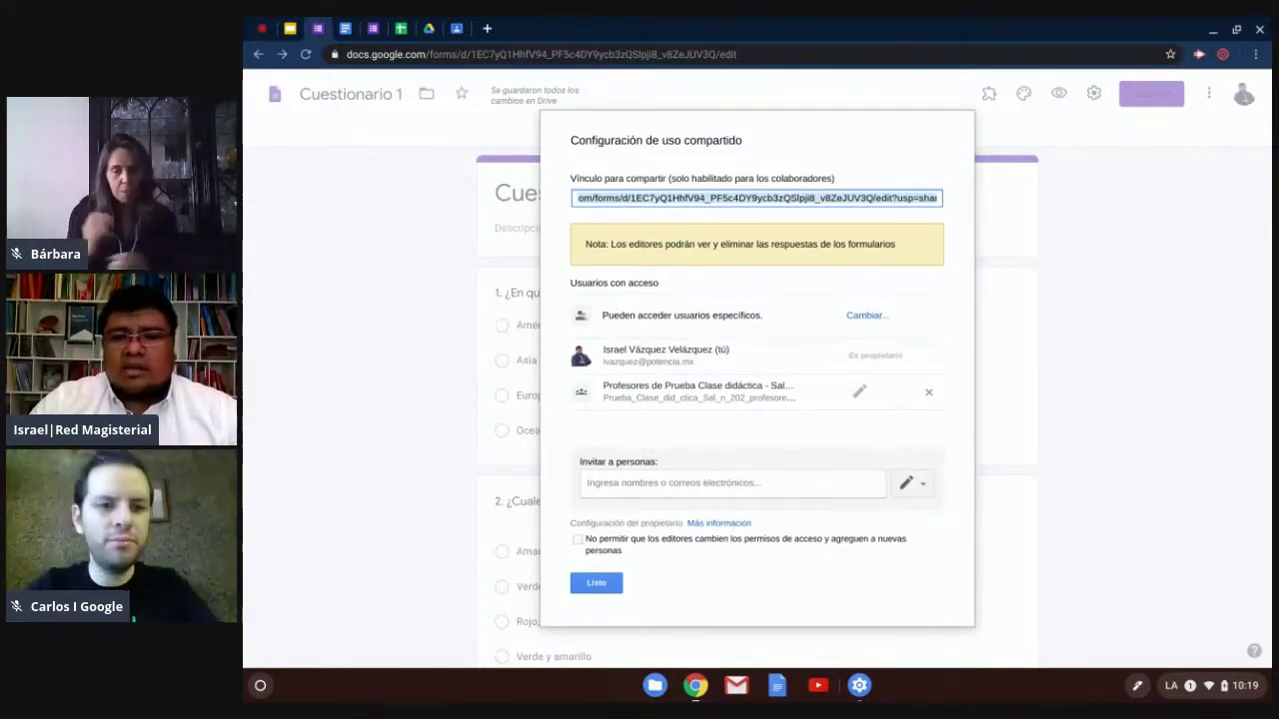
Step: Add a suggested contact's e-mail address to the people invited as collaborators on the form
scroll(678, 479, "up", 5)
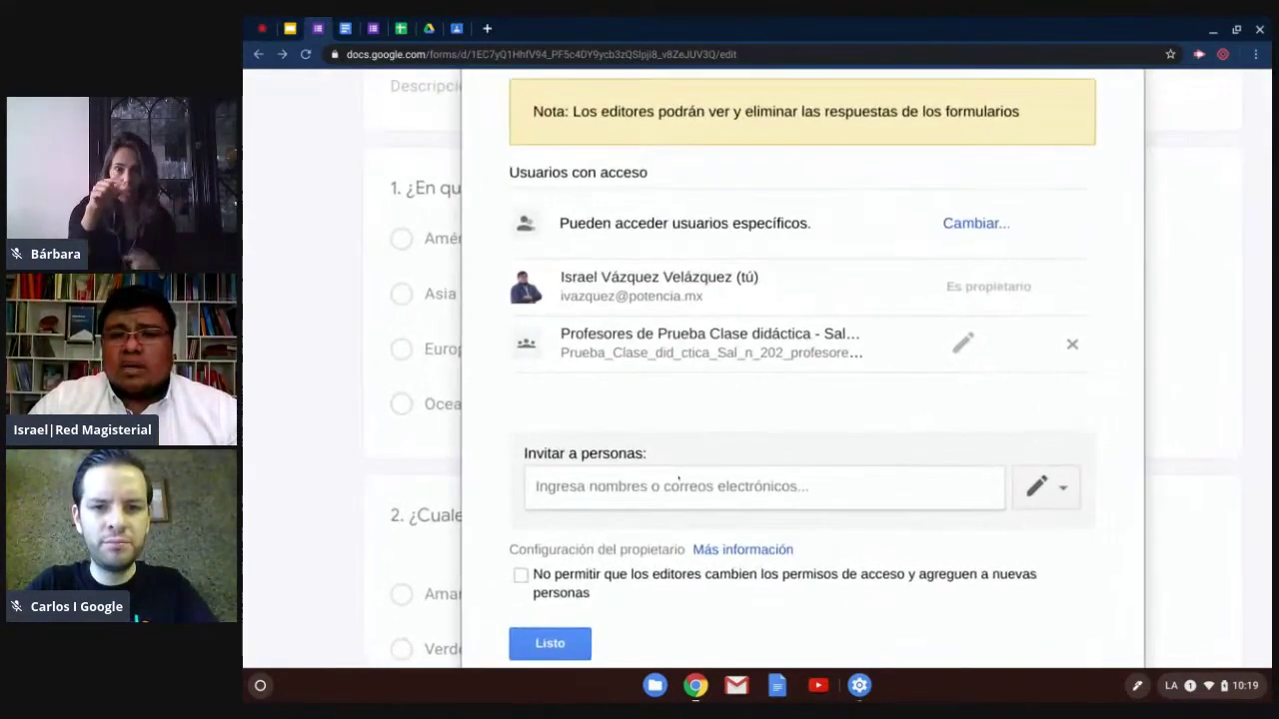
scroll(678, 479, "down", 3)
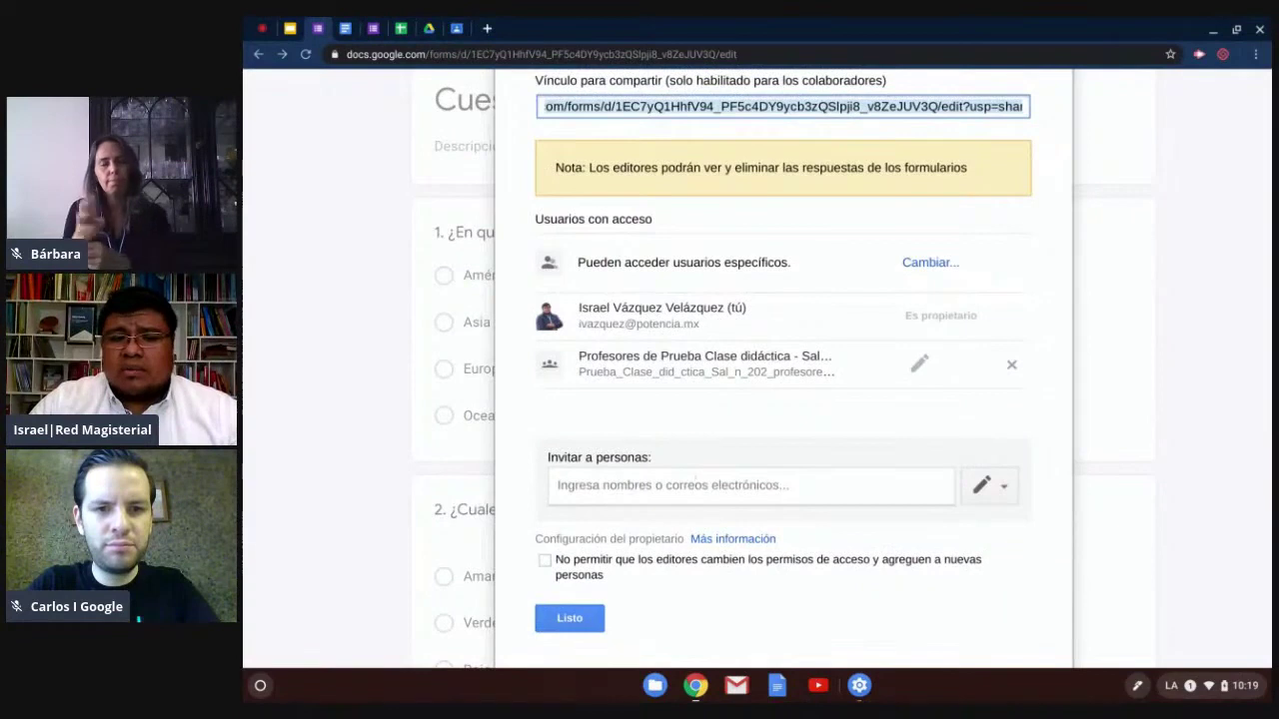
left_click(697, 484)
type("iv")
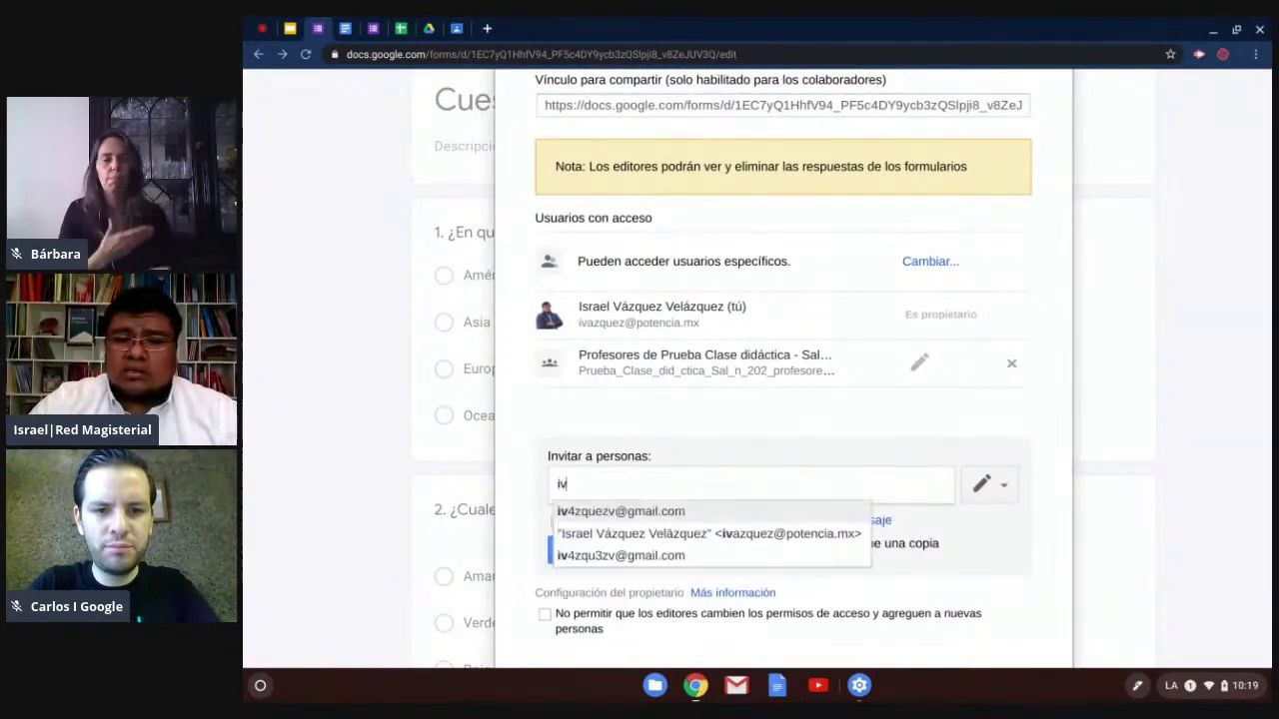
left_click(699, 508)
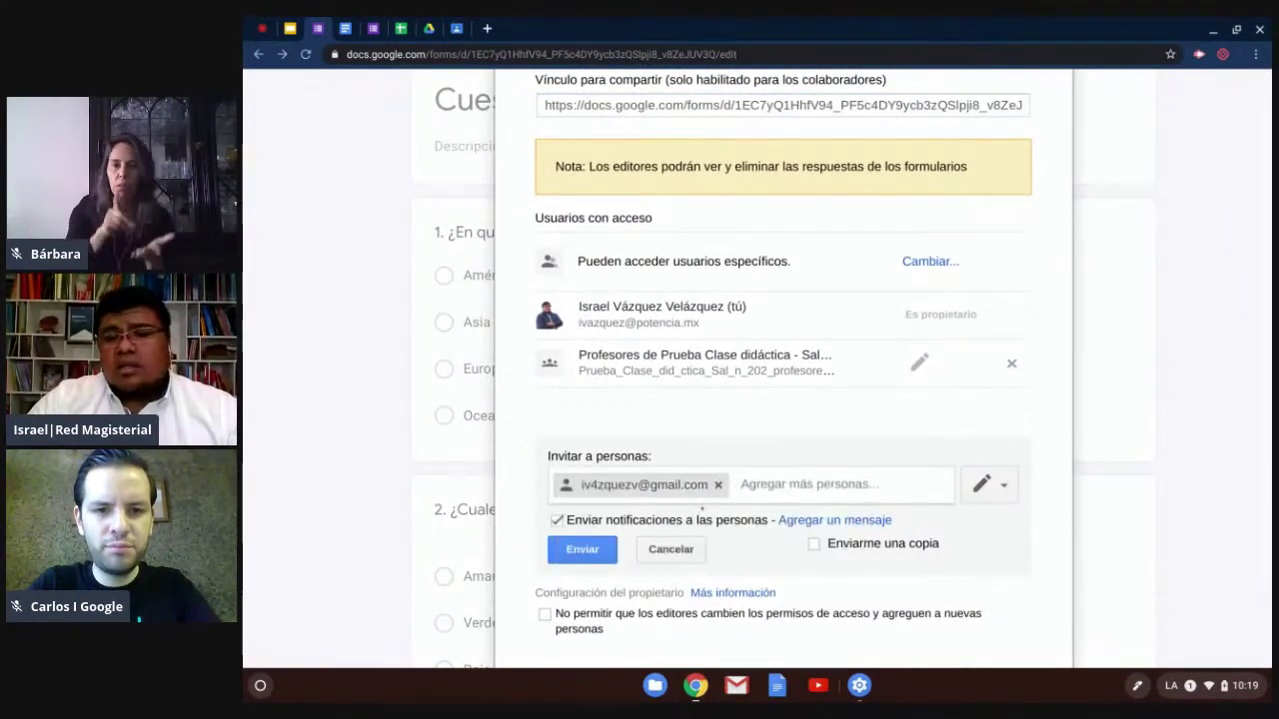
Step: Look at the Puede editar permission for the invited person, cancel the invitation and close the sharing settings
scroll(996, 507, "down", 2)
scroll(995, 507, "up", 5)
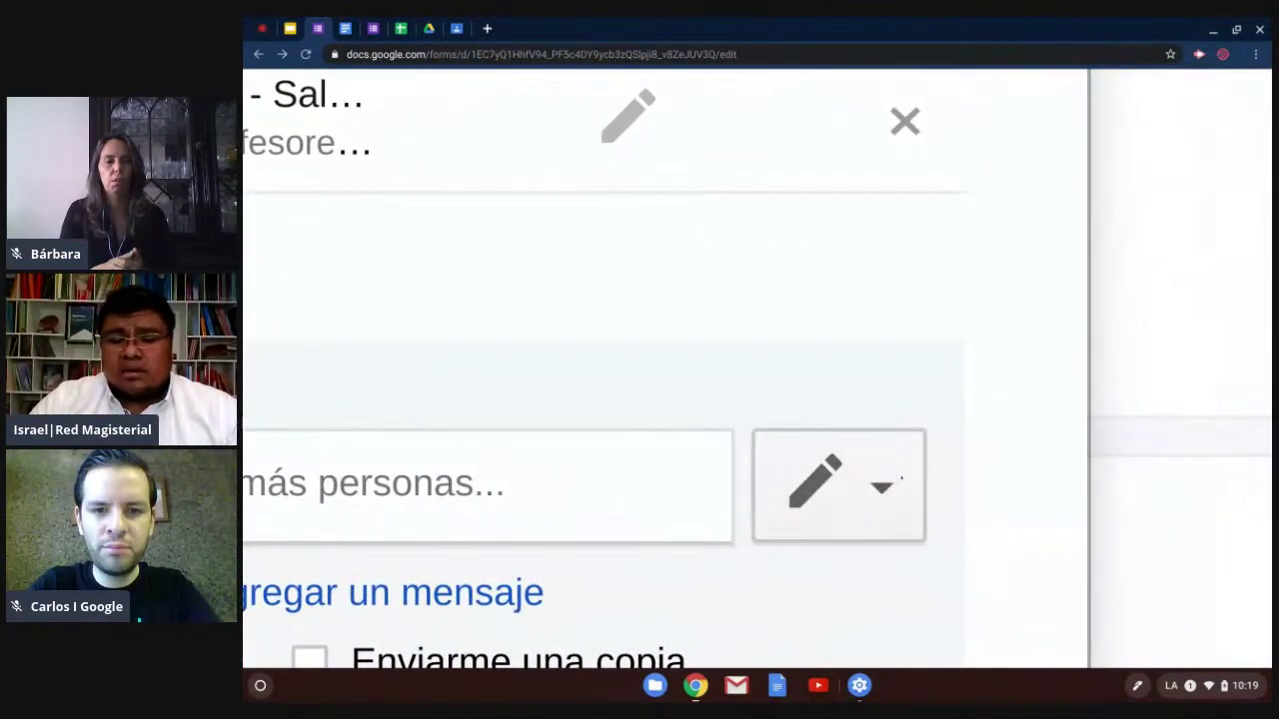
left_click(840, 486)
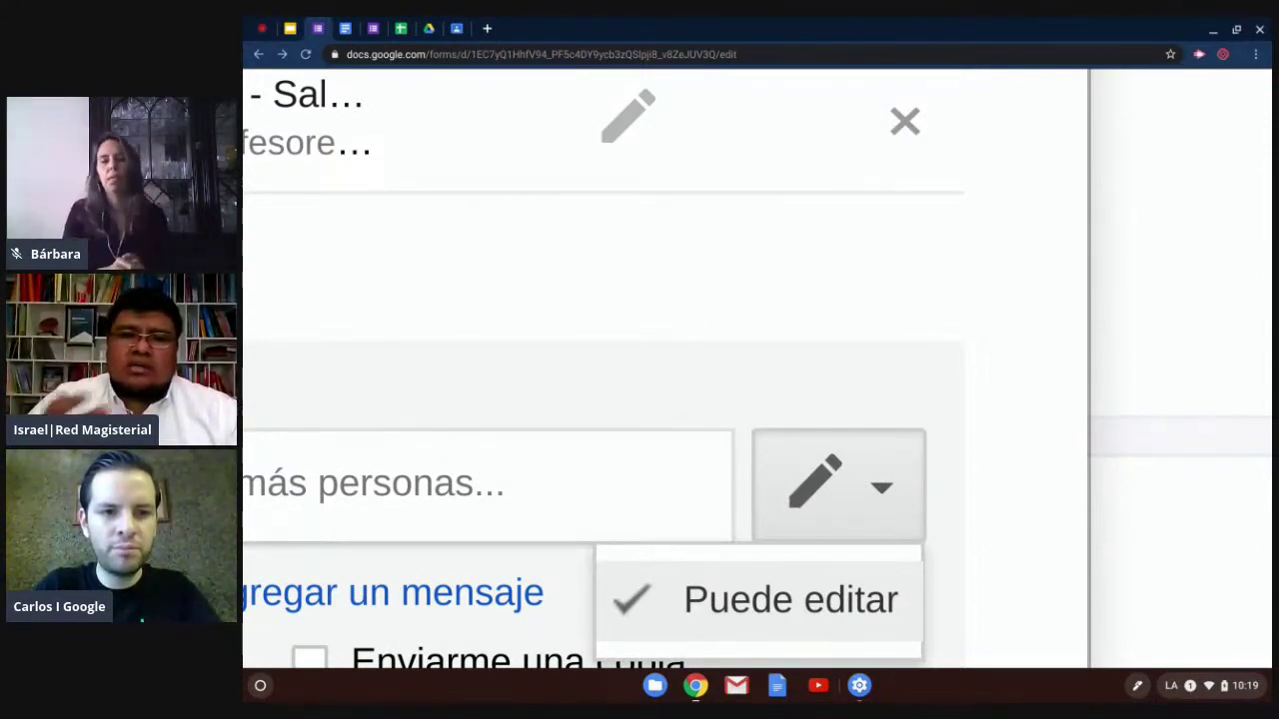
scroll(700, 370, "down", 5)
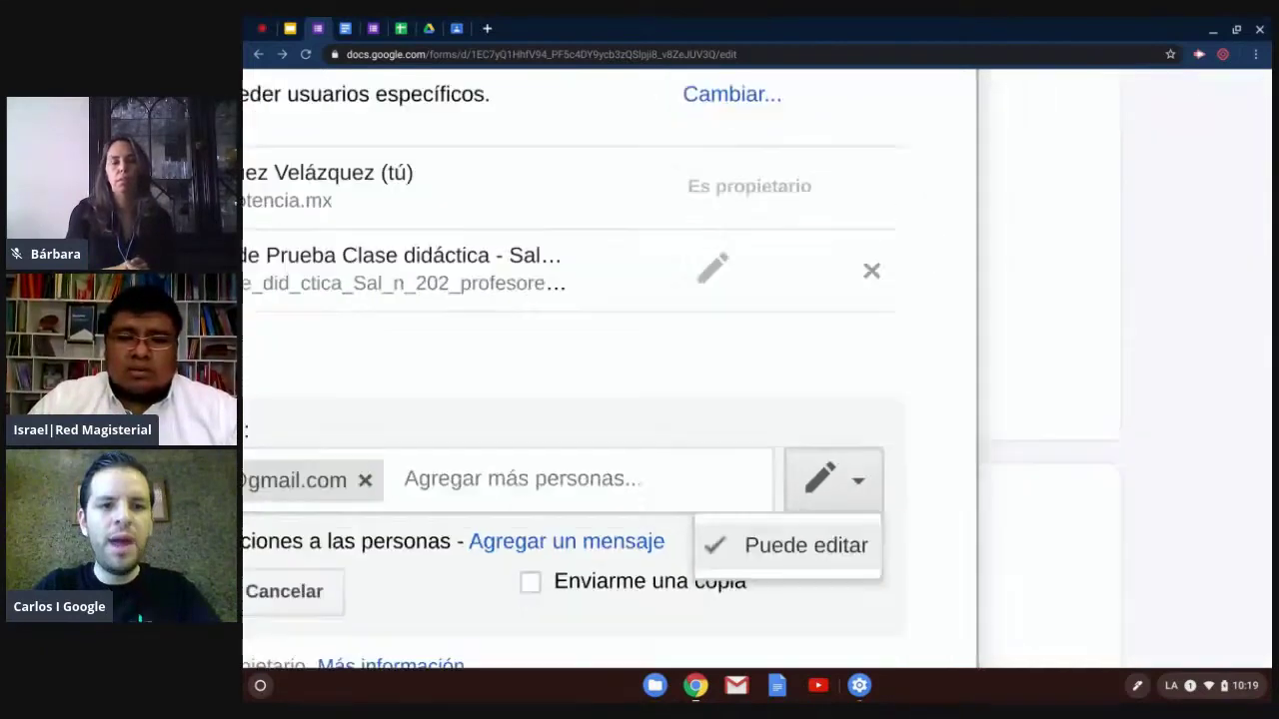
scroll(672, 534, "down", 2)
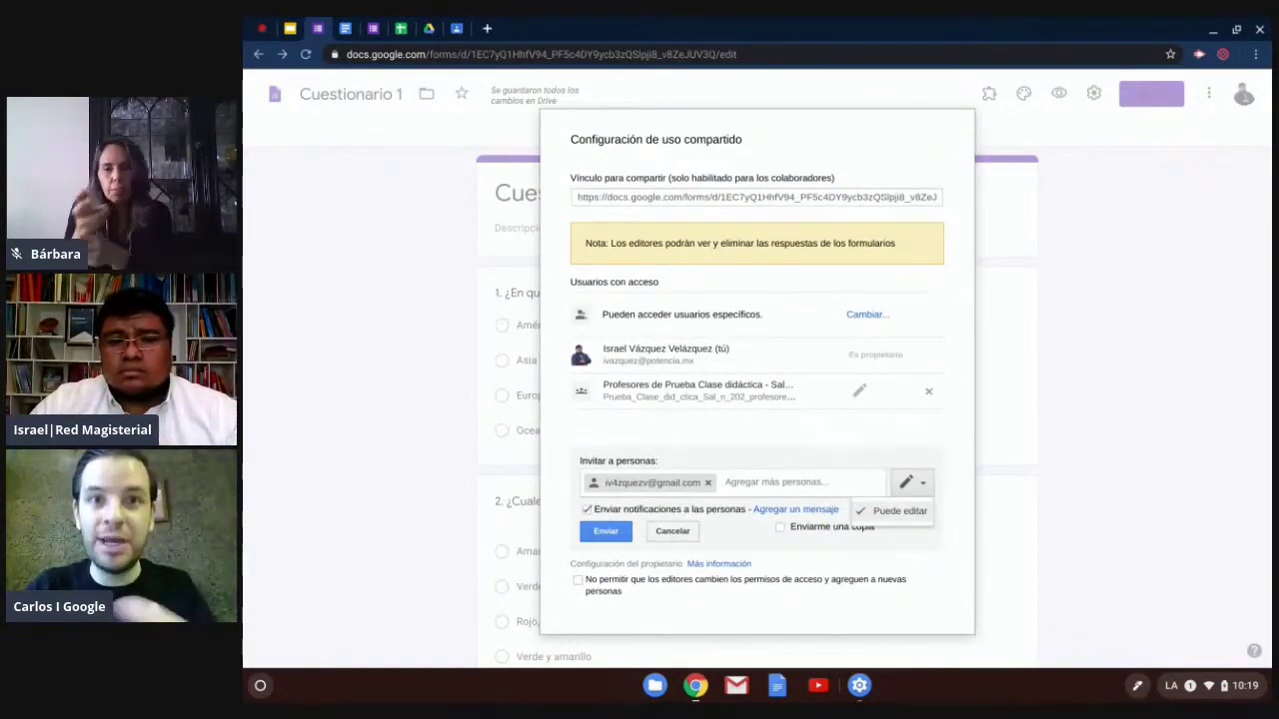
left_click(673, 531)
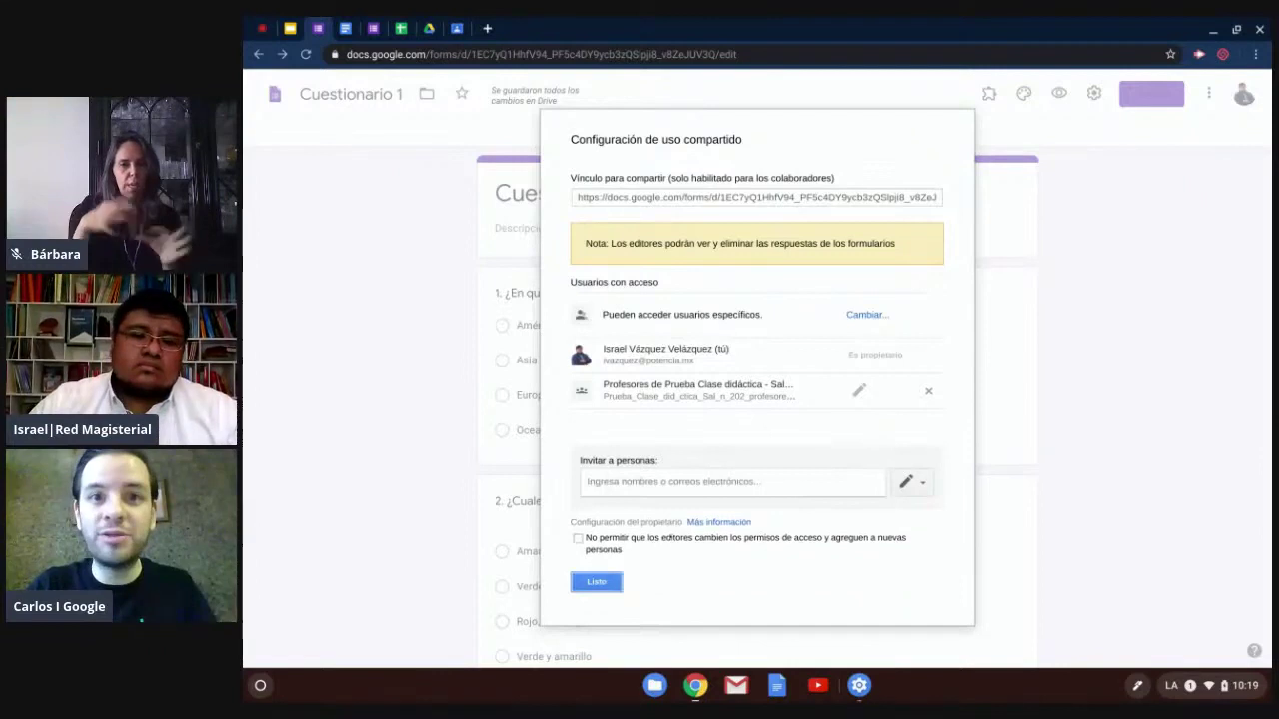
key("Return")
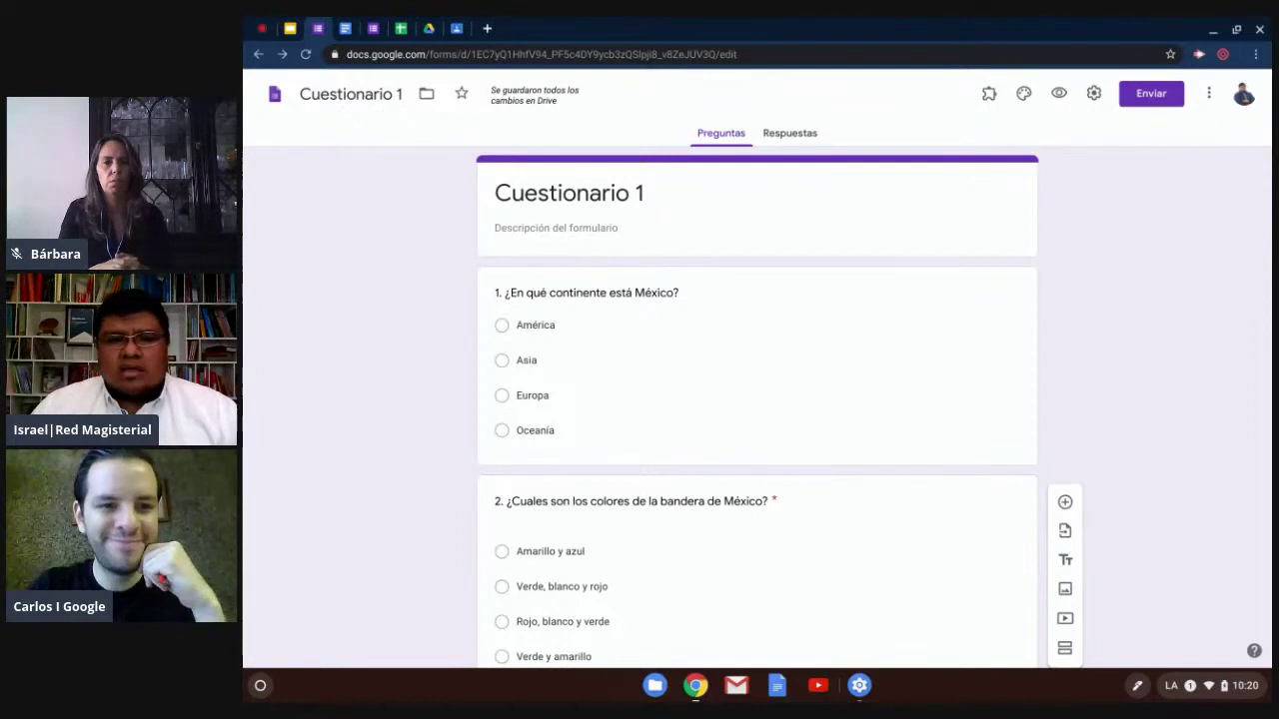
Step: Switch to the "3. Formularios de Google" presentation and present it from the "Asignar puntaje y seleccionar respuestas correctas" slide
scroll(353, 358, "down", 3)
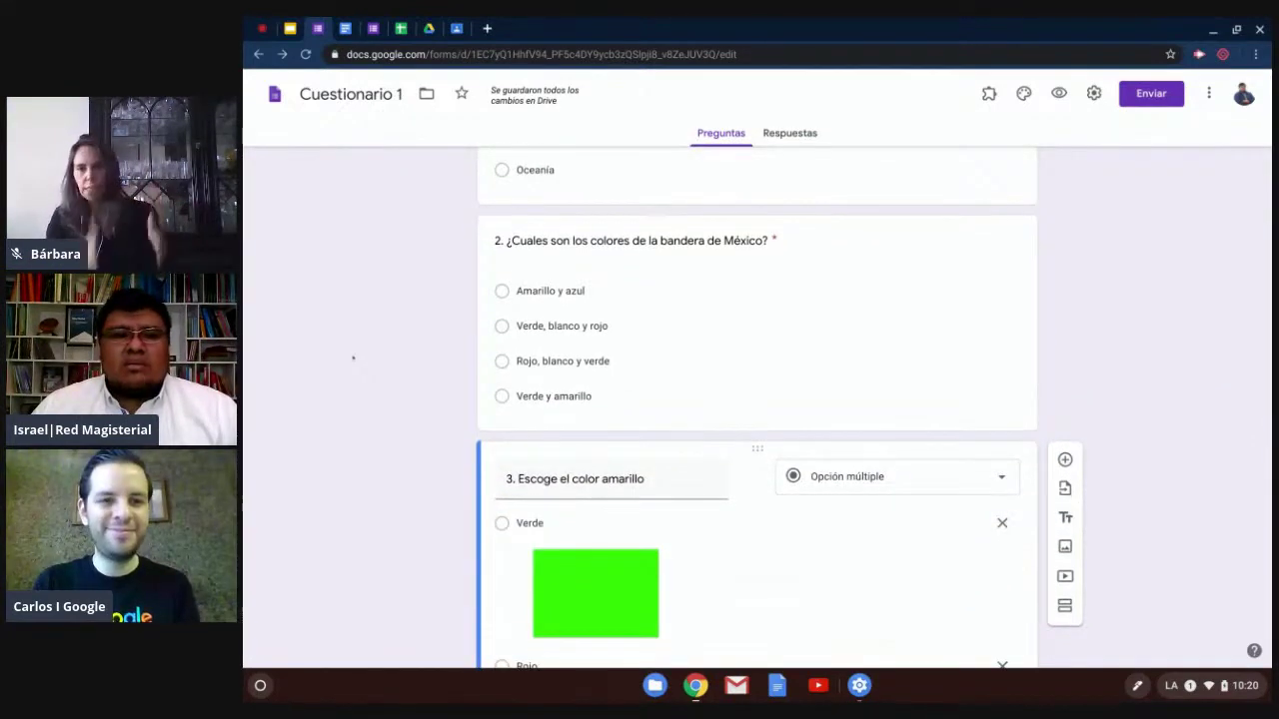
left_click(290, 29)
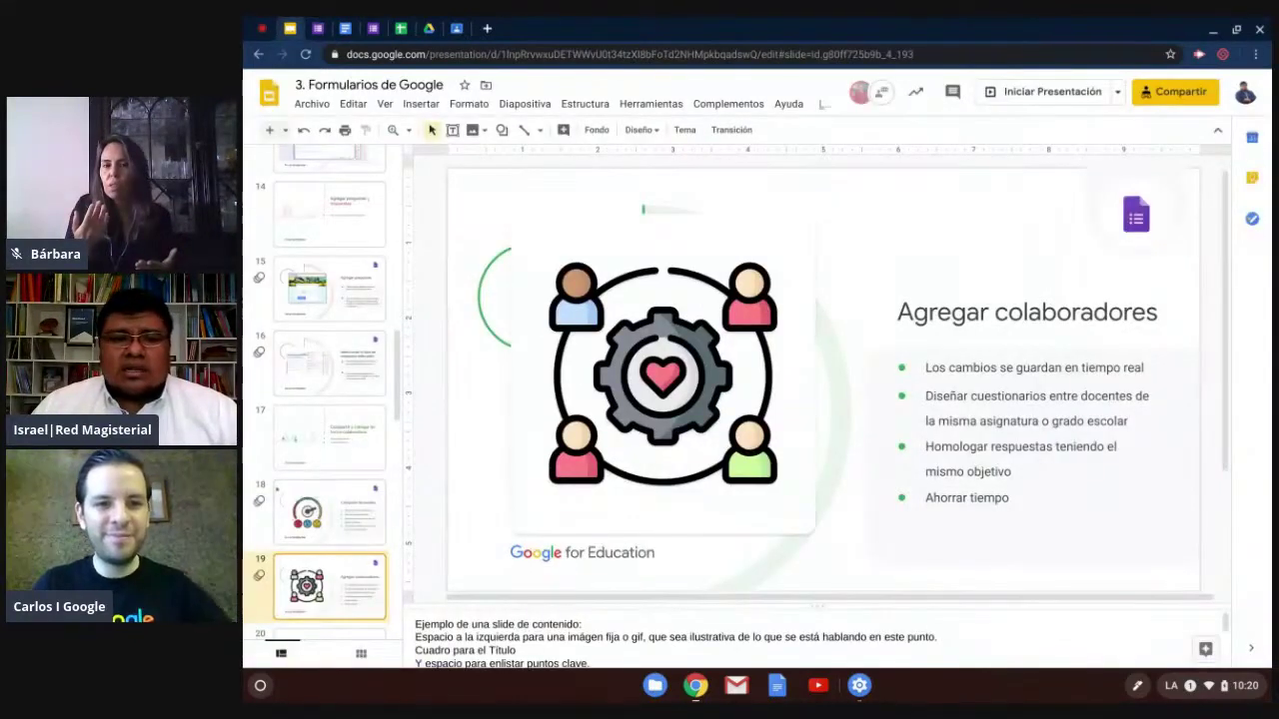
key("Down")
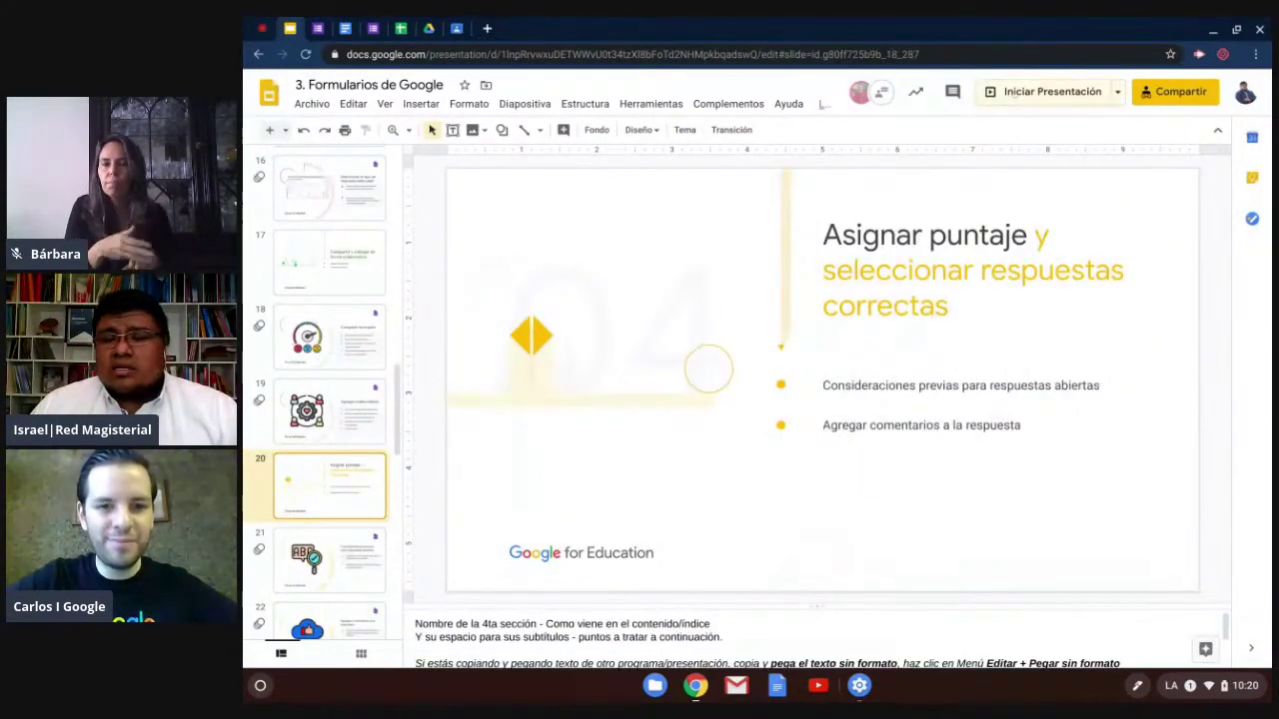
left_click(1014, 92)
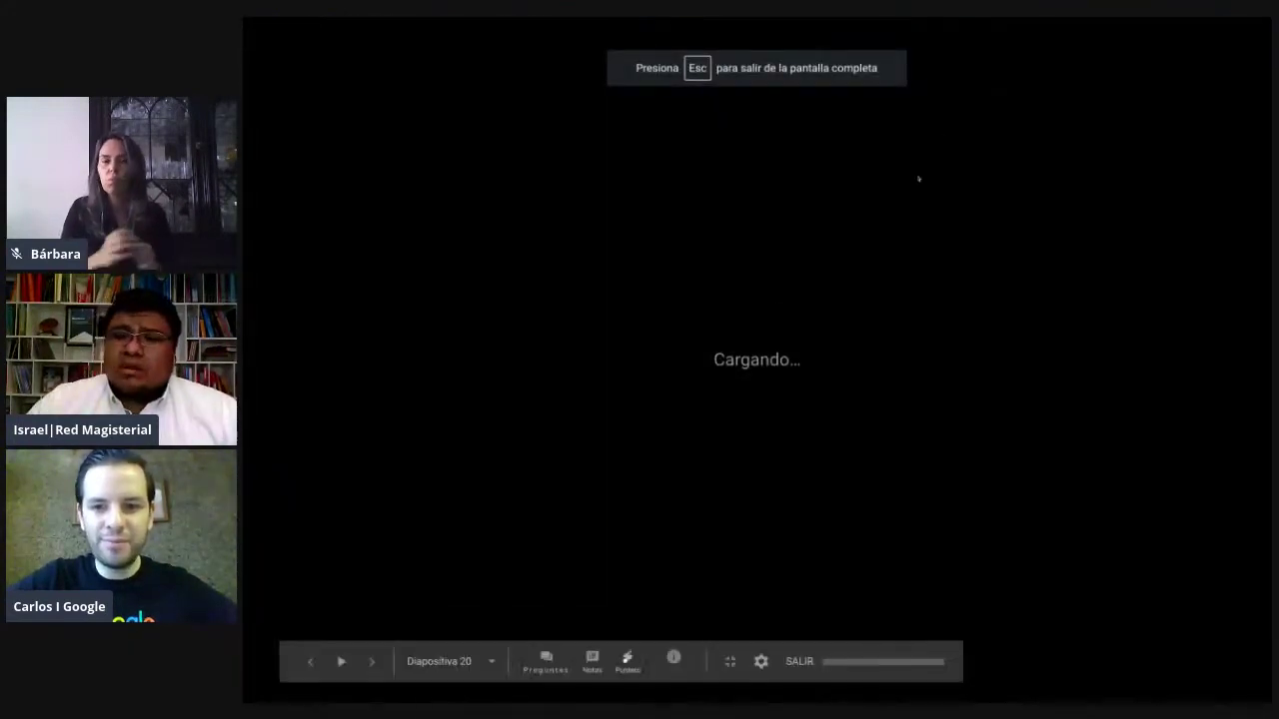
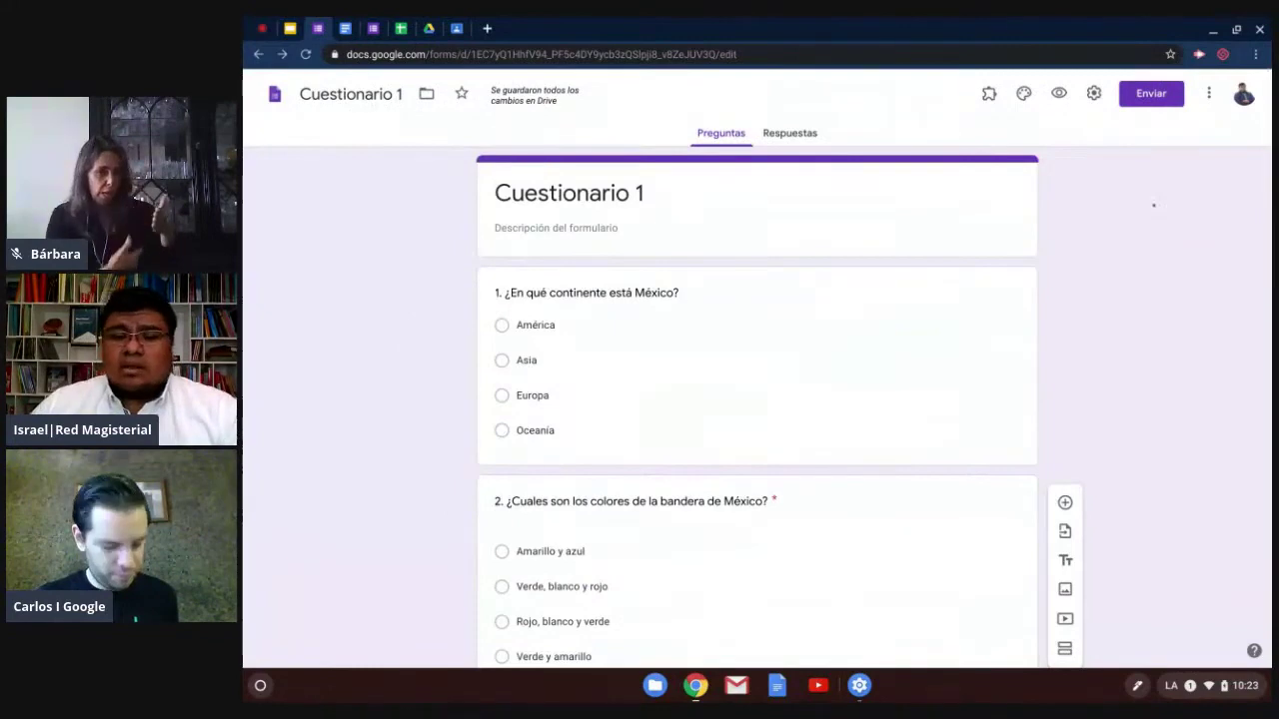
Step: Open the settings of Cuestionario 1 and examine the General options for e-mail collection, access and respondents' permissions
scroll(1154, 205, "up", 5)
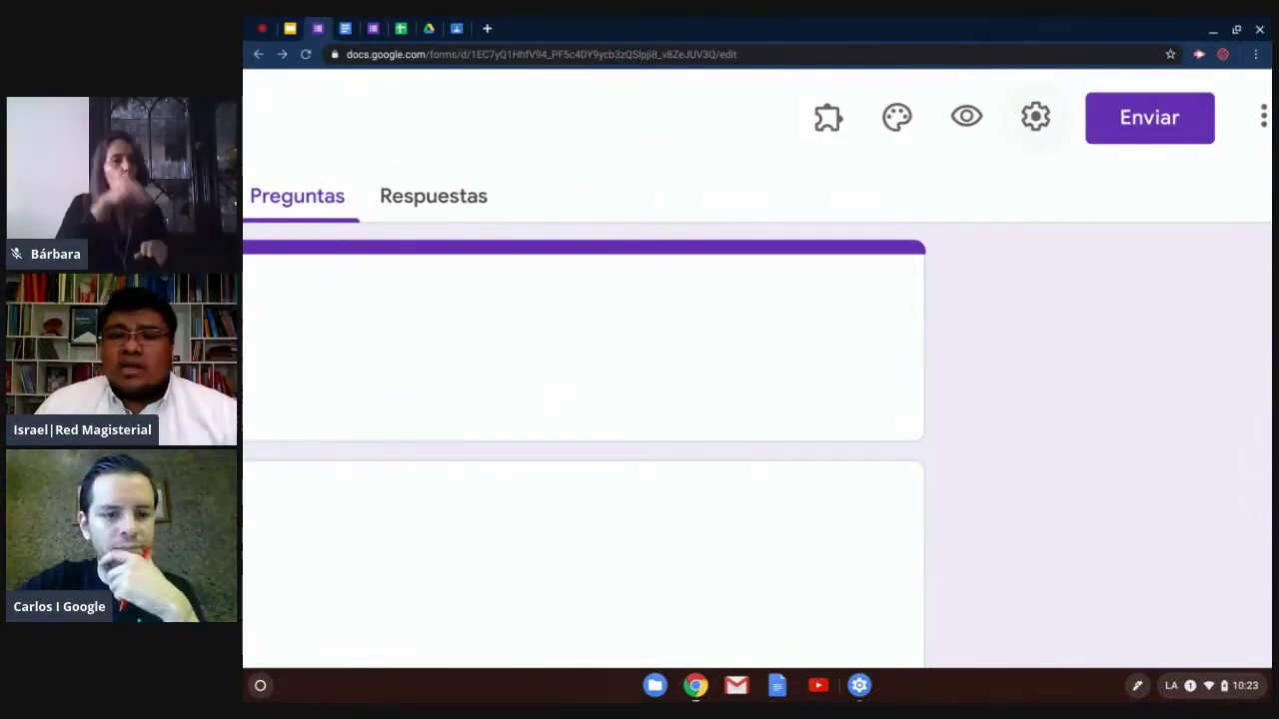
left_click(1035, 117)
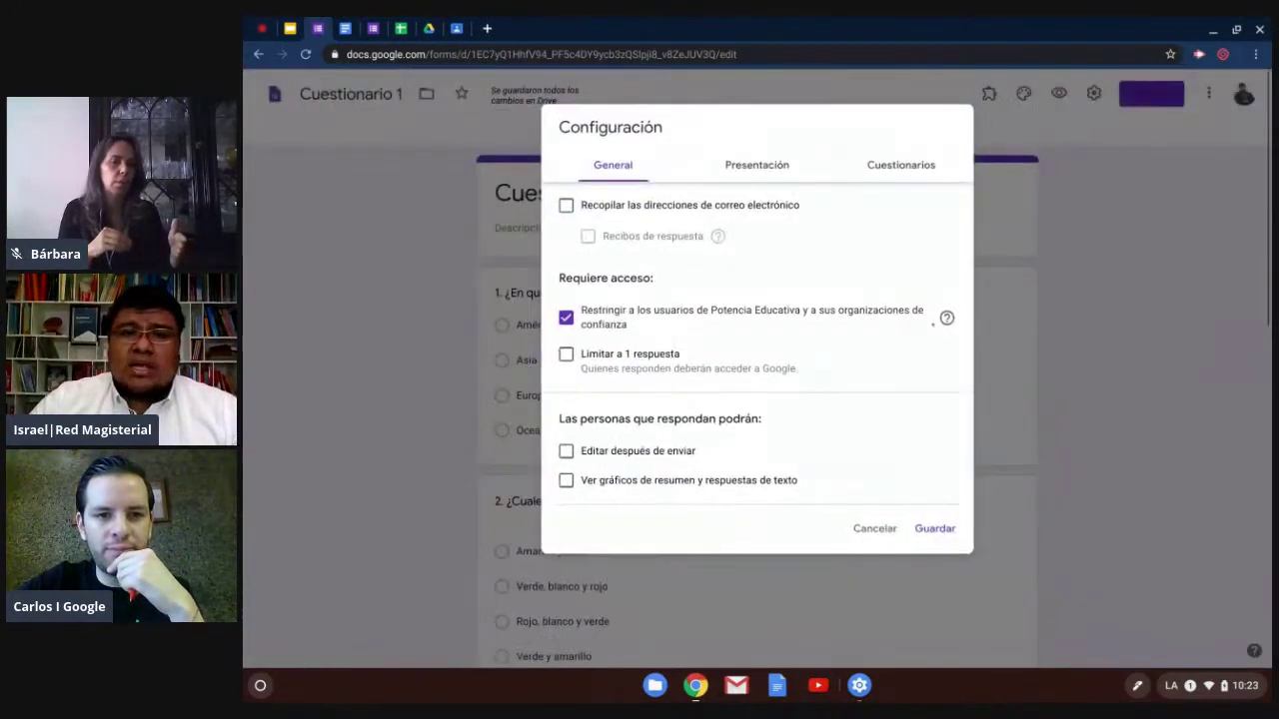
scroll(933, 279, "up", 3)
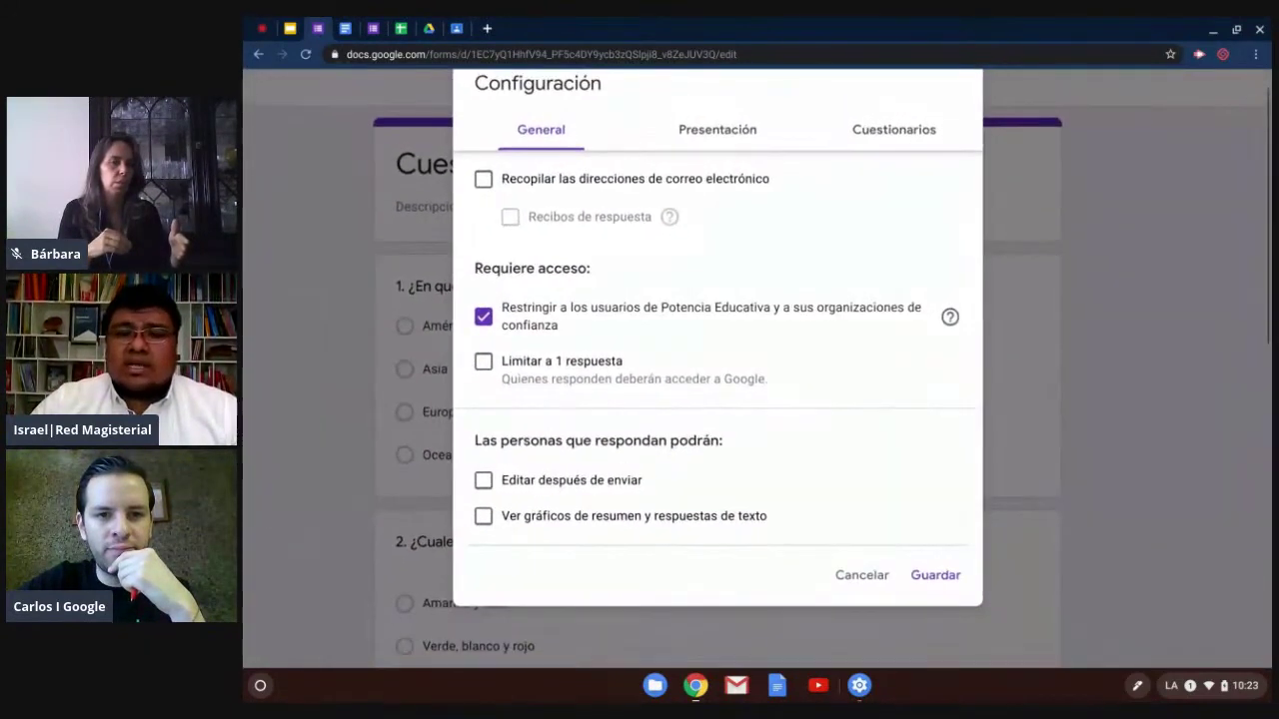
scroll(719, 369, "up", 2)
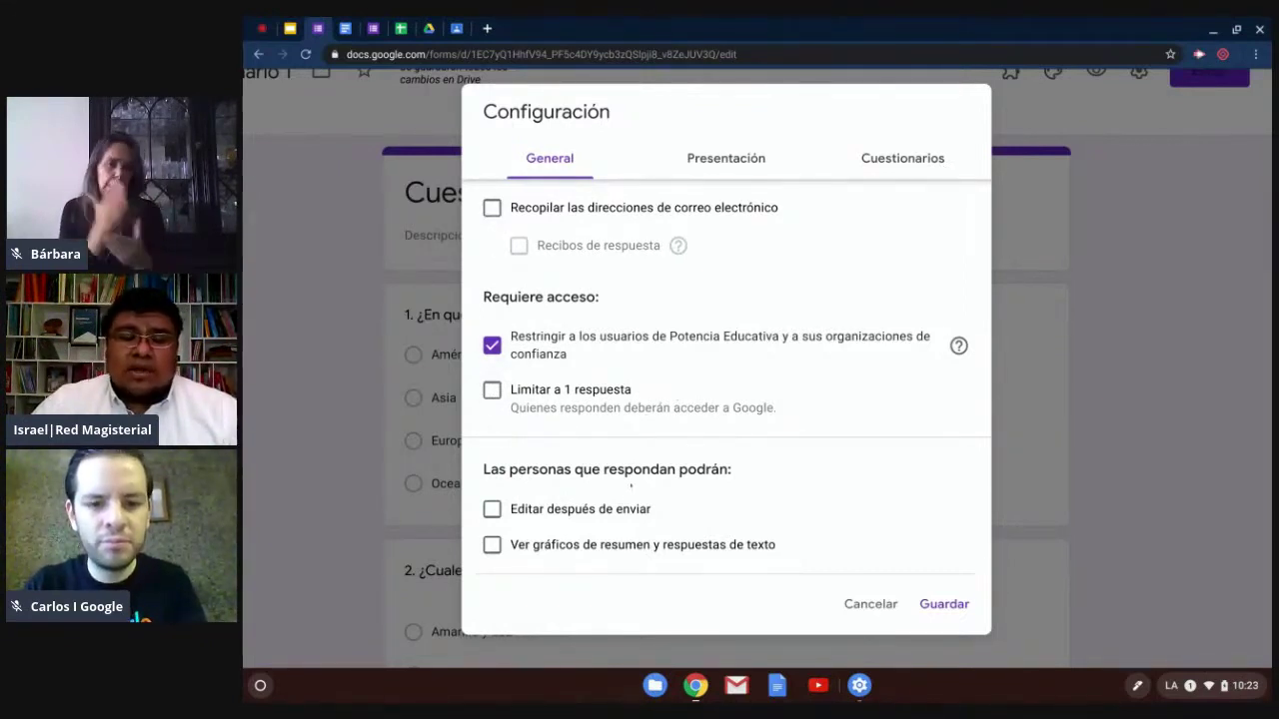
scroll(630, 487, "up", 5)
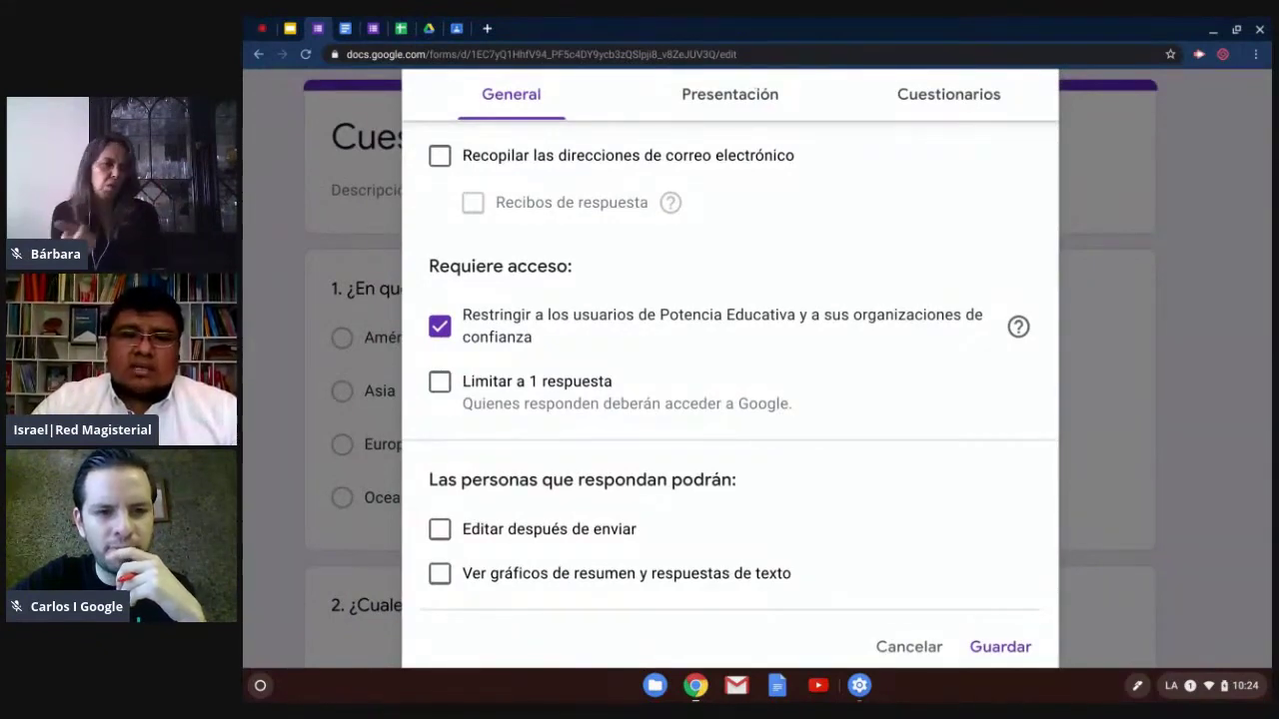
Step: Examine the Presentación settings for the progress bar, random question order, resubmission link and confirmation message
left_click(729, 94)
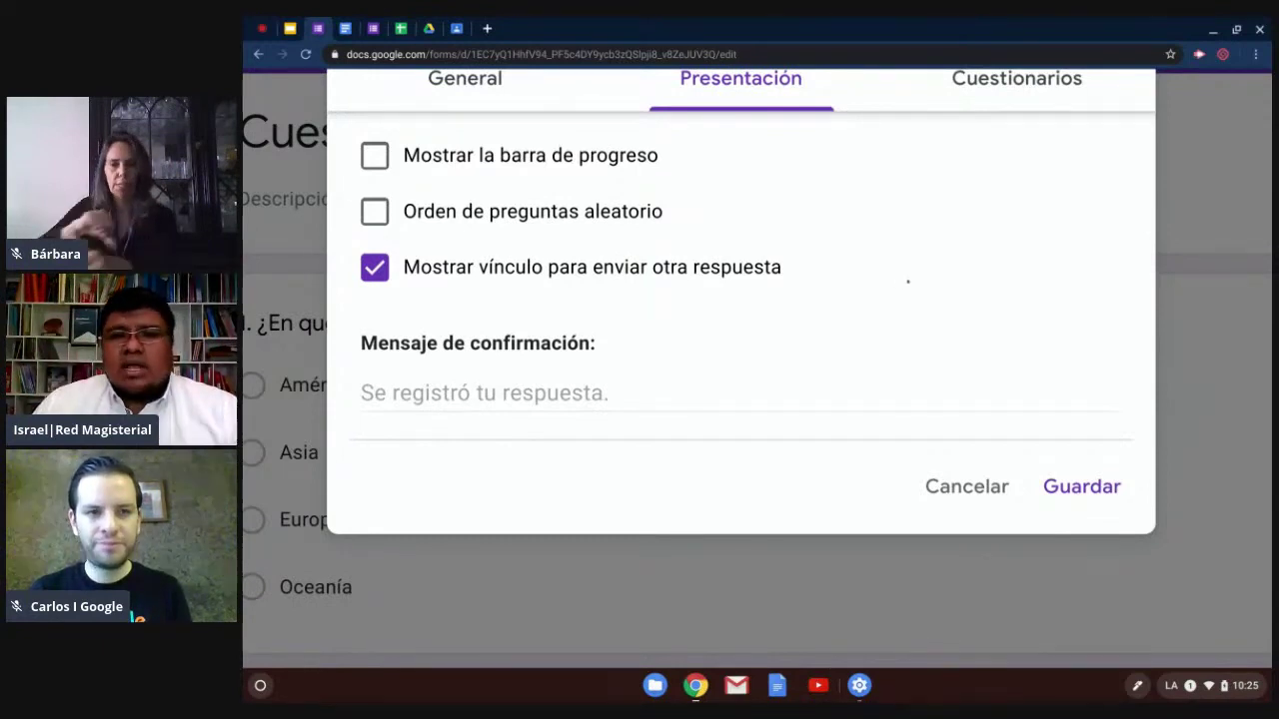
key("ctrl+plus")
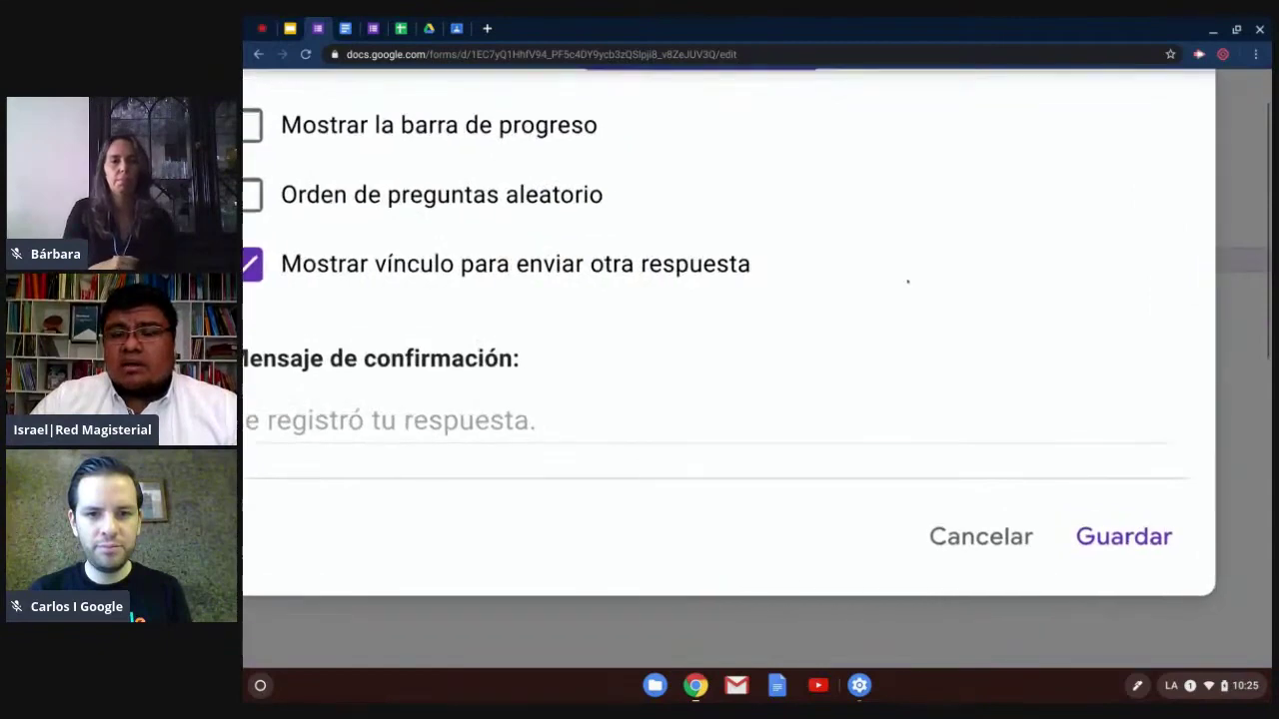
key("ctrl+minus")
key("ctrl+minus")
key("ctrl+minus")
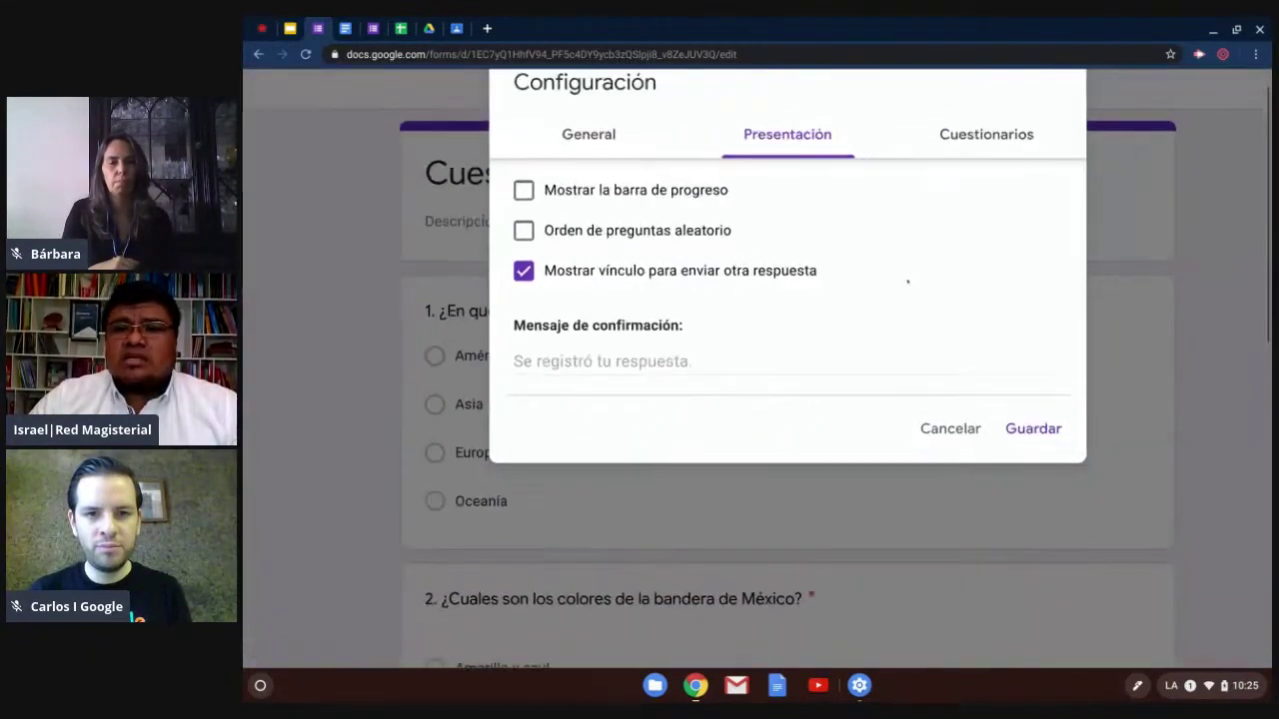
key("ctrl+plus")
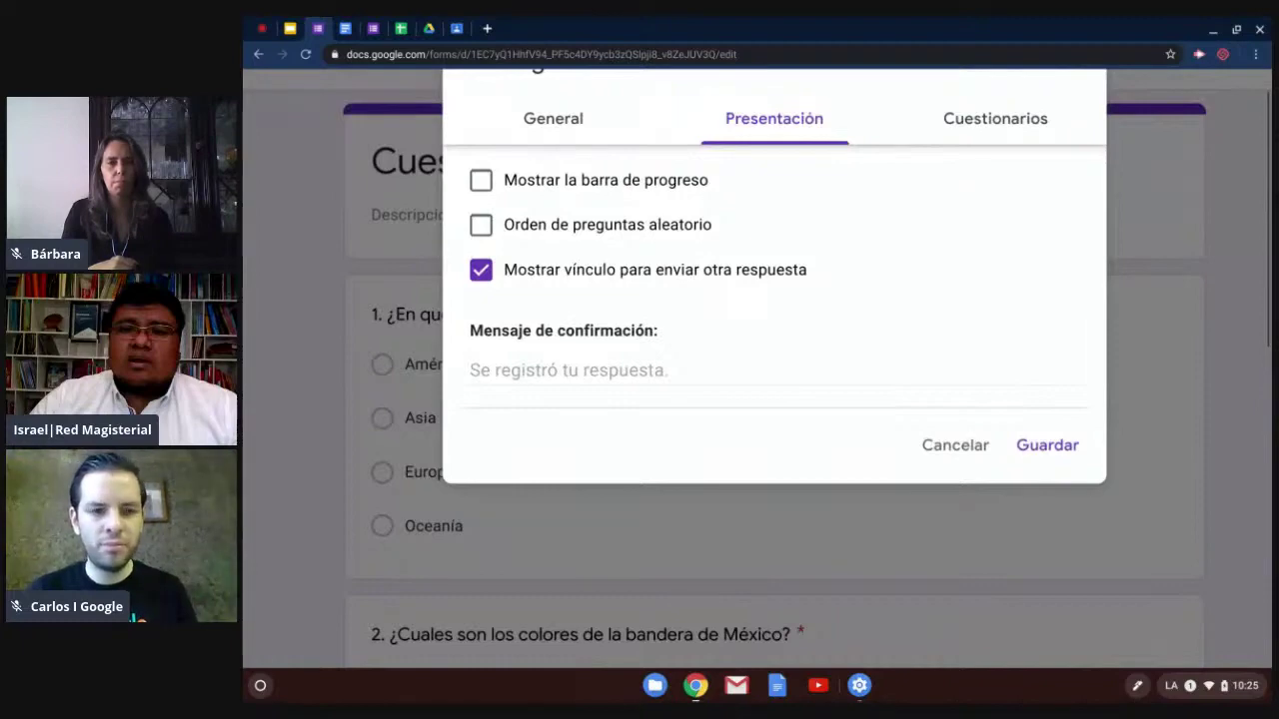
Step: Turn on Convertir en cuestionario in the Cuestionarios settings, review the grading options and save the settings
left_click(995, 118)
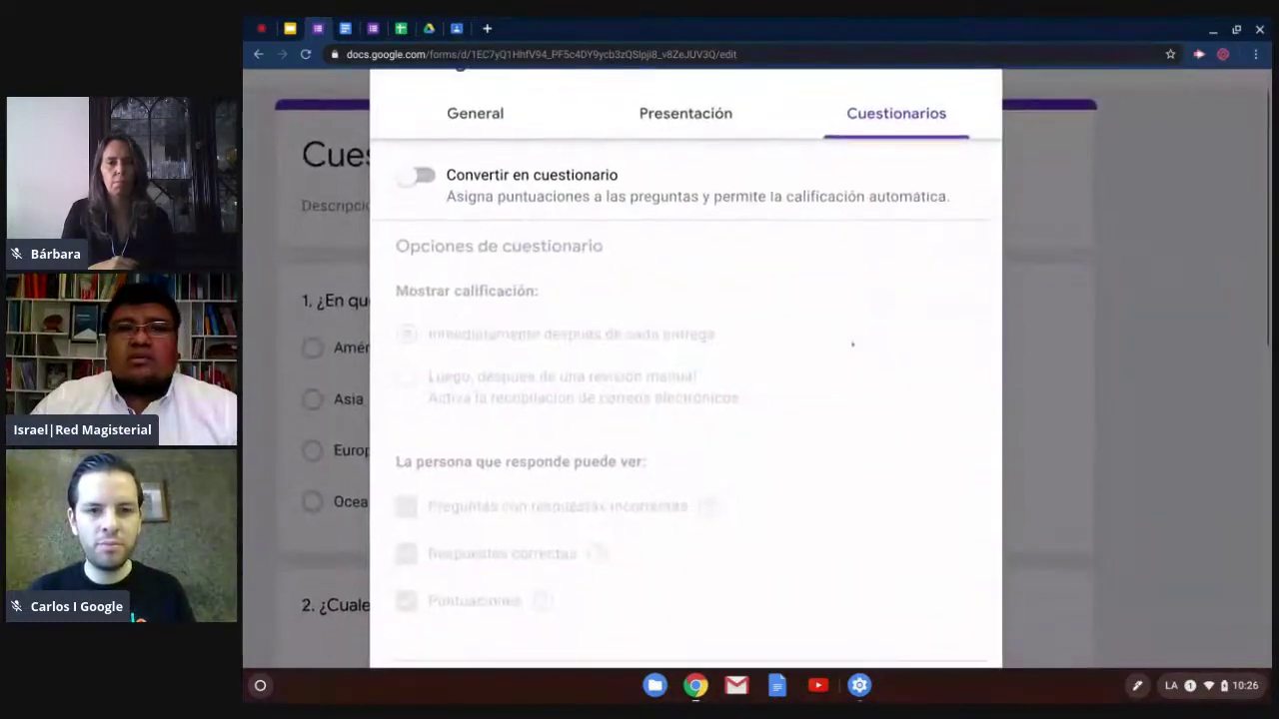
scroll(852, 344, "down", 2)
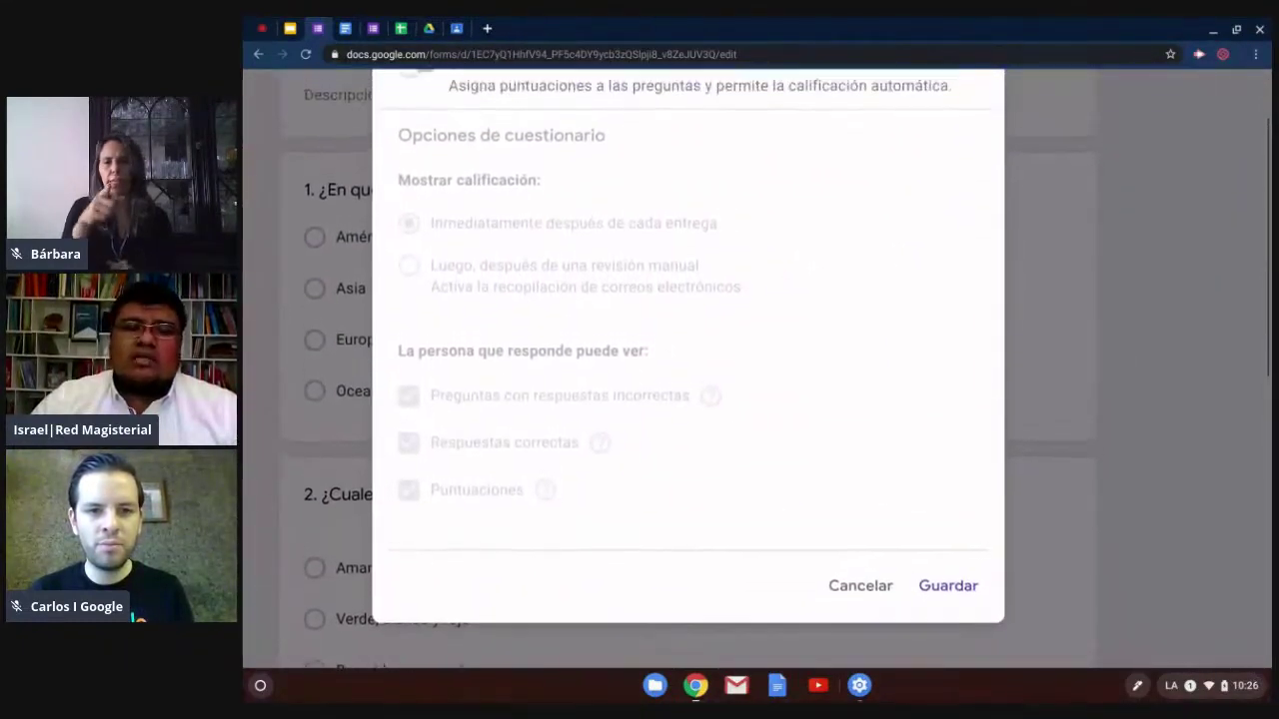
scroll(688, 367, "up", 2)
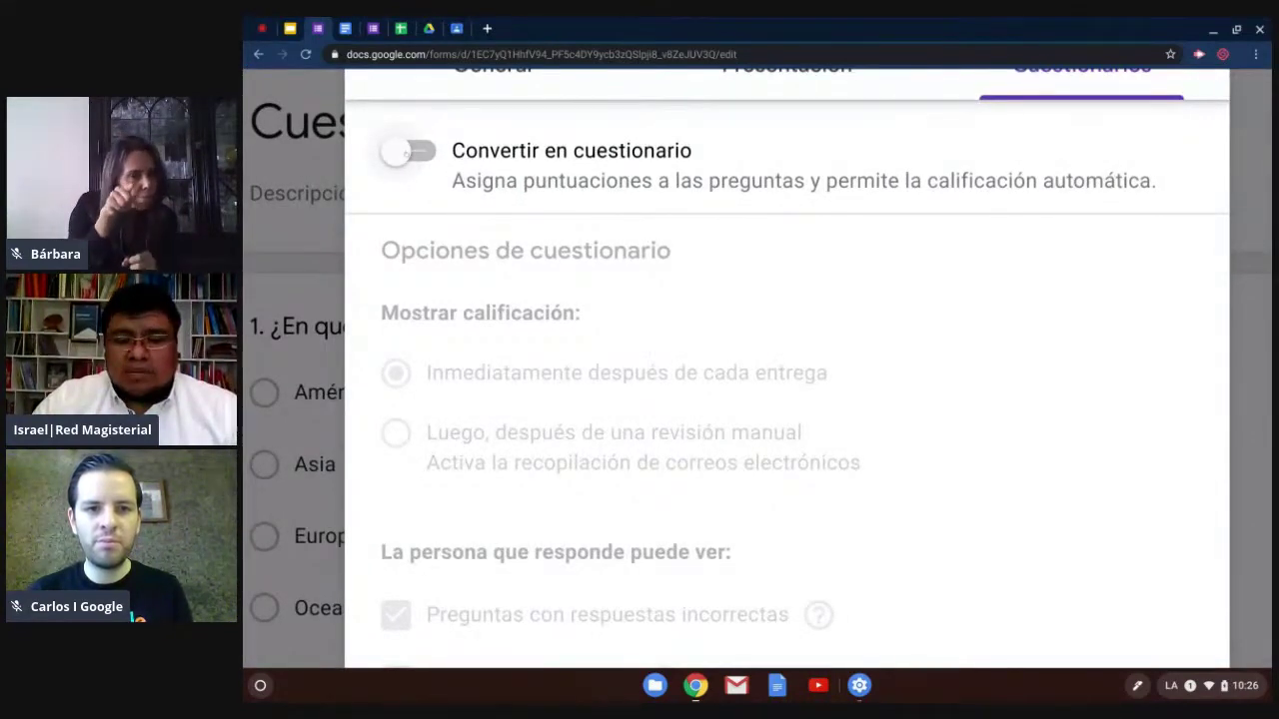
left_click(408, 151)
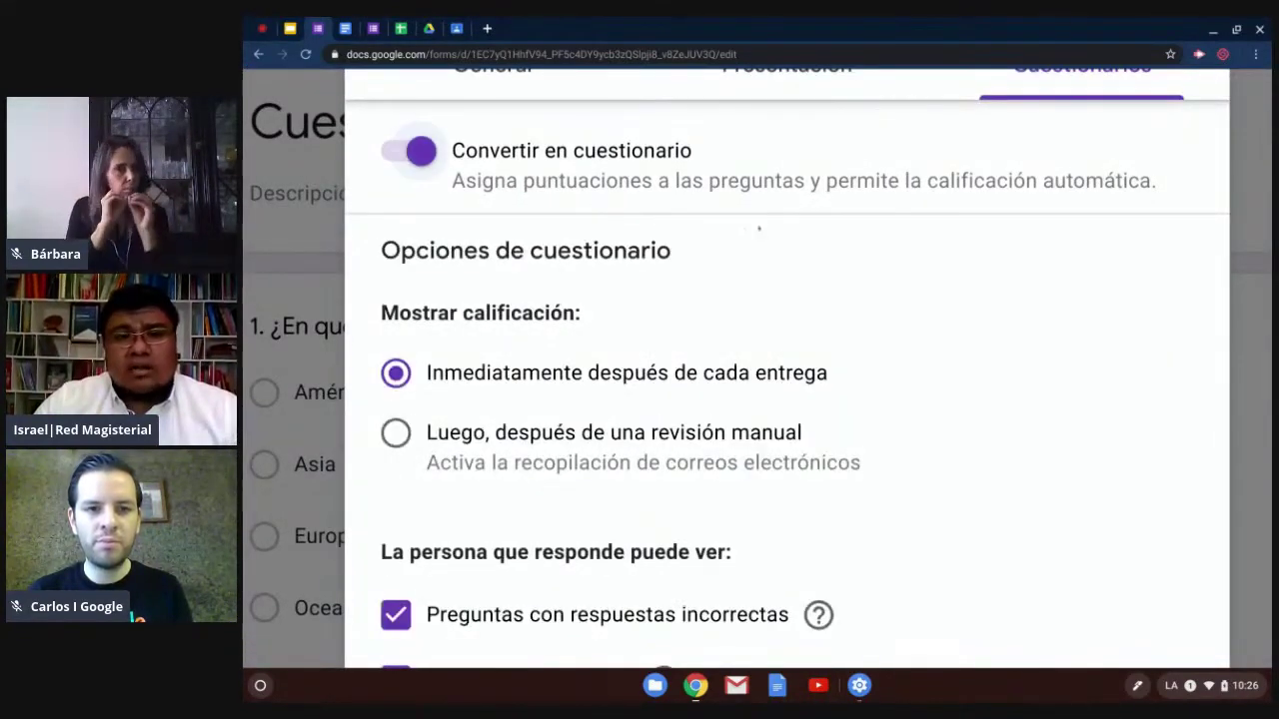
key("ctrl+minus")
key("ctrl+minus")
scroll(988, 326, "down", 1)
scroll(987, 326, "down", 1)
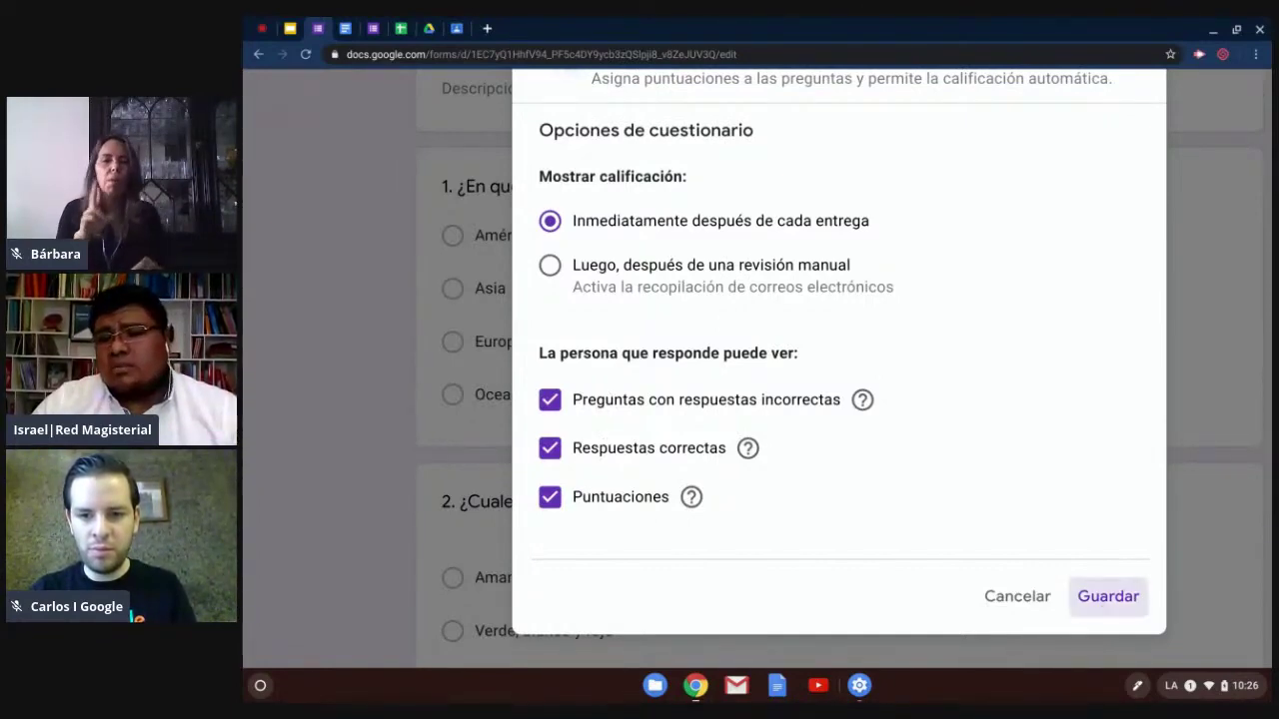
left_click(1104, 605)
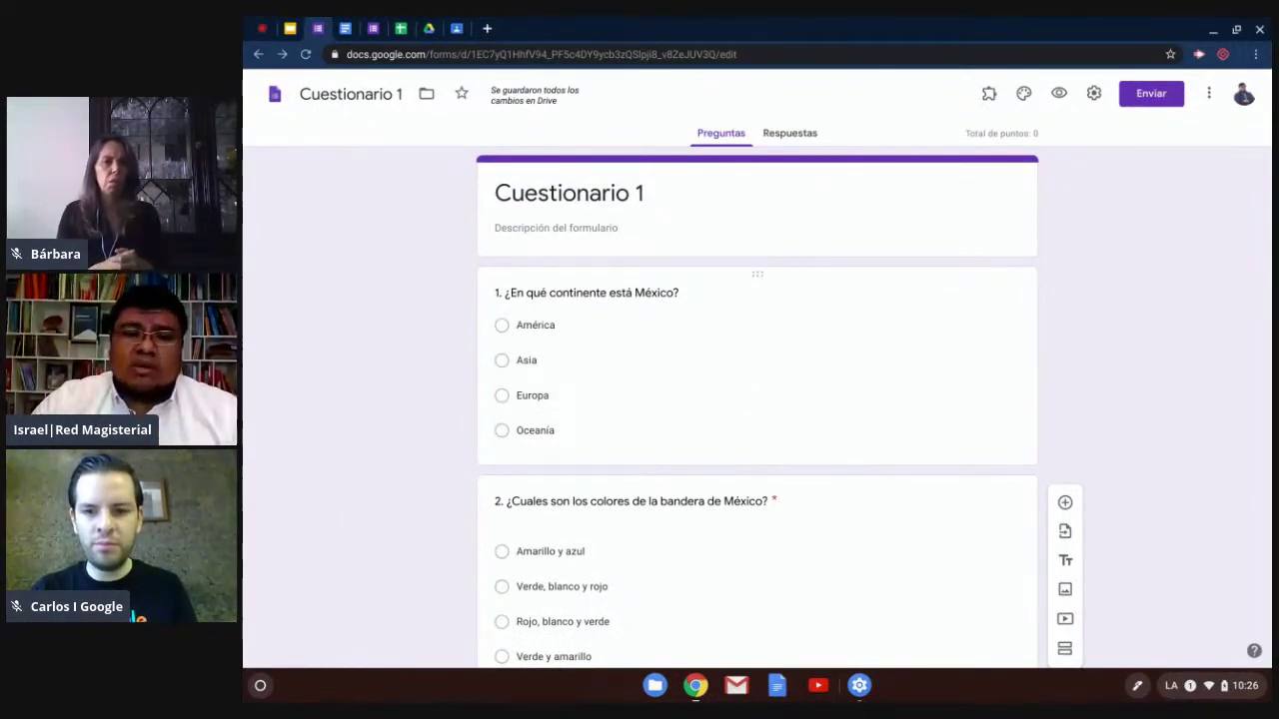
Step: Open the answer key of question 1, "¿En qué continente está México?", and set its score to 2 points
left_click(659, 316)
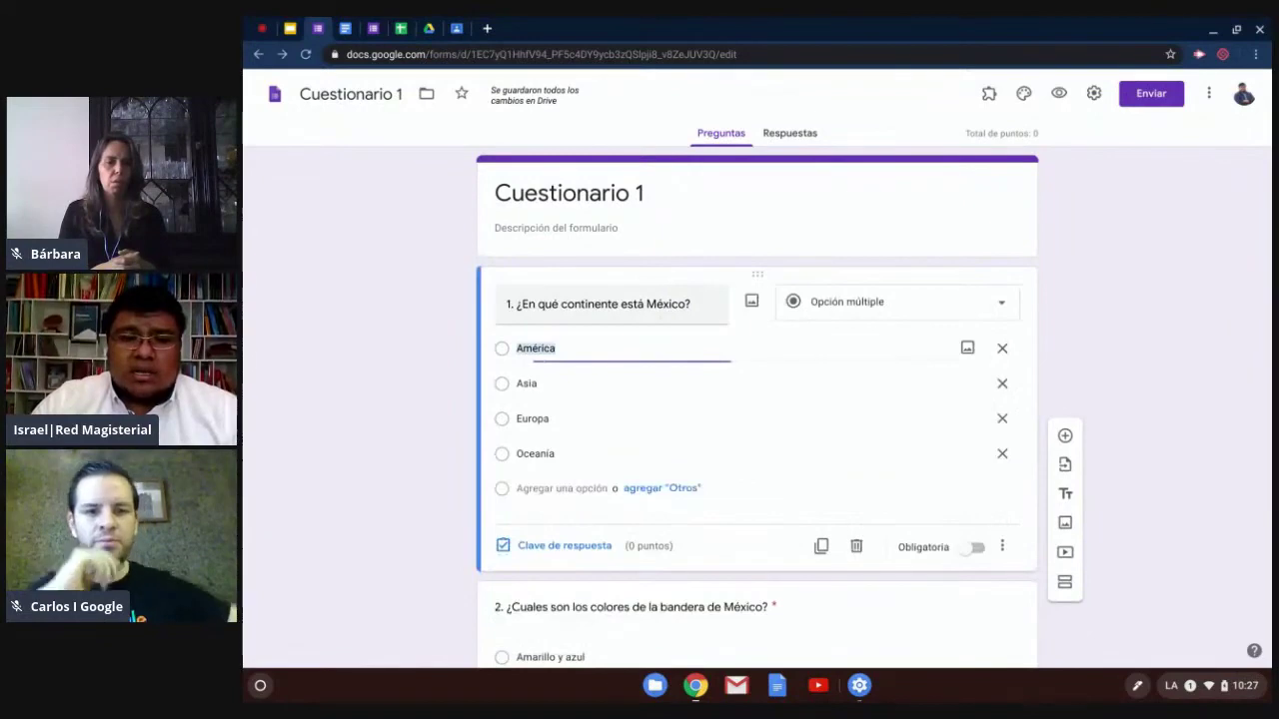
scroll(504, 546, "up", 5)
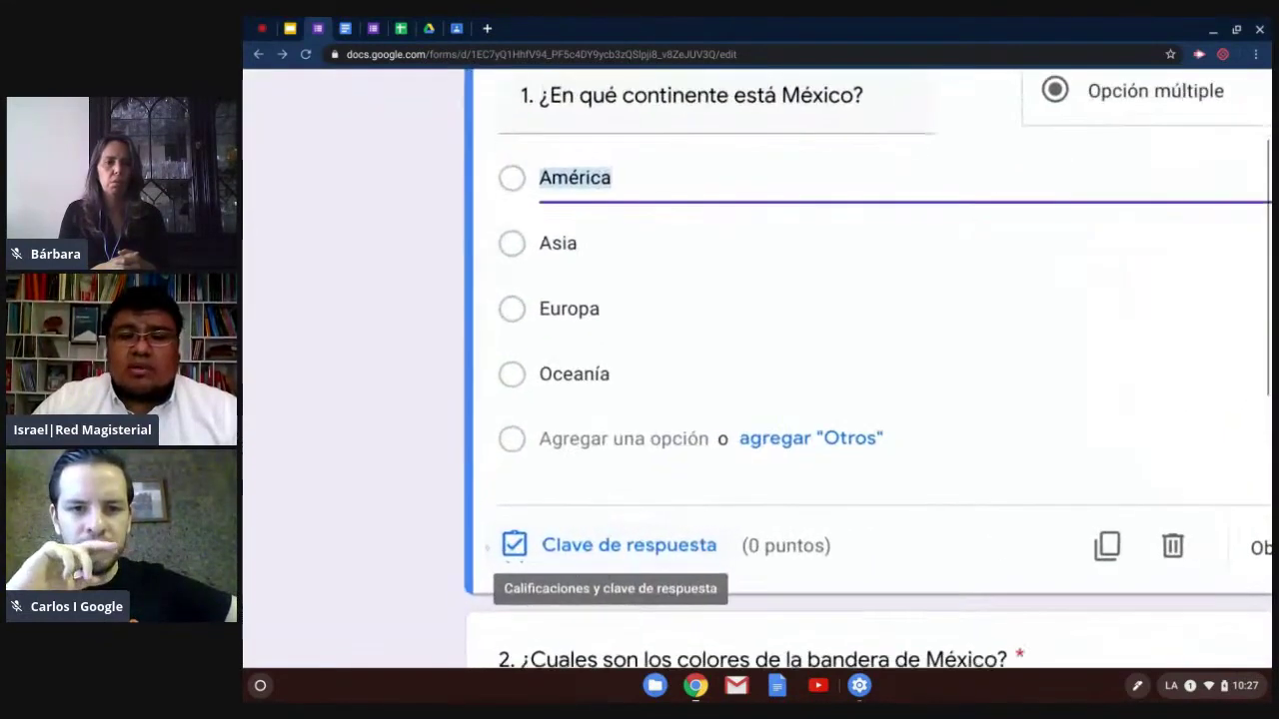
scroll(520, 545, "up", 2)
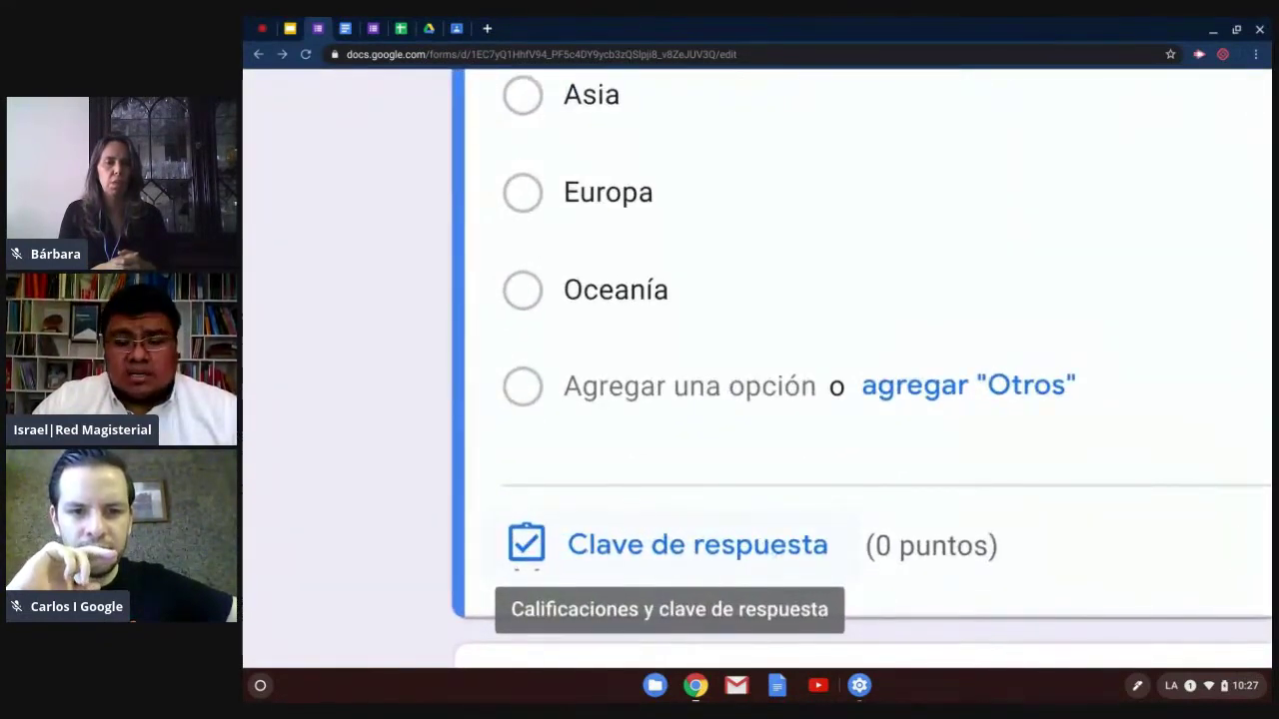
left_click(527, 545)
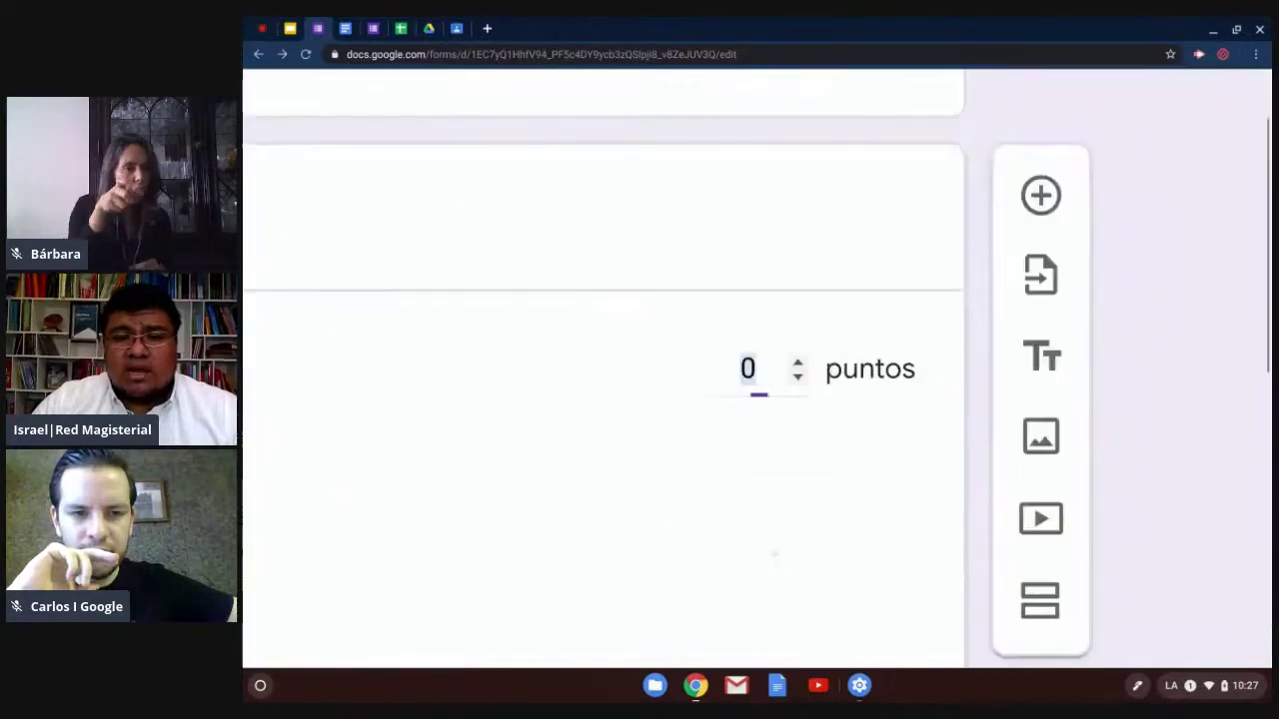
scroll(527, 545, "down", 6)
scroll(774, 554, "down", 2)
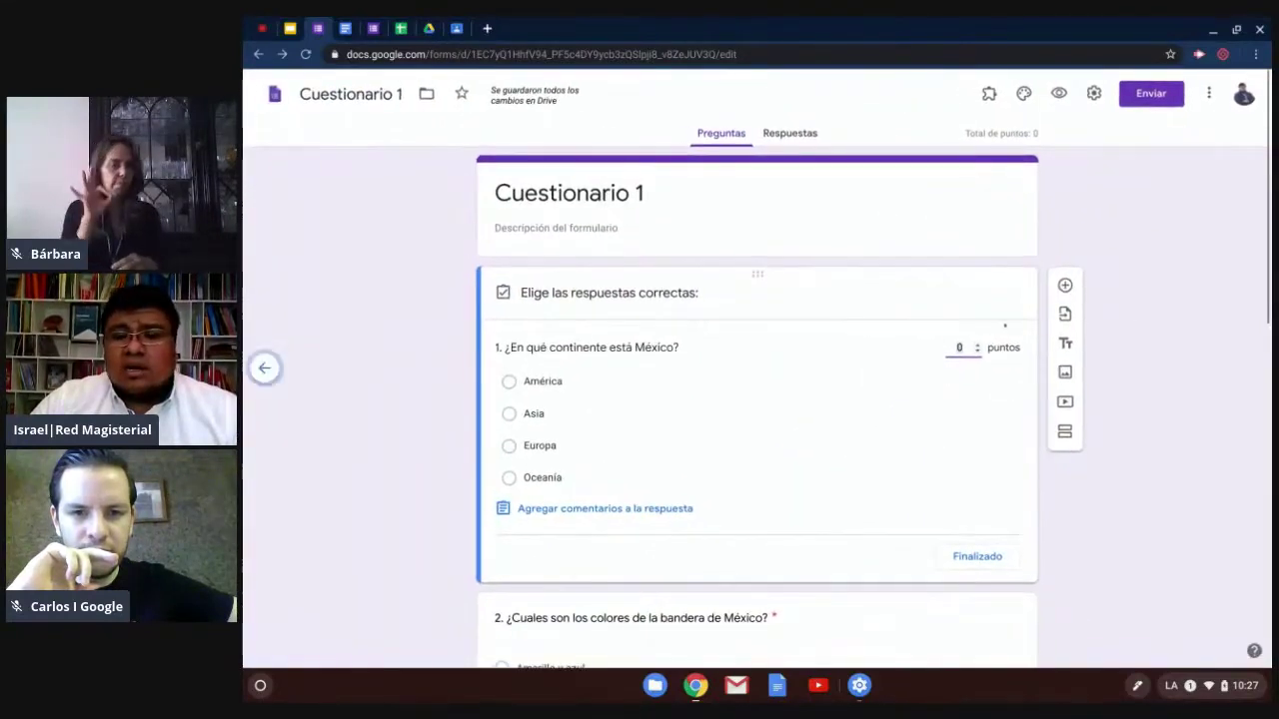
scroll(930, 312, "up", 3)
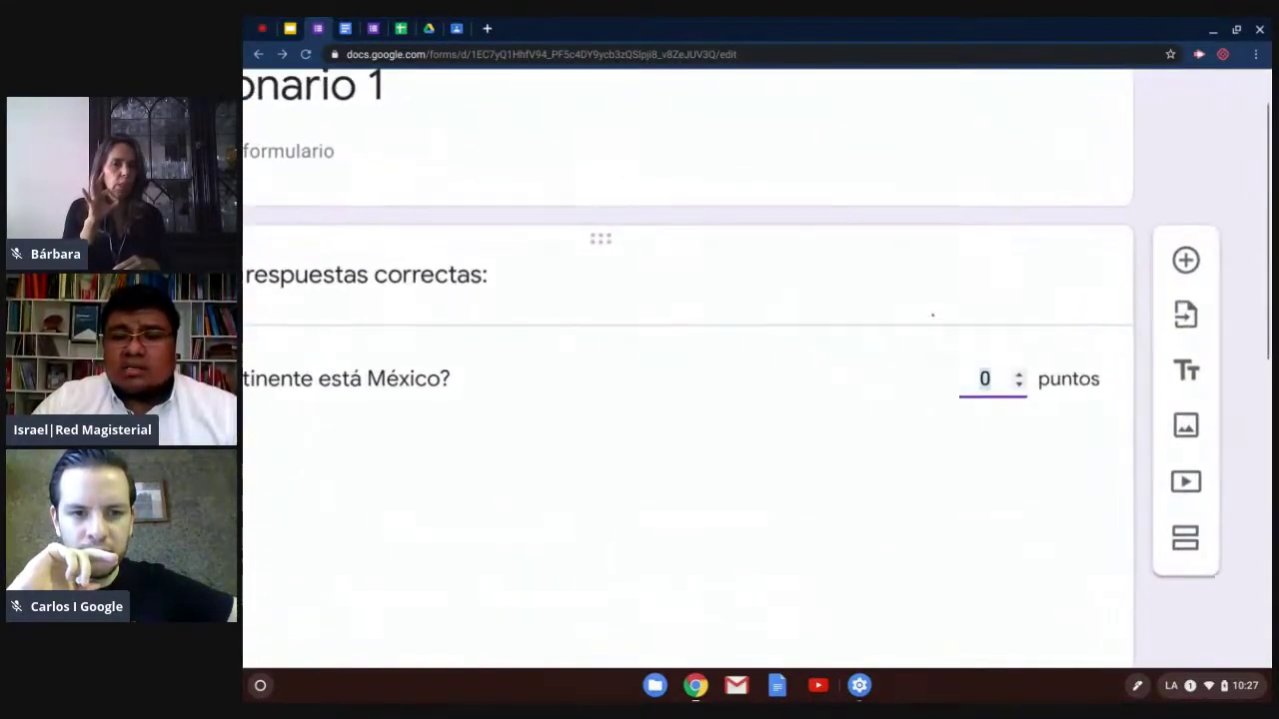
left_click(1019, 374)
left_click(1018, 373)
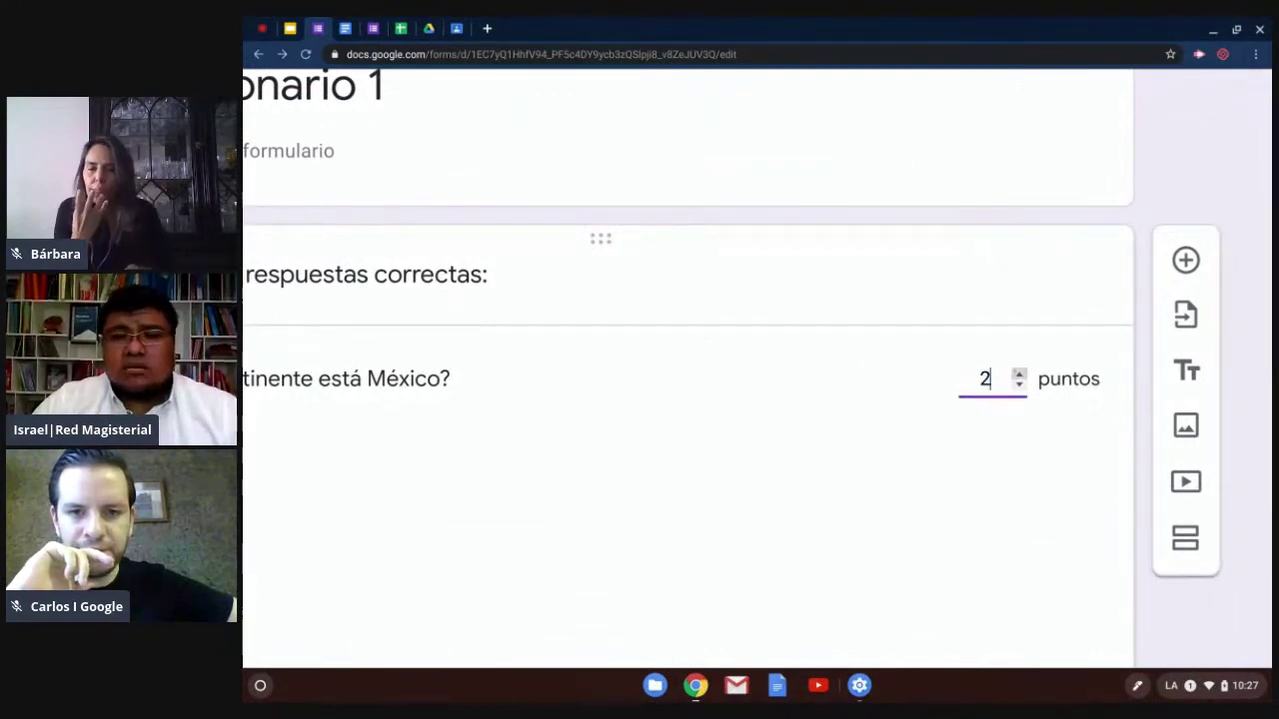
scroll(729, 406, "down", 3)
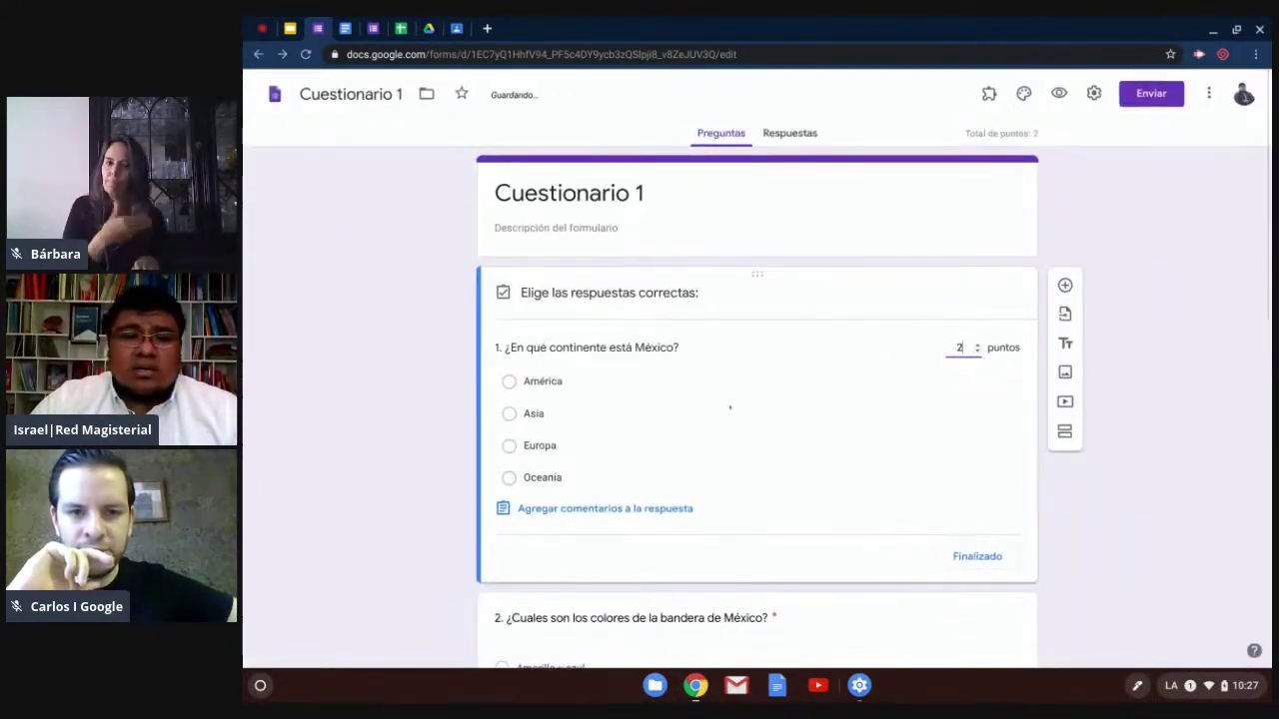
Step: Mark América as the correct answer to question 1
scroll(729, 407, "up", 3)
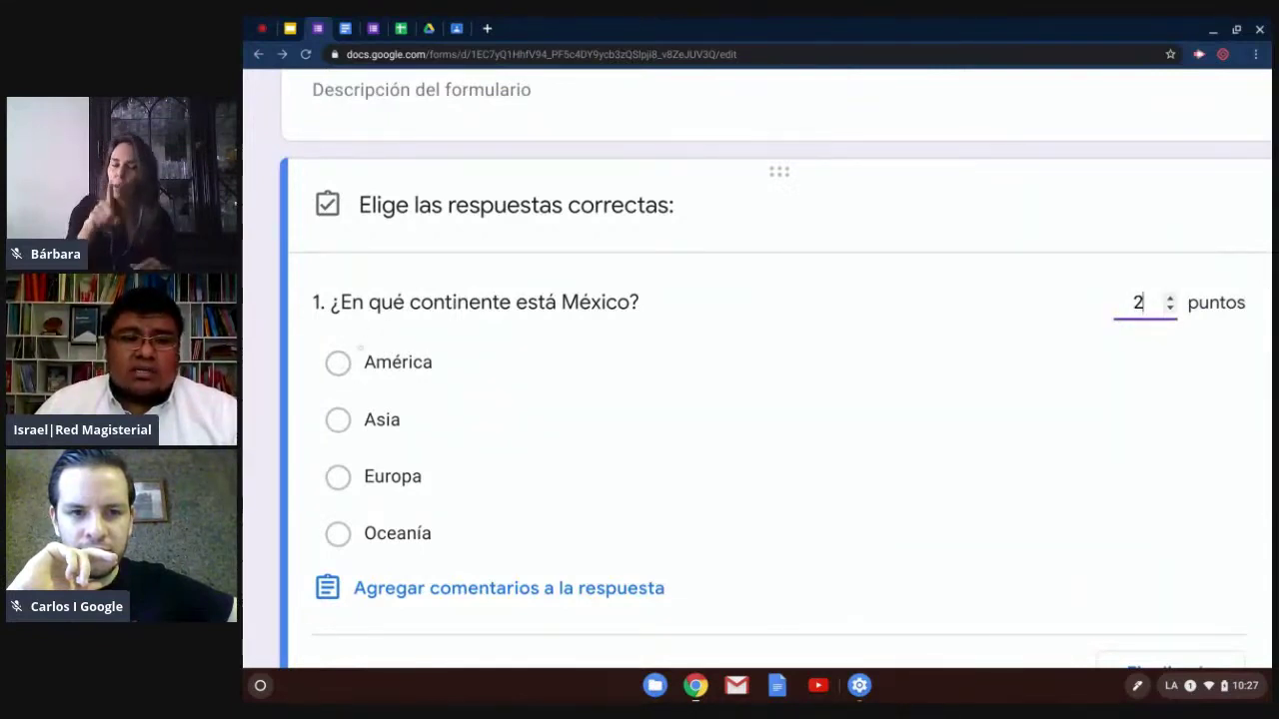
left_click(338, 362)
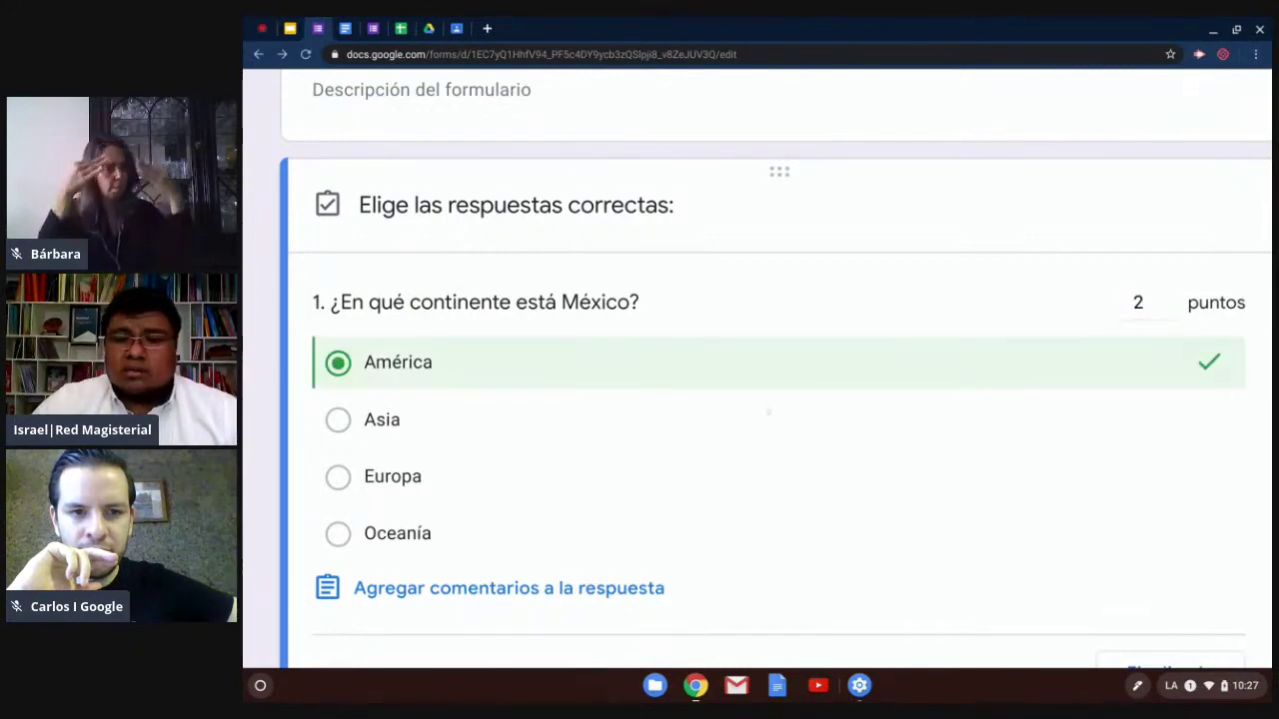
key("ctrl+0")
key("ctrl+plus")
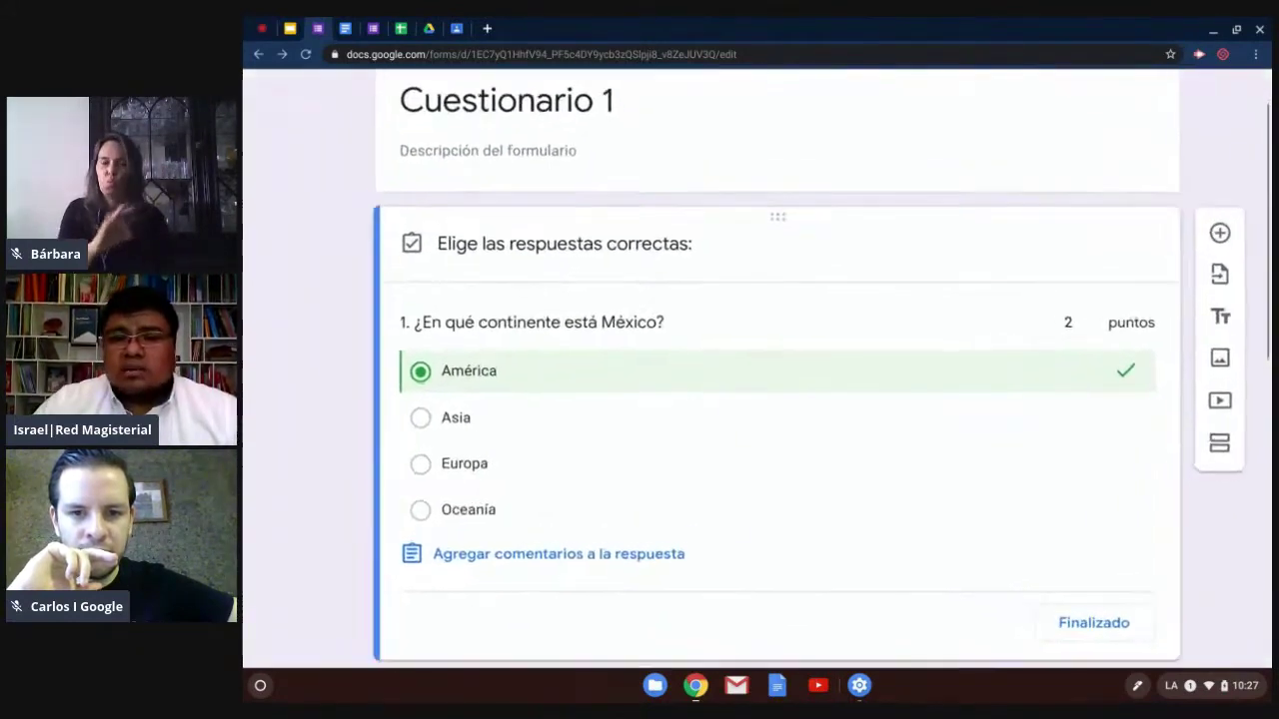
key("ctrl+plus")
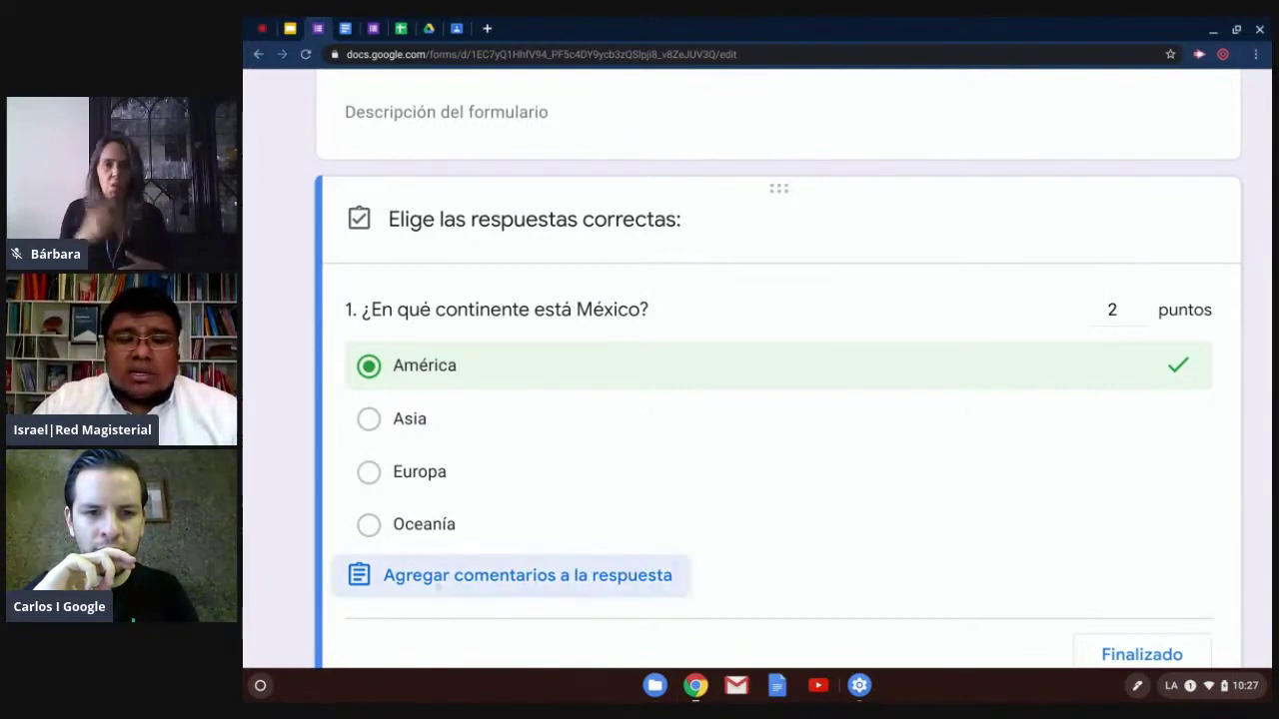
Step: Add the feedback comment "Revisar el material del enlace" for incorrect answers to question 1
left_click(528, 575)
key("ctrl+0")
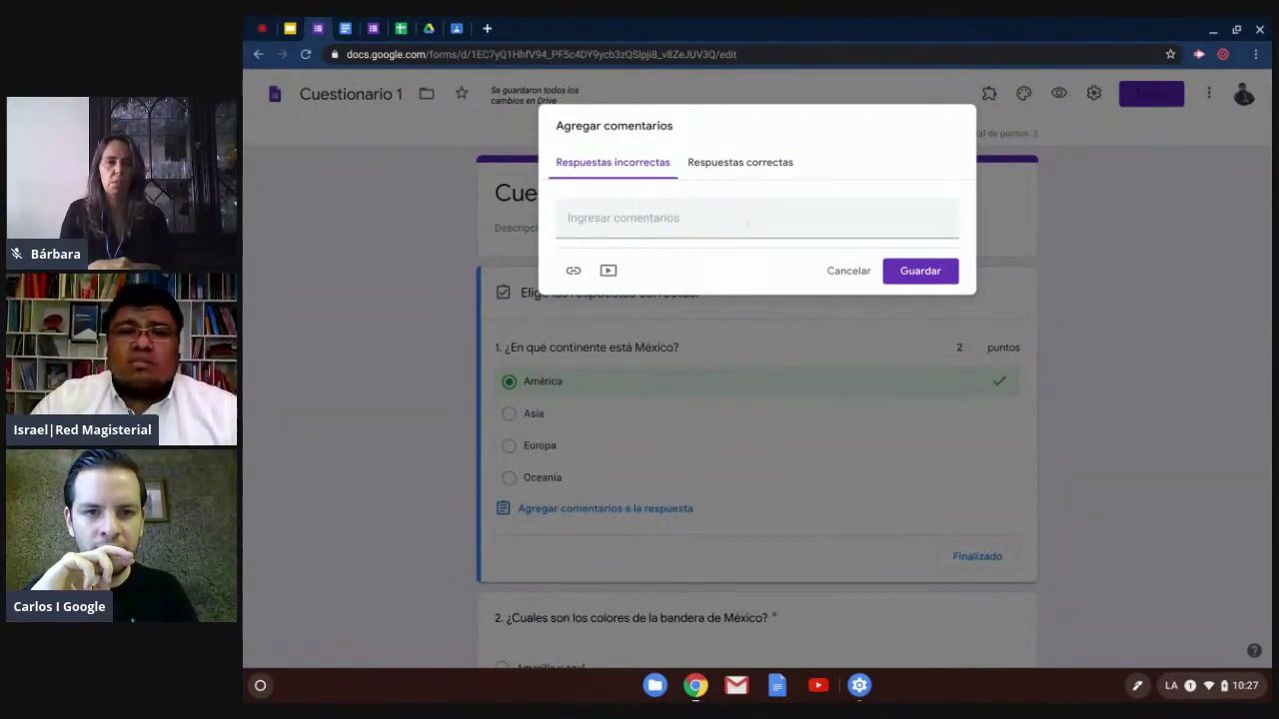
scroll(736, 131, "up", 5)
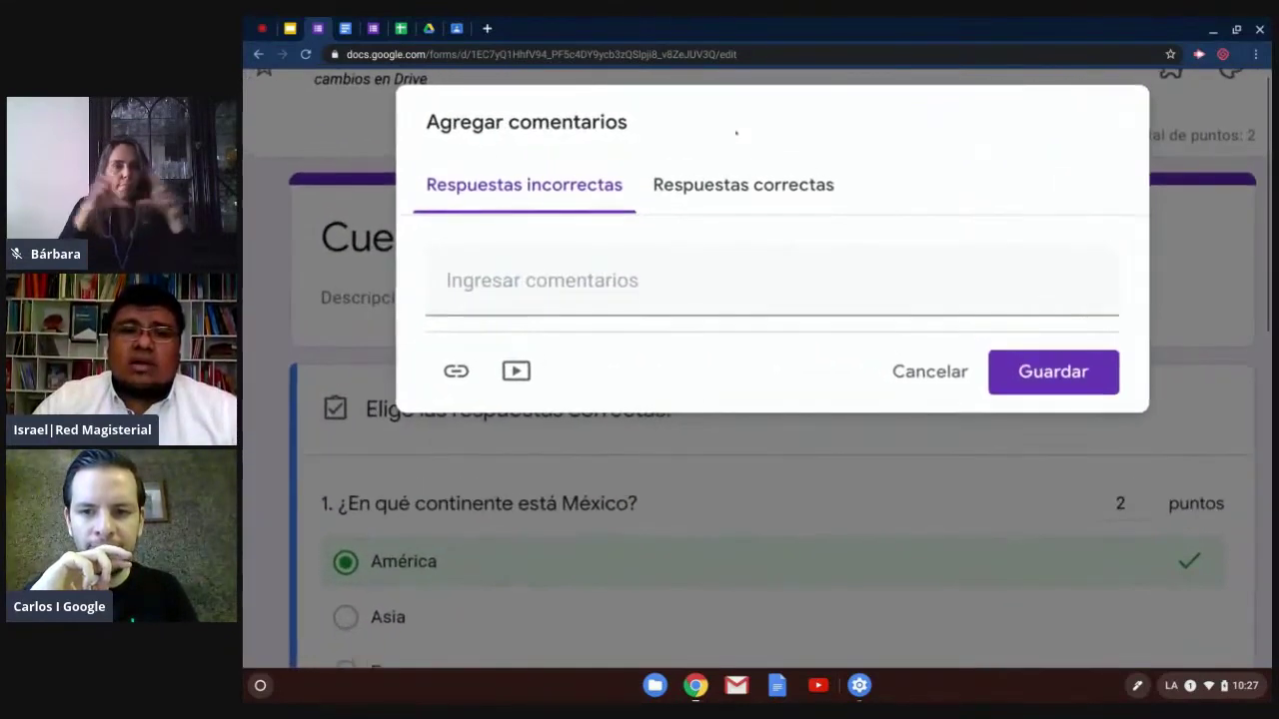
left_click(590, 284)
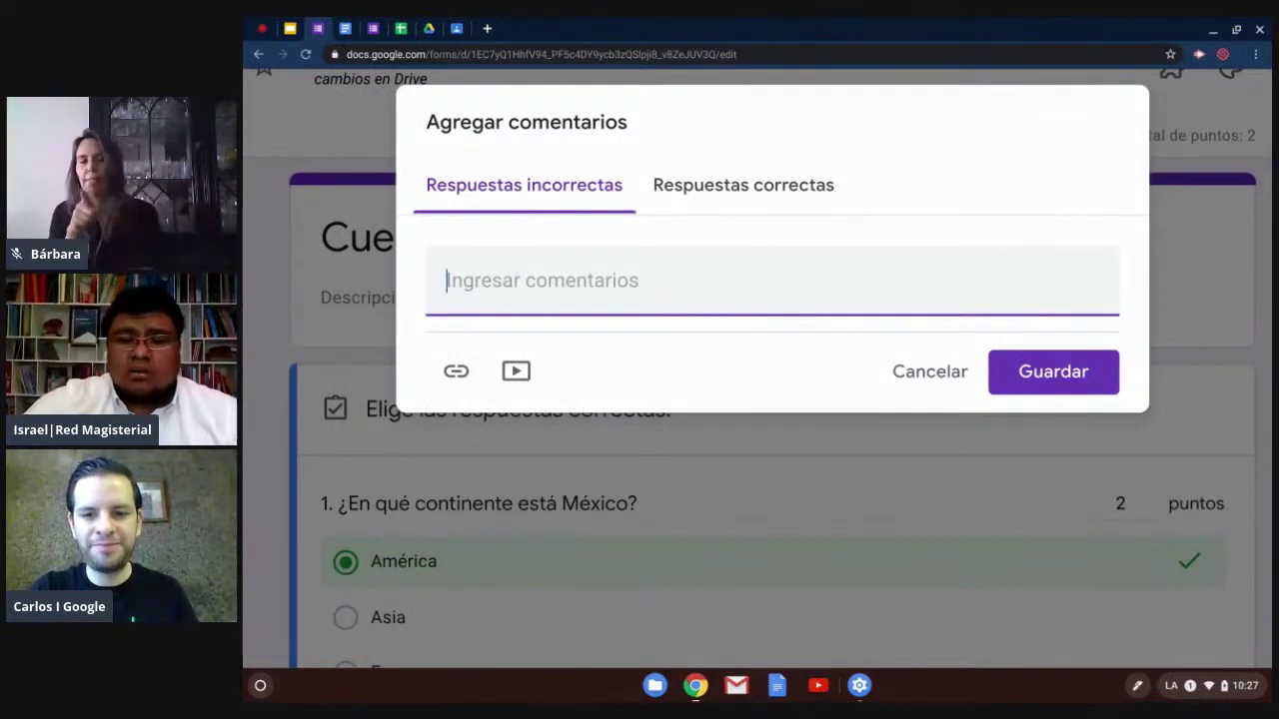
type("Revisar el materia")
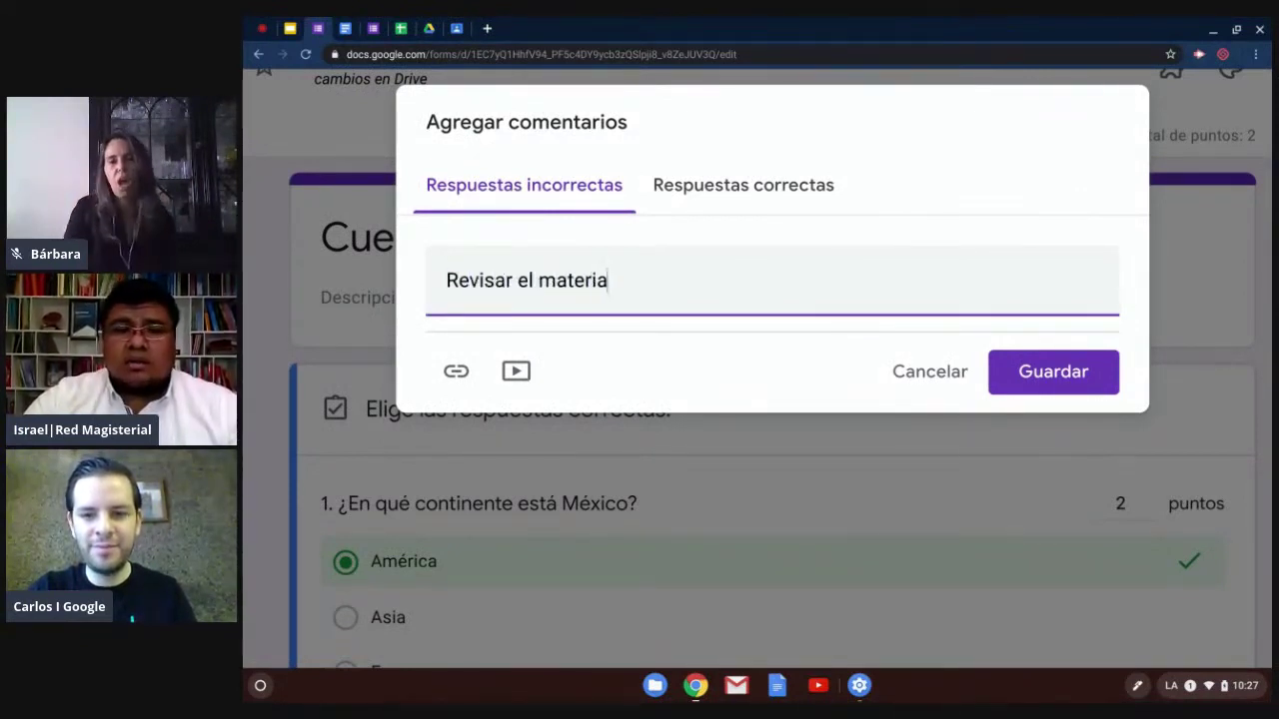
type("l del encla")
key("BackSpace")
key("BackSpace")
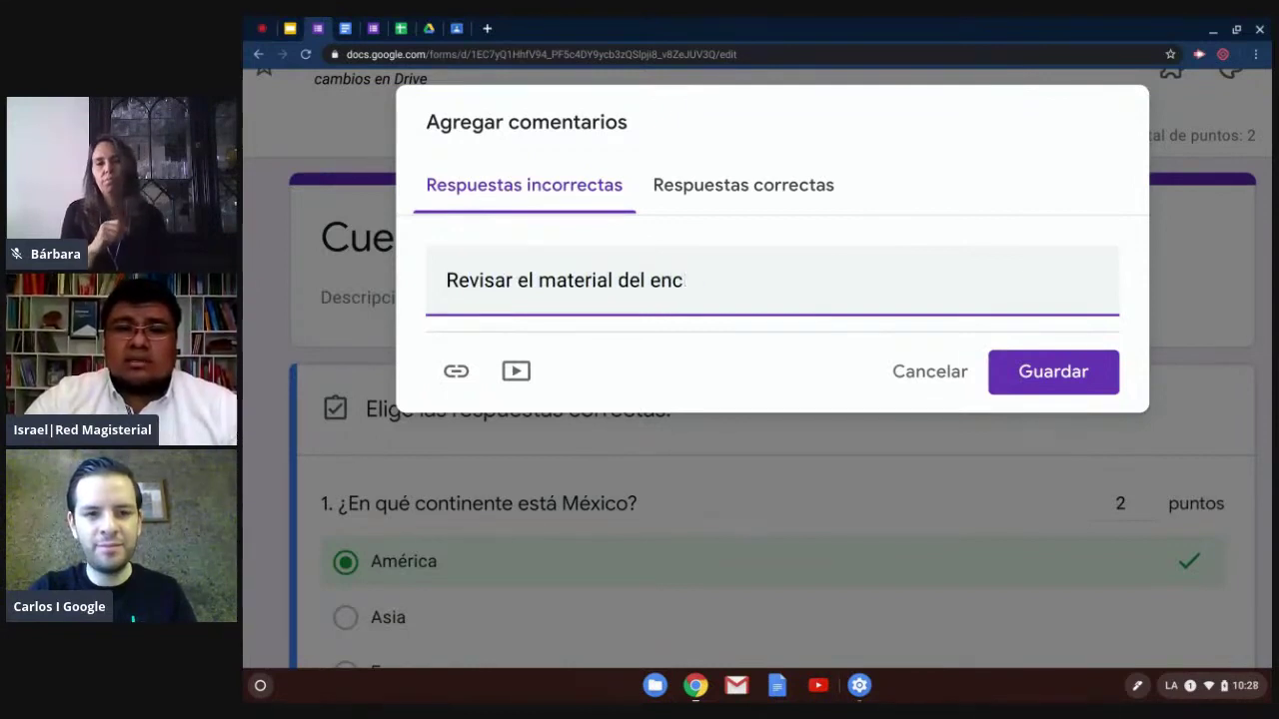
key("BackSpace")
type("lace")
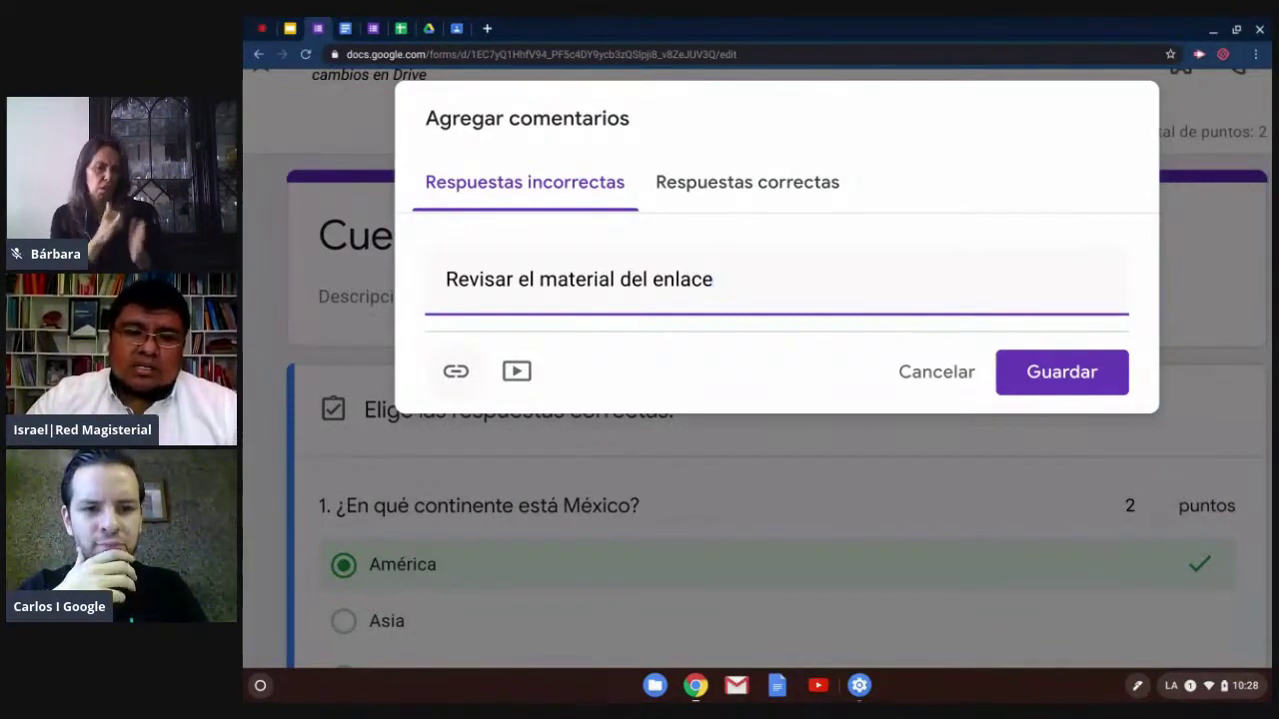
Step: Attach a link to google.com with the display text "Contenido 1" to the incorrect-answer feedback, and test that link
left_click(456, 370)
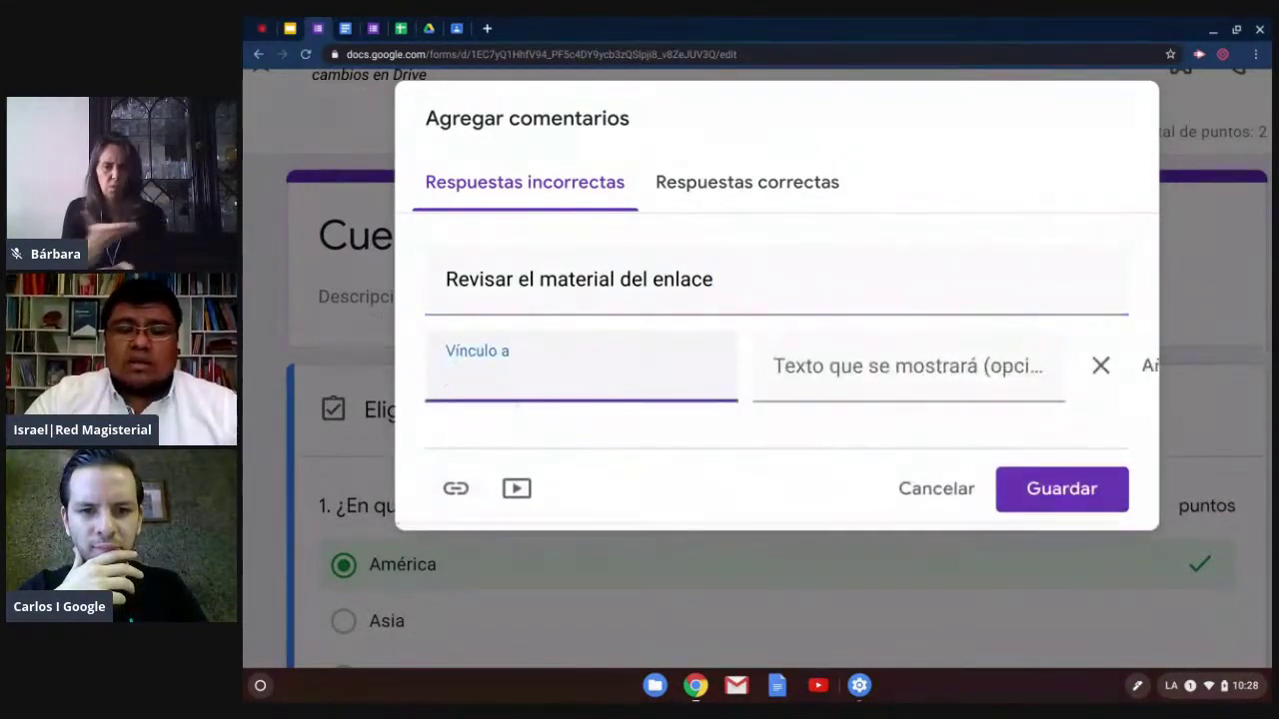
type("google.com")
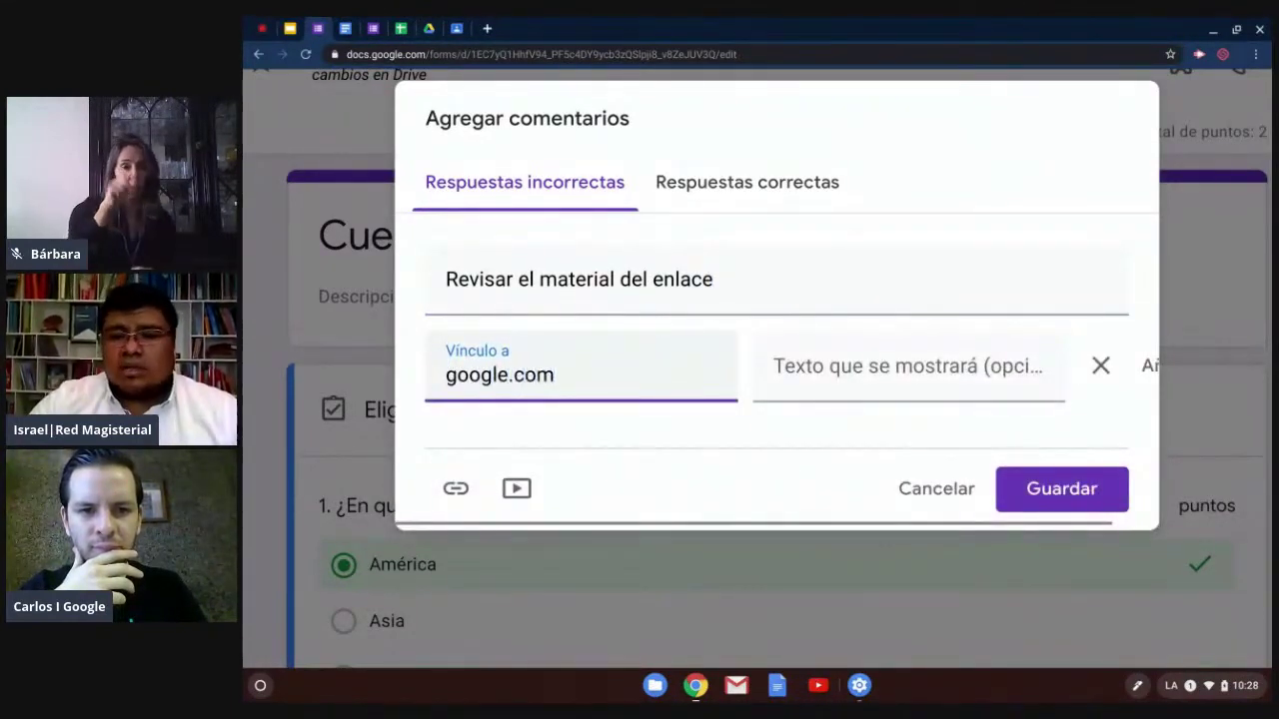
left_click(807, 380)
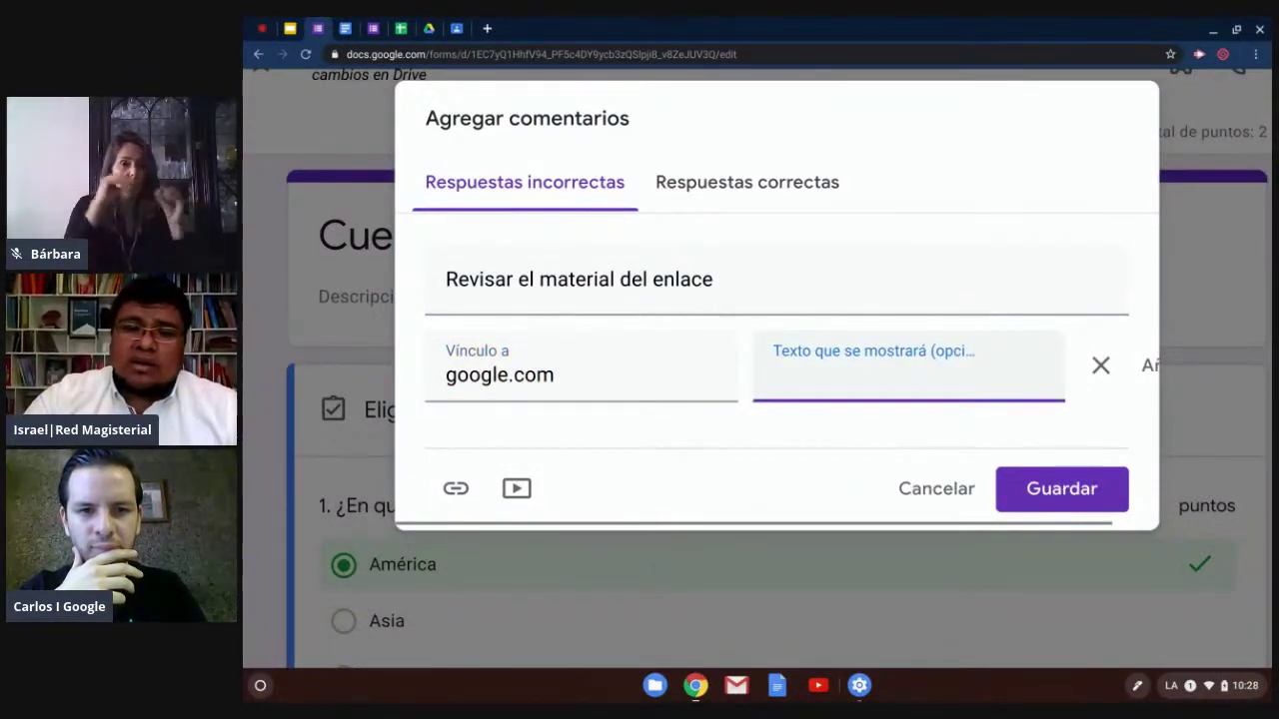
type("COntenid")
key("BackSpace")
key("BackSpace")
key("BackSpace")
key("BackSpace")
key("BackSpace")
key("BackSpace")
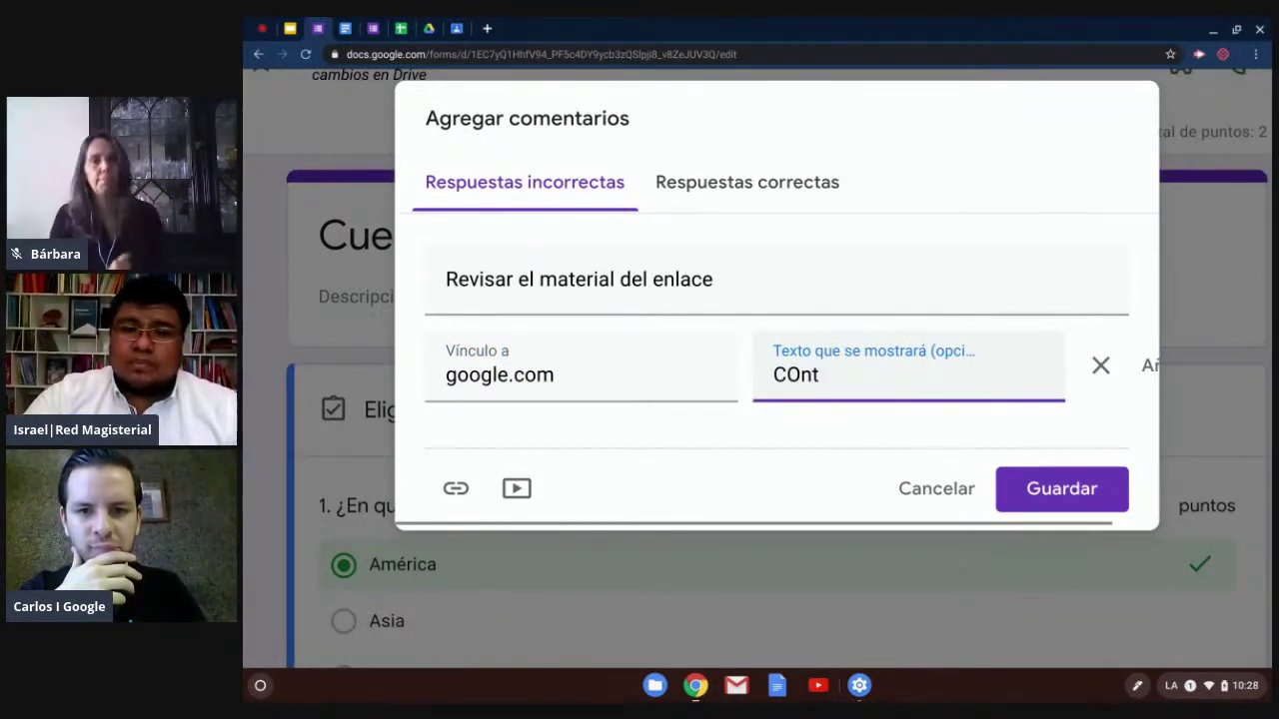
key("BackSpace")
type("ontenido 1")
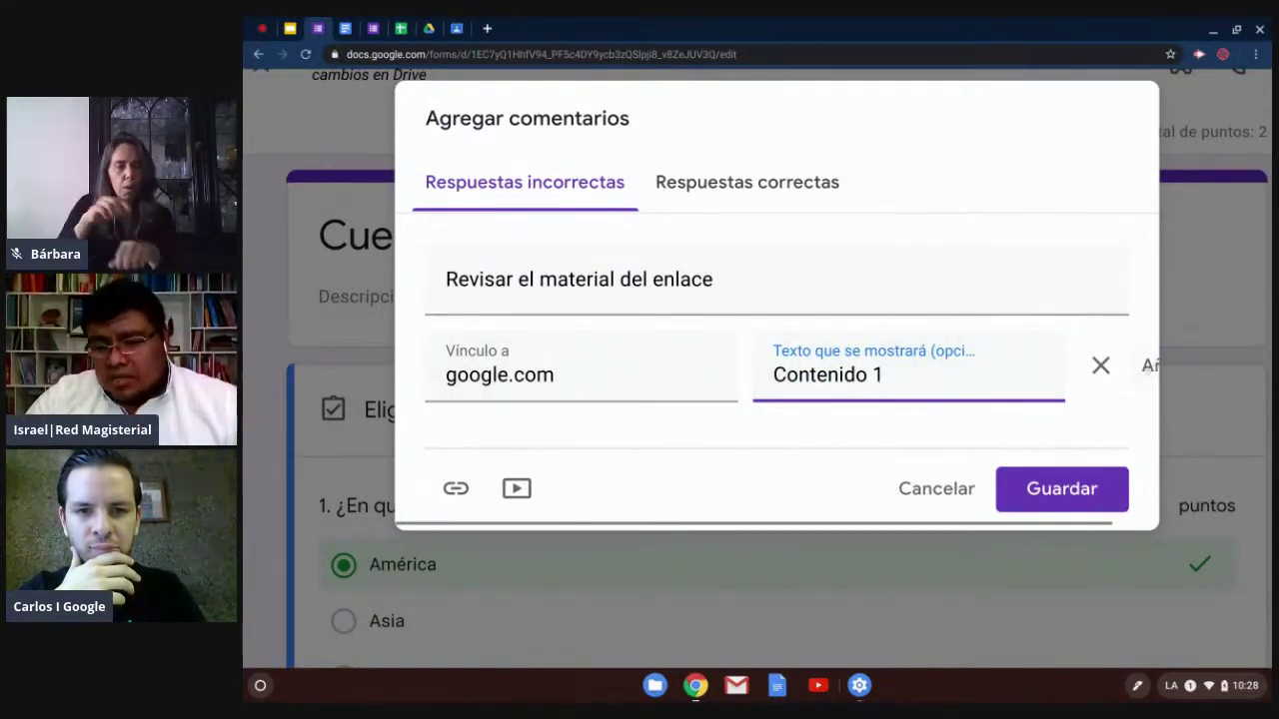
scroll(776, 330, "right", 2)
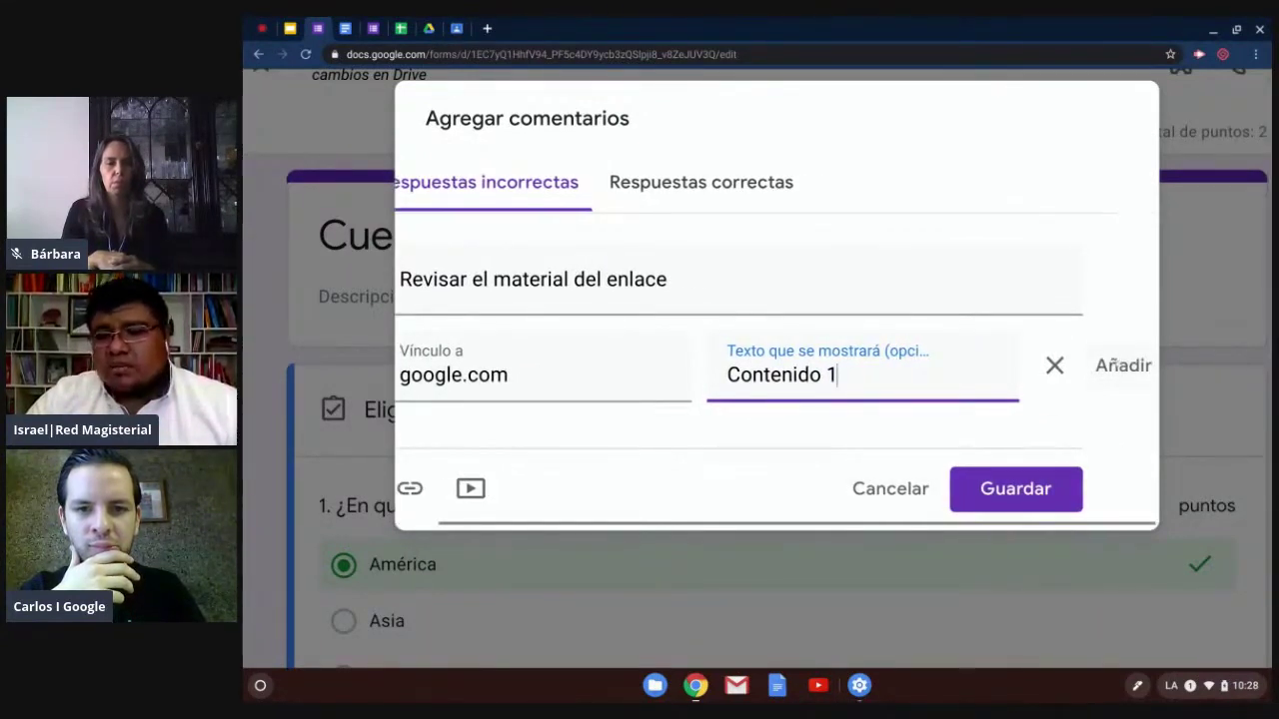
left_click(1123, 365)
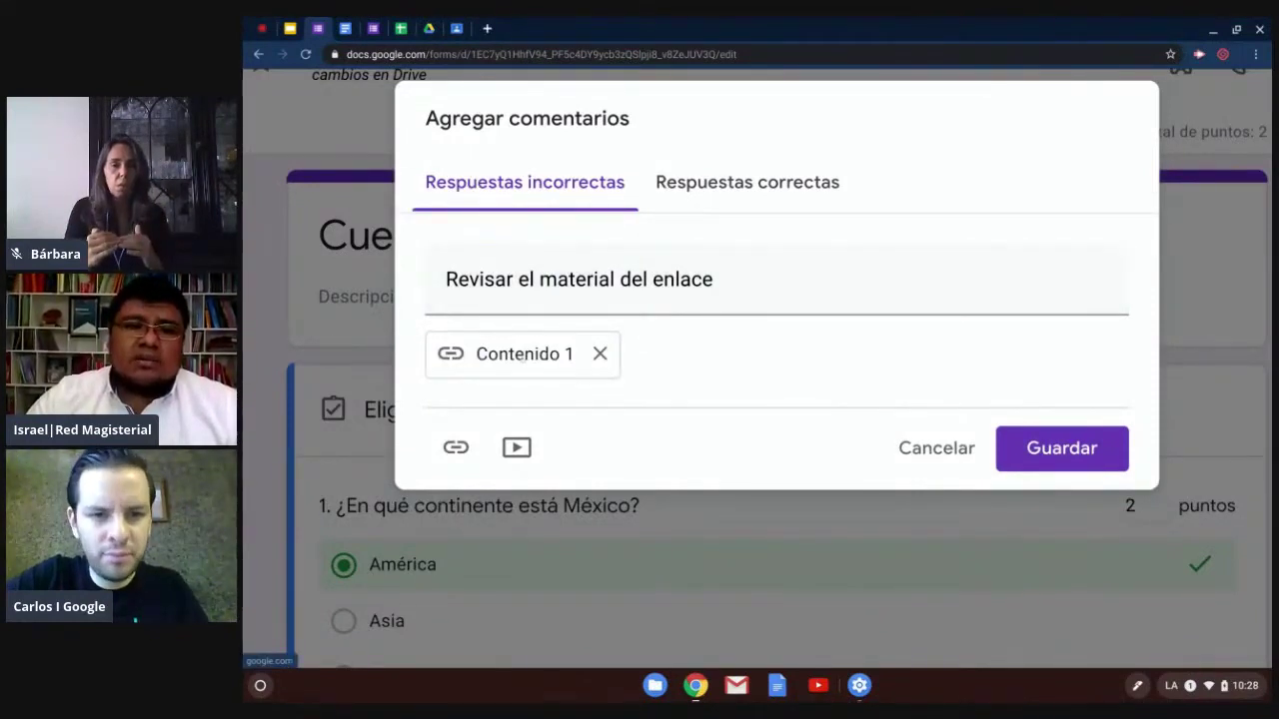
left_click(524, 354)
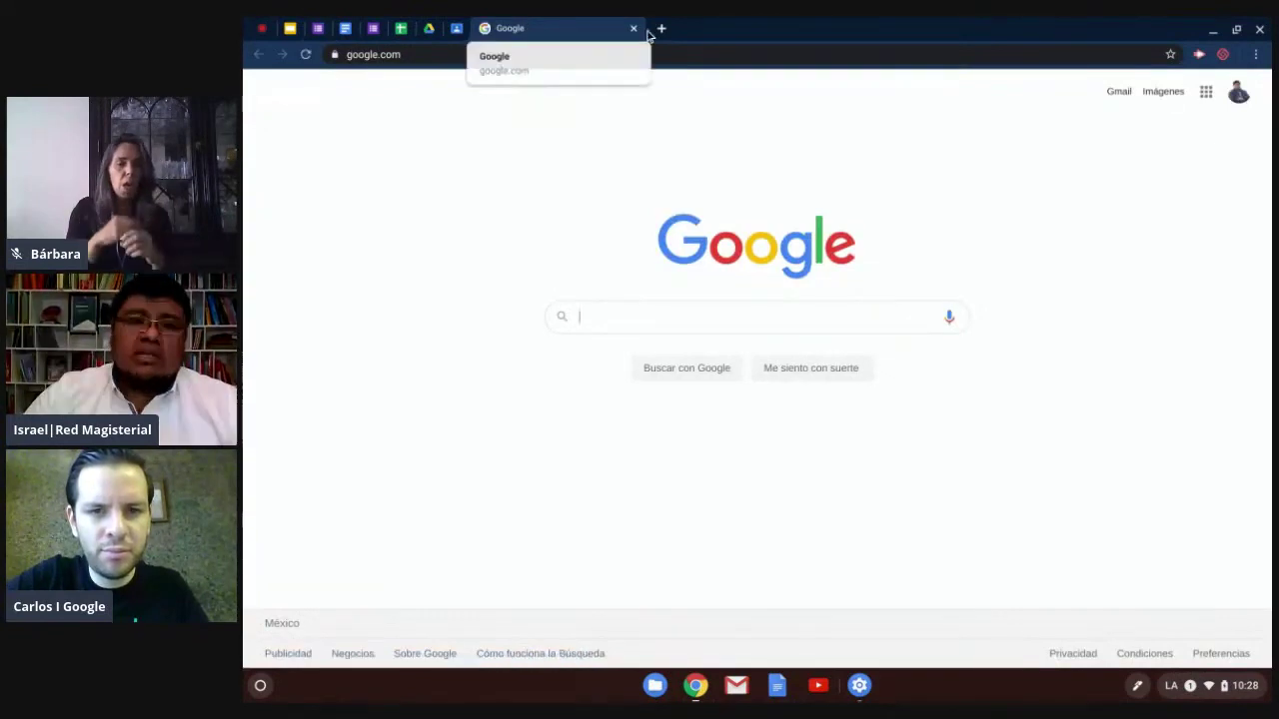
left_click(633, 29)
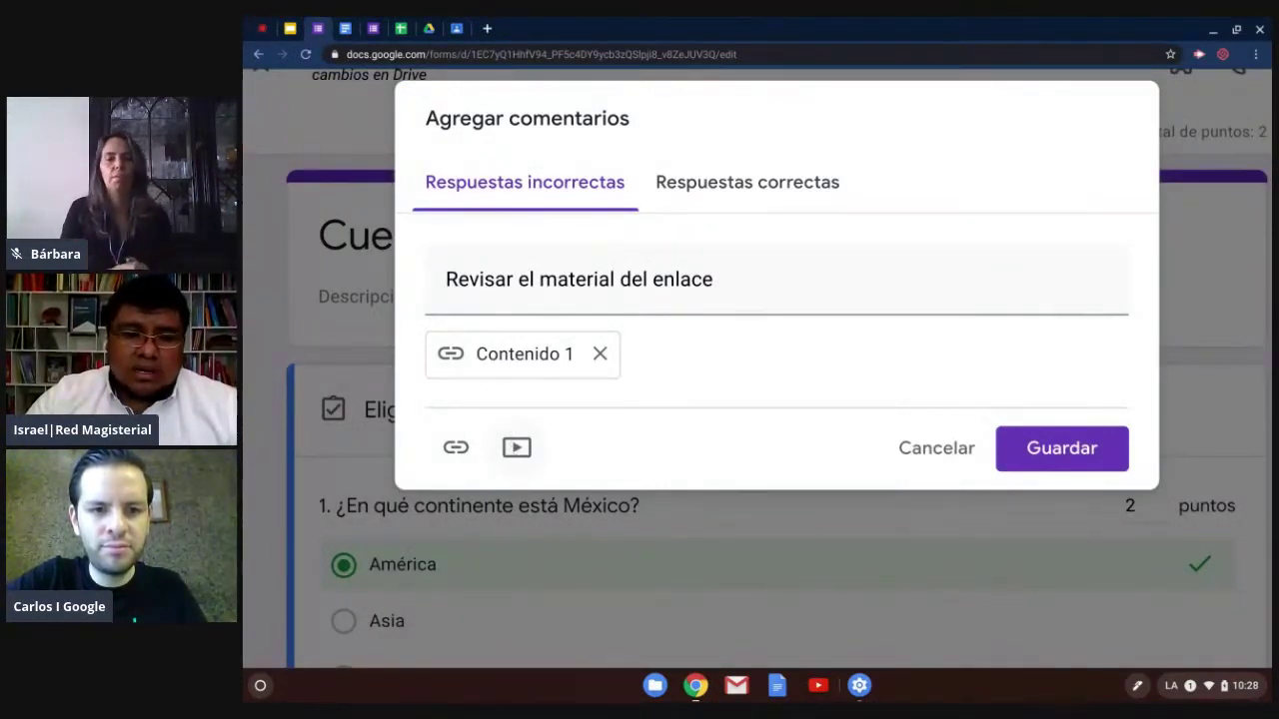
Step: Look at the YouTube video picker and the comments for correct answers, and save the feedback of question 1
left_click(517, 447)
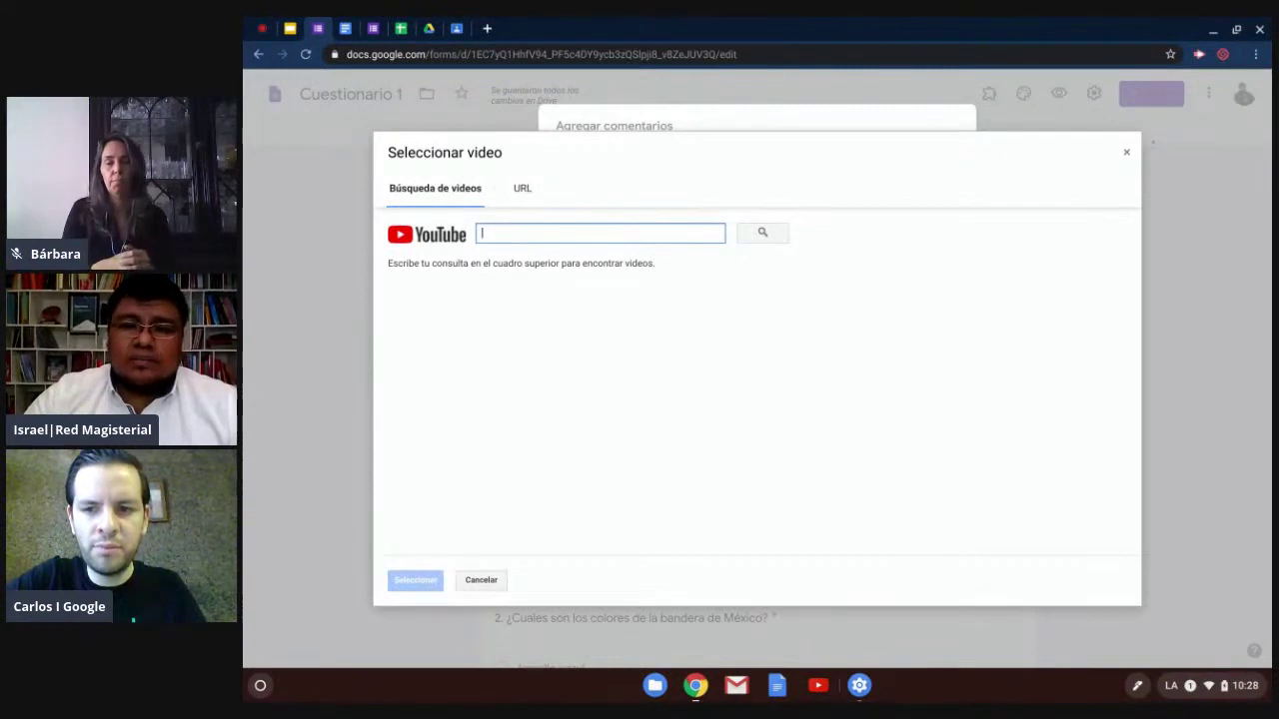
key("Escape")
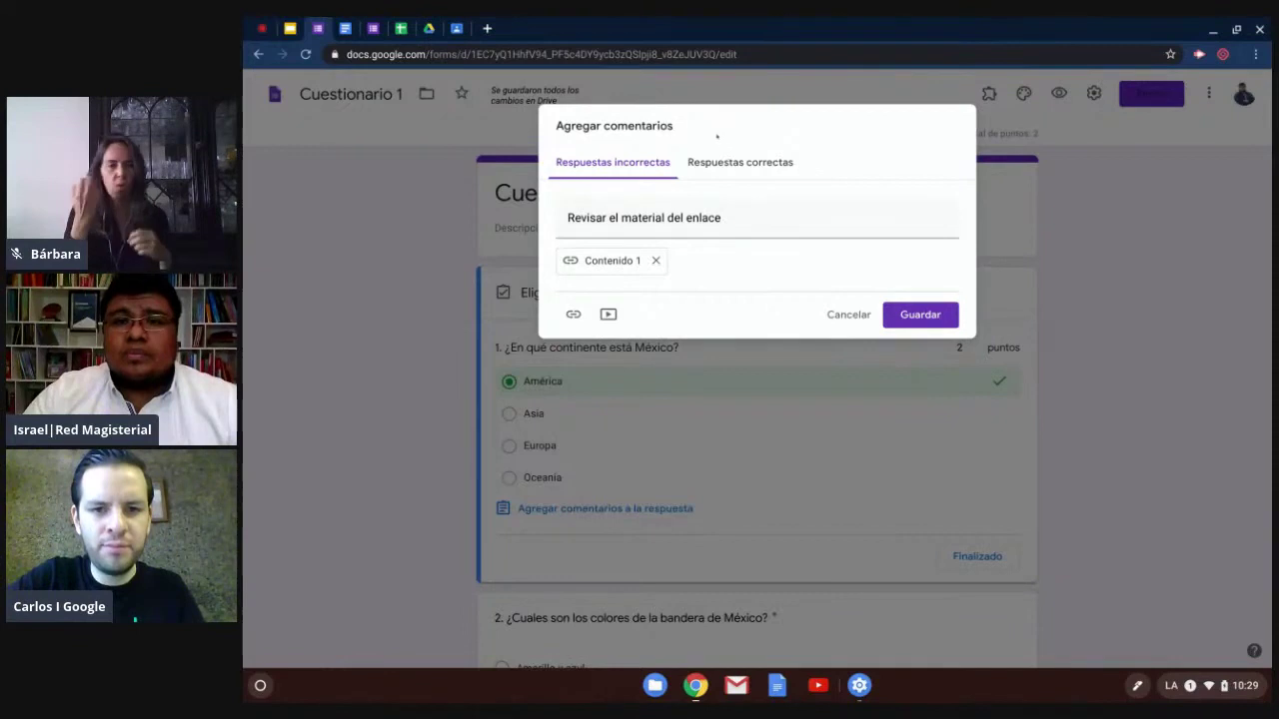
left_click(739, 162)
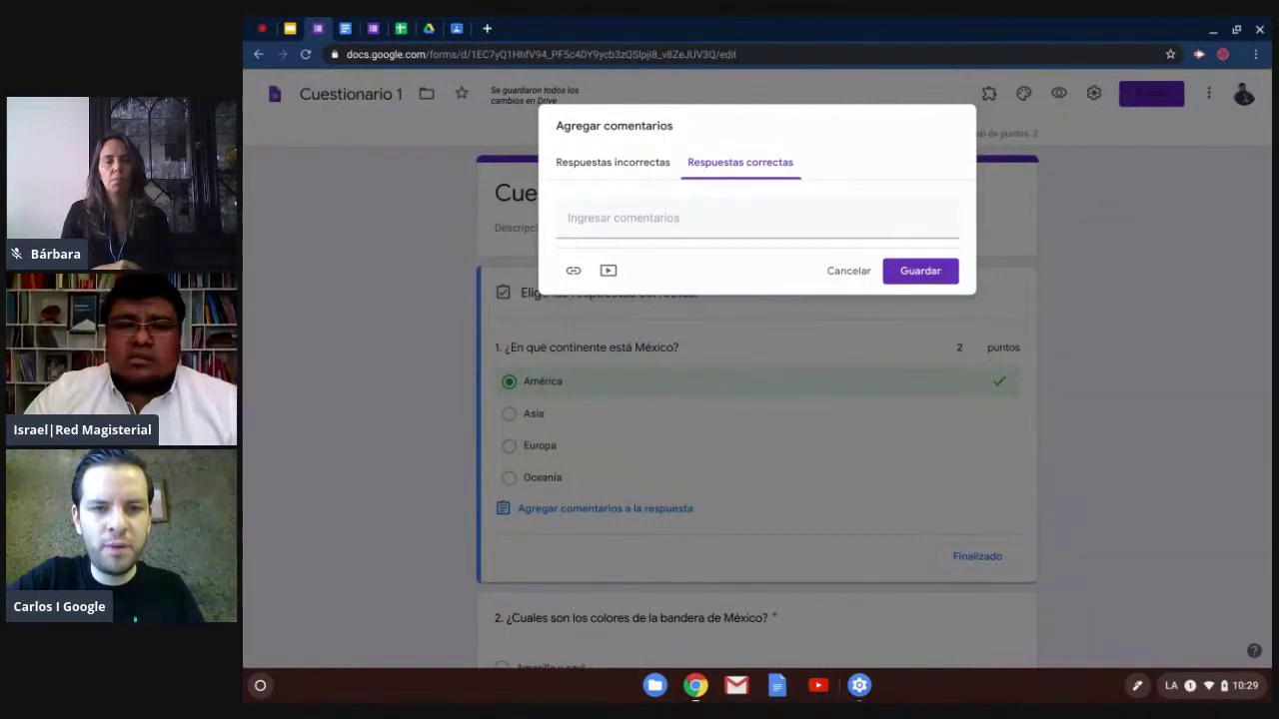
left_click(920, 271)
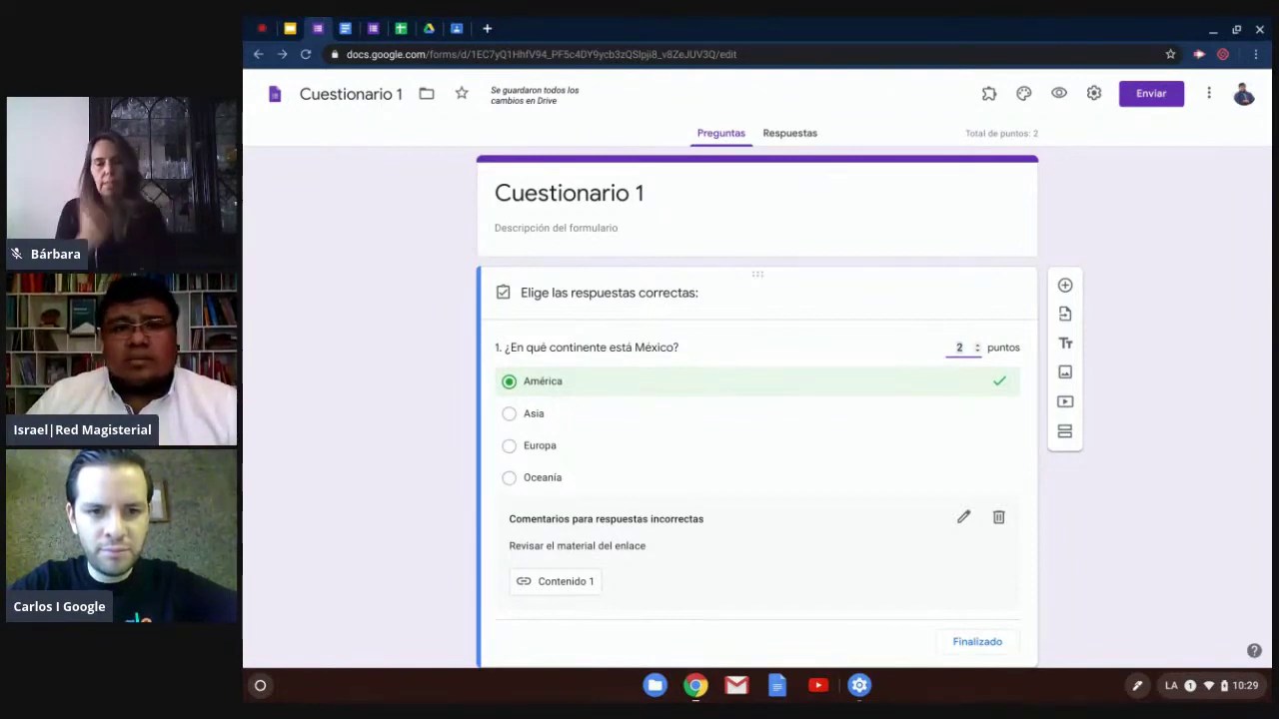
Step: Switch to the Google Slides presentation "3. Formularios de Google", present it from slide 22 and advance to the following slide
left_click(292, 30)
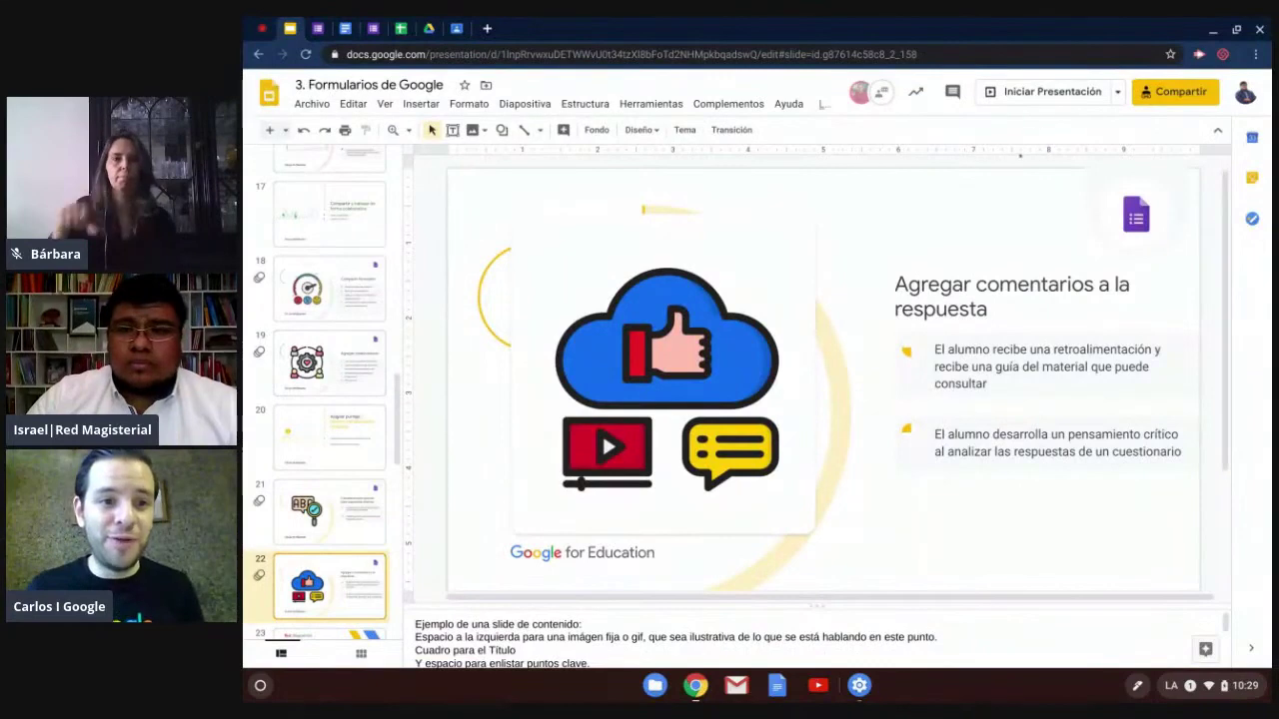
left_click(1067, 98)
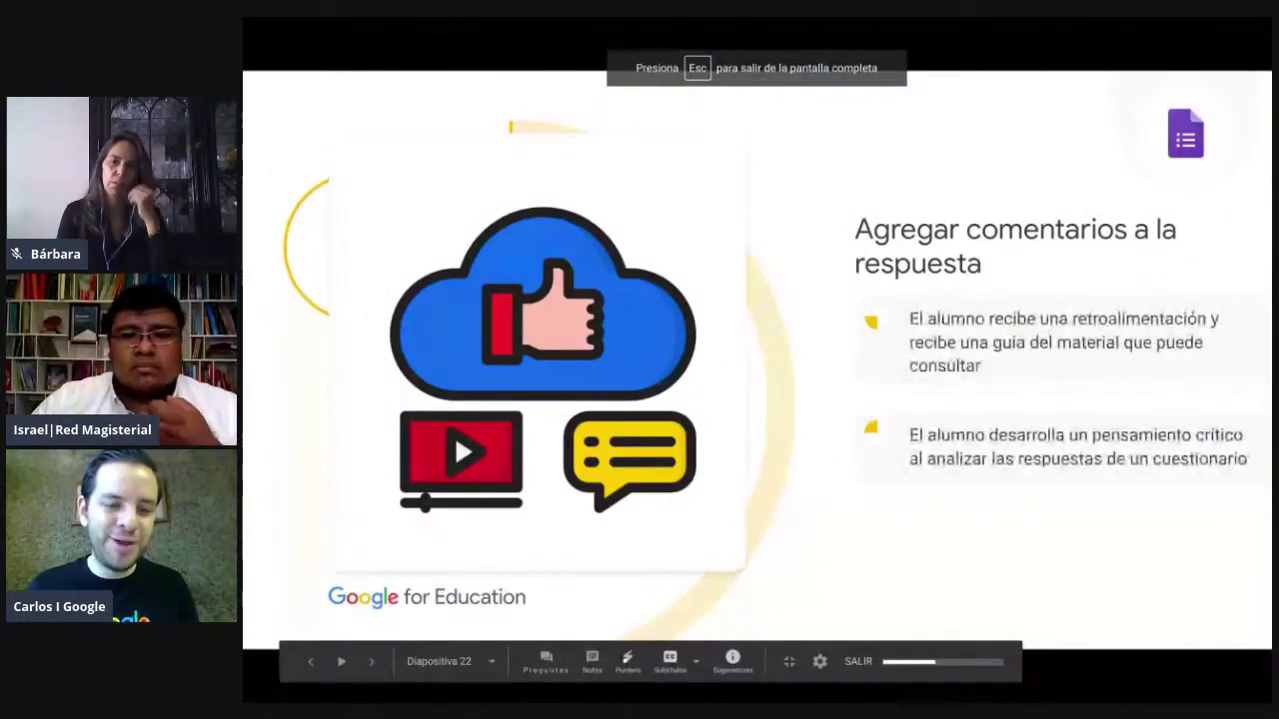
key("Right")
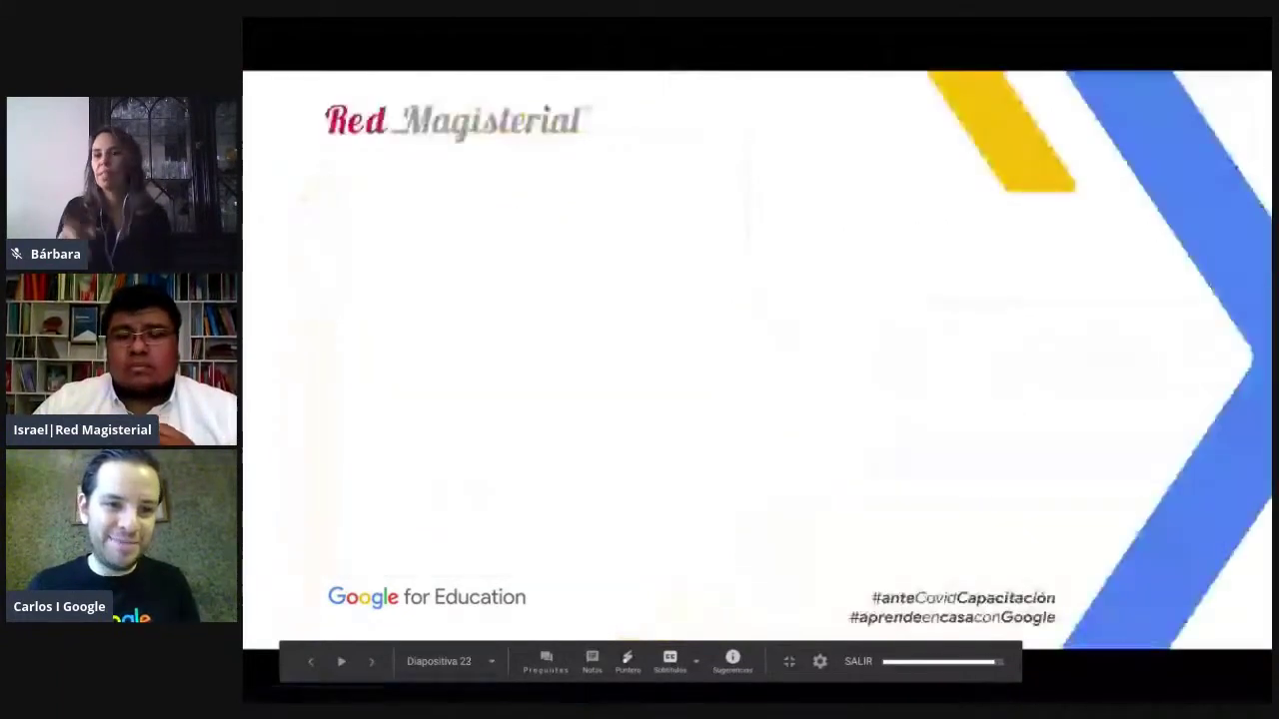